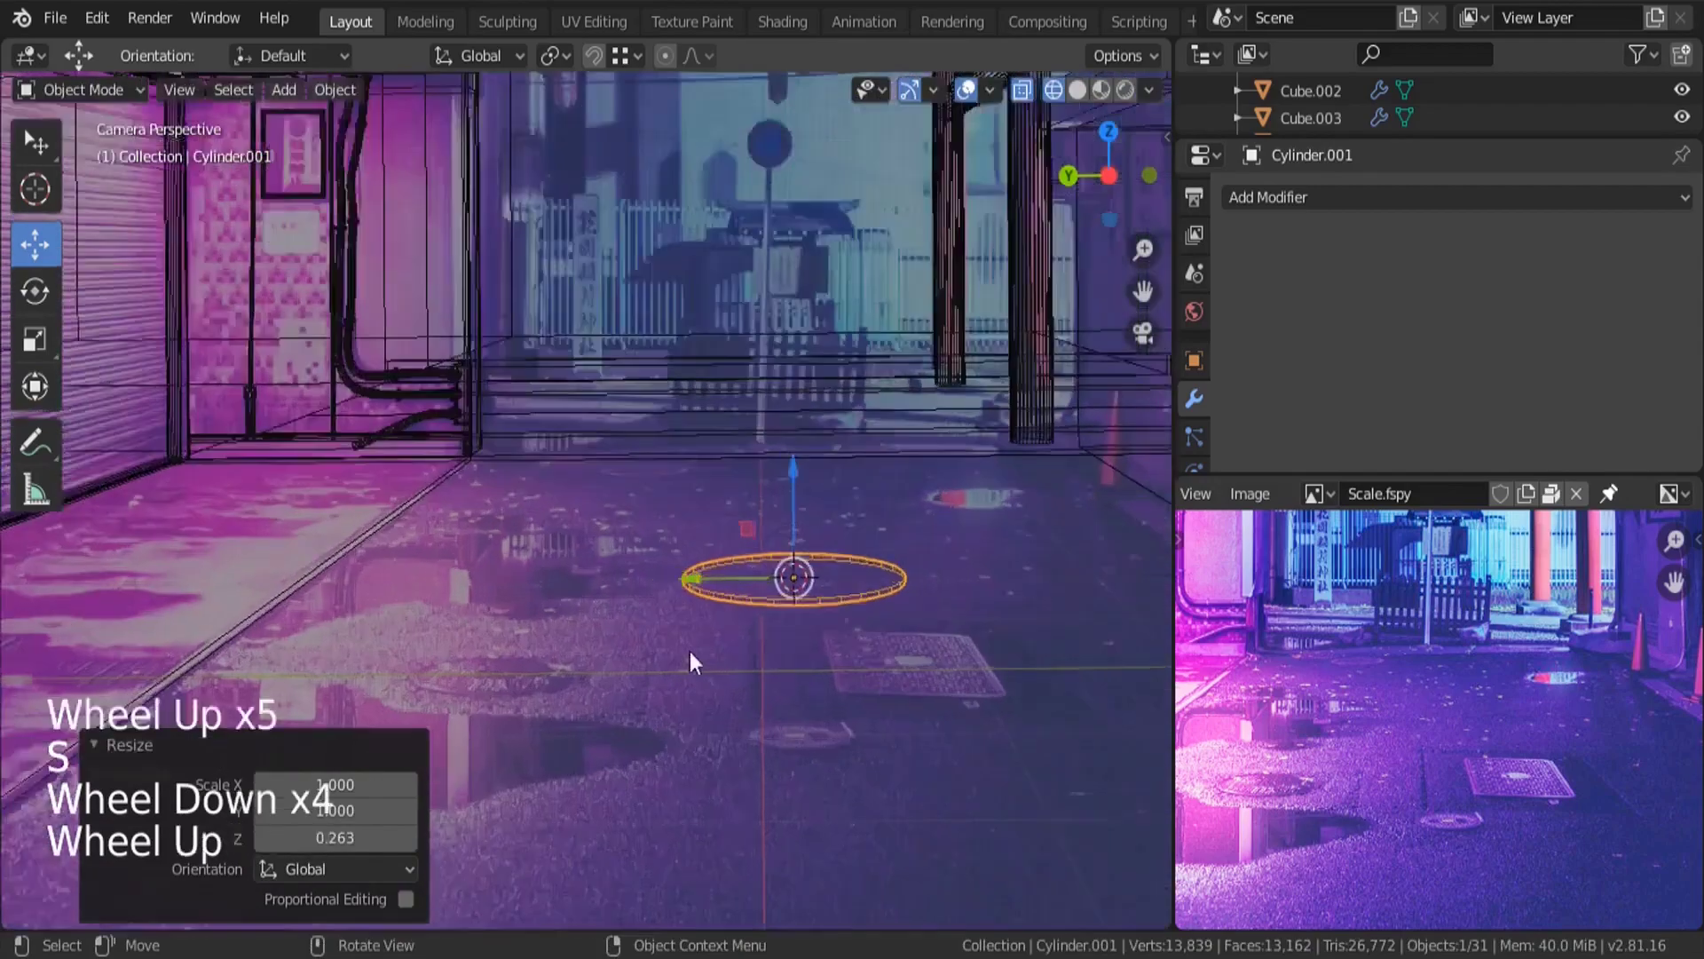
Move the flat cylinder 1 m along Y and -1.45 m along X, onto the manhole cover in the background photo.
left_click_drag(784, 523, 367, 586)
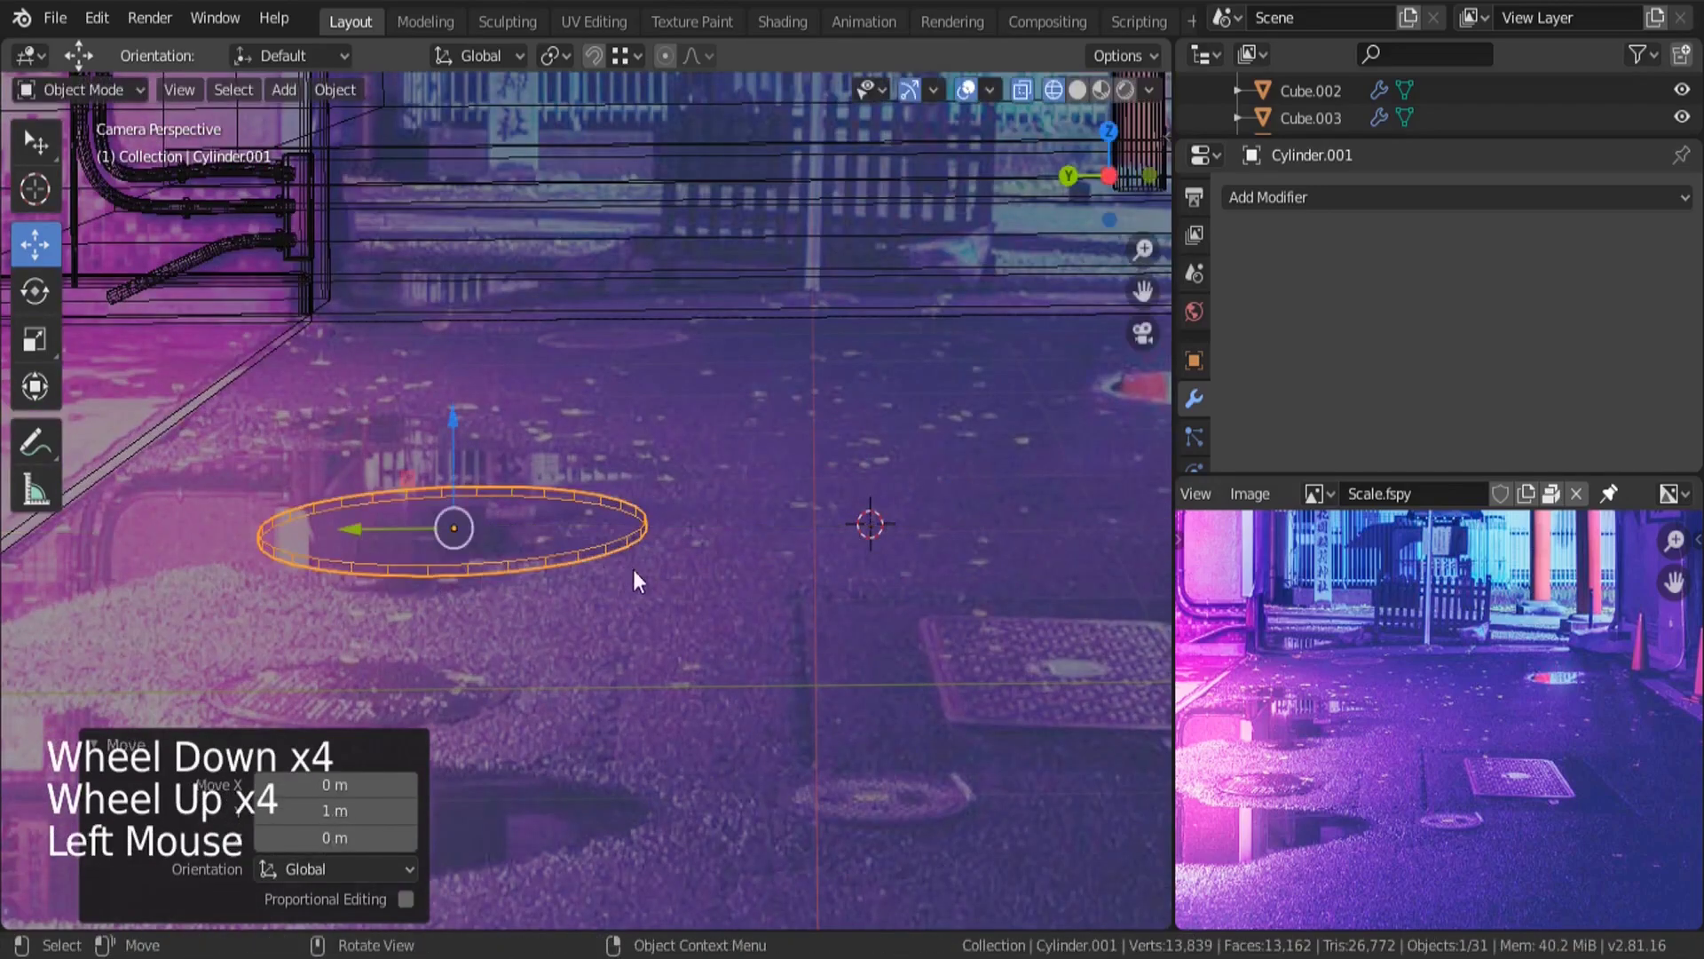
key("g")
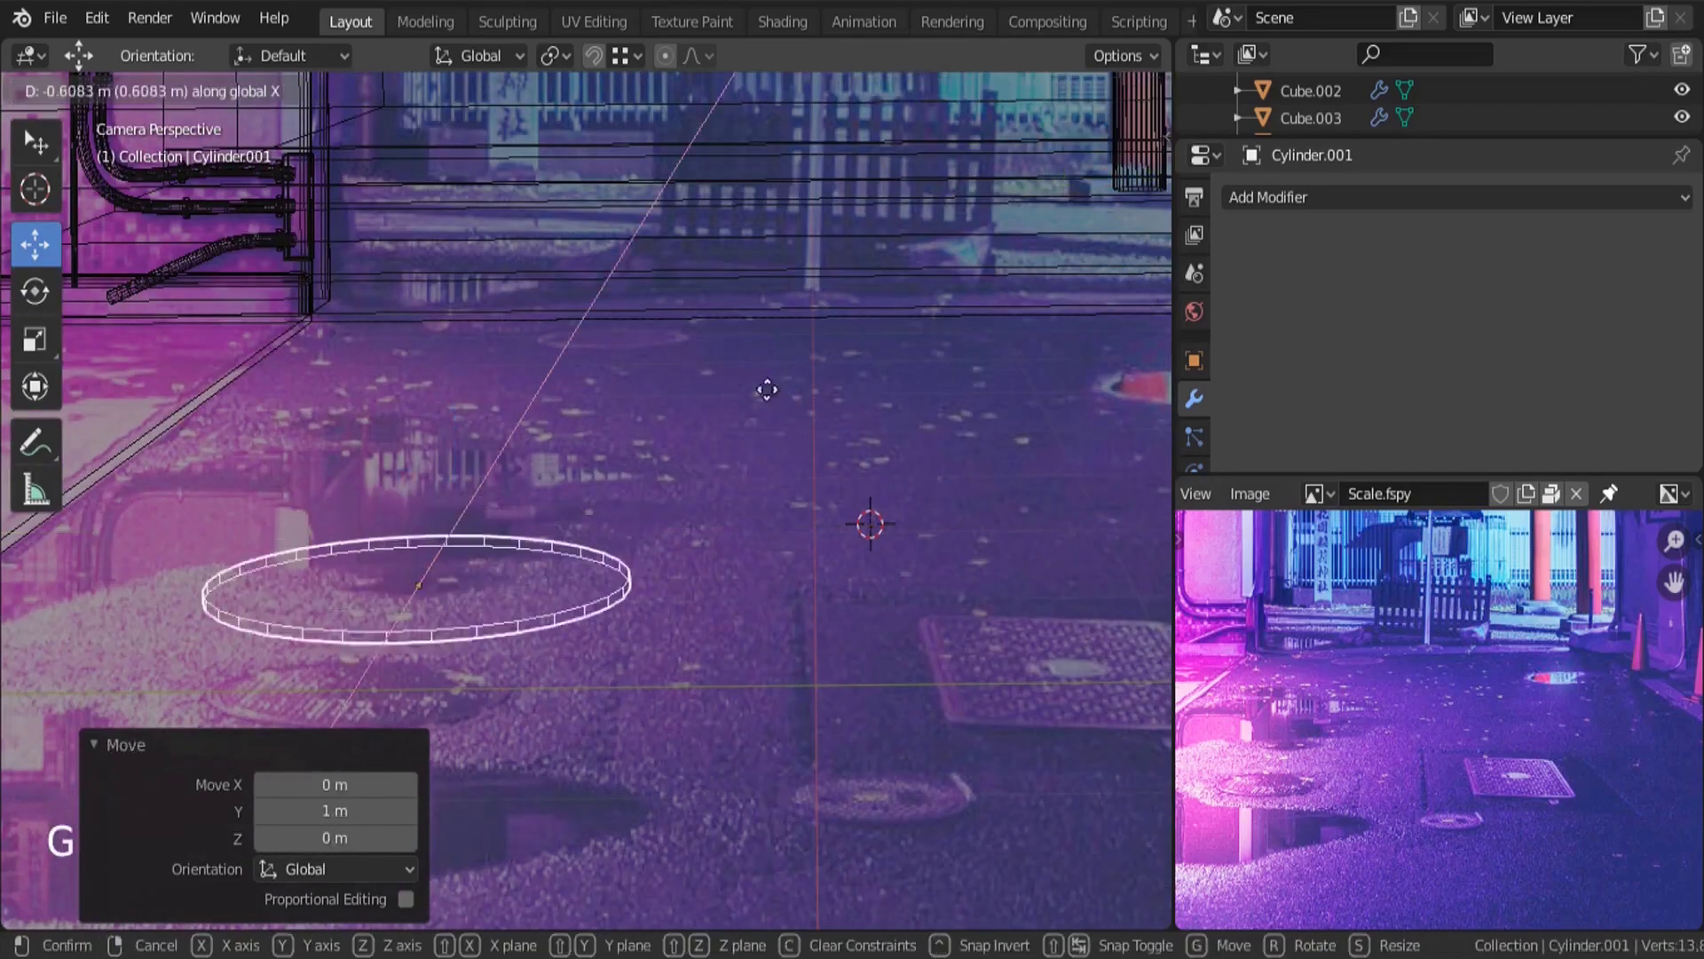
left_click(763, 320)
scroll(943, 459, "down", 4)
scroll(758, 584, "up", 5)
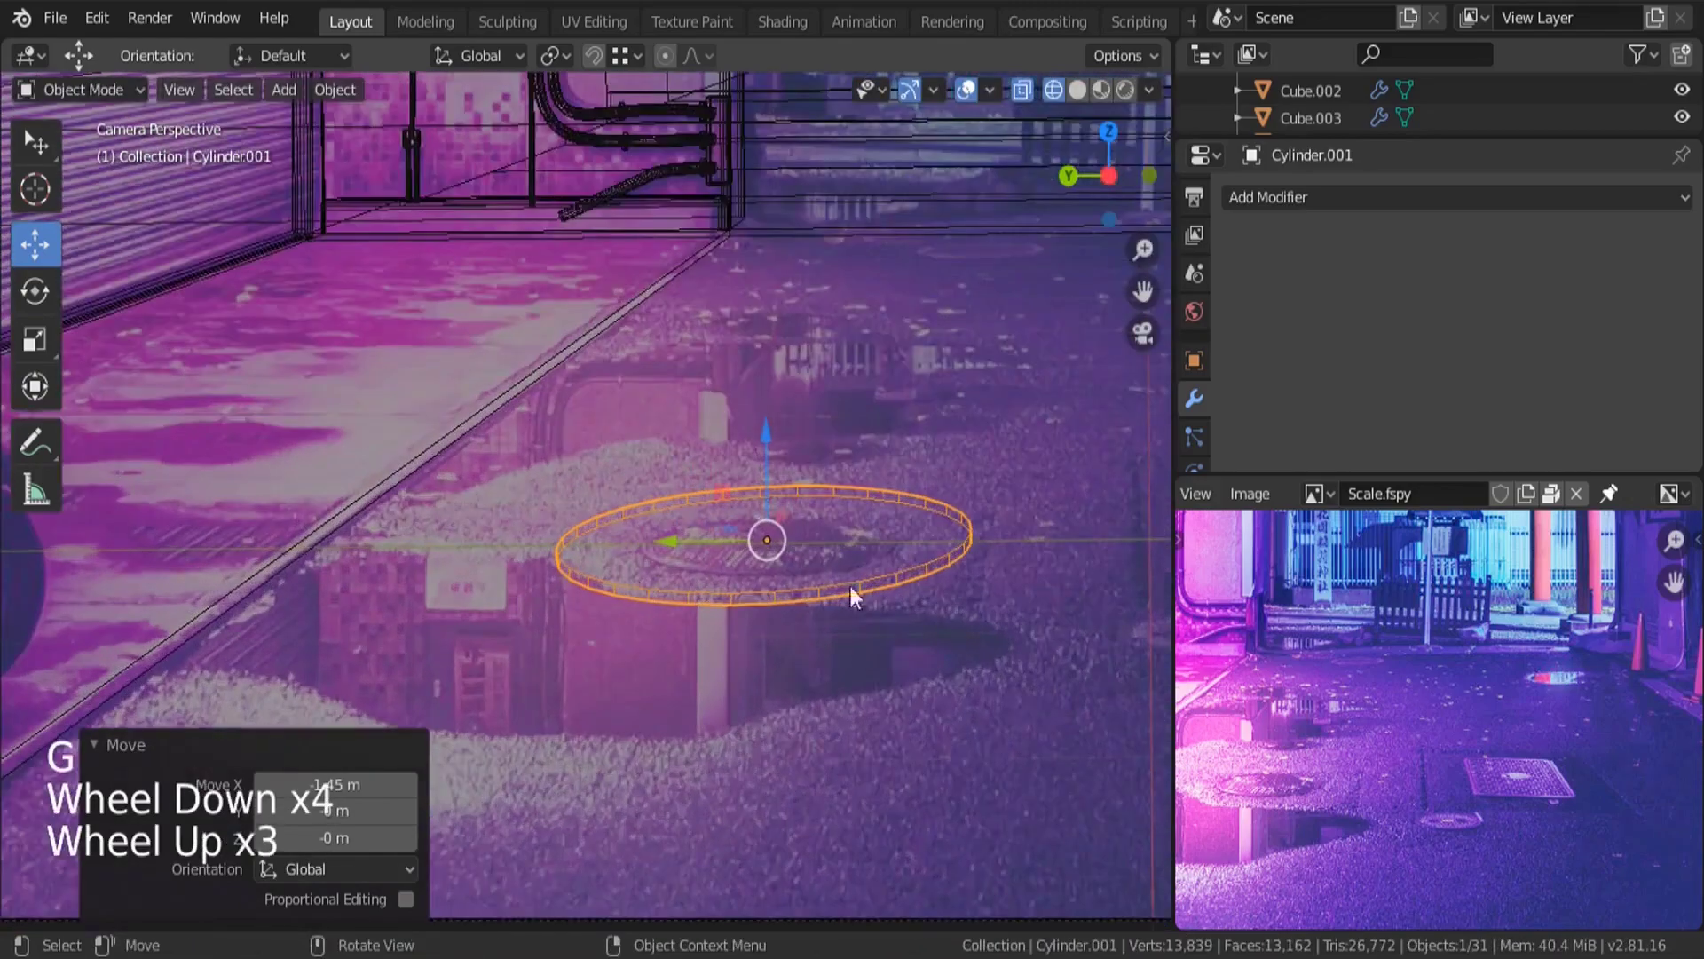
Scale the disc down to the manhole cover's outline and shift it -0.00828 m along Y.
key("s")
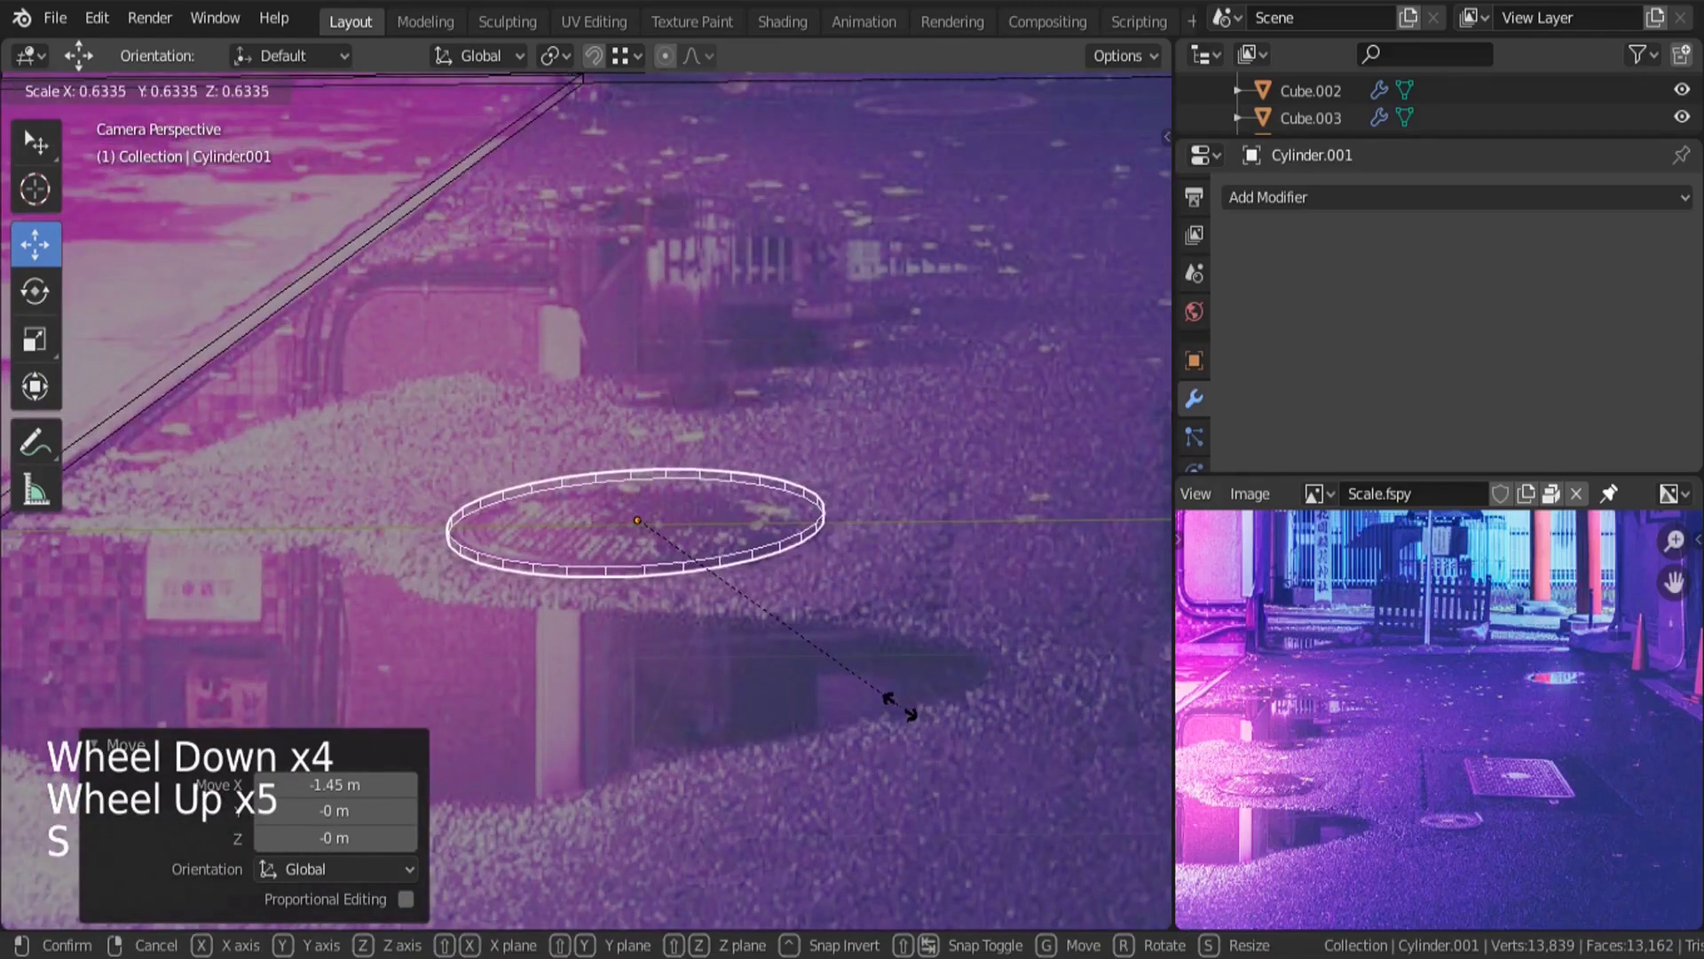
left_click(670, 535)
scroll(526, 513, "up", 2)
left_click_drag(525, 514, 536, 516)
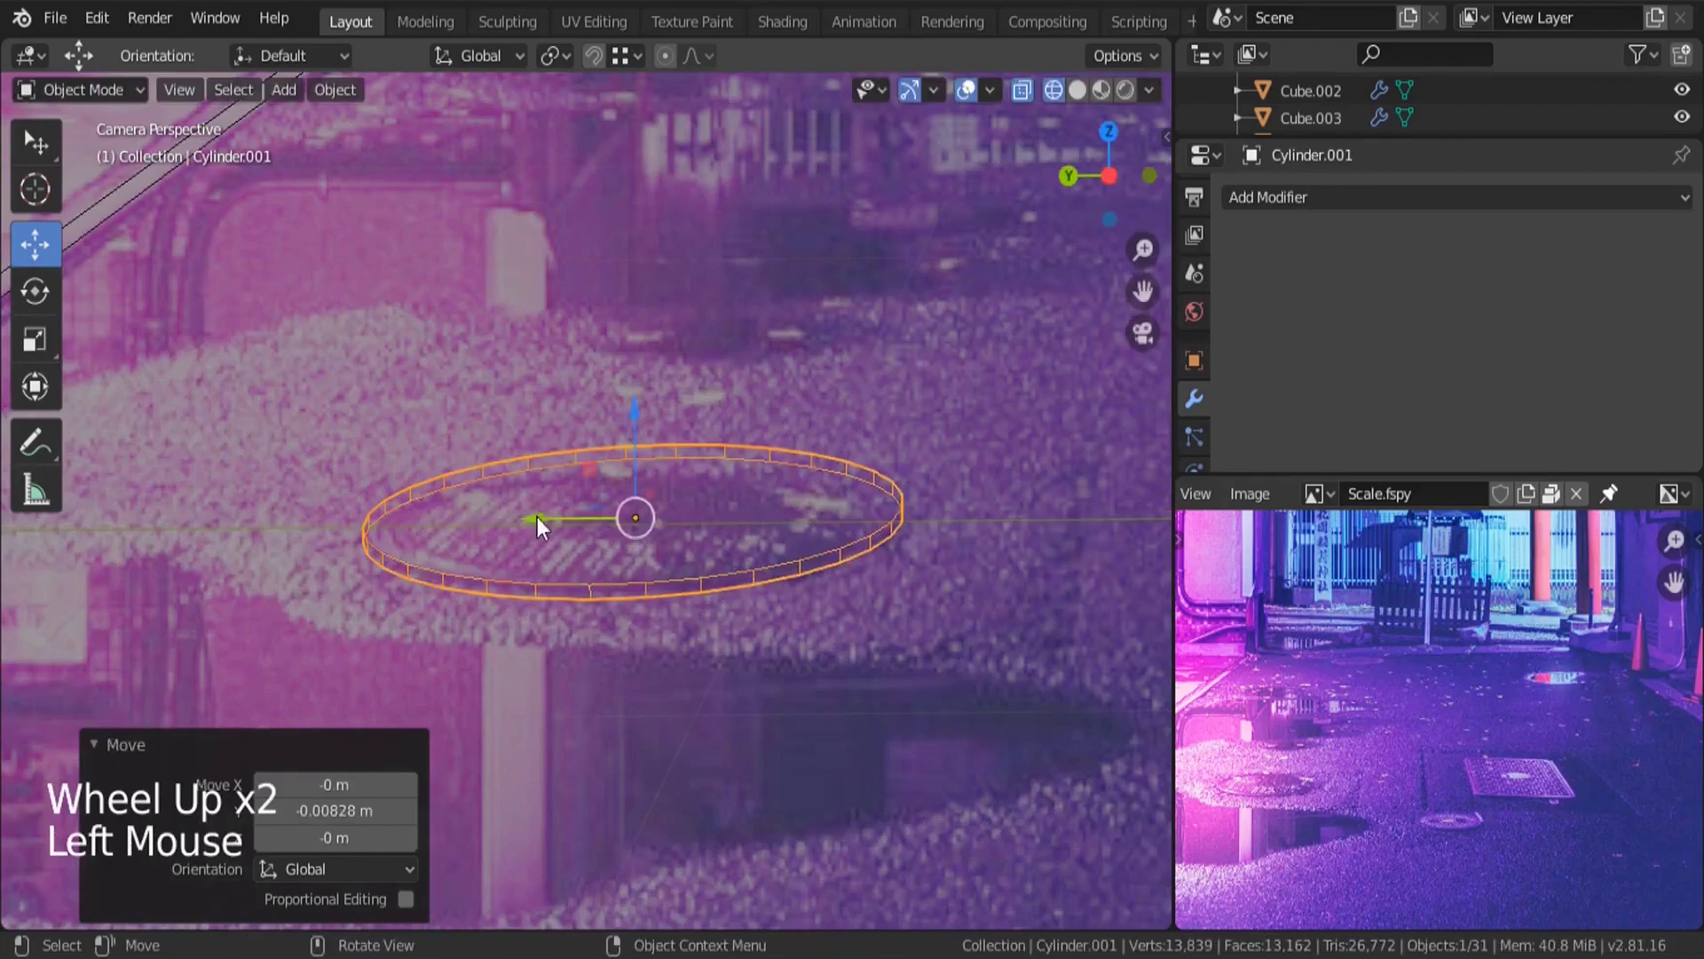
Frame the disc in perspective view outside the camera and switch the viewport to solid shading.
middle_click_drag(589, 527, 568, 627)
key("KP_Decimal")
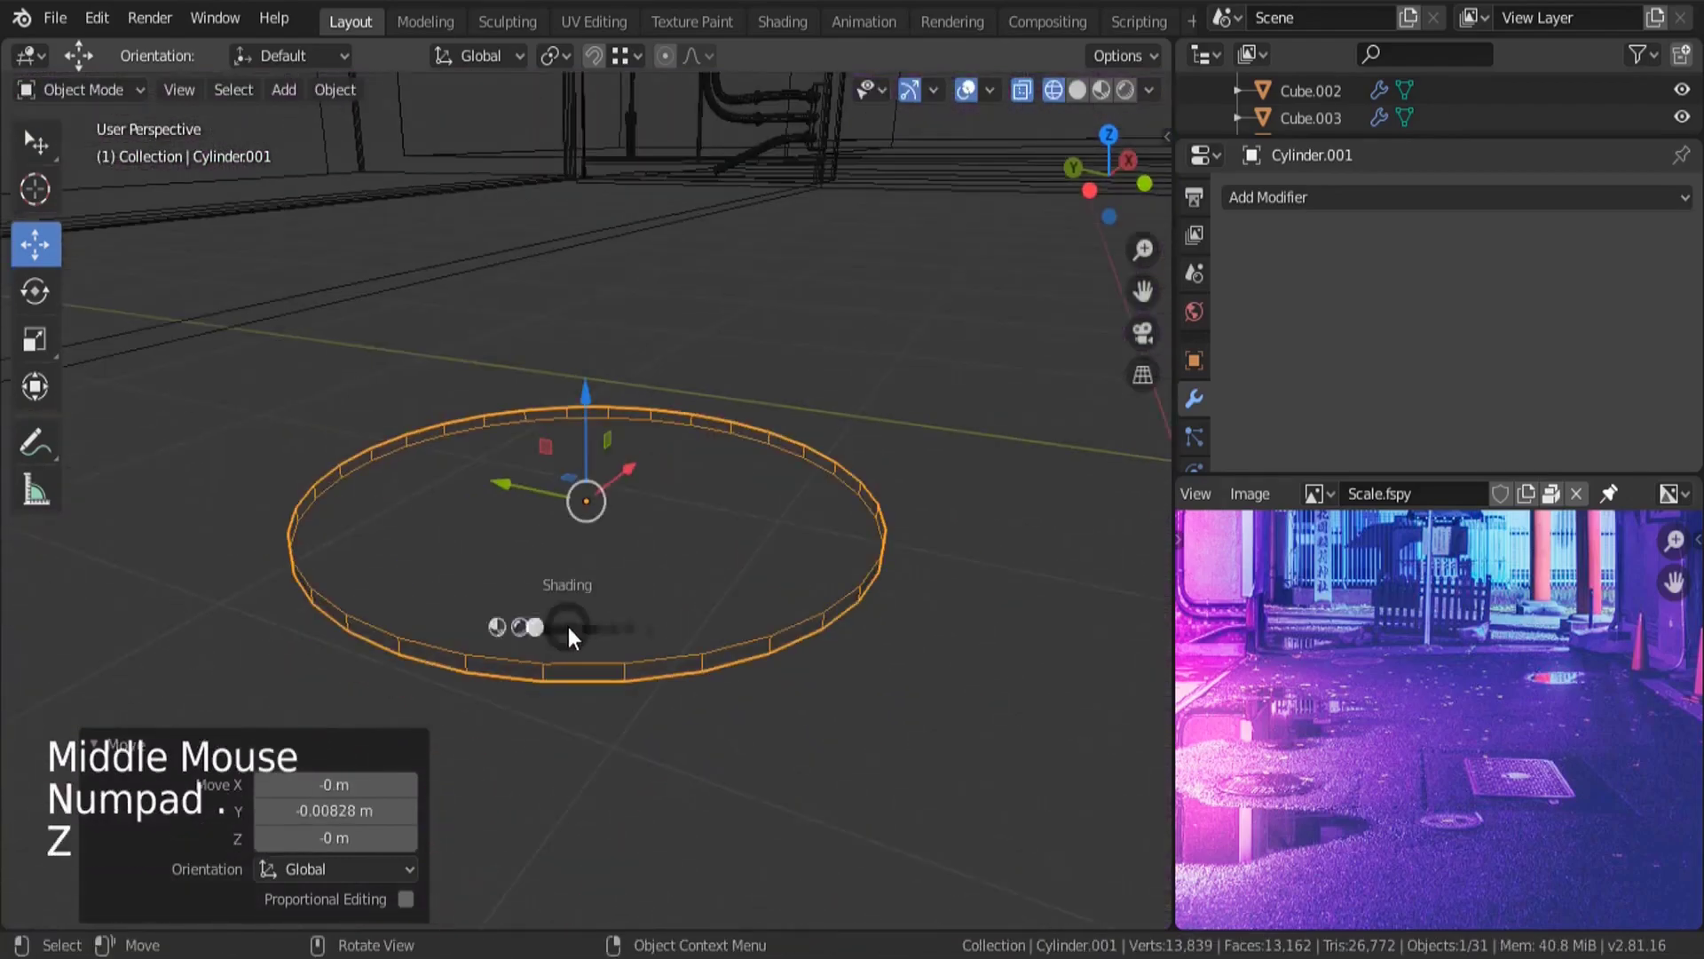
key("shift+z")
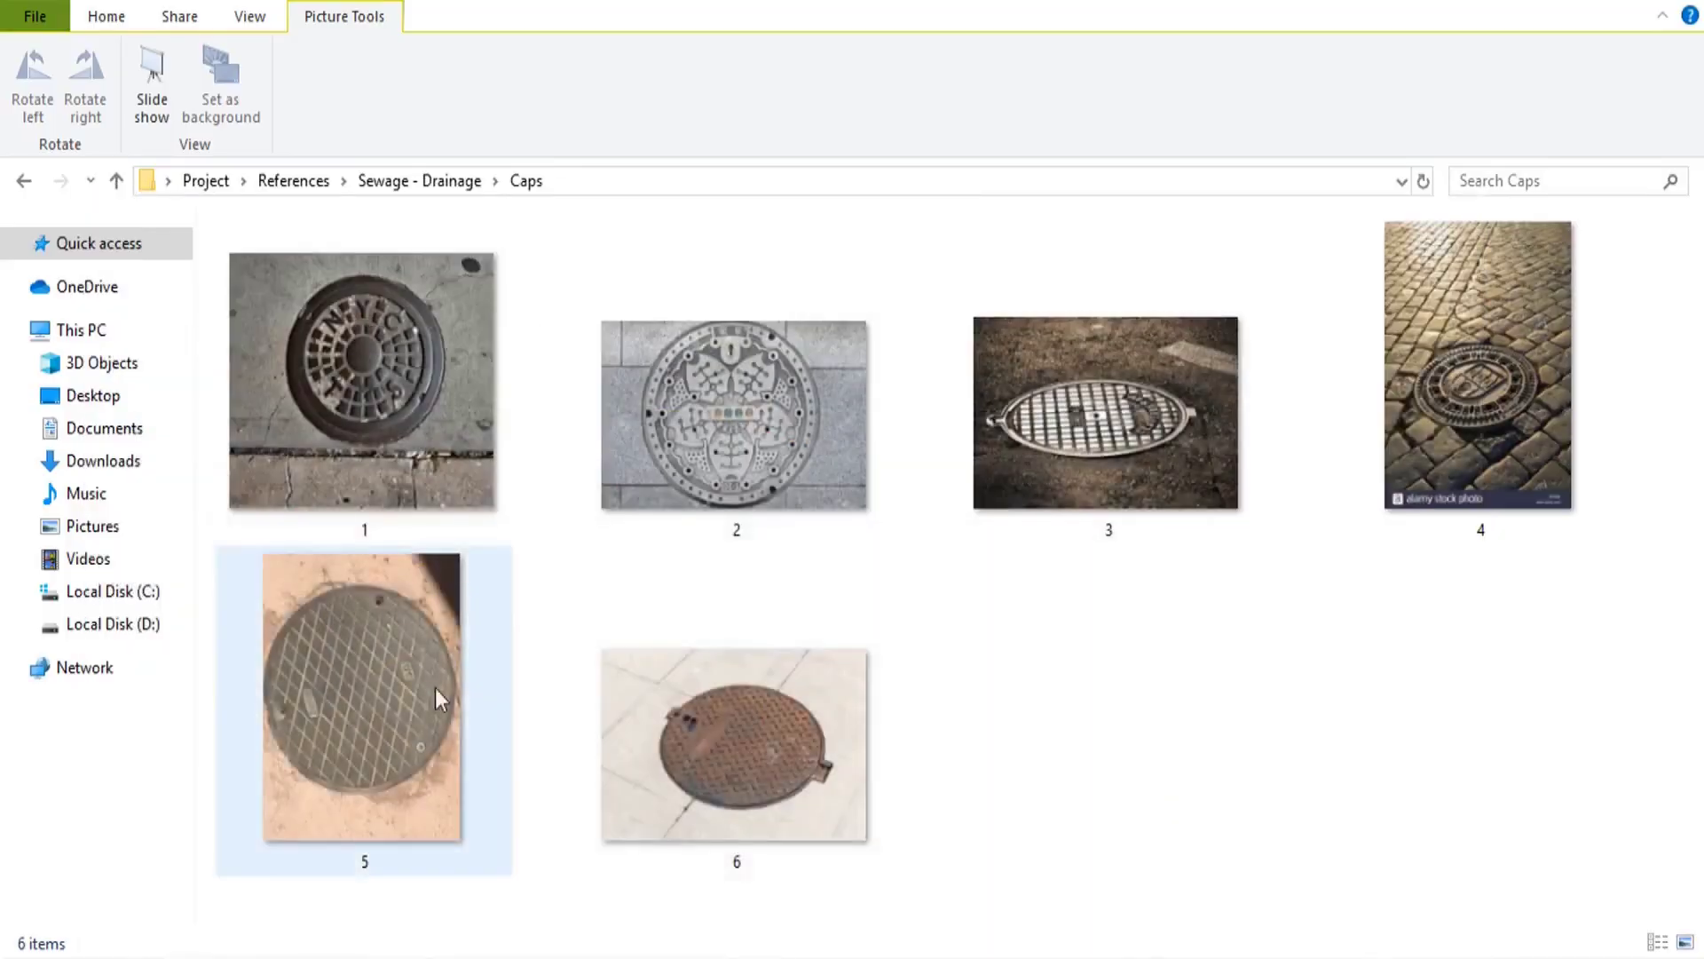
View manhole reference photo 1 from the Caps folder at full size, then close it.
double_click(351, 430)
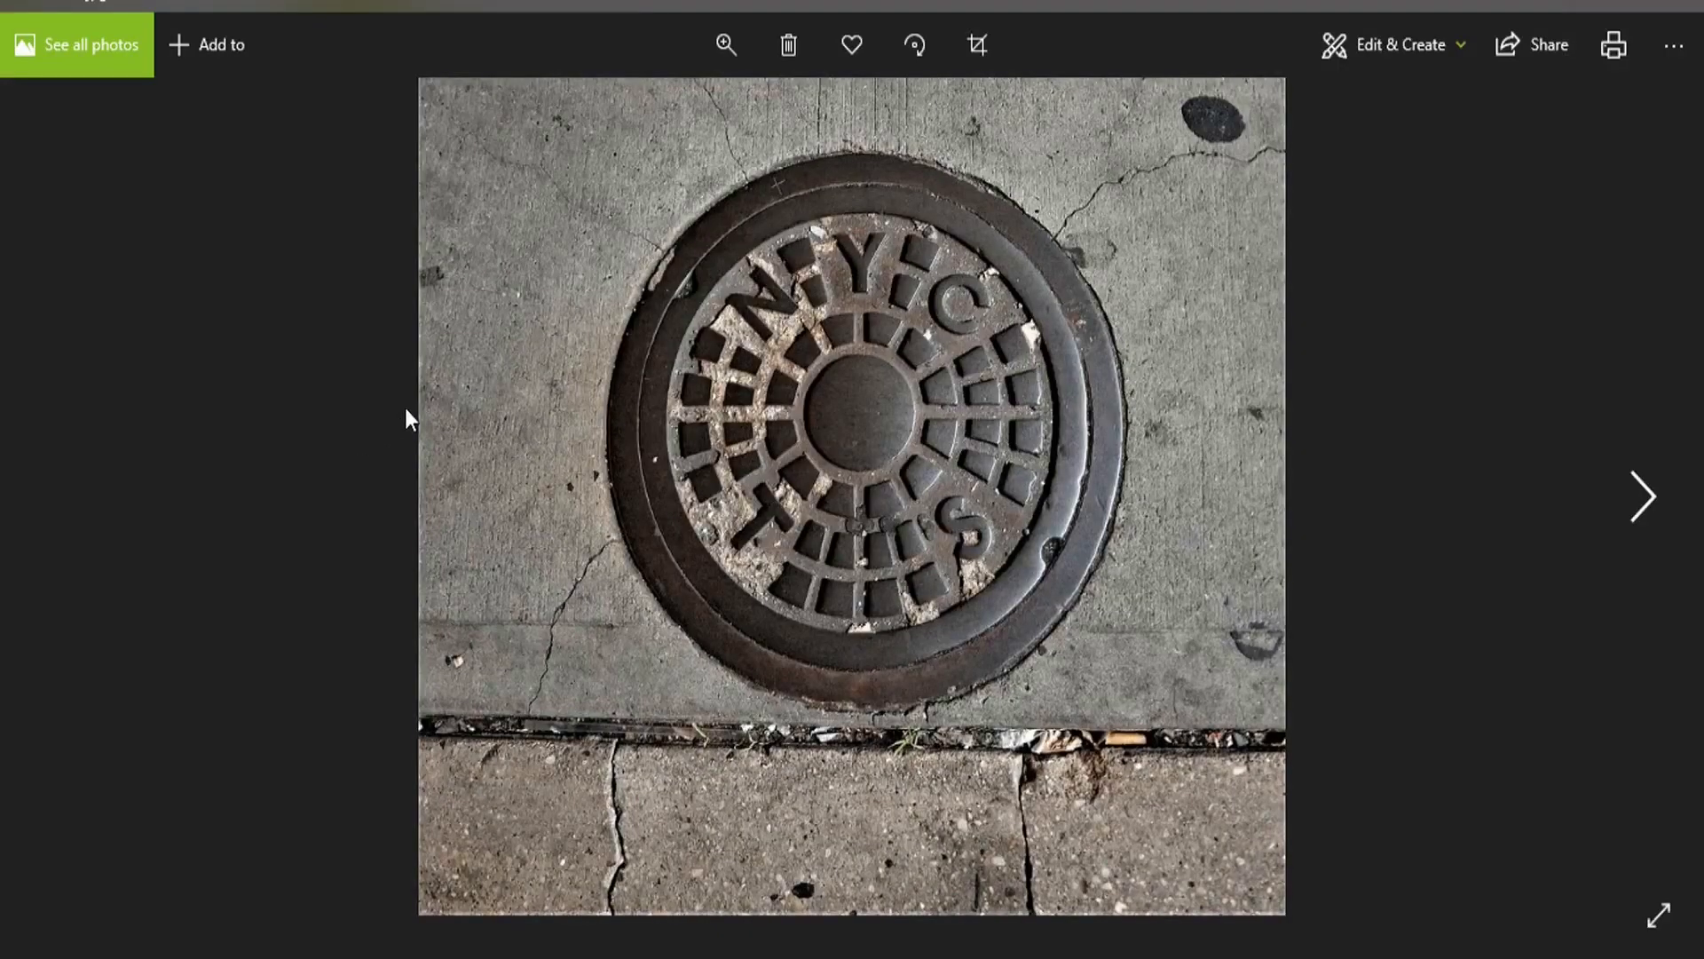
left_click(1678, 6)
left_click_drag(386, 433, 393, 467)
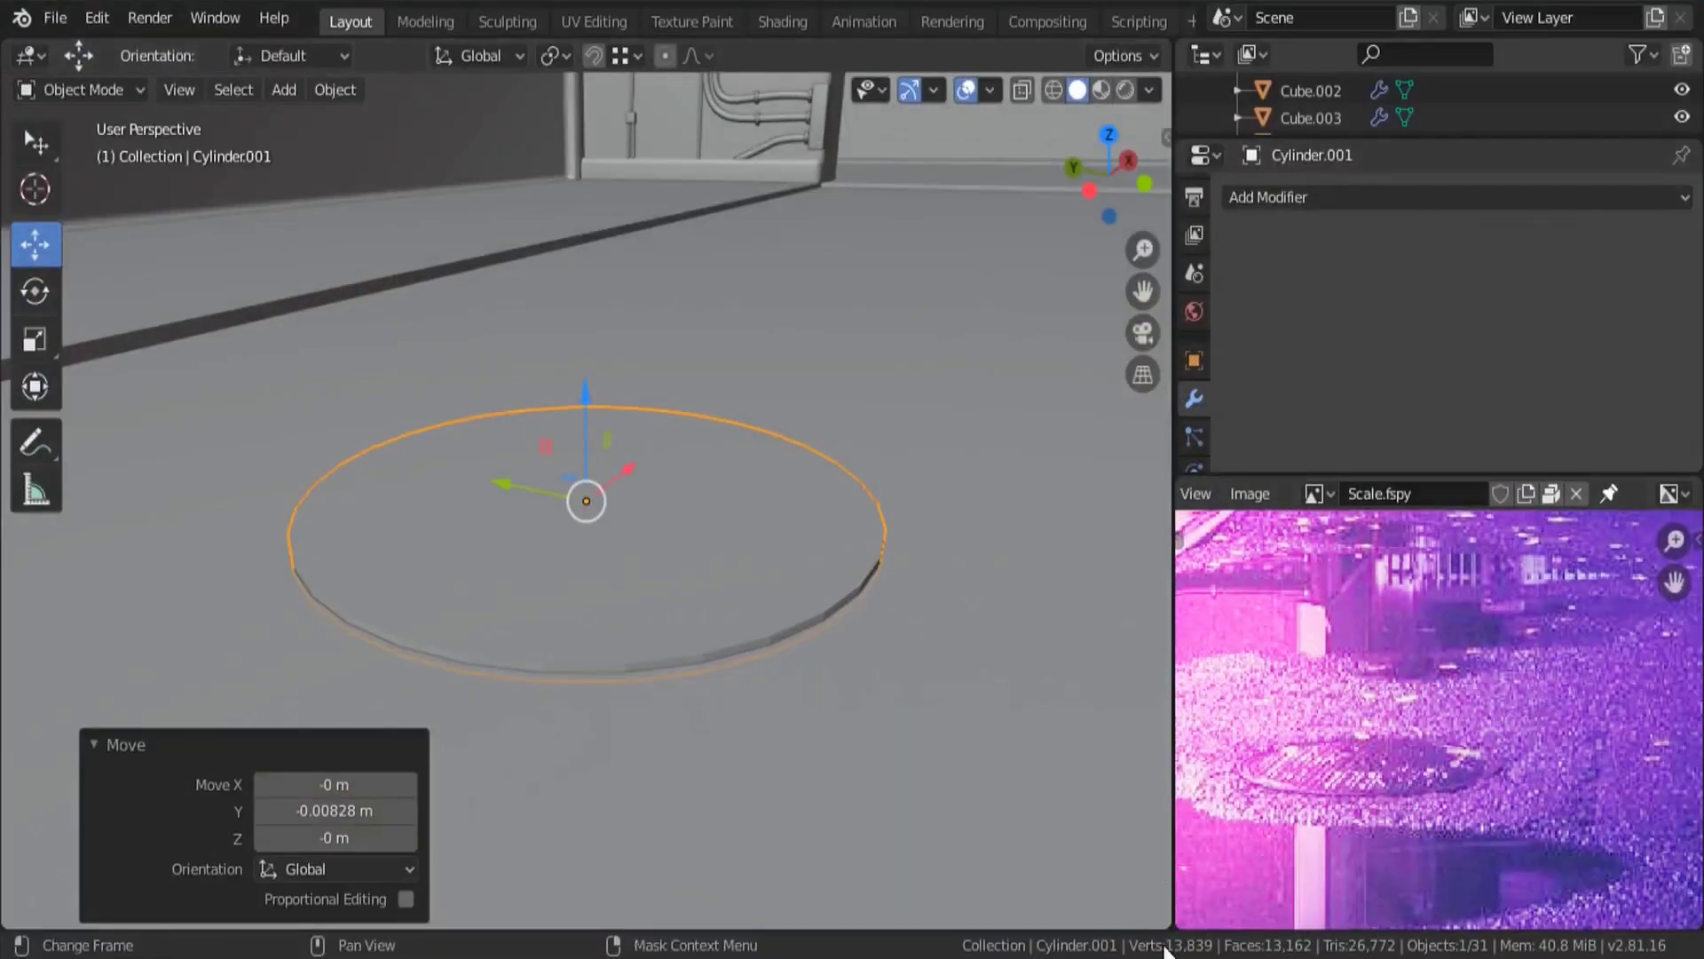
Split the reference image editor into two stacked areas and enlarge them, giving the lower one more height.
left_click_drag(1174, 927, 1177, 679)
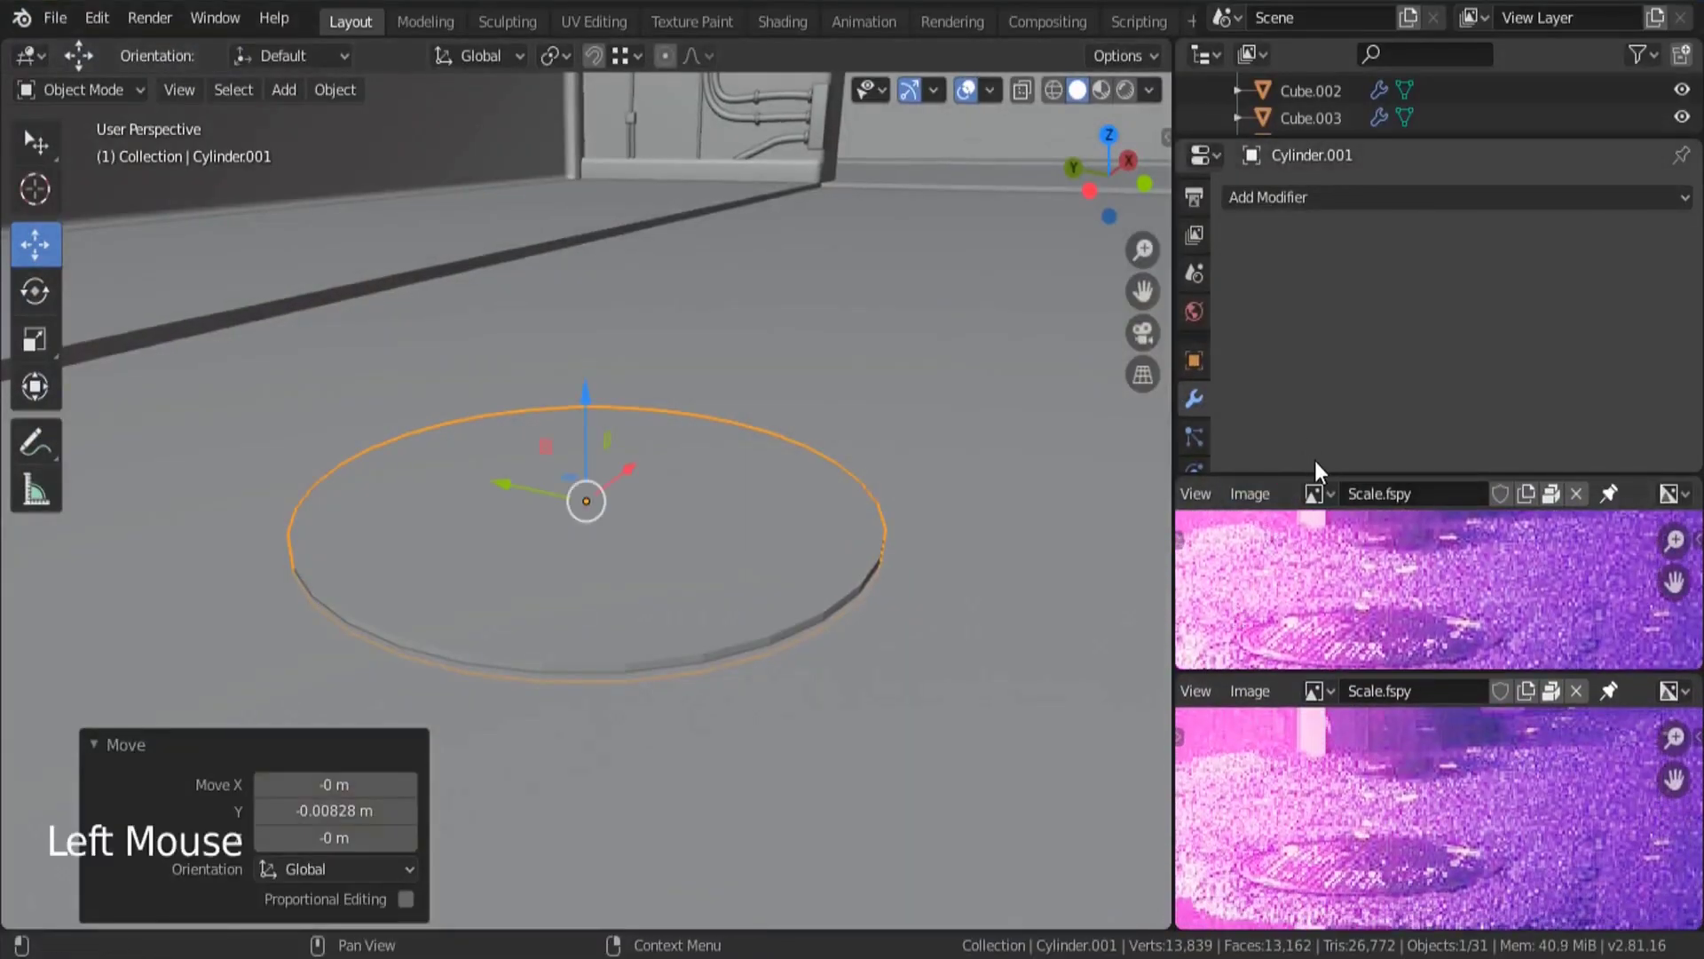
left_click_drag(1317, 478, 1319, 266)
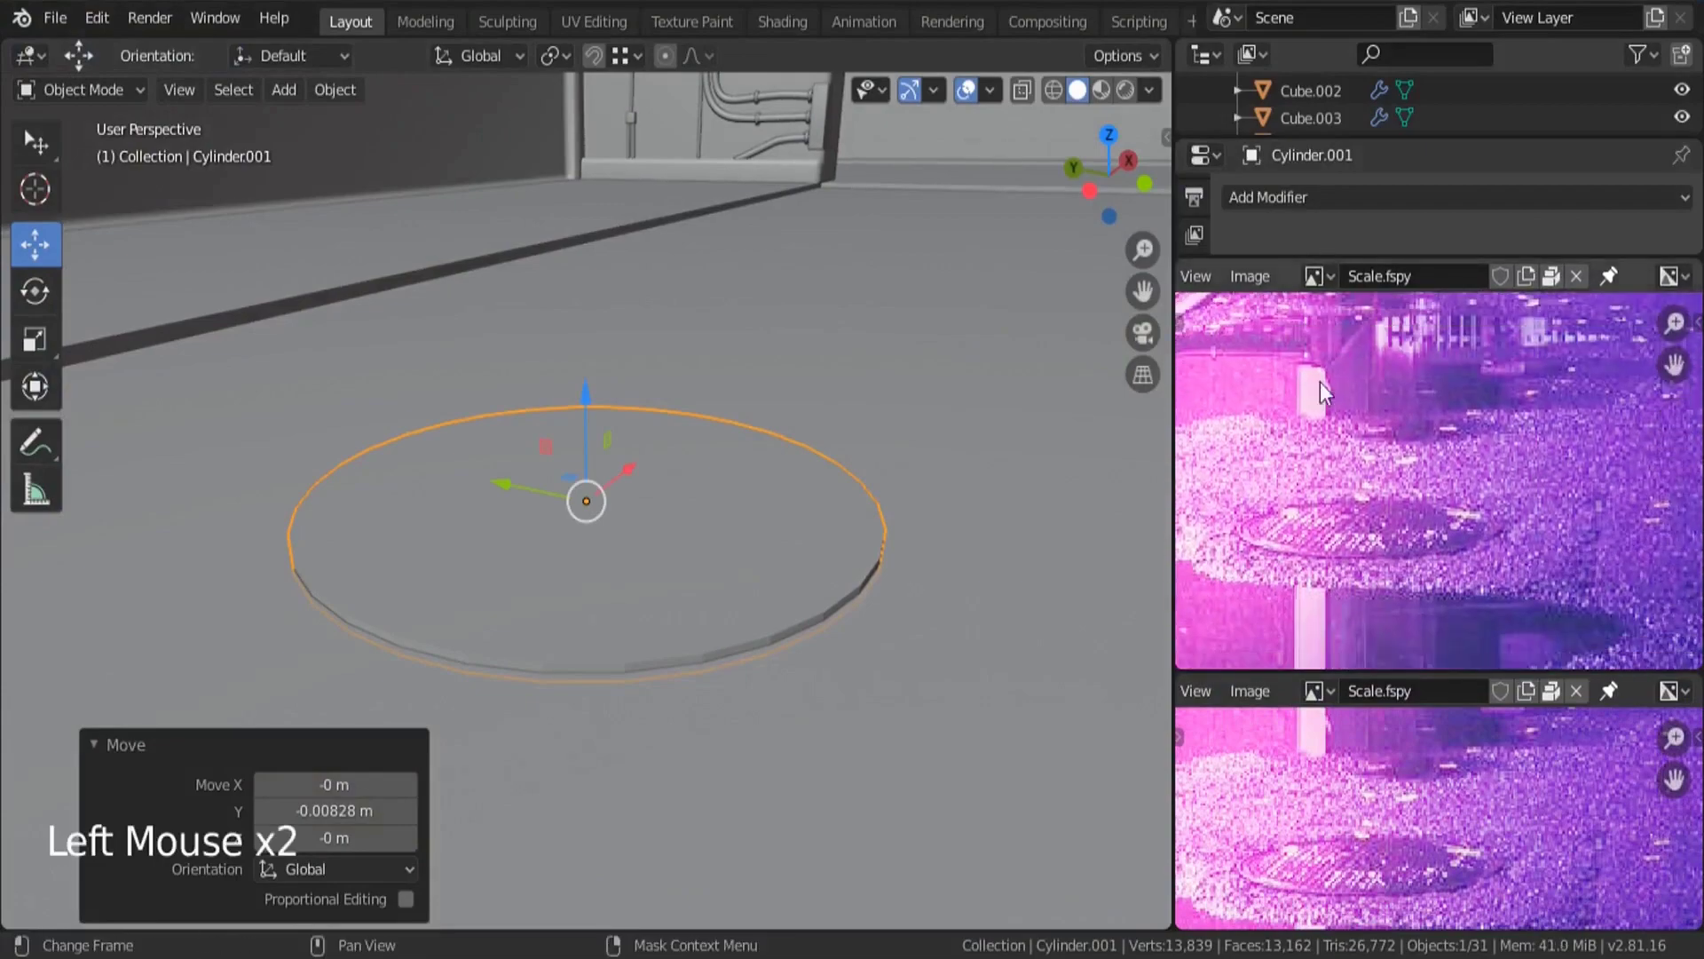
left_click(1327, 666)
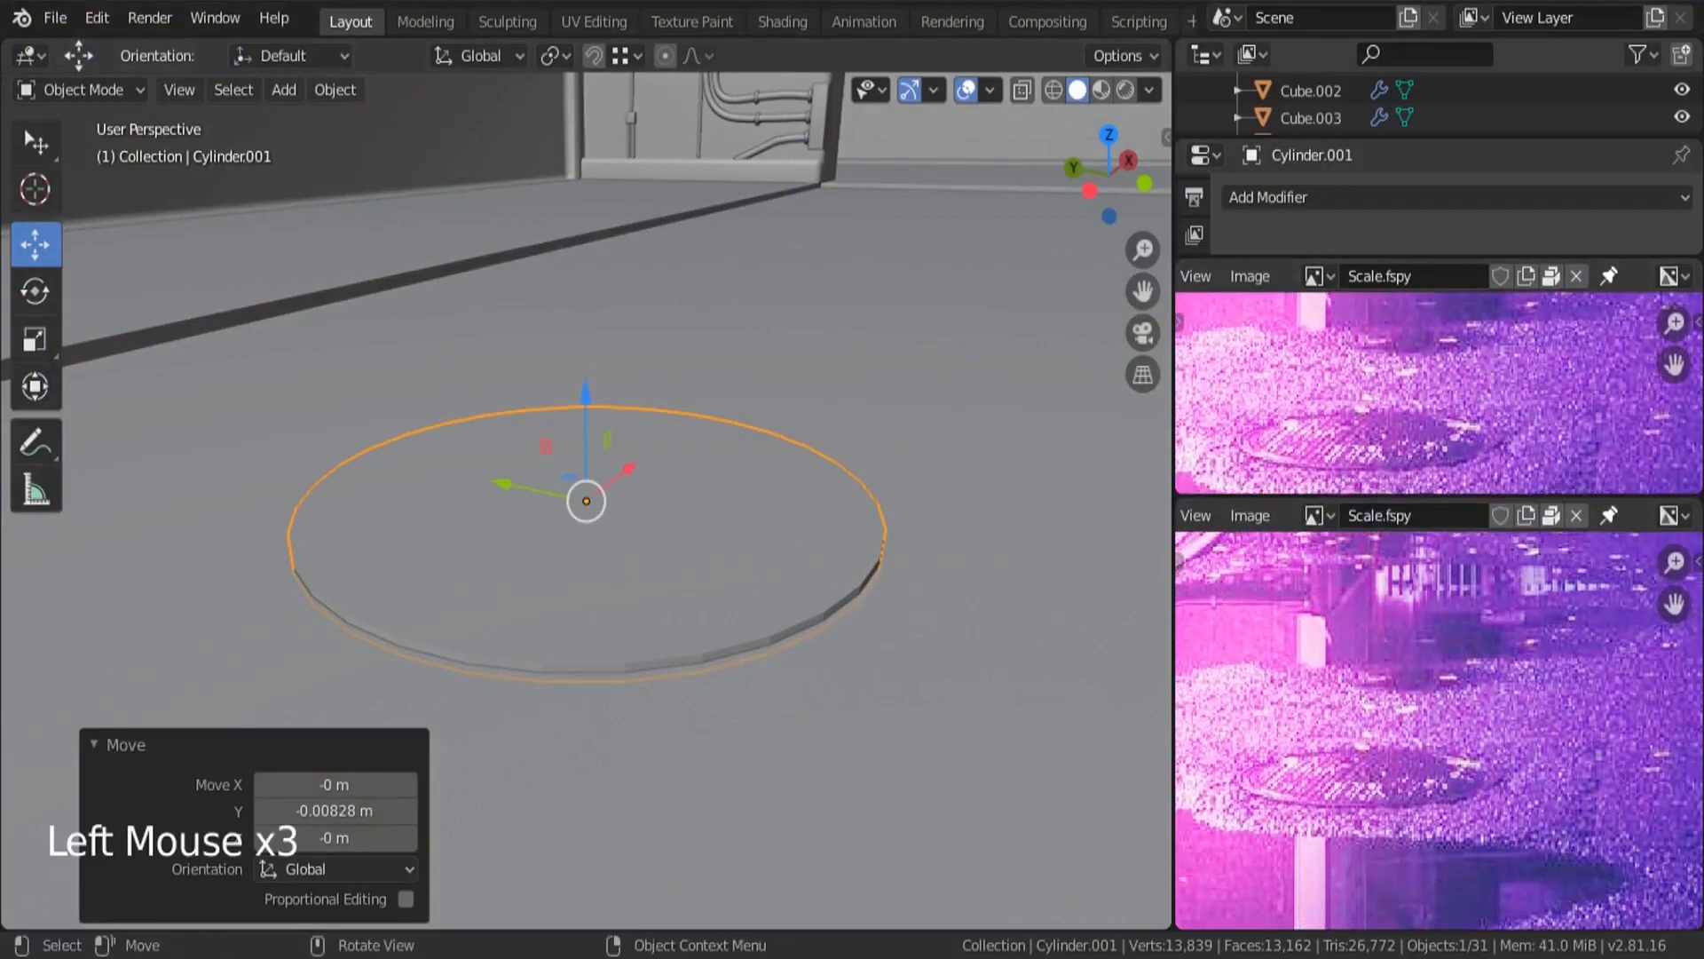
Load 1.jpg from the Caps folder into the lower image editor and fit the manhole cover in view.
left_click(377, 937)
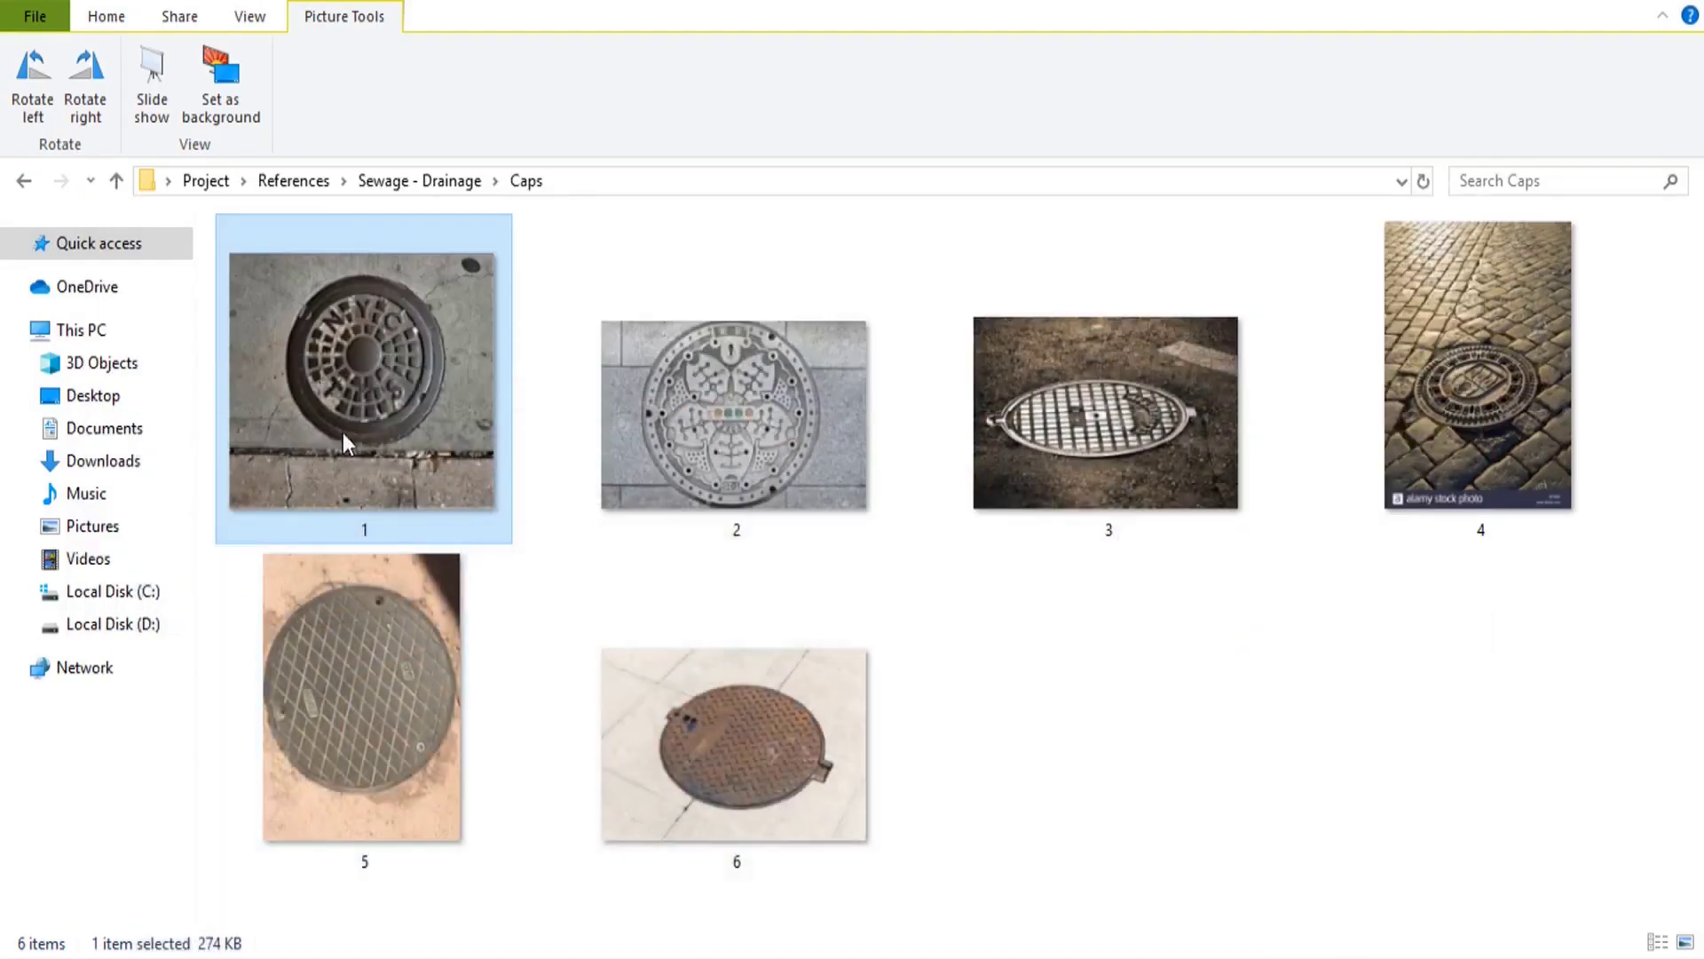
left_click_drag(349, 444, 1292, 728)
scroll(1293, 728, "down", 4)
middle_click_drag(1362, 690, 1378, 739)
scroll(1385, 732, "down", 2)
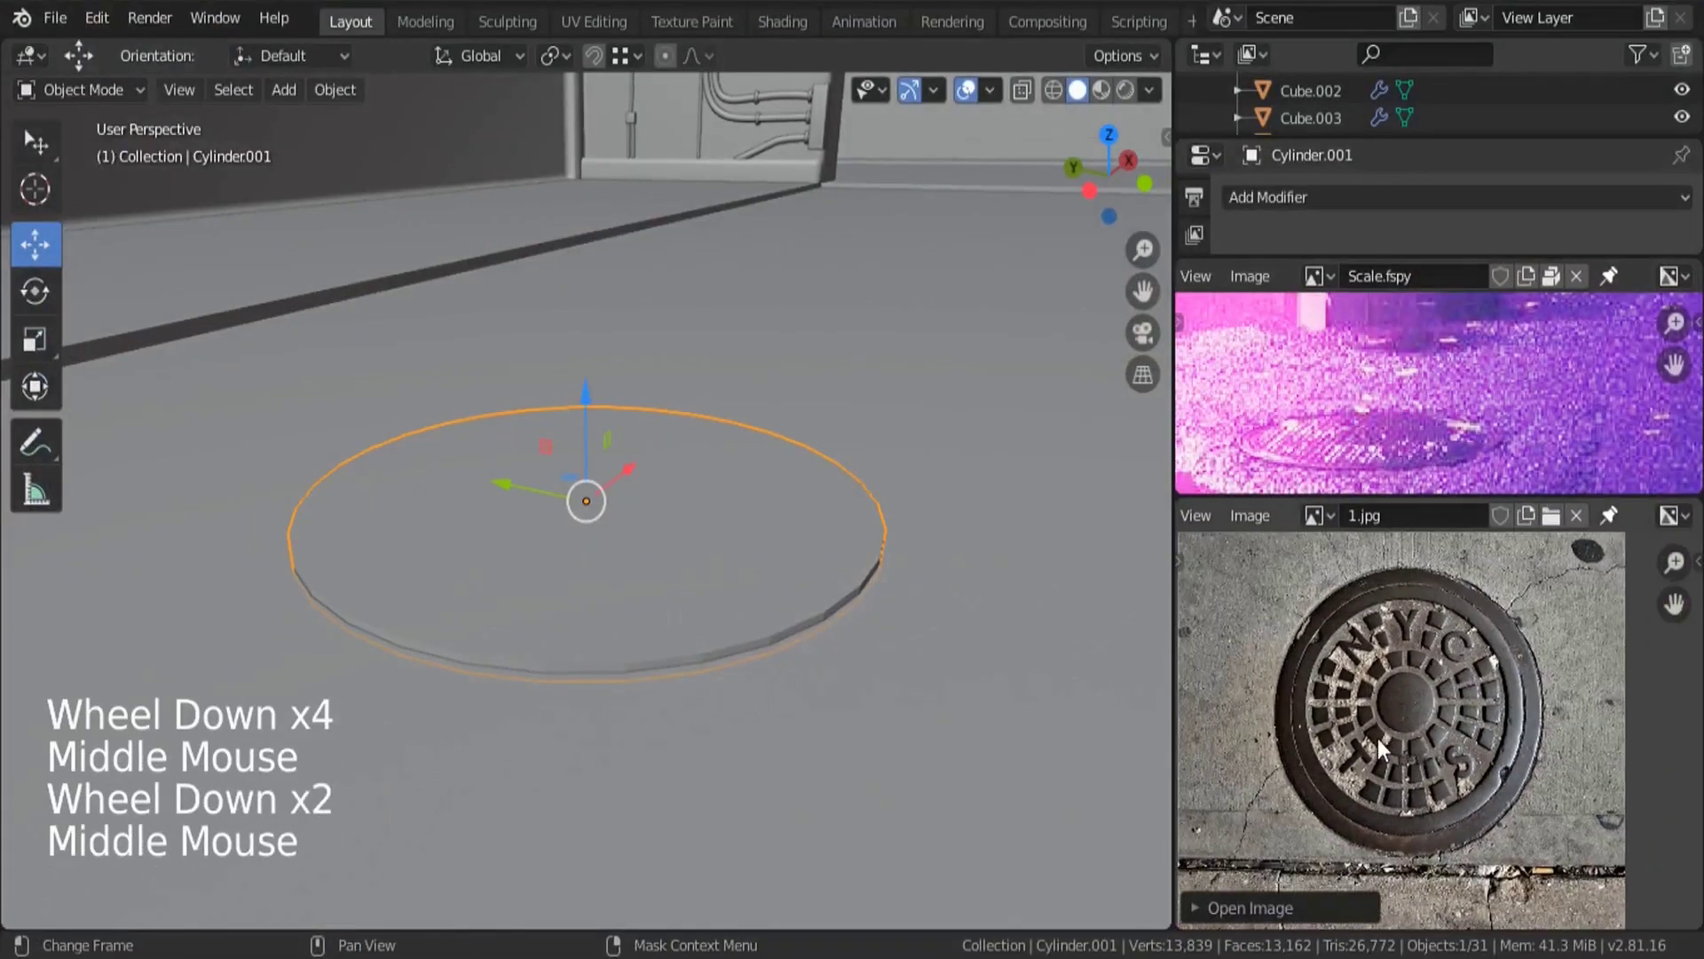
scroll(1378, 739, "up", 1)
scroll(1397, 803, "up", 2)
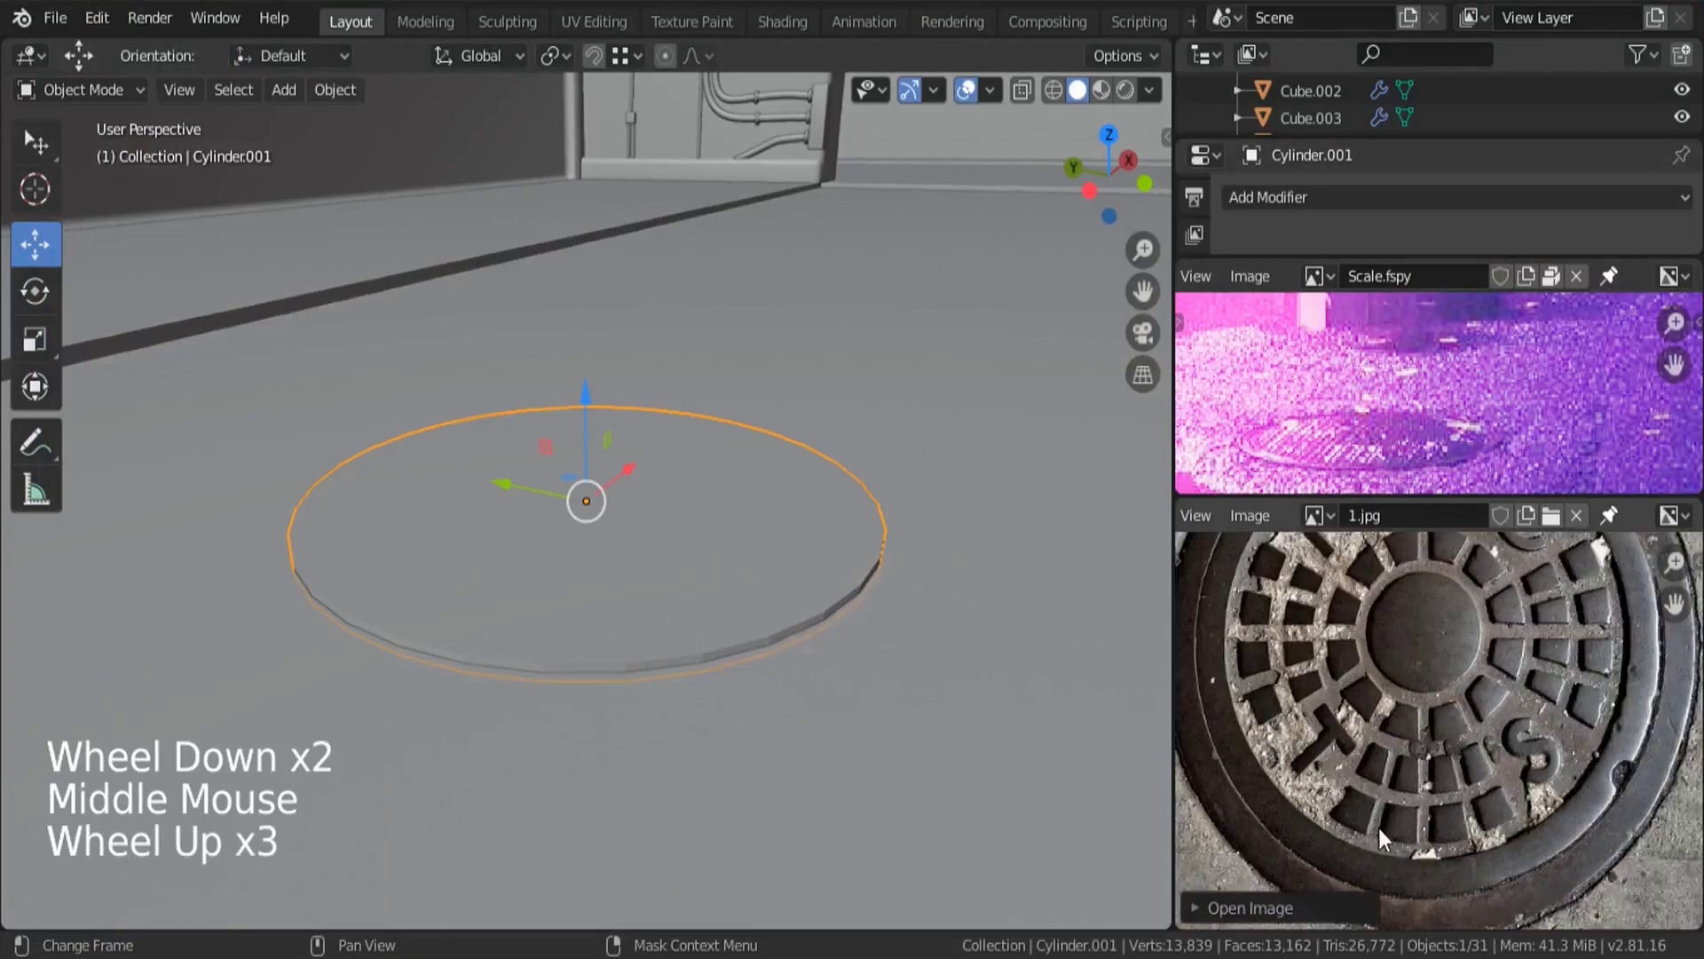
scroll(1420, 812, "down", 2)
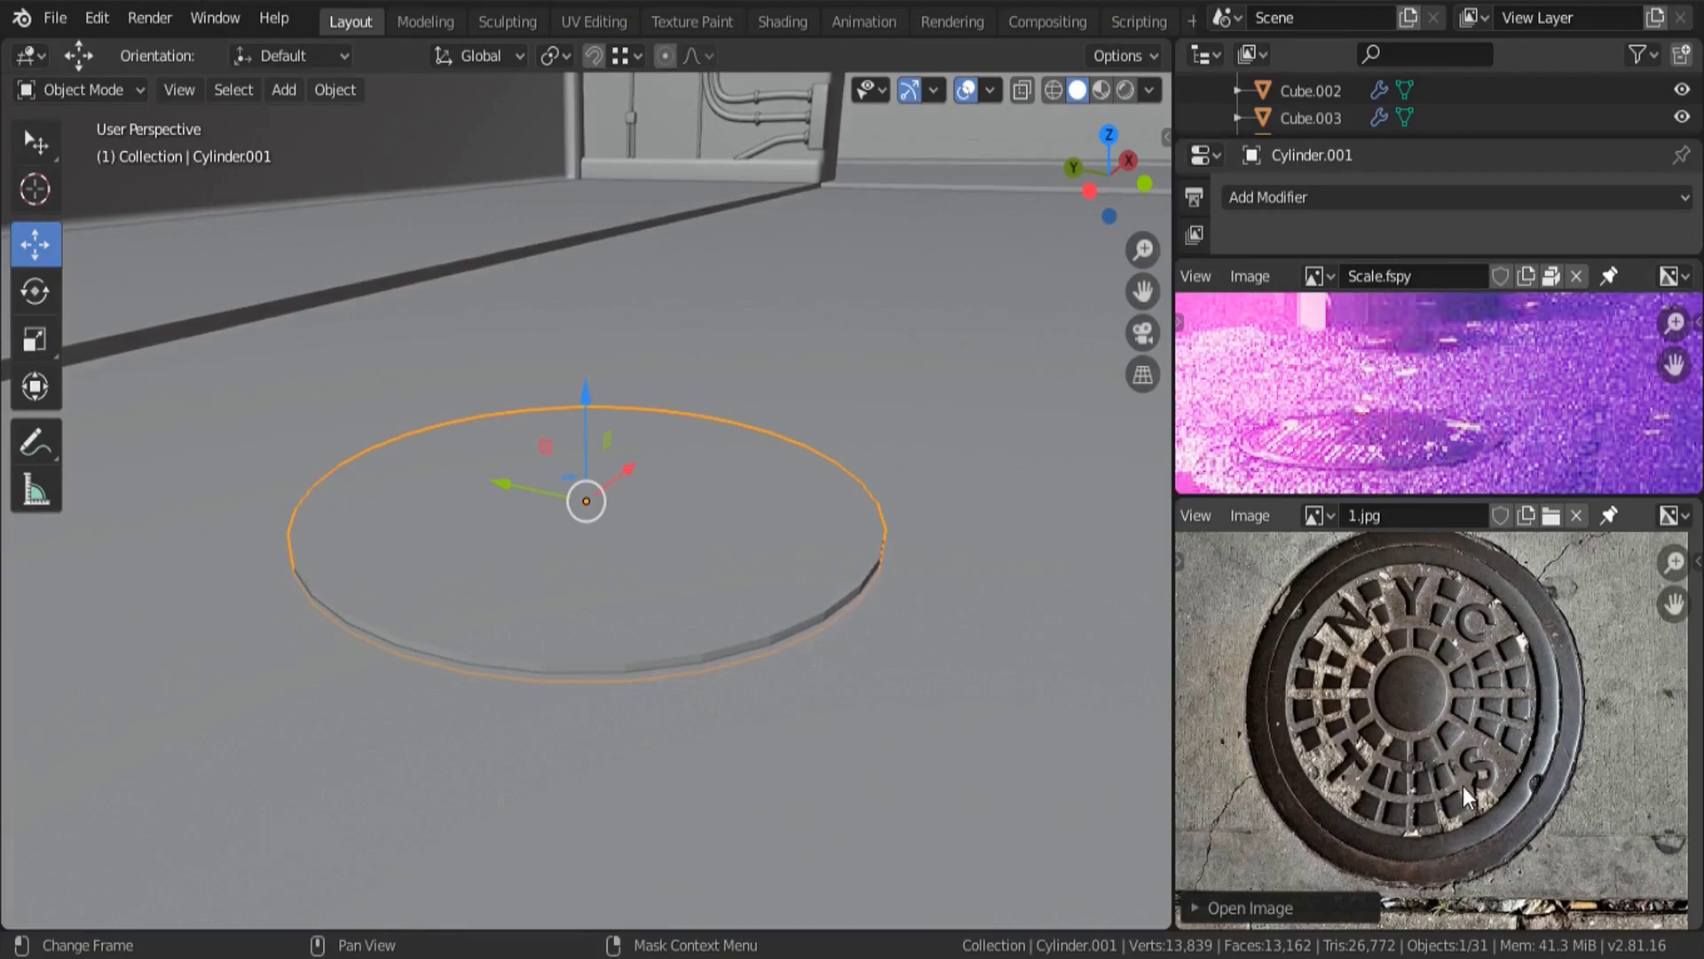
In Edit Mode with face selection, extrude the disc's top face in place and scale it to about 0.914 for an outer rim.
key("KP_Decimal")
middle_click_drag(605, 541, 605, 505)
key("Tab")
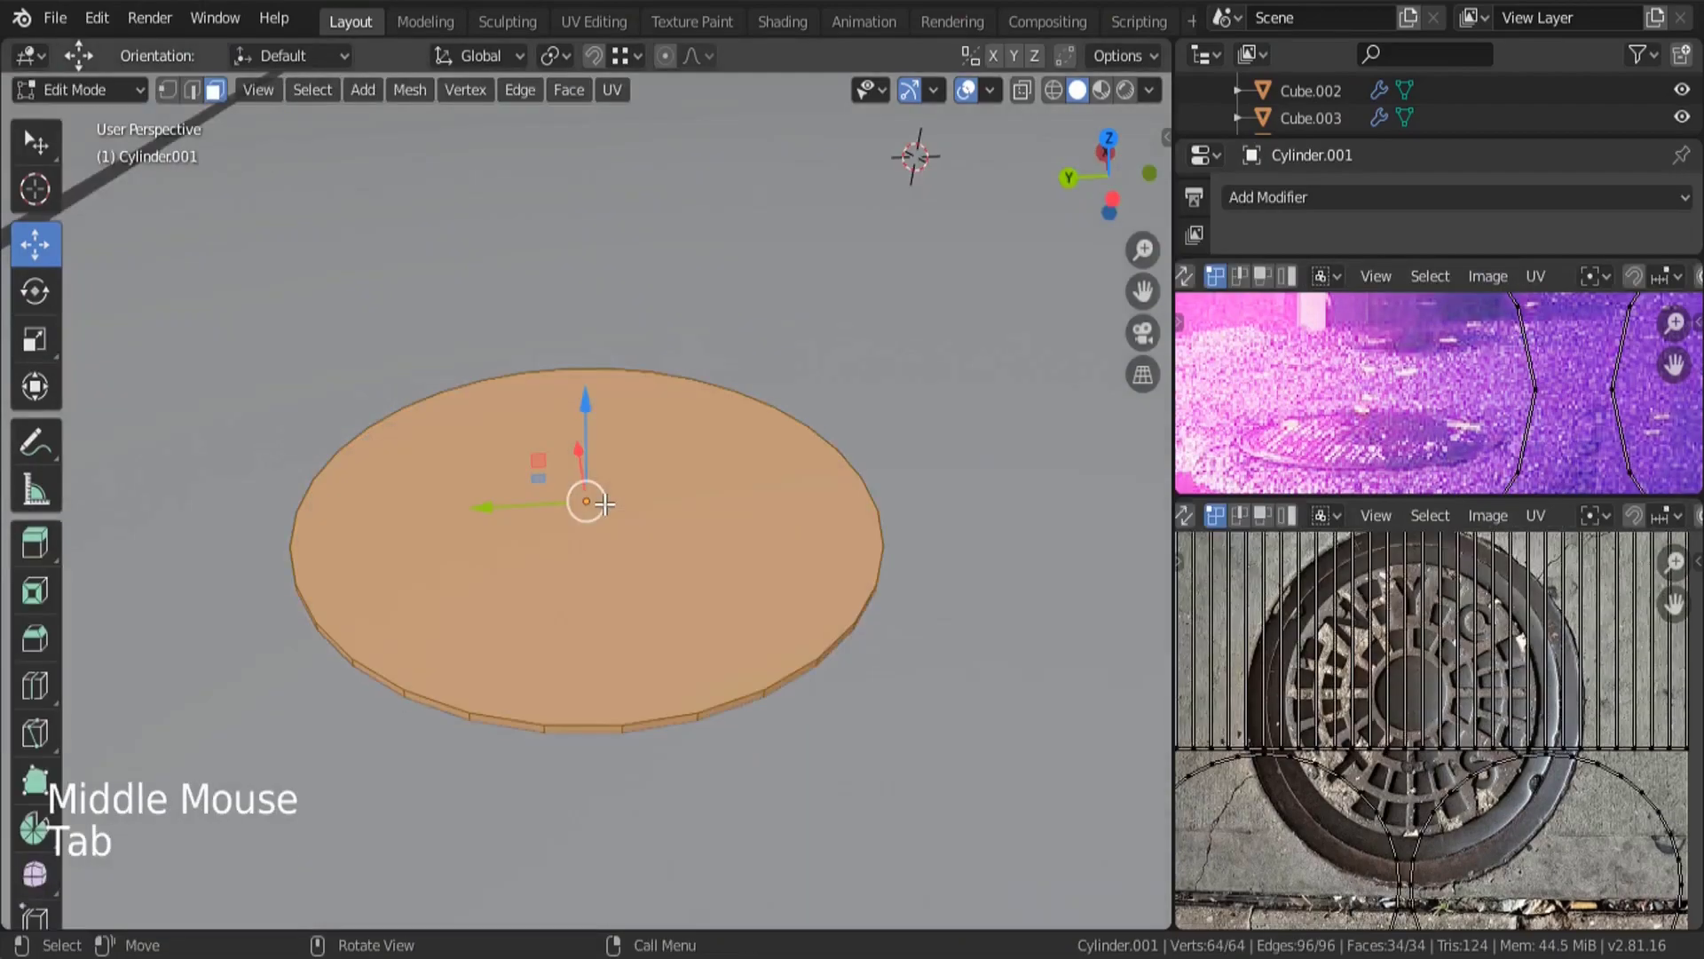
left_click(213, 90)
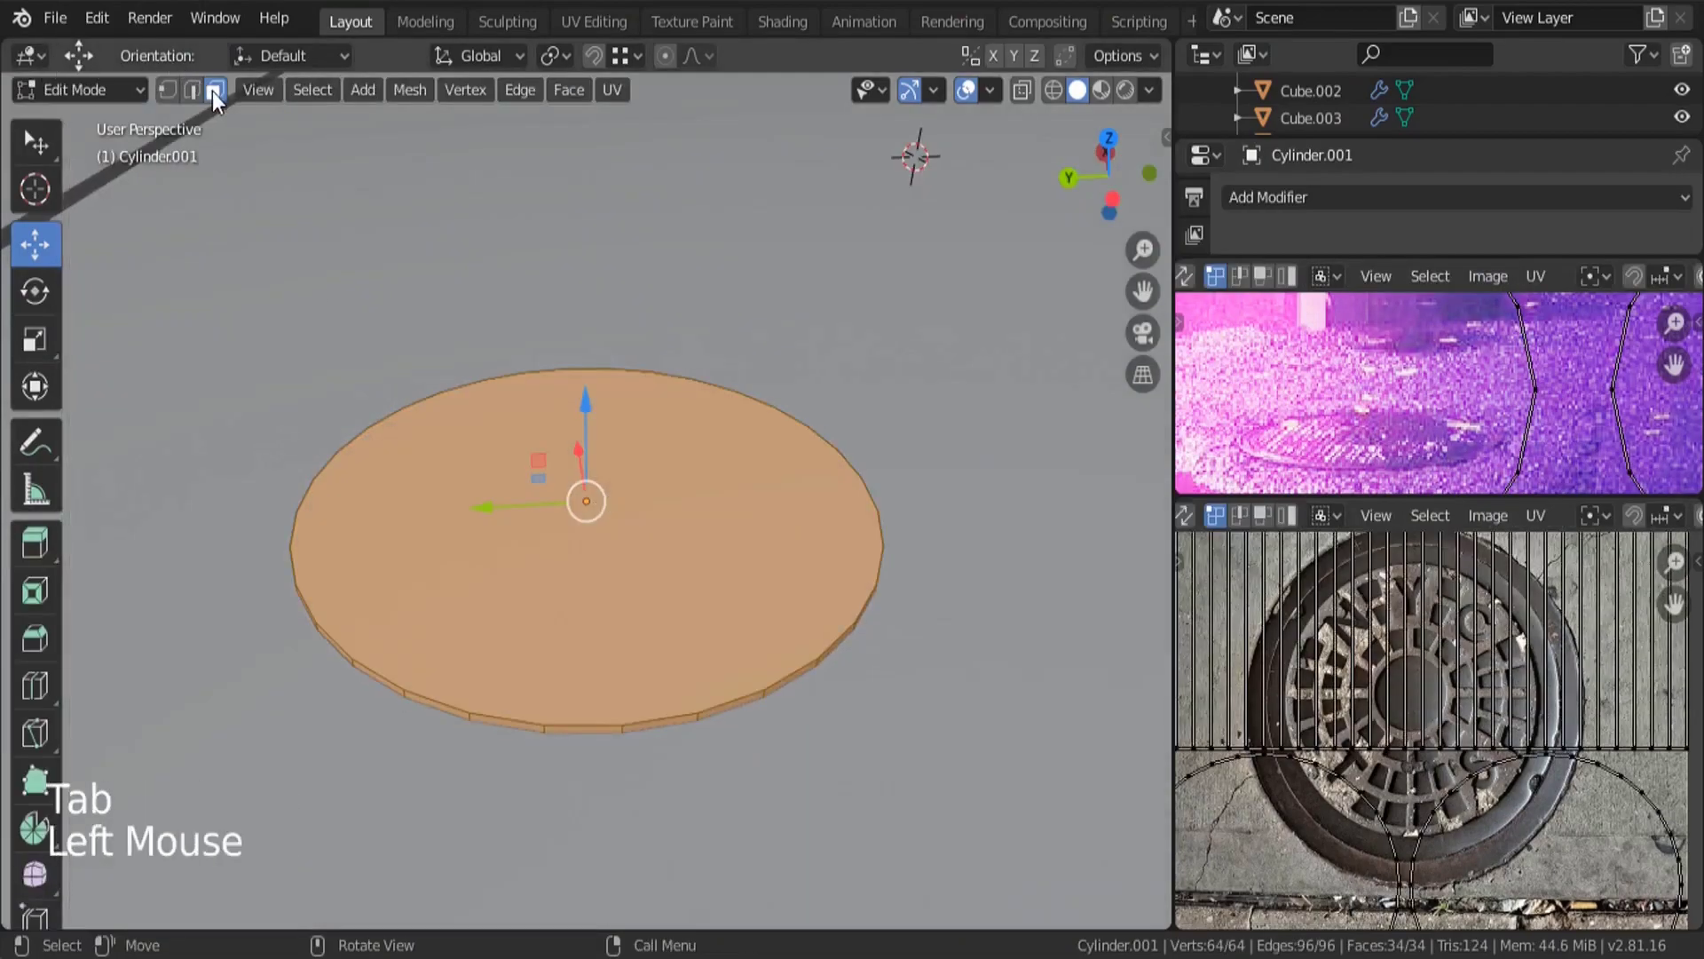
left_click(565, 612)
middle_click_drag(565, 612, 757, 631)
key("e")
key("s")
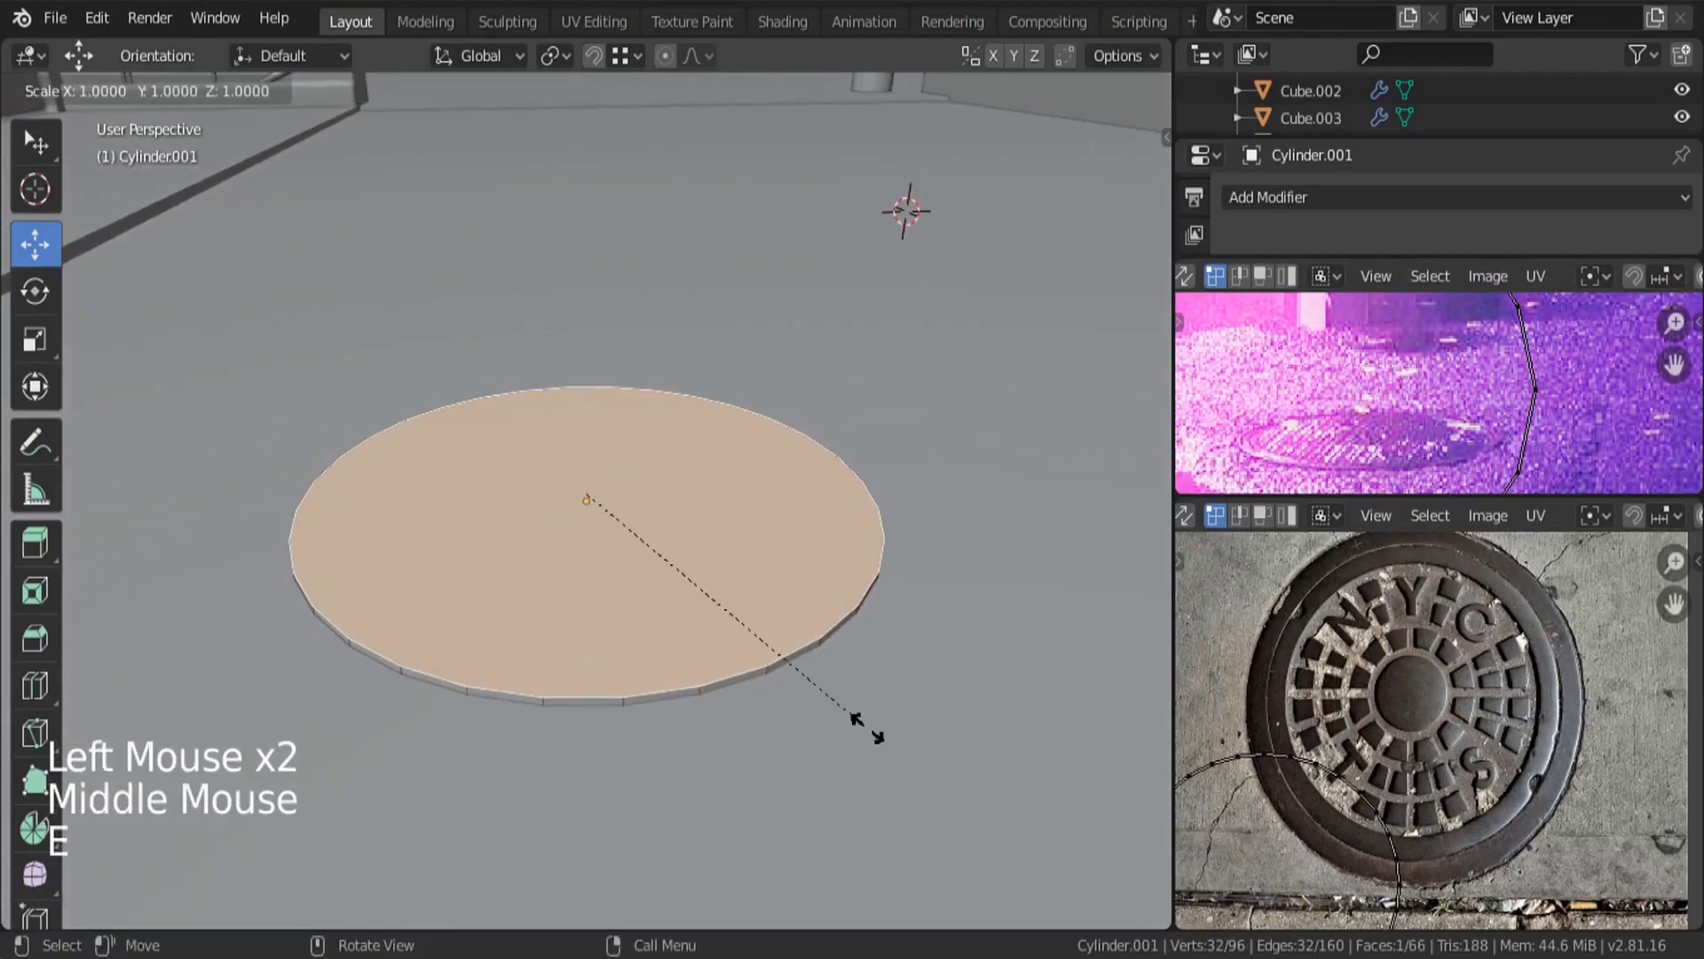
left_click(845, 709)
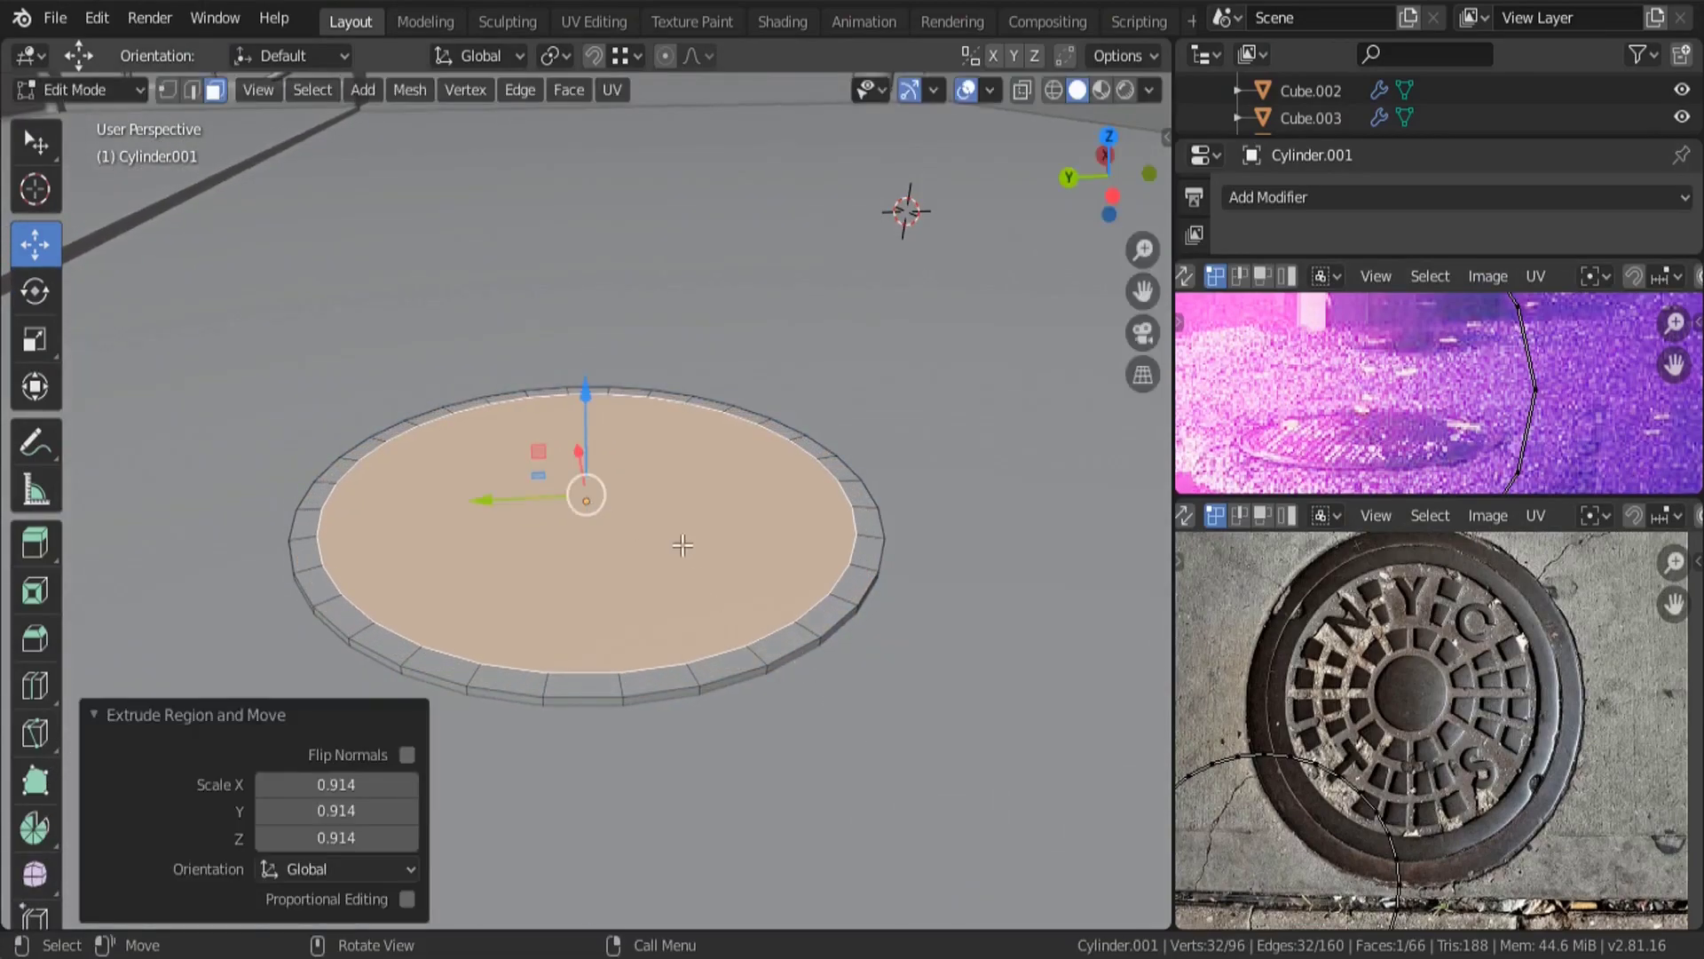
Extrude the inner top face upward by about 0.0075 m to form a raised step.
scroll(1596, 631, "up", 3)
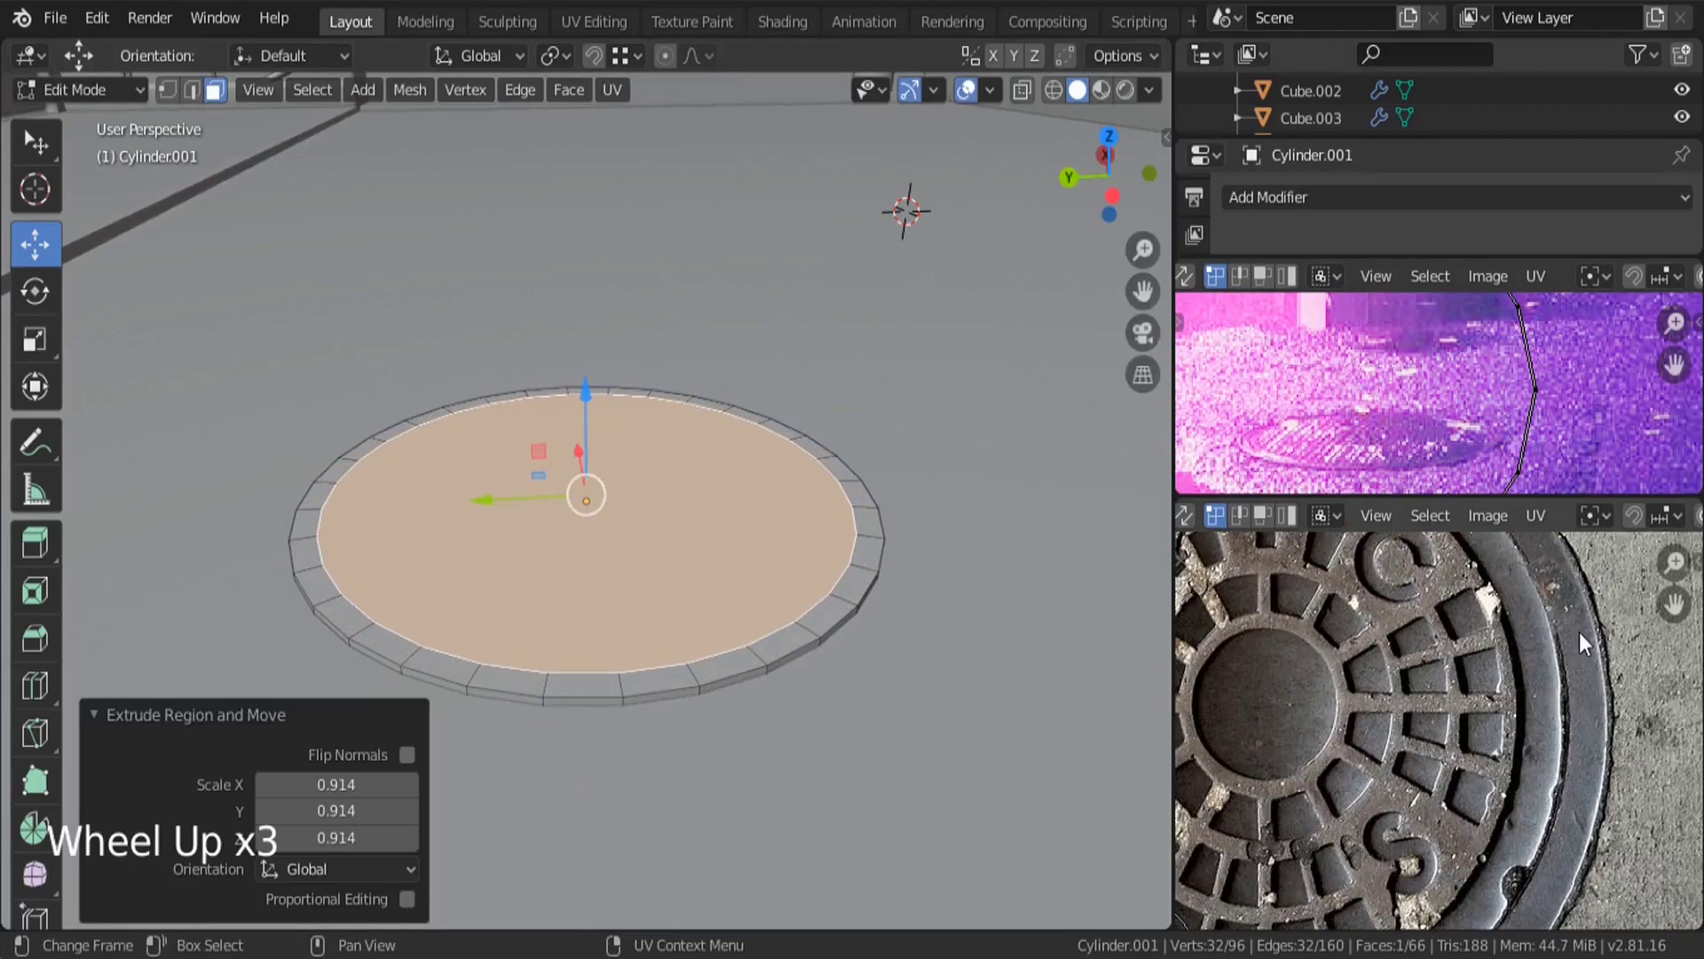
middle_click_drag(1066, 634, 905, 620)
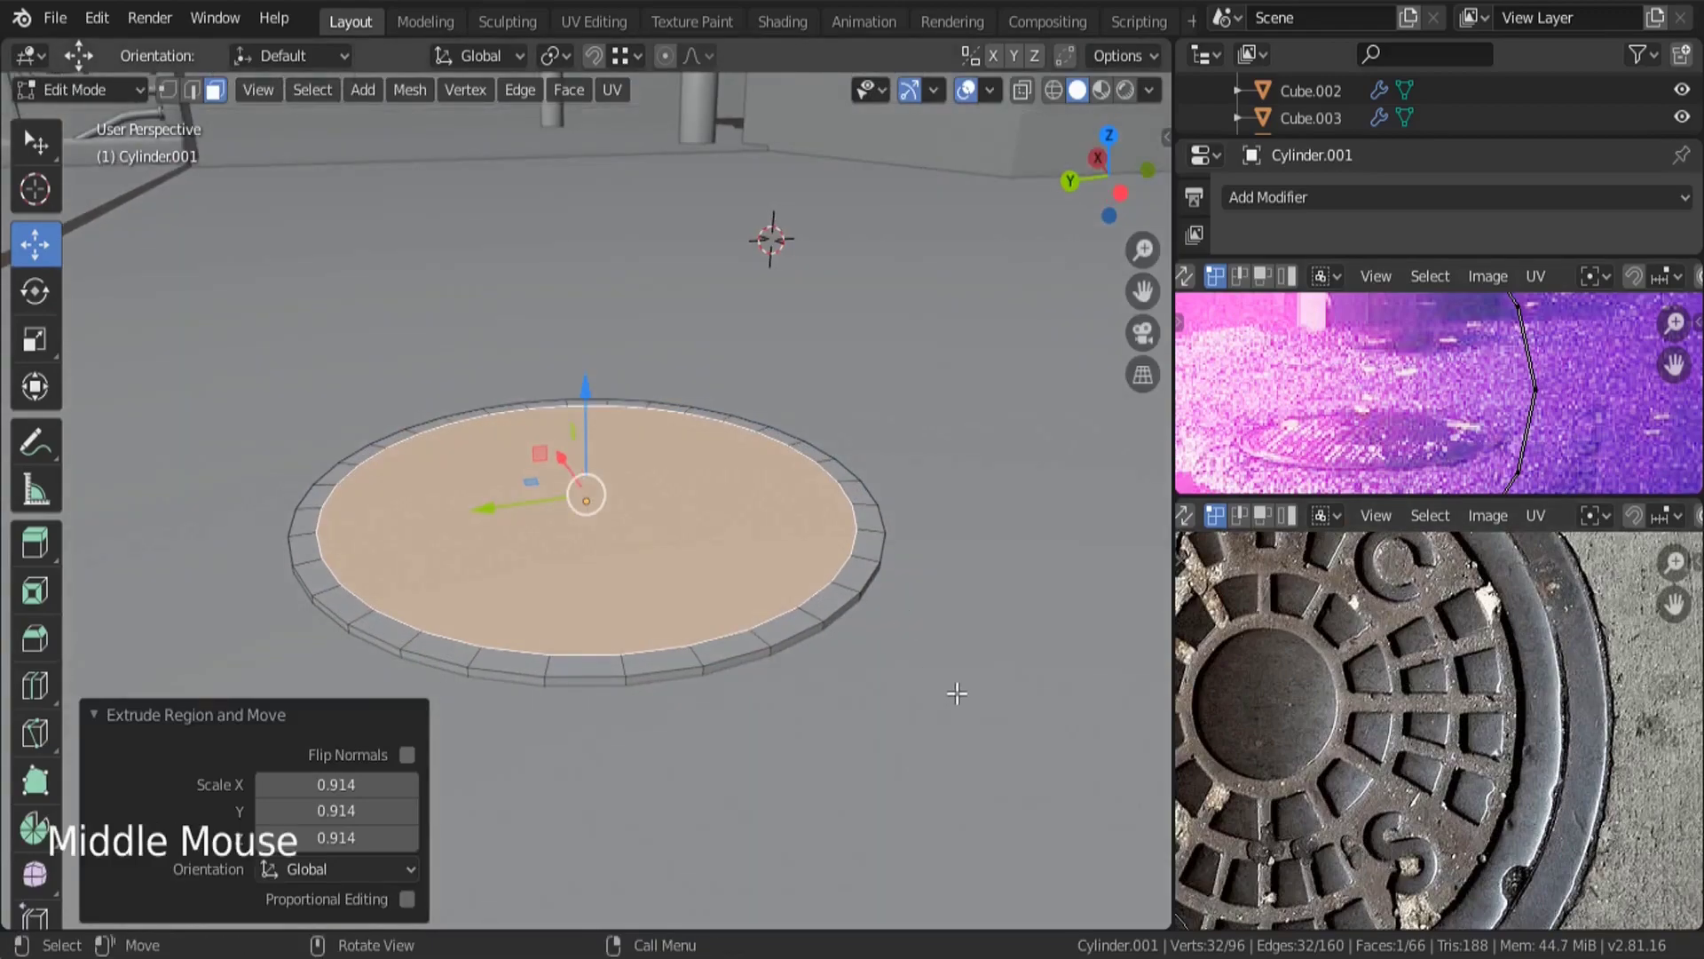
key("e")
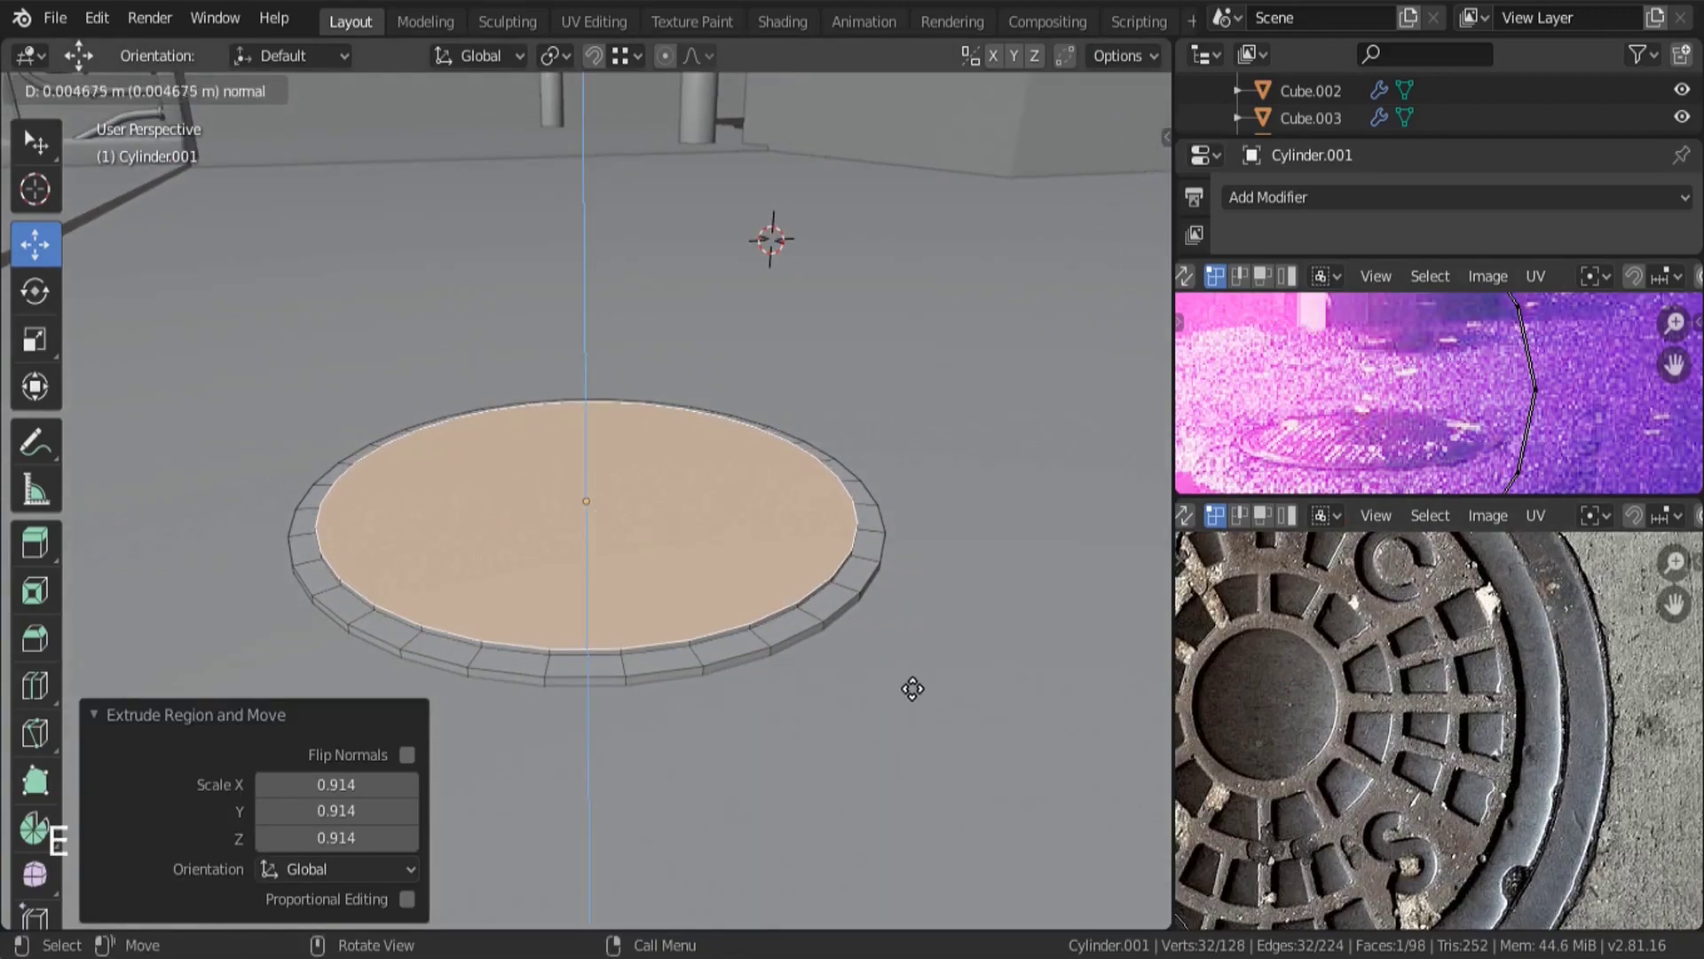
left_click(909, 685)
Extrude the raised top face in place and scale it inward to about 0.922 to form a second rim.
middle_click_drag(909, 684, 577, 457)
scroll(582, 457, "up", 2)
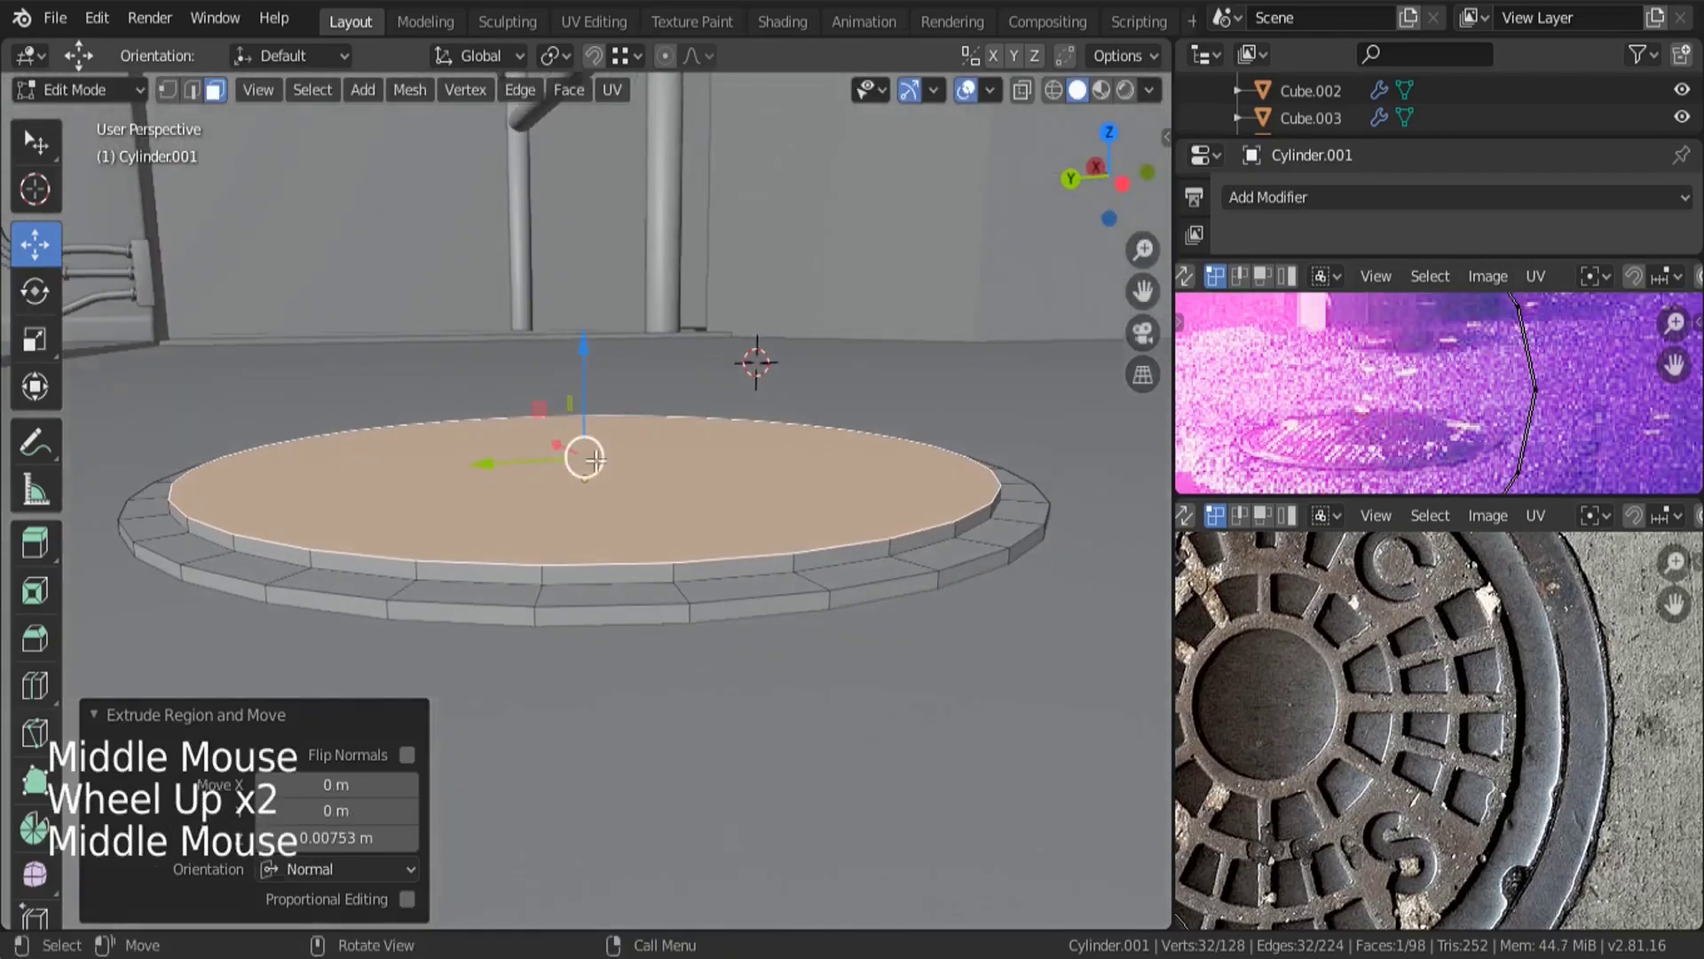
key("e")
key("s")
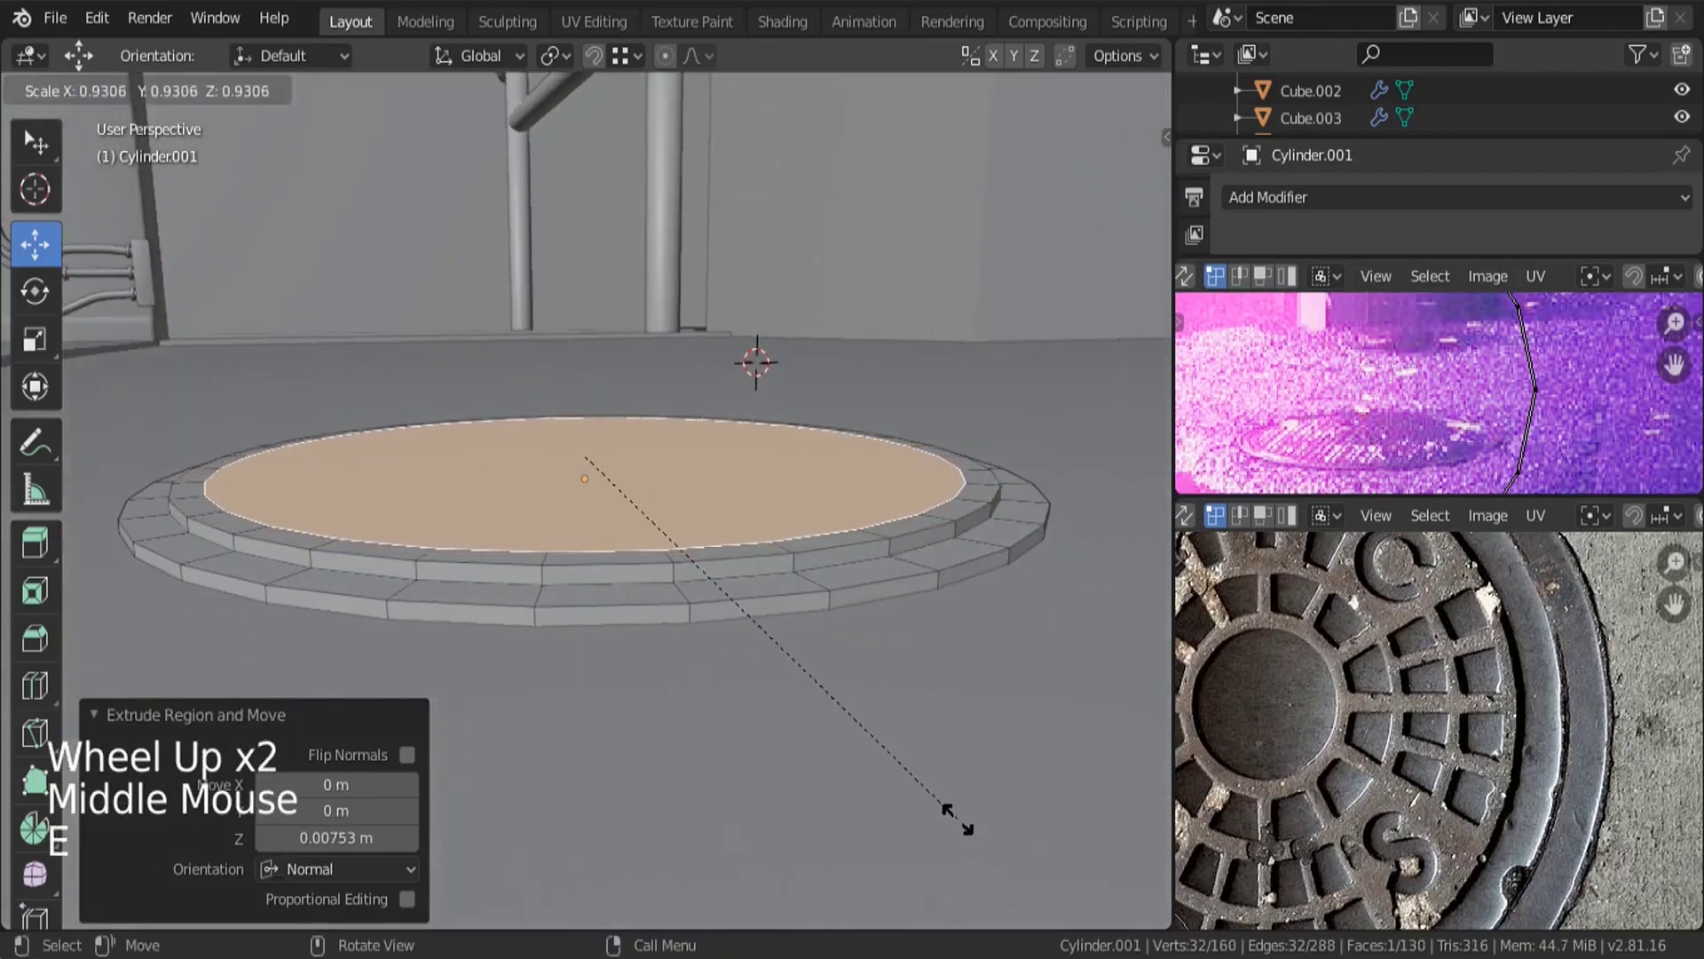
left_click(952, 816)
Extrude the face inside the second rim downward by about 0.0067 m to form a recess.
middle_click_drag(868, 726, 957, 752)
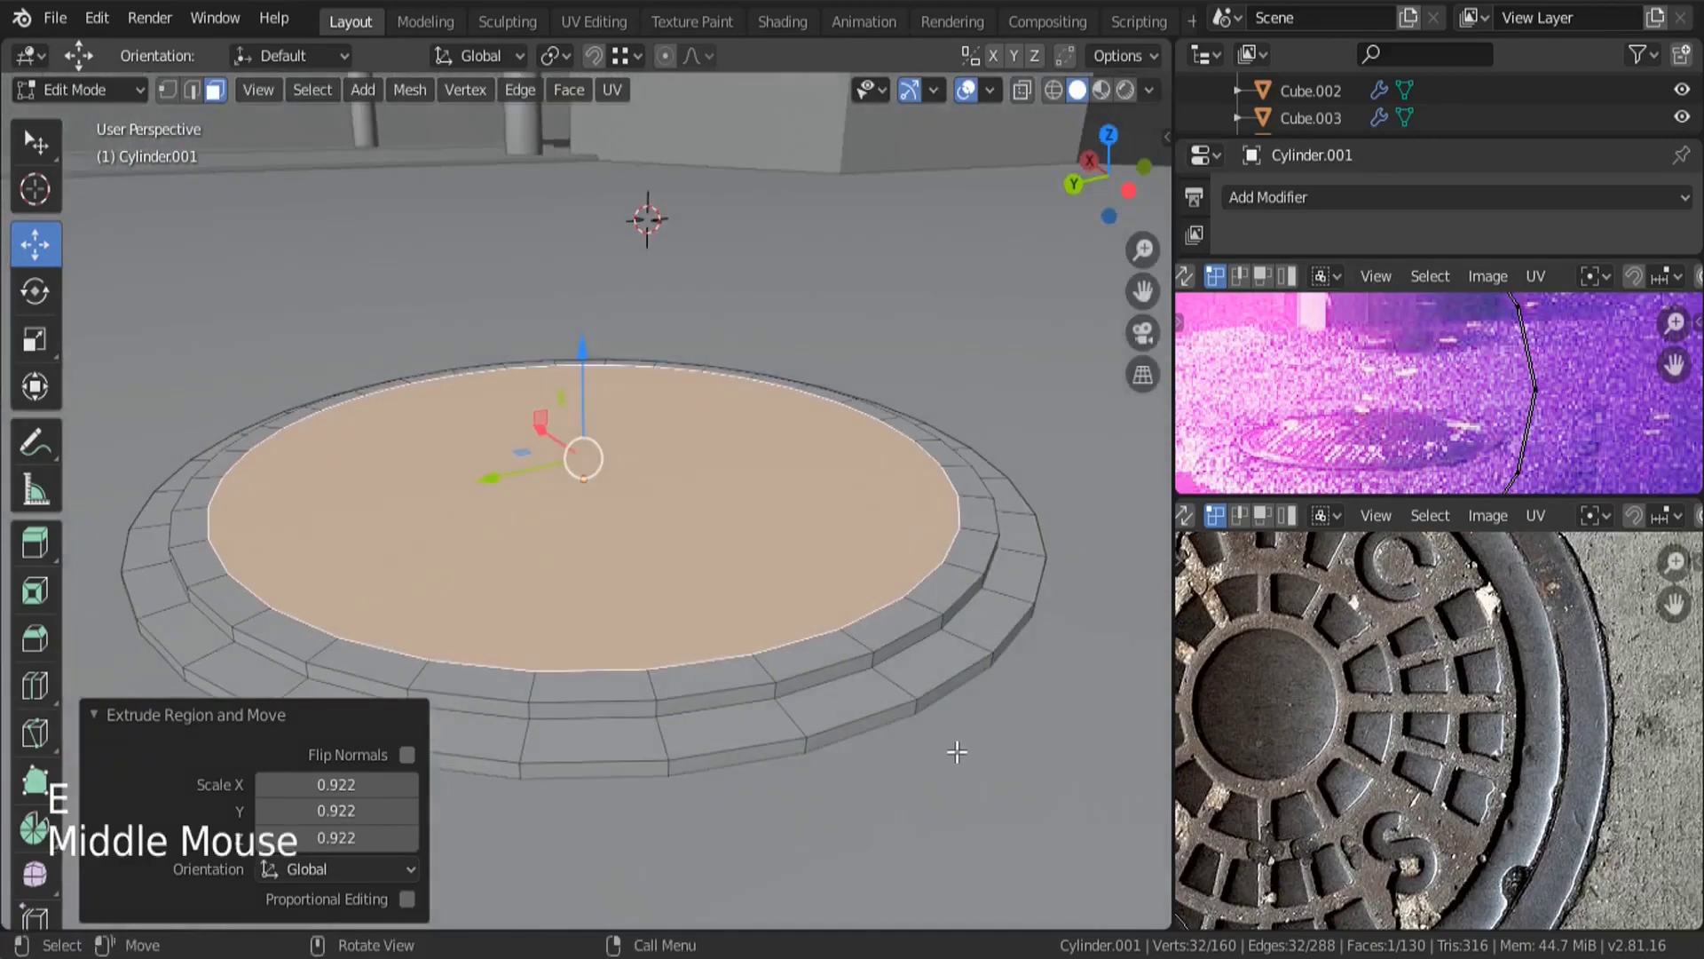
key("e")
left_click(958, 759)
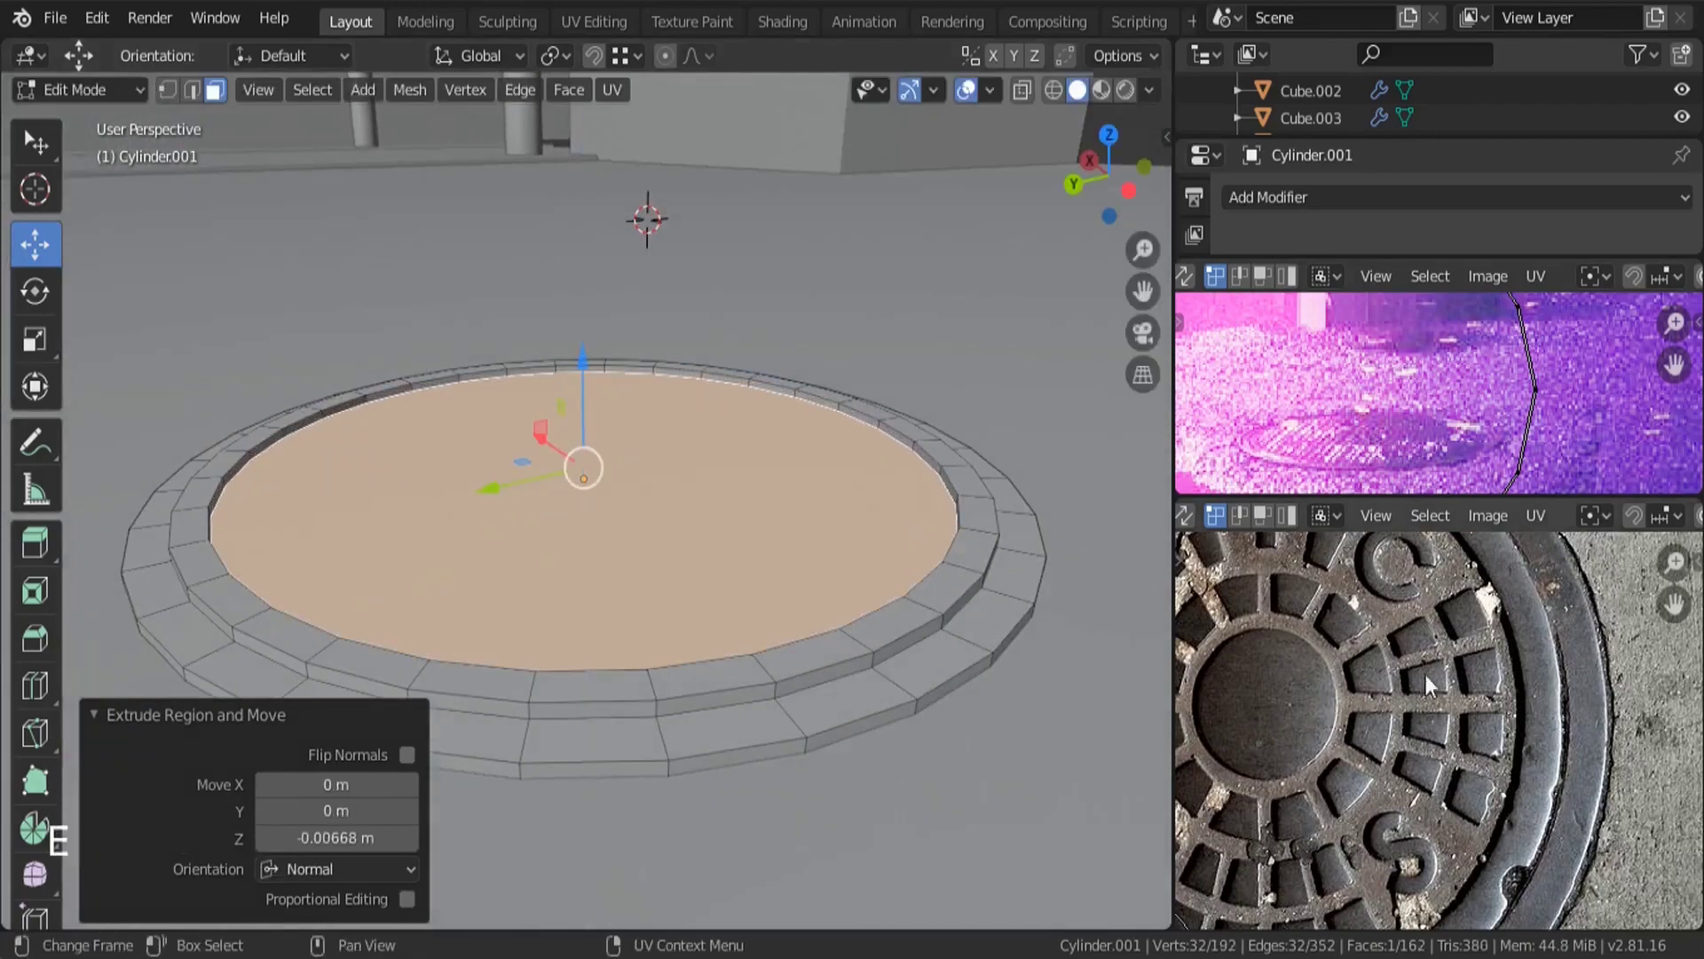
Extrude the recessed face in place and scale it to about 0.233, leaving a small central circle like the reference.
middle_click_drag(1478, 661, 1515, 762)
scroll(1515, 762, "down", 2)
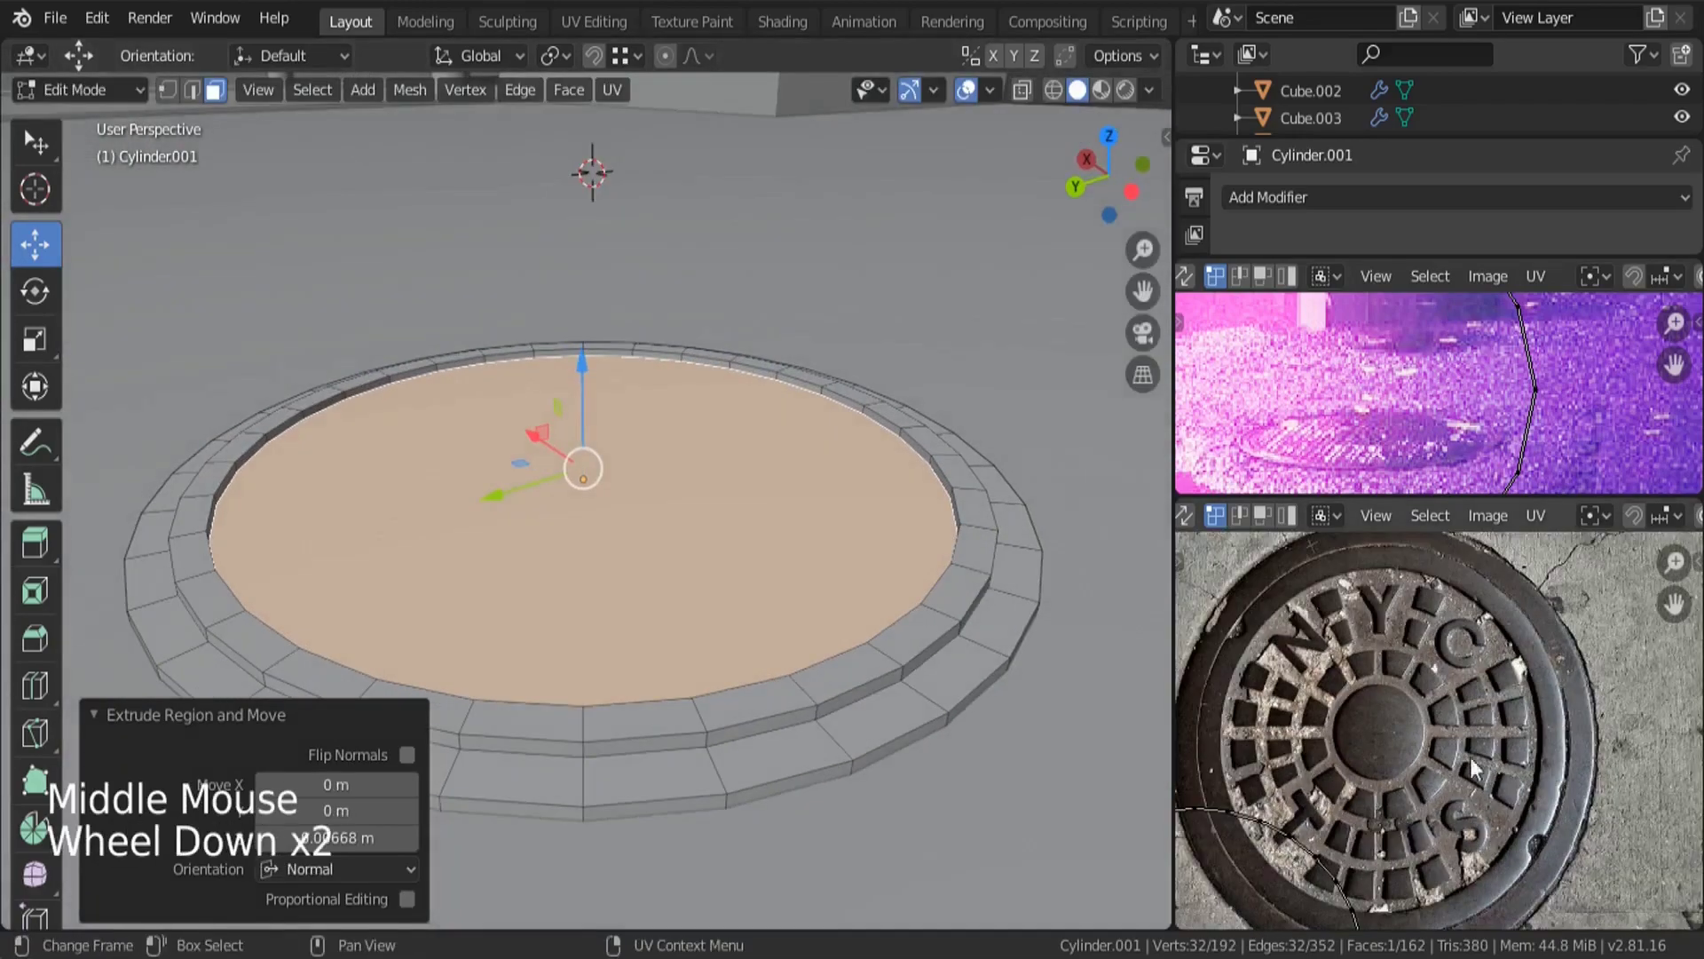
key("e")
key("s")
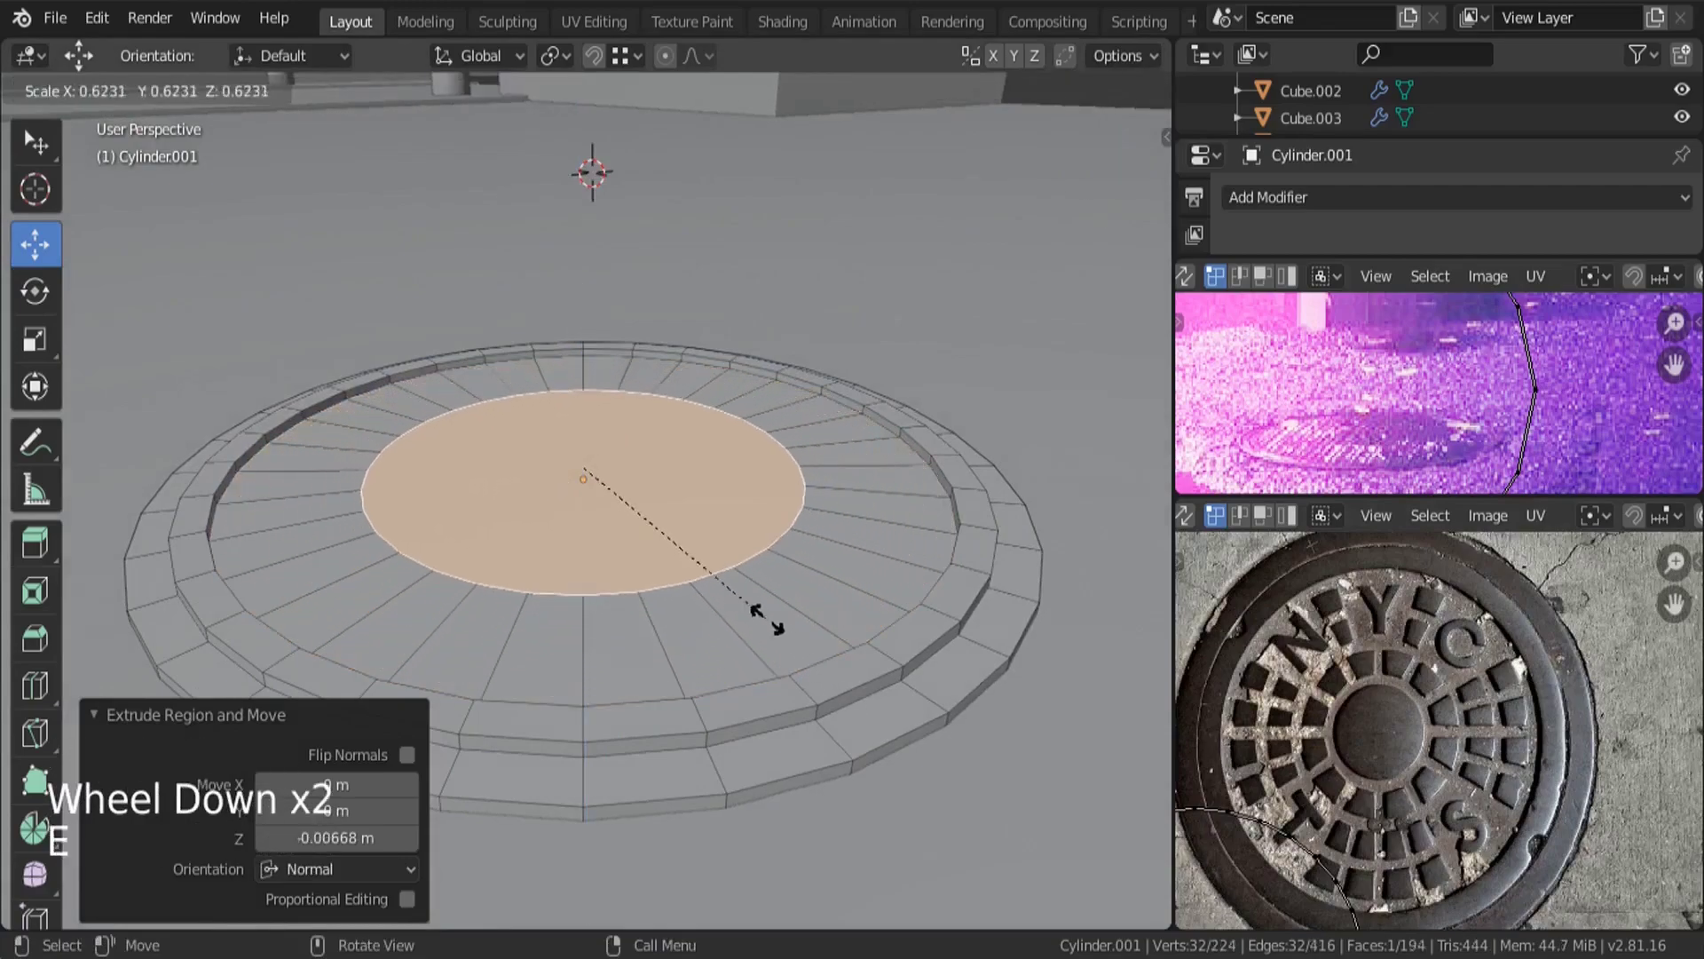
left_click(650, 536)
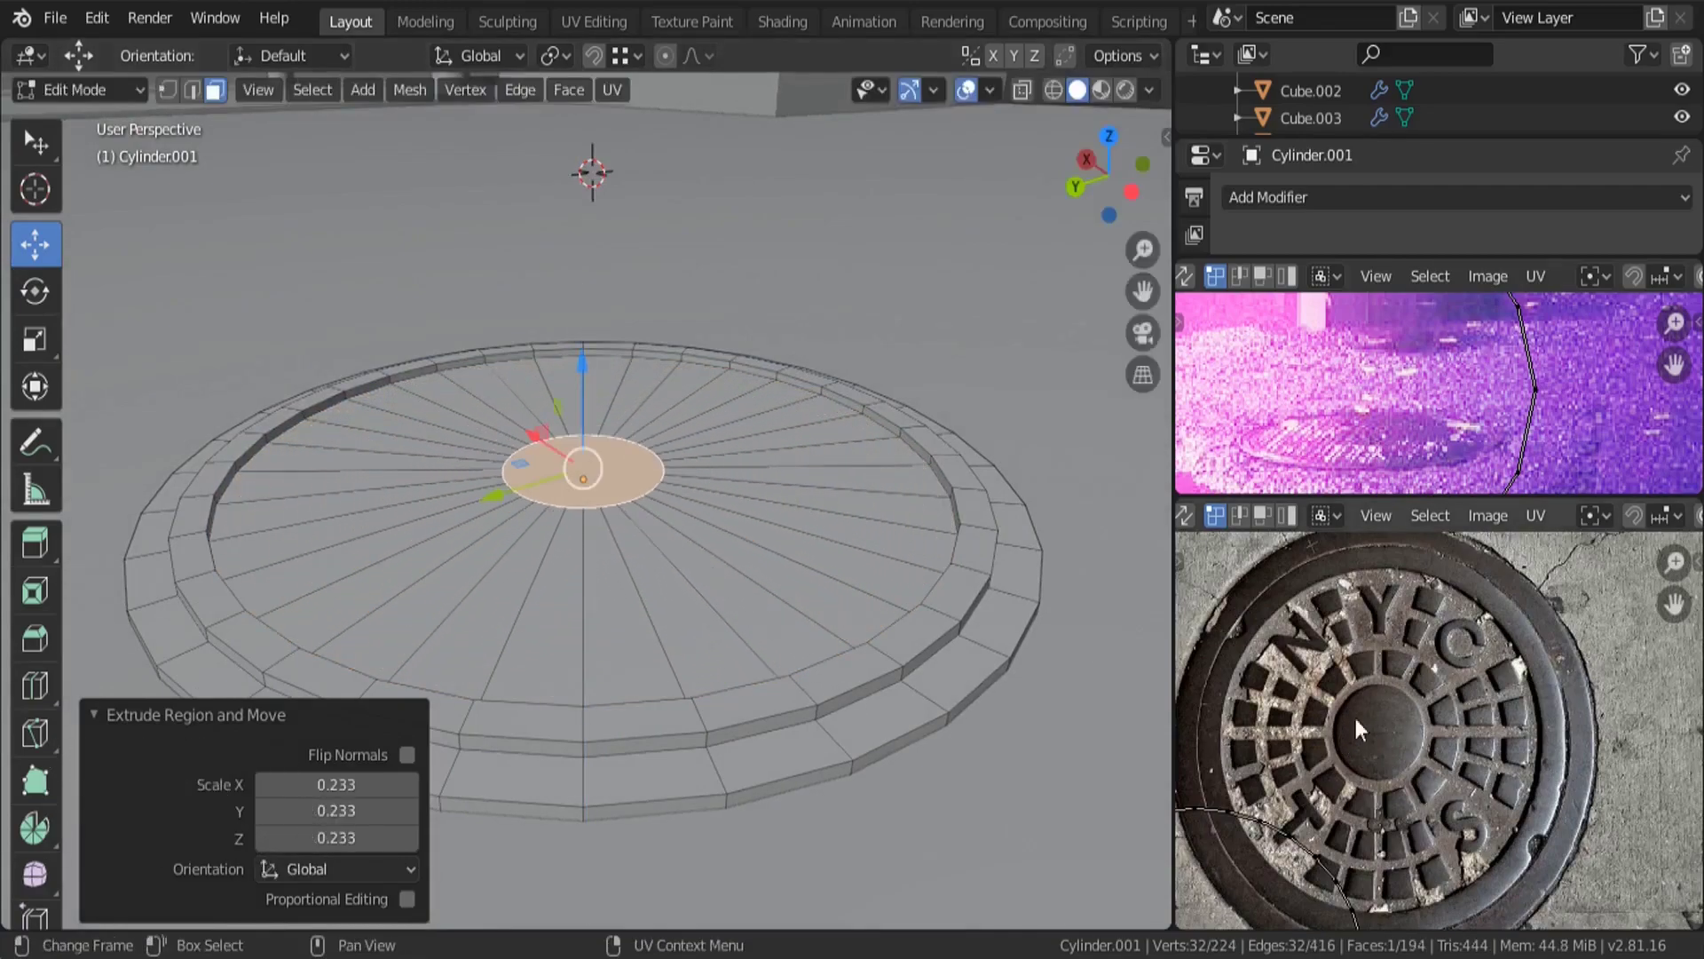
Extrude the small central circle upward into a raised hub and check the cover's shape in Object Mode.
key("e")
left_click(749, 593)
key("Tab")
scroll(691, 535, "down", 4)
middle_click_drag(691, 535, 509, 633)
scroll(647, 679, "up", 1)
middle_click_drag(620, 651, 681, 617)
key("Tab")
scroll(667, 613, "up", 1)
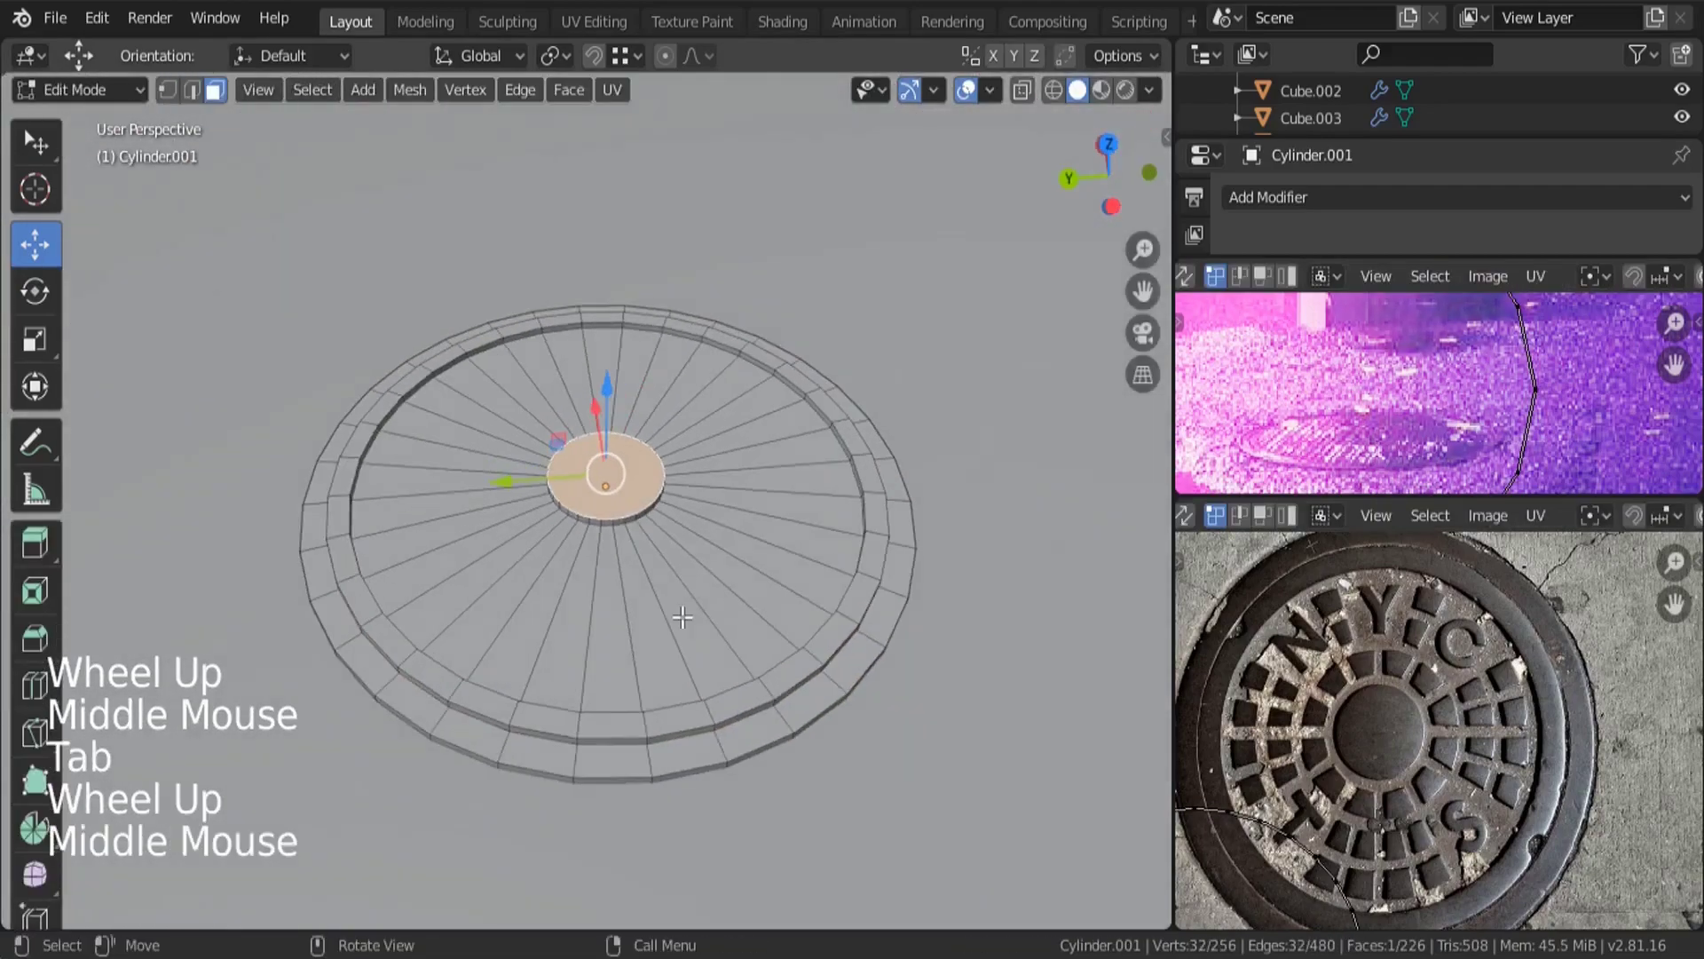
Add three evenly spaced concentric loop cuts between the central hub and the rim, without sliding them.
scroll(1437, 669, "up", 2)
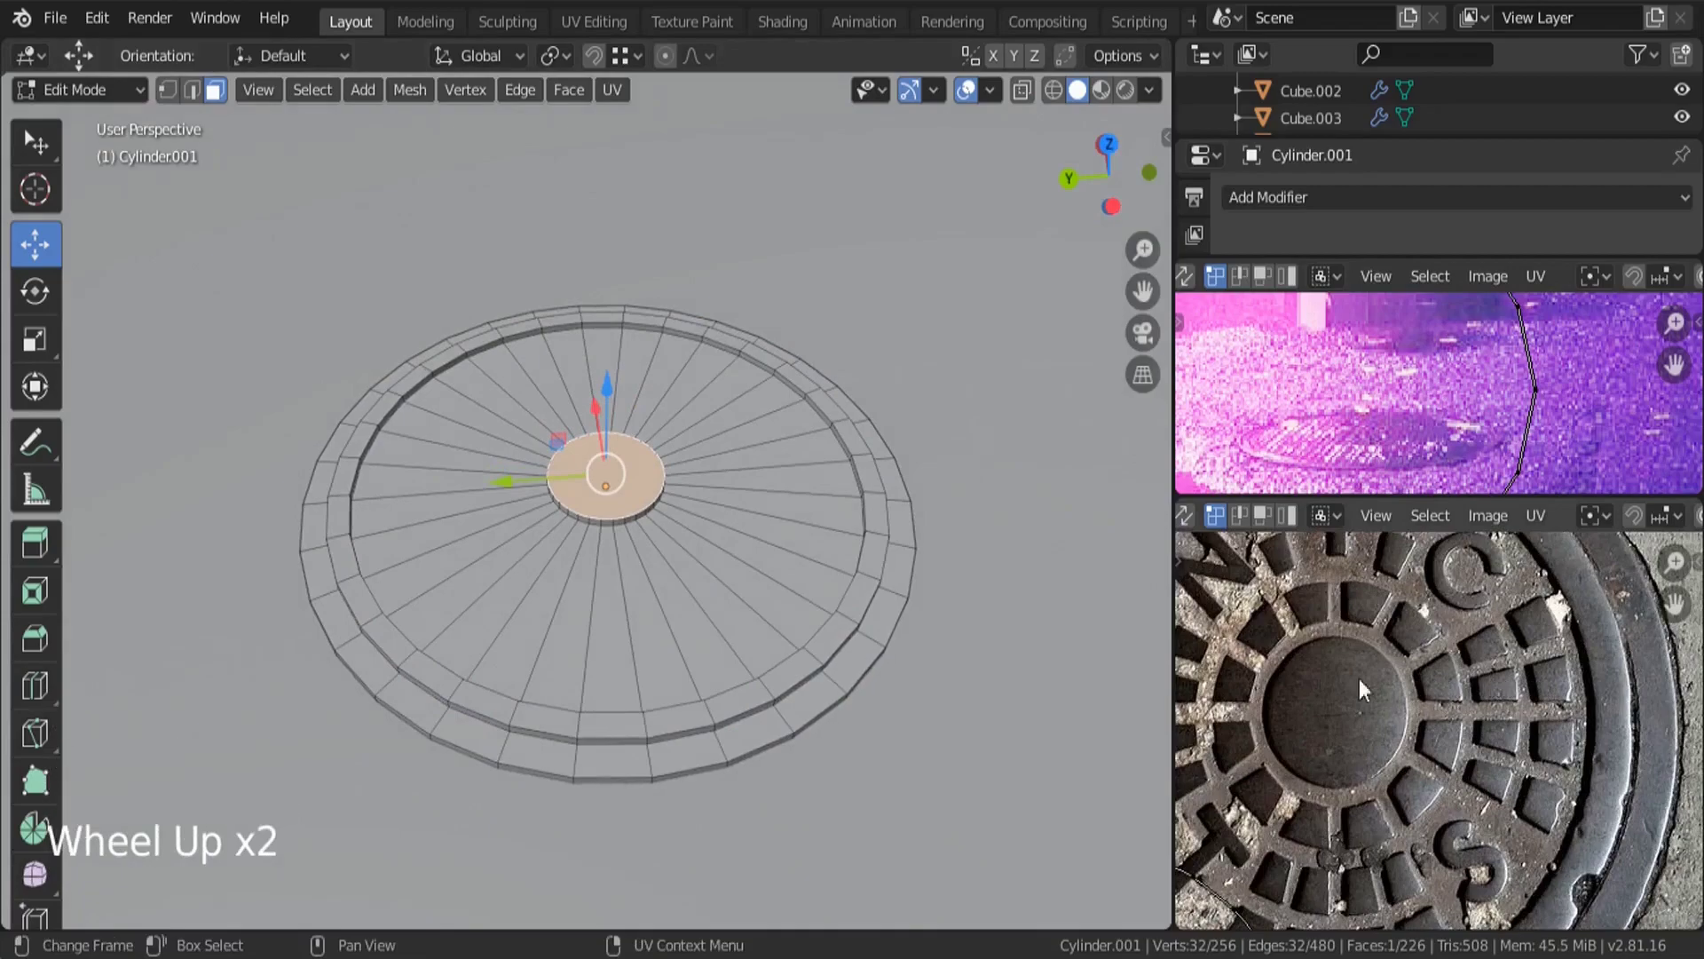
key("ctrl+r")
scroll(708, 614, "up", 1)
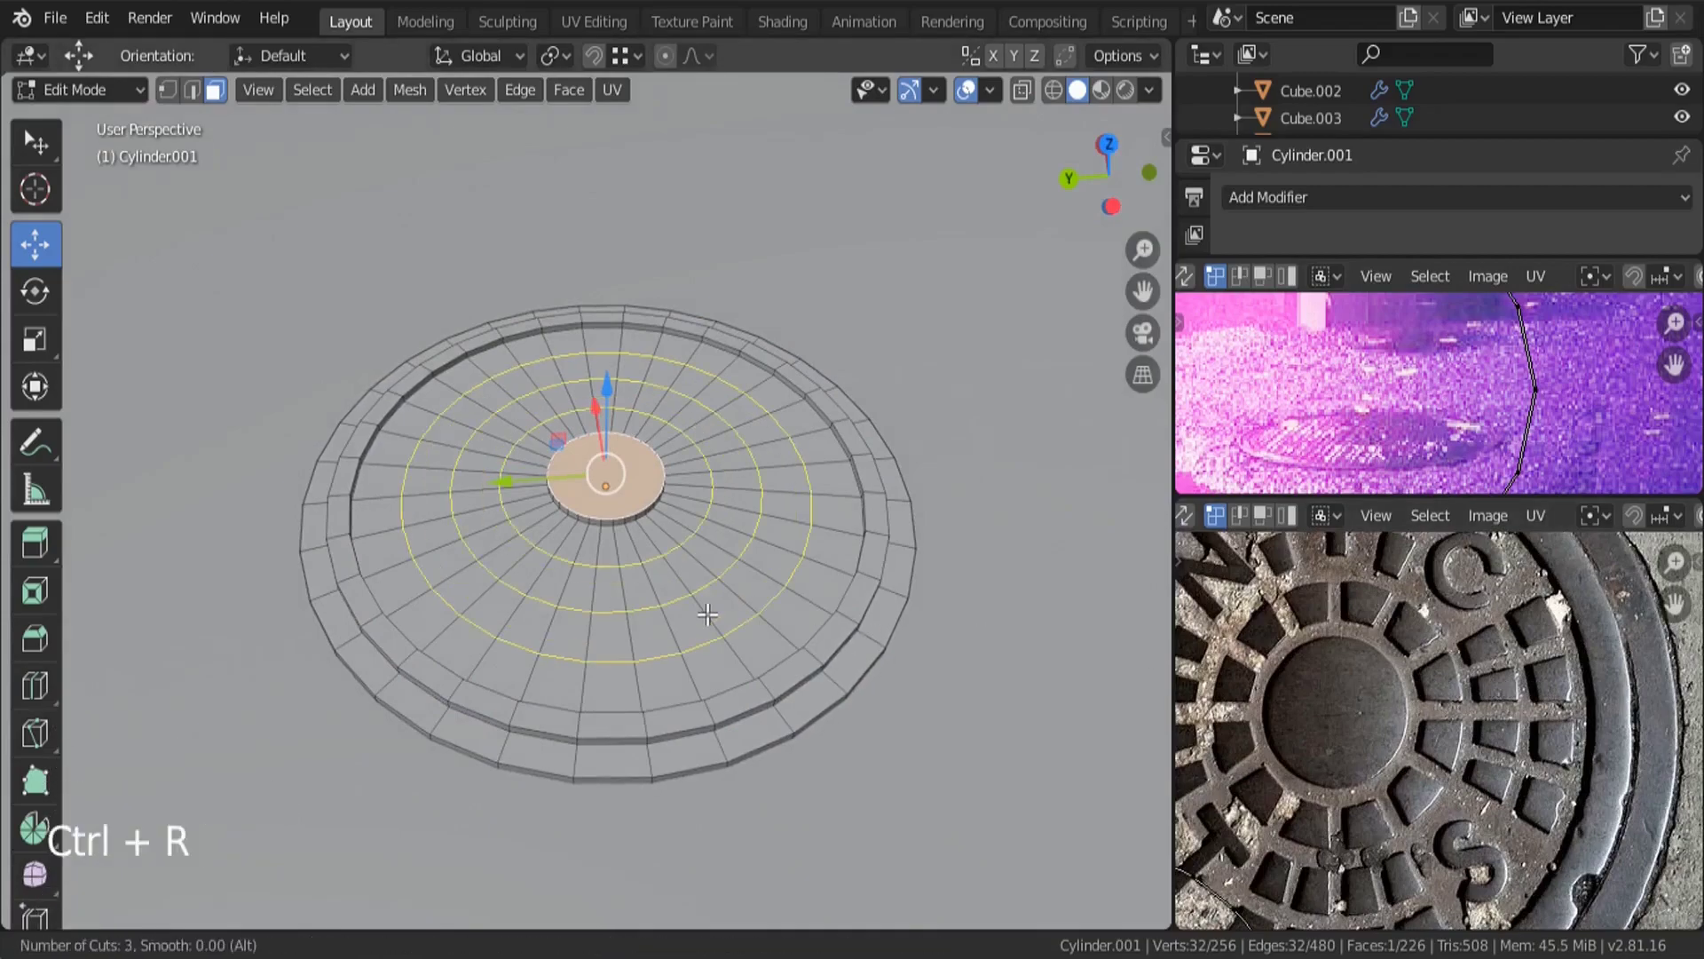
left_click(708, 614)
right_click(707, 614)
Bevel the three concentric loops by 0.0655 m with one segment, turning each into a narrow ring band.
scroll(705, 615, "up", 2)
middle_click_drag(705, 615, 814, 581)
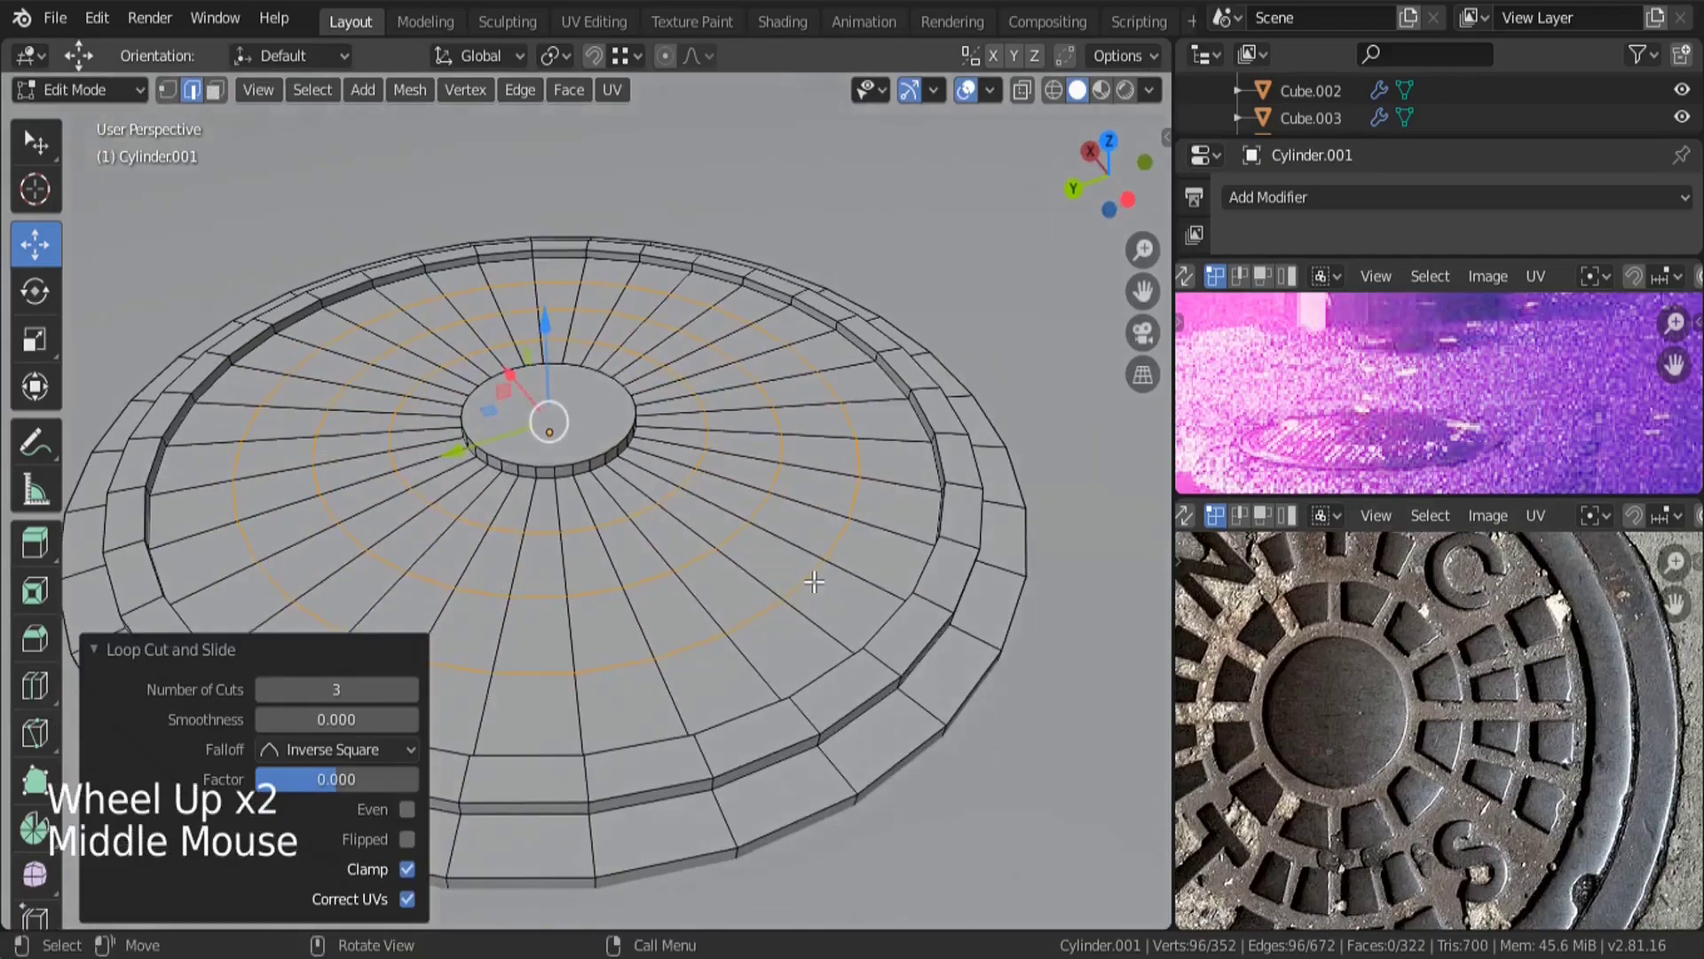
key("ctrl+b")
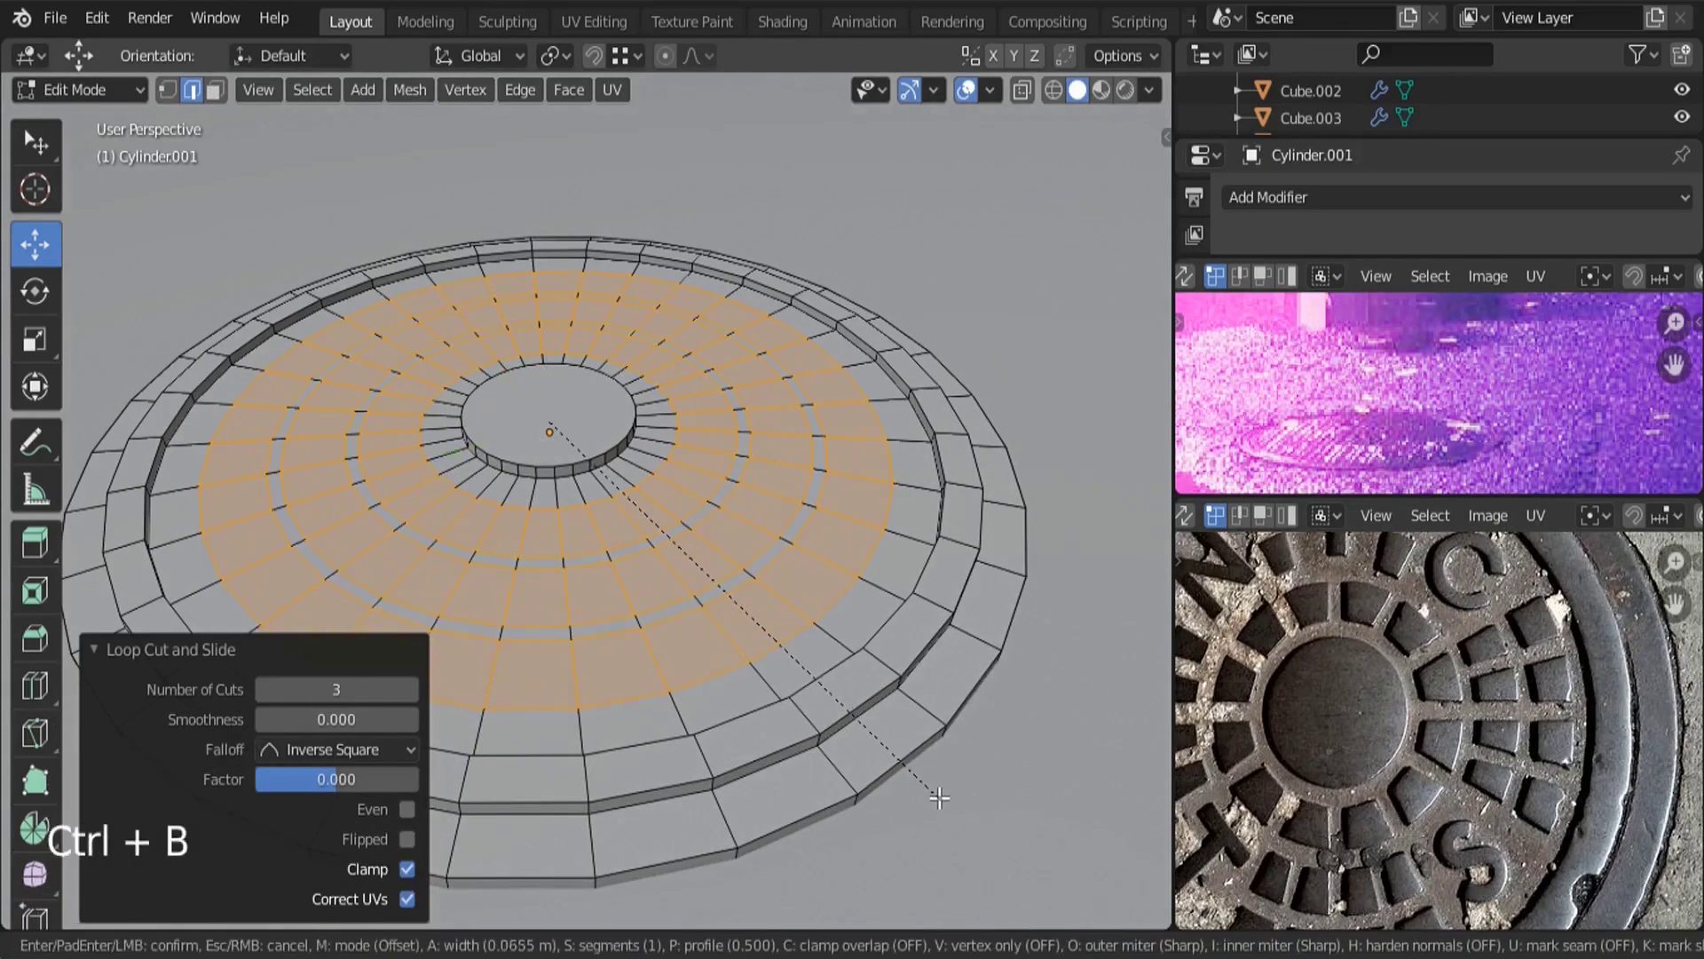
left_click(939, 797)
Scale the bevelled ring bands outward to about 1.059 and check the cover in Object Mode.
middle_click_drag(854, 684, 852, 573)
key("s")
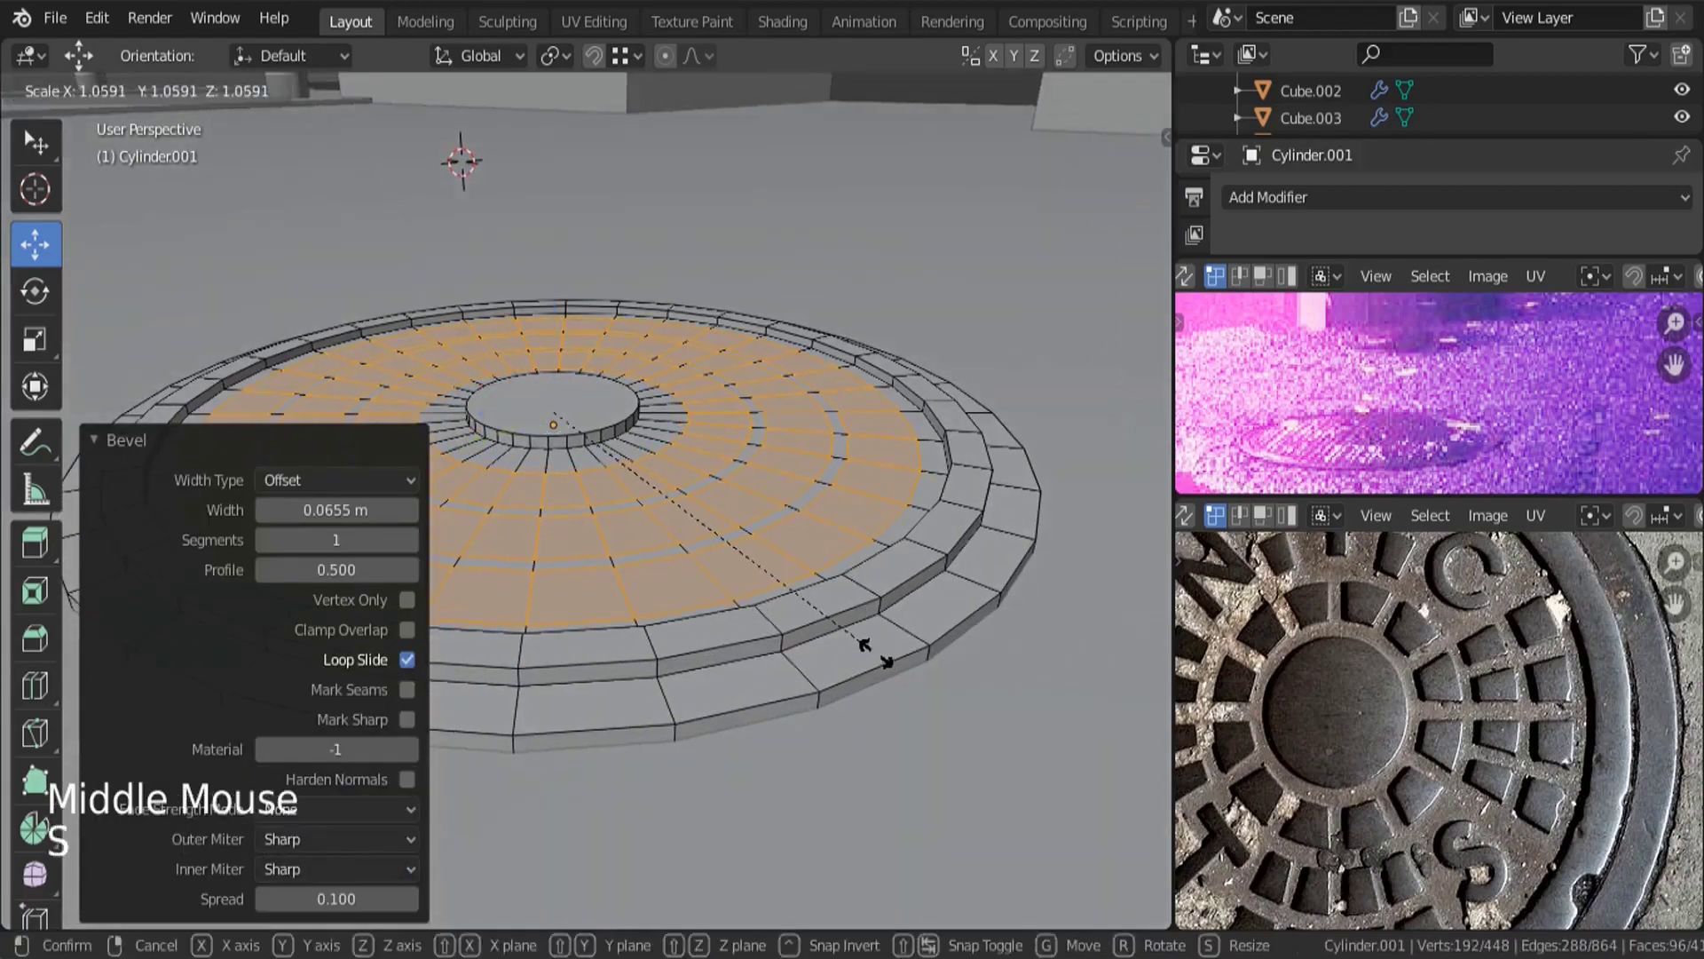
left_click(869, 652)
scroll(867, 648, "down", 4)
key("Tab")
middle_click_drag(868, 648, 781, 674)
key("Tab")
left_click(216, 92)
scroll(781, 674, "up", 3)
left_click(772, 684)
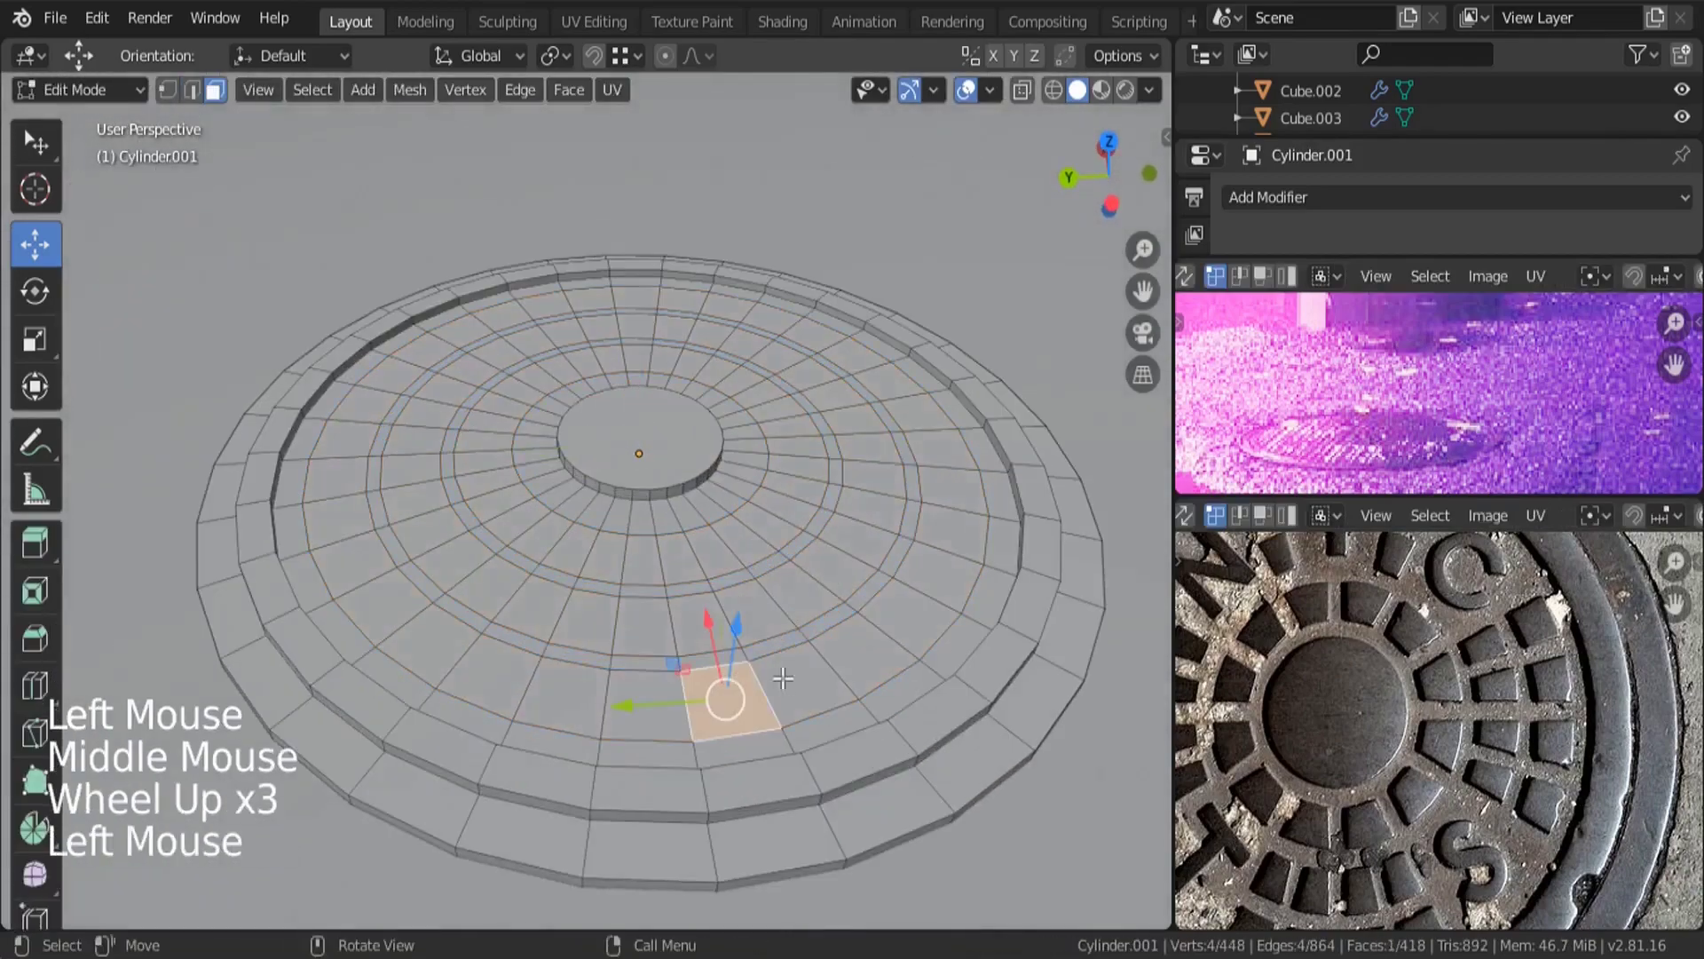
left_click(865, 655, "shift")
left_click(939, 575, "shift")
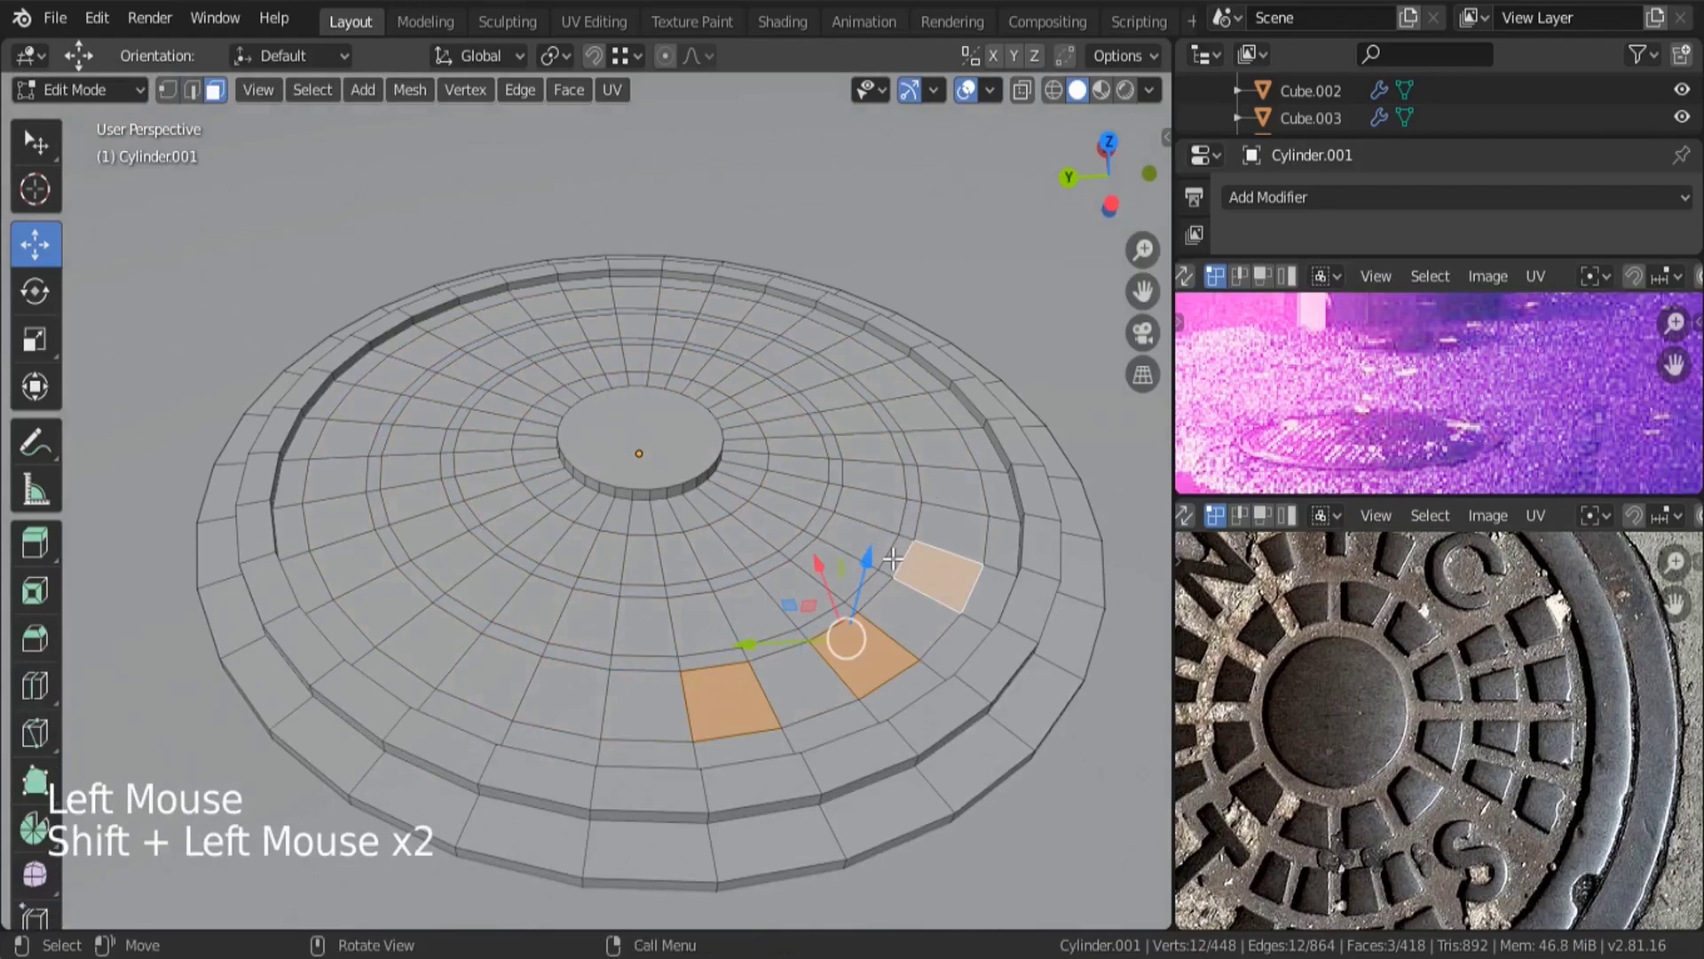
Show the cover from the top in wireframe with vertex selection active and the previous face selection cleared.
key("KP_7")
scroll(907, 546, "down", 3)
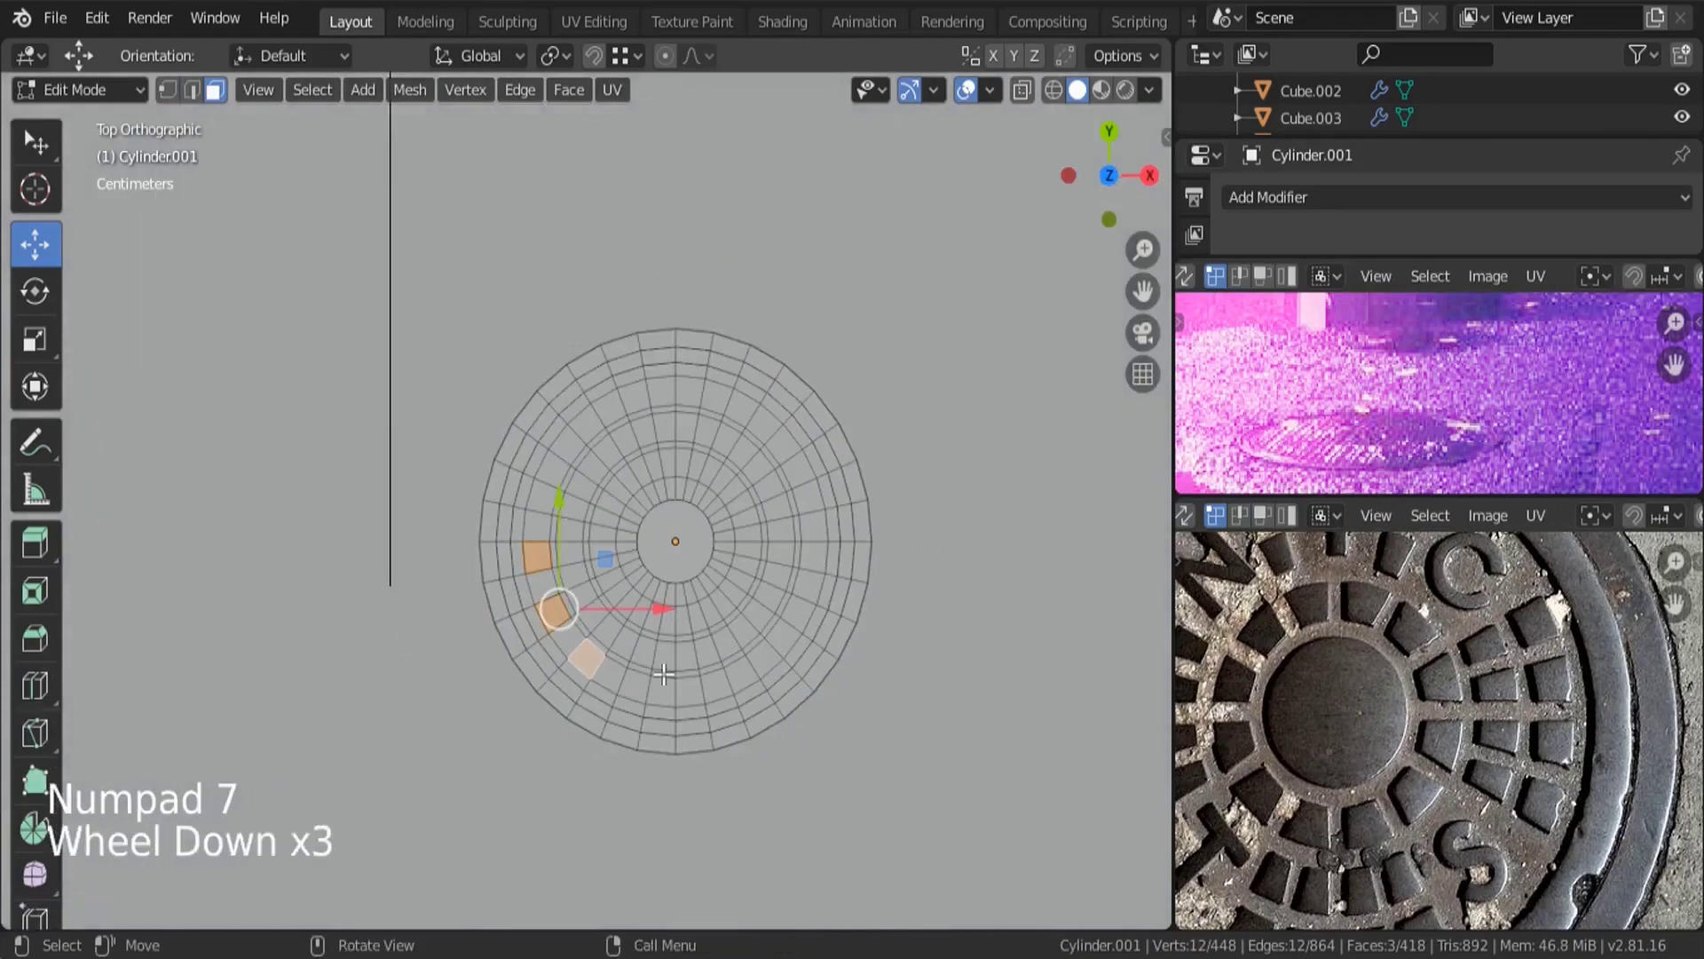
scroll(681, 374, "up", 1)
left_click(168, 92)
key("a")
key("a")
key("a")
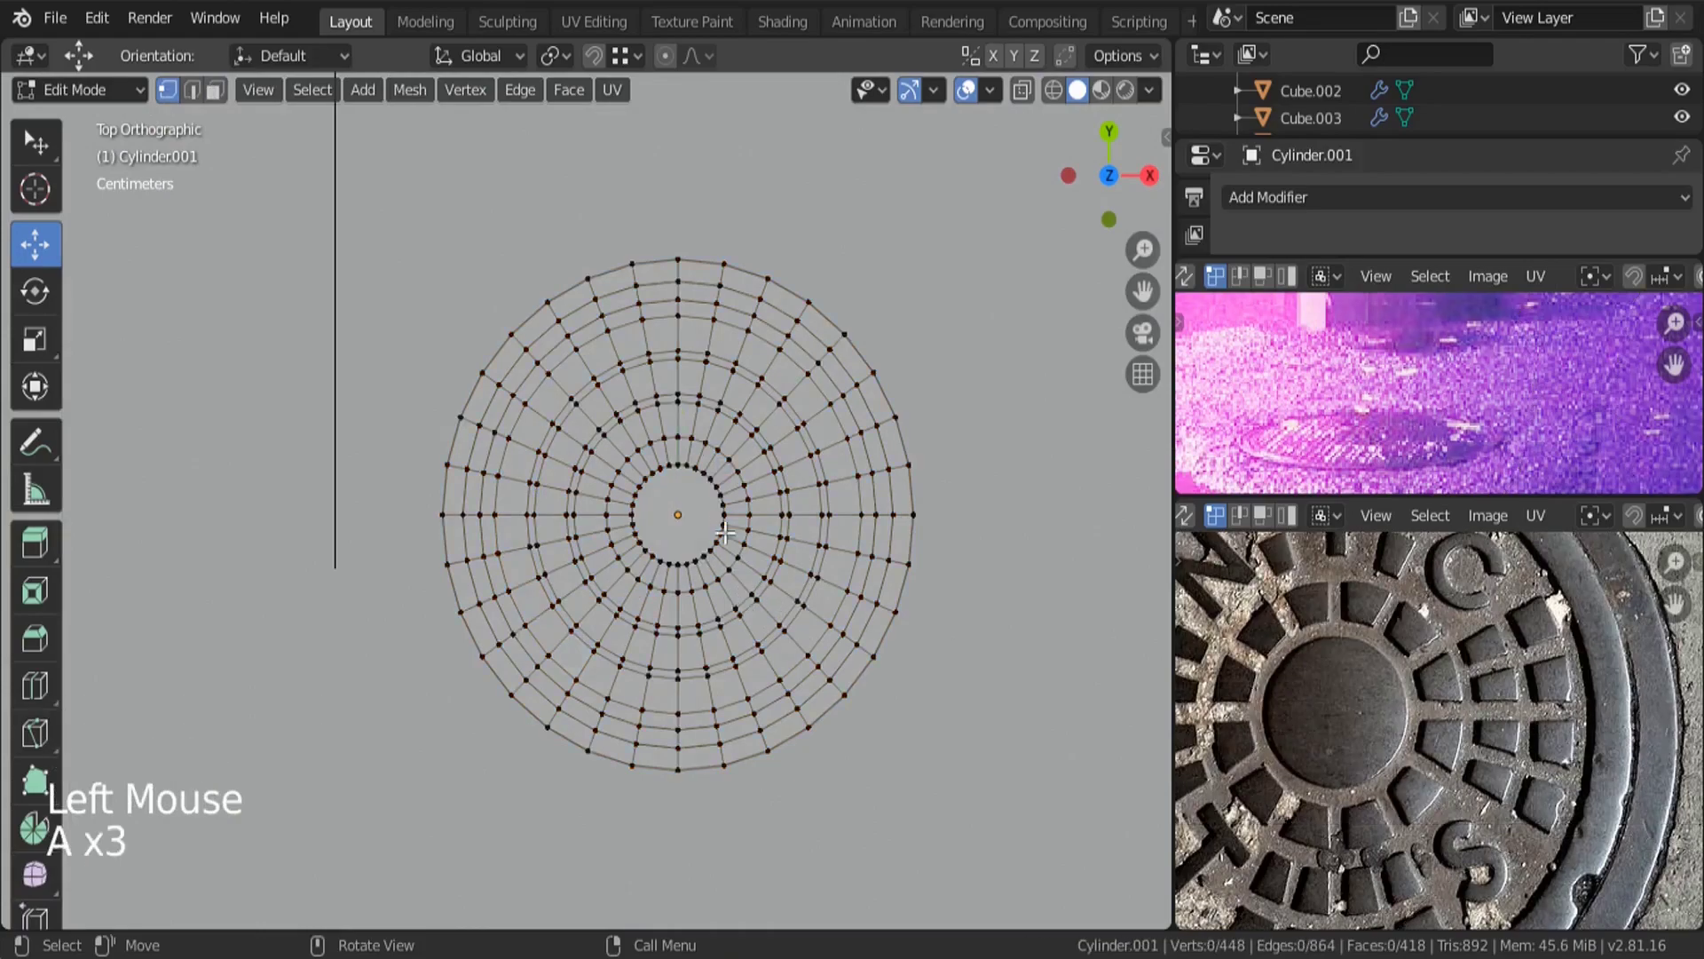
key("b")
left_click_drag(683, 511, 1012, 220)
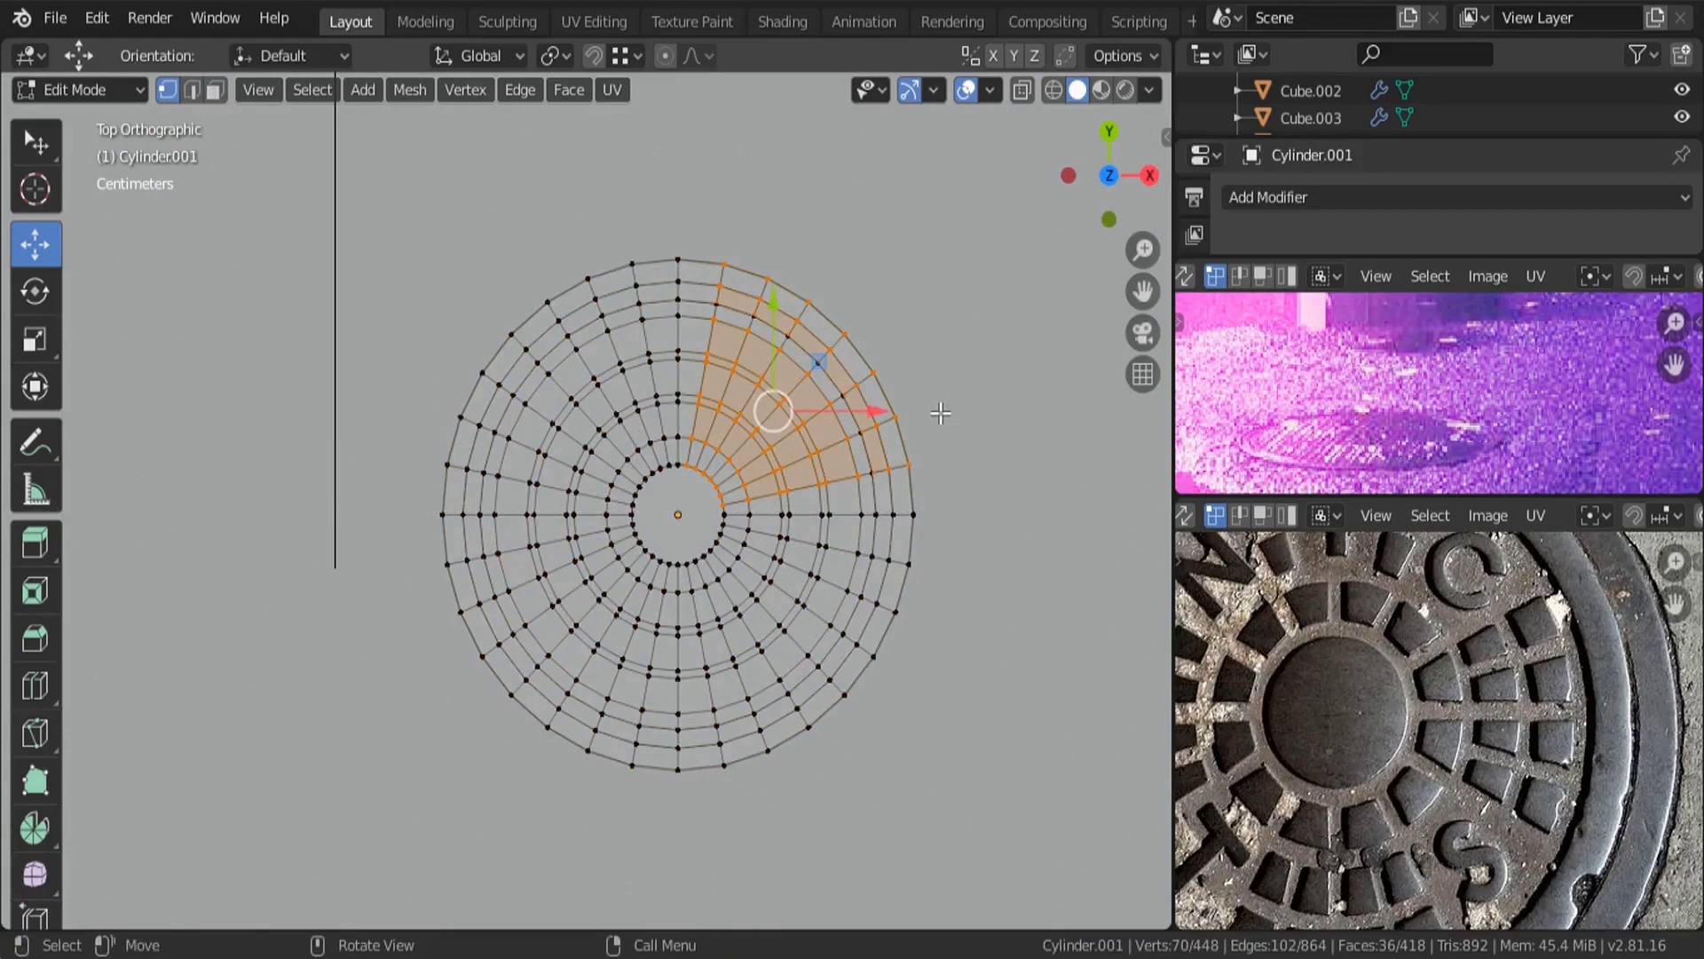
key("z")
left_click(728, 413)
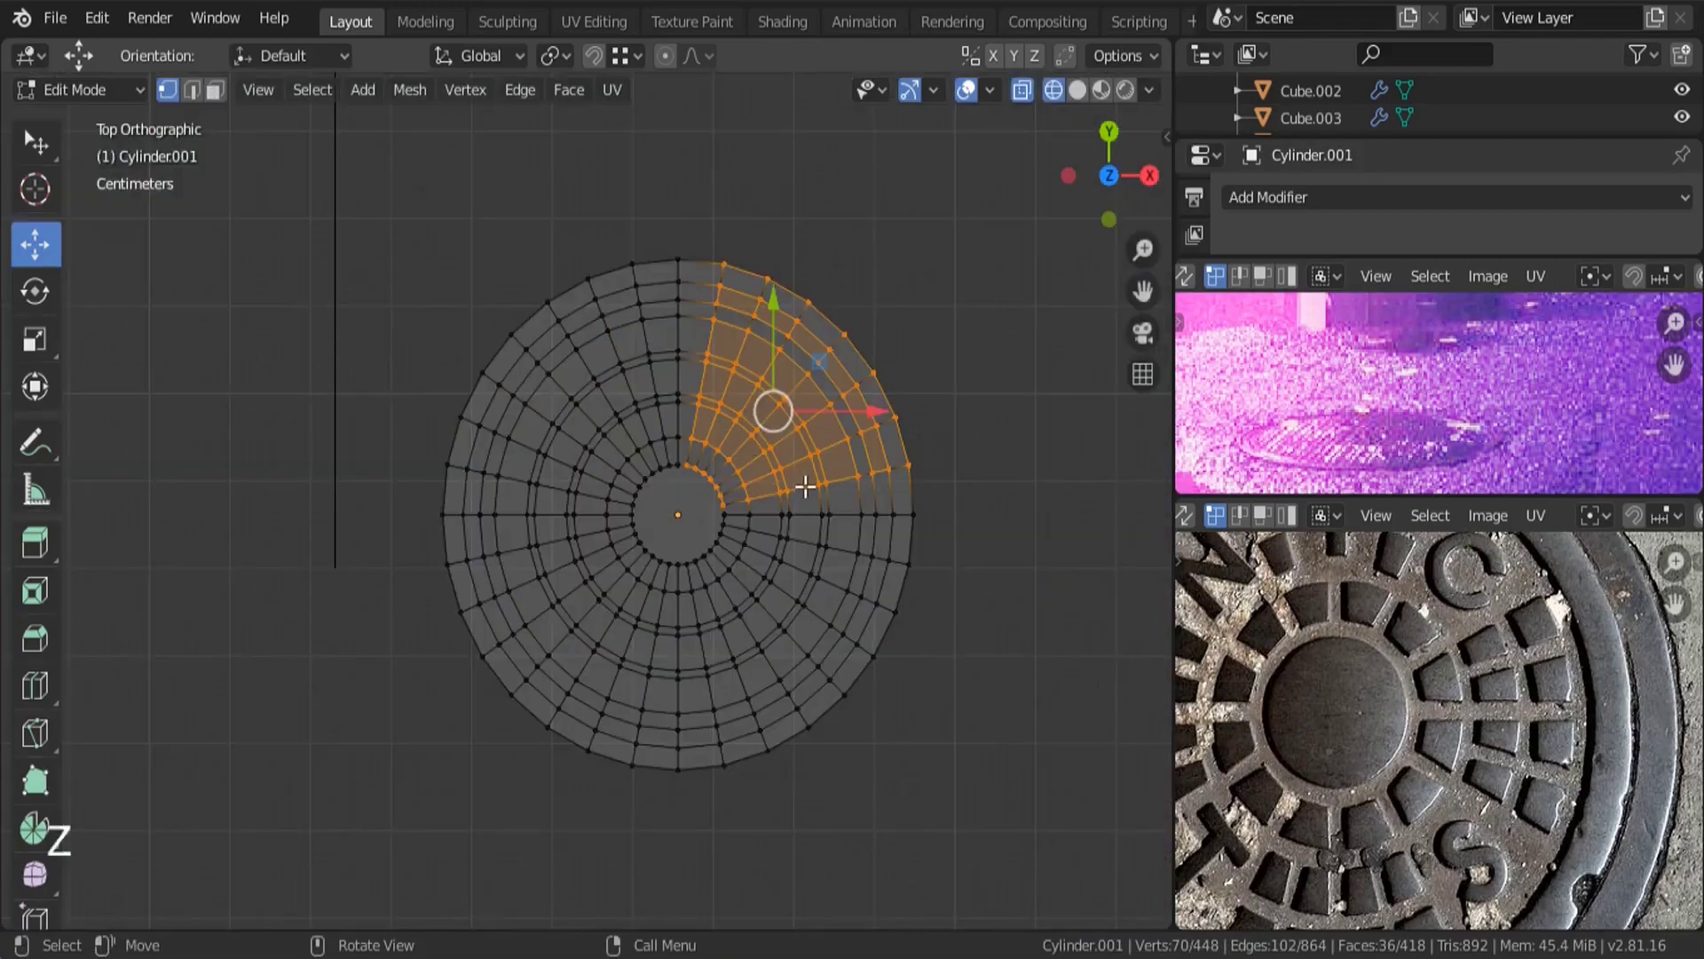
Box-select the upper-right quarter of the cover through the mesh and delete its vertices.
key("b")
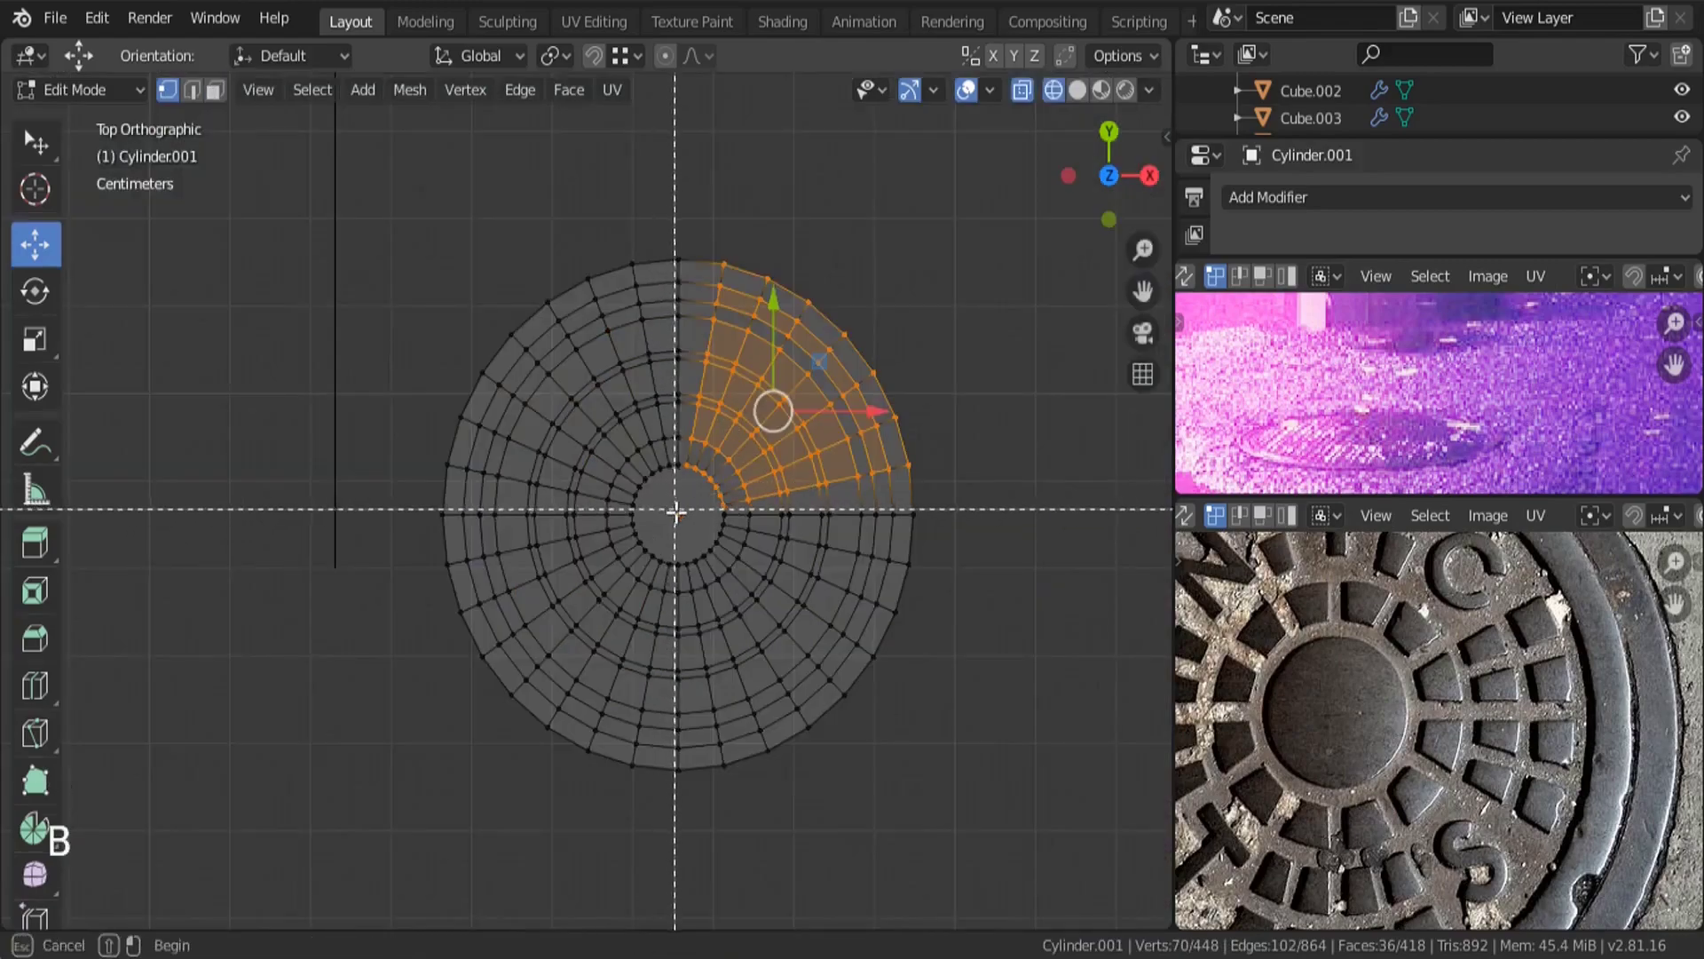
left_click_drag(677, 513, 991, 245)
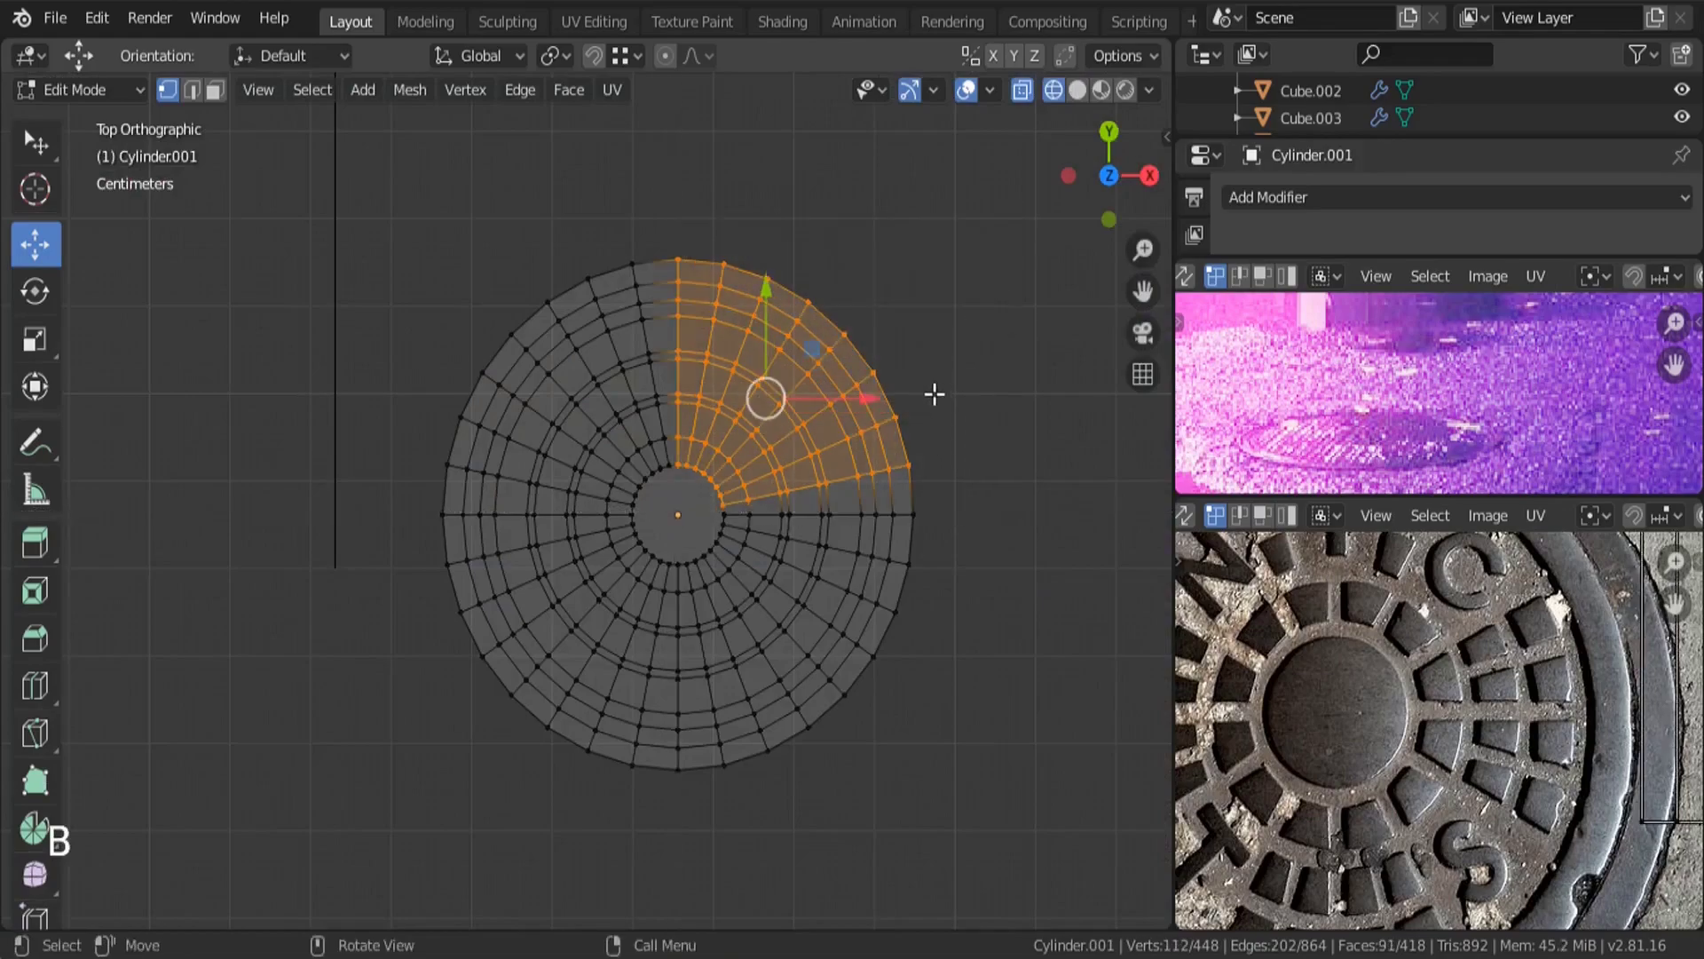
key("x")
left_click(841, 396)
scroll(708, 474, "up", 1)
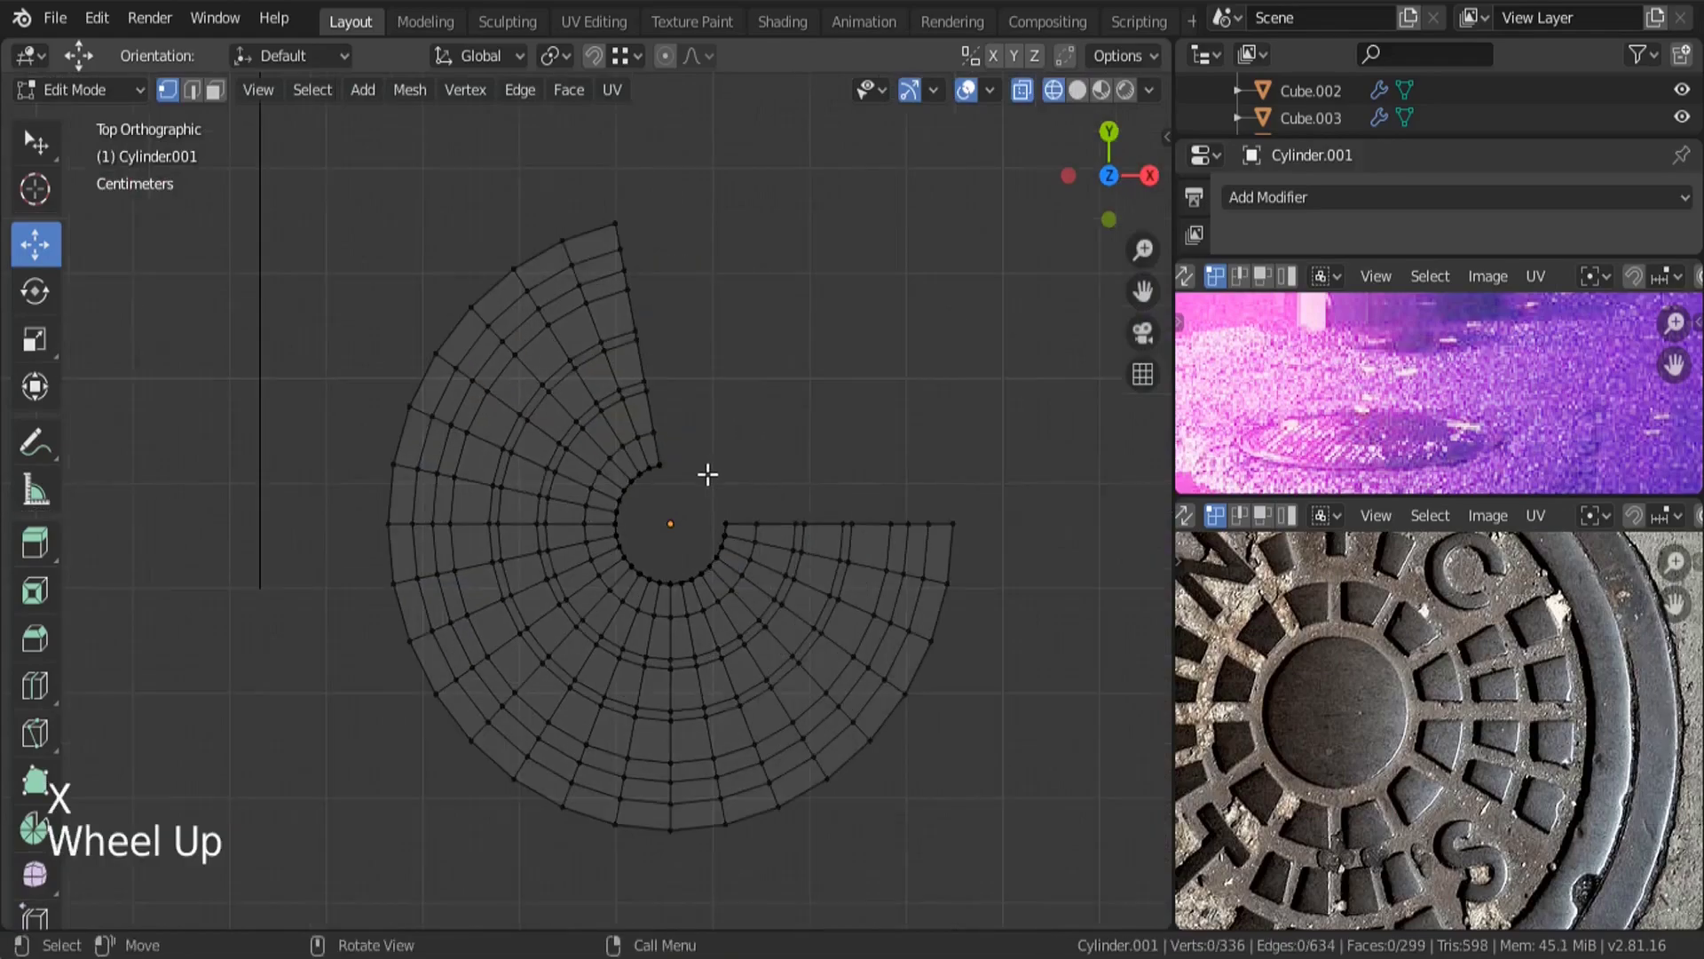
Delete the lower-left quarter's vertices and the linked upper-left remainder, leaving only the lower-right quarter of the cover.
key("b")
left_click_drag(666, 532, 451, 887)
key("x")
left_click(630, 509)
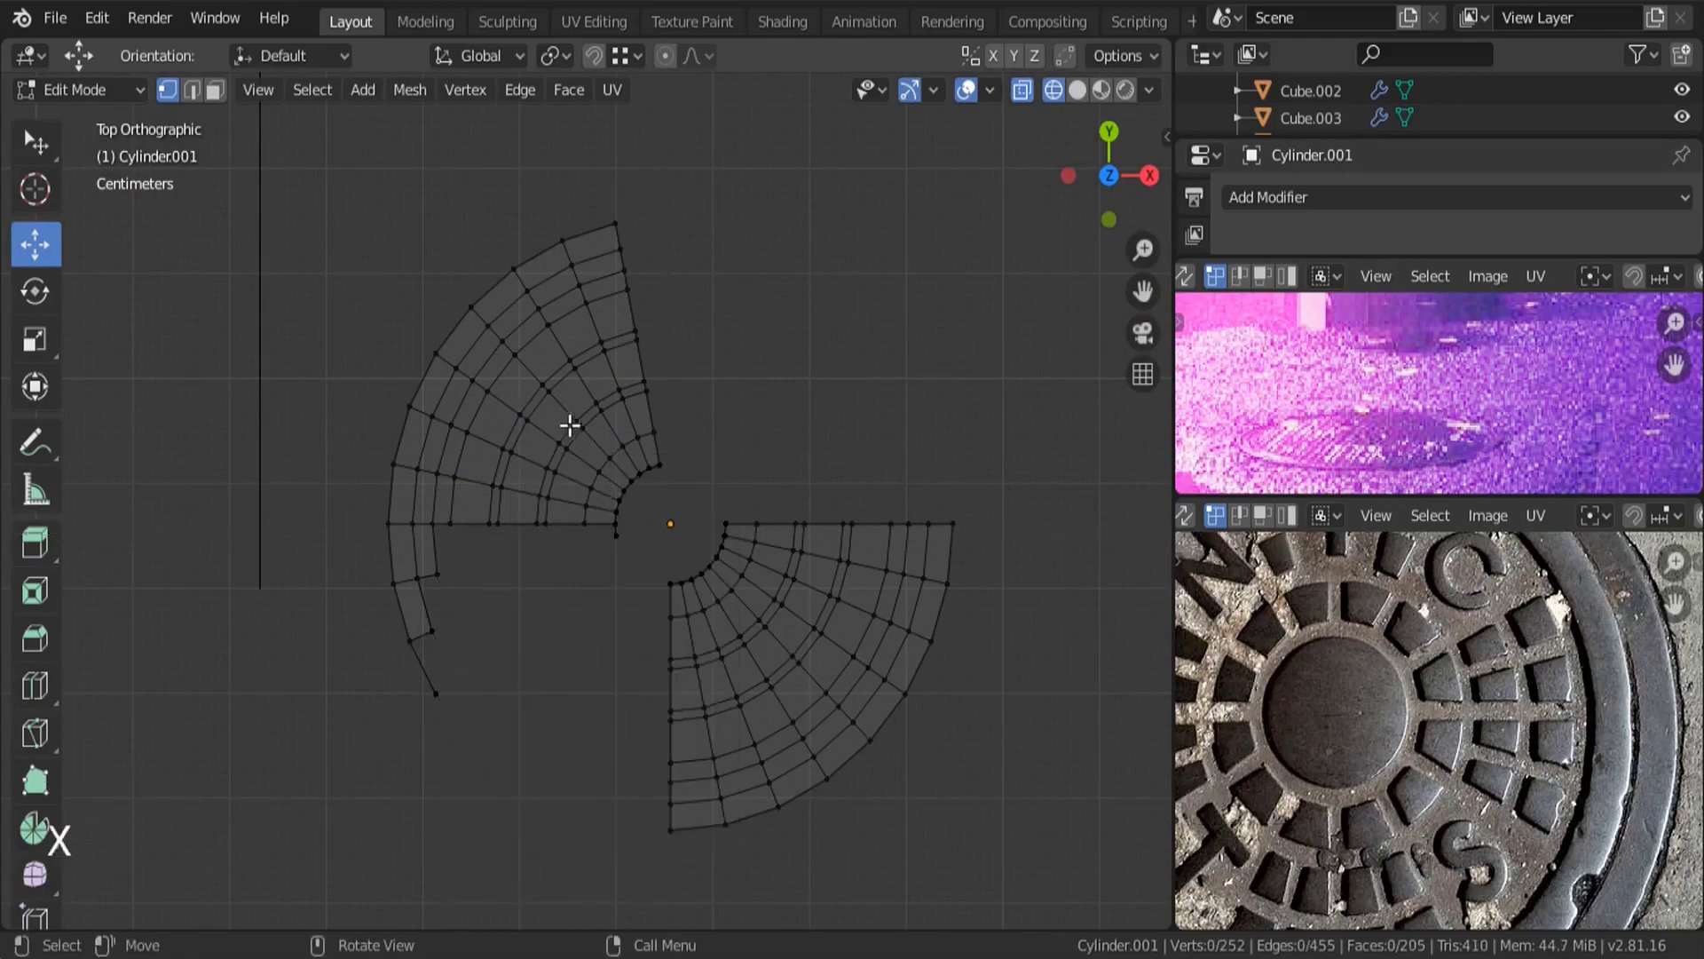
key("l")
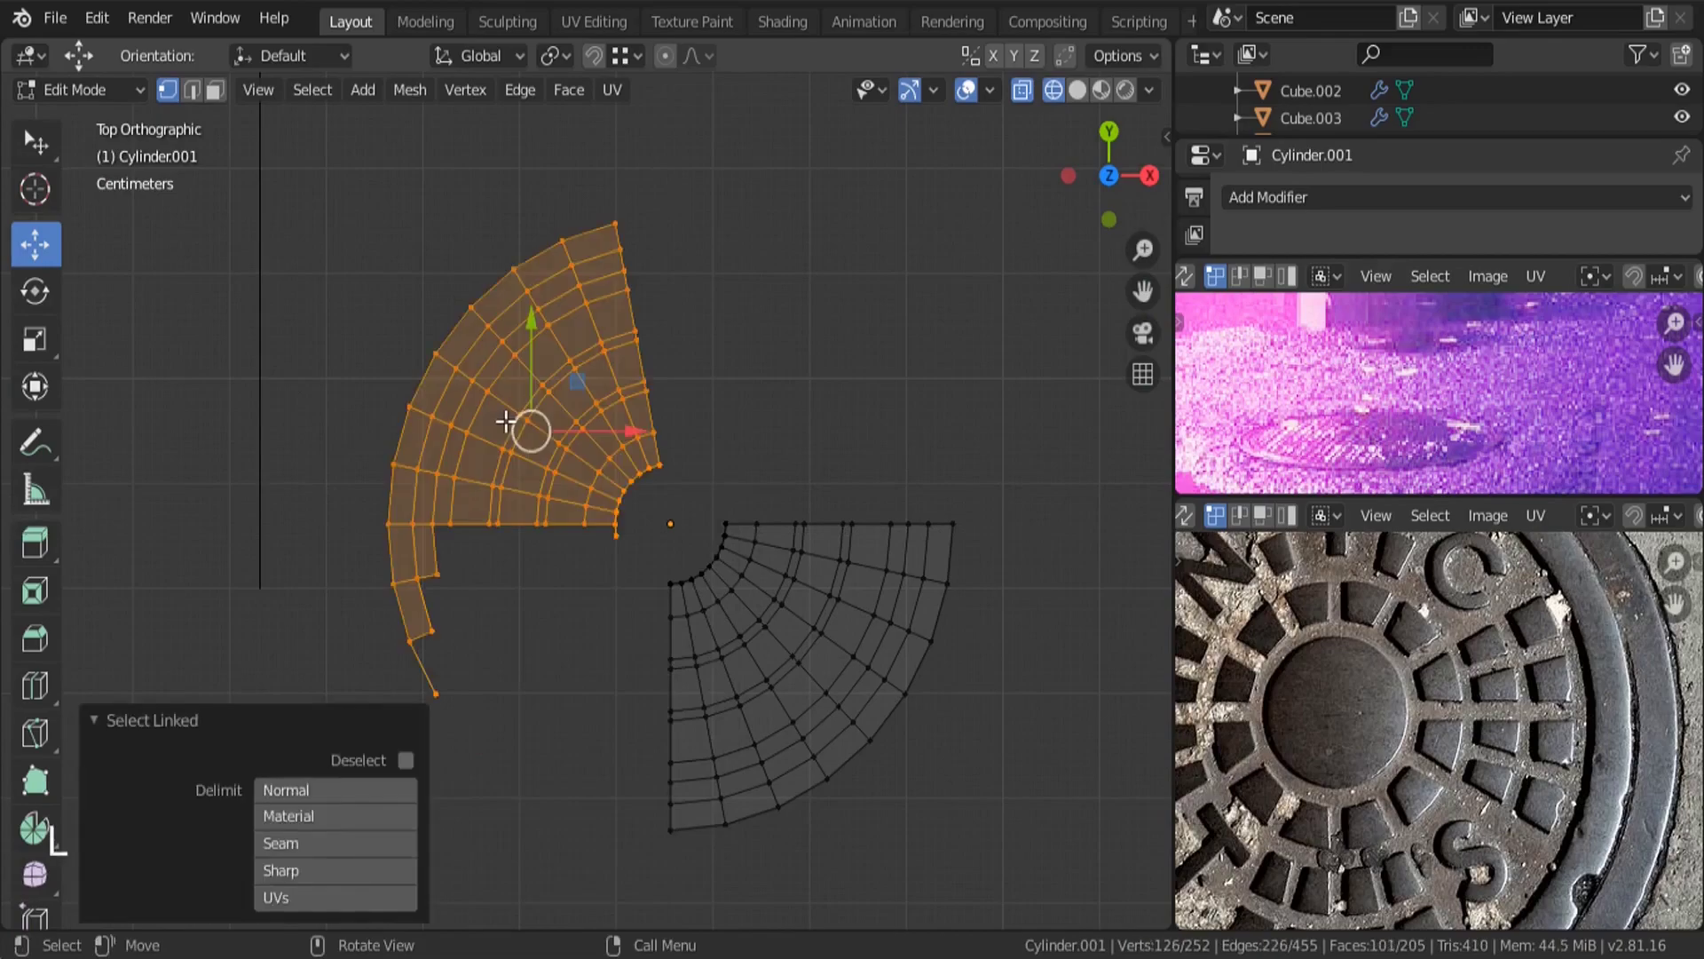
key("x")
left_click(488, 426)
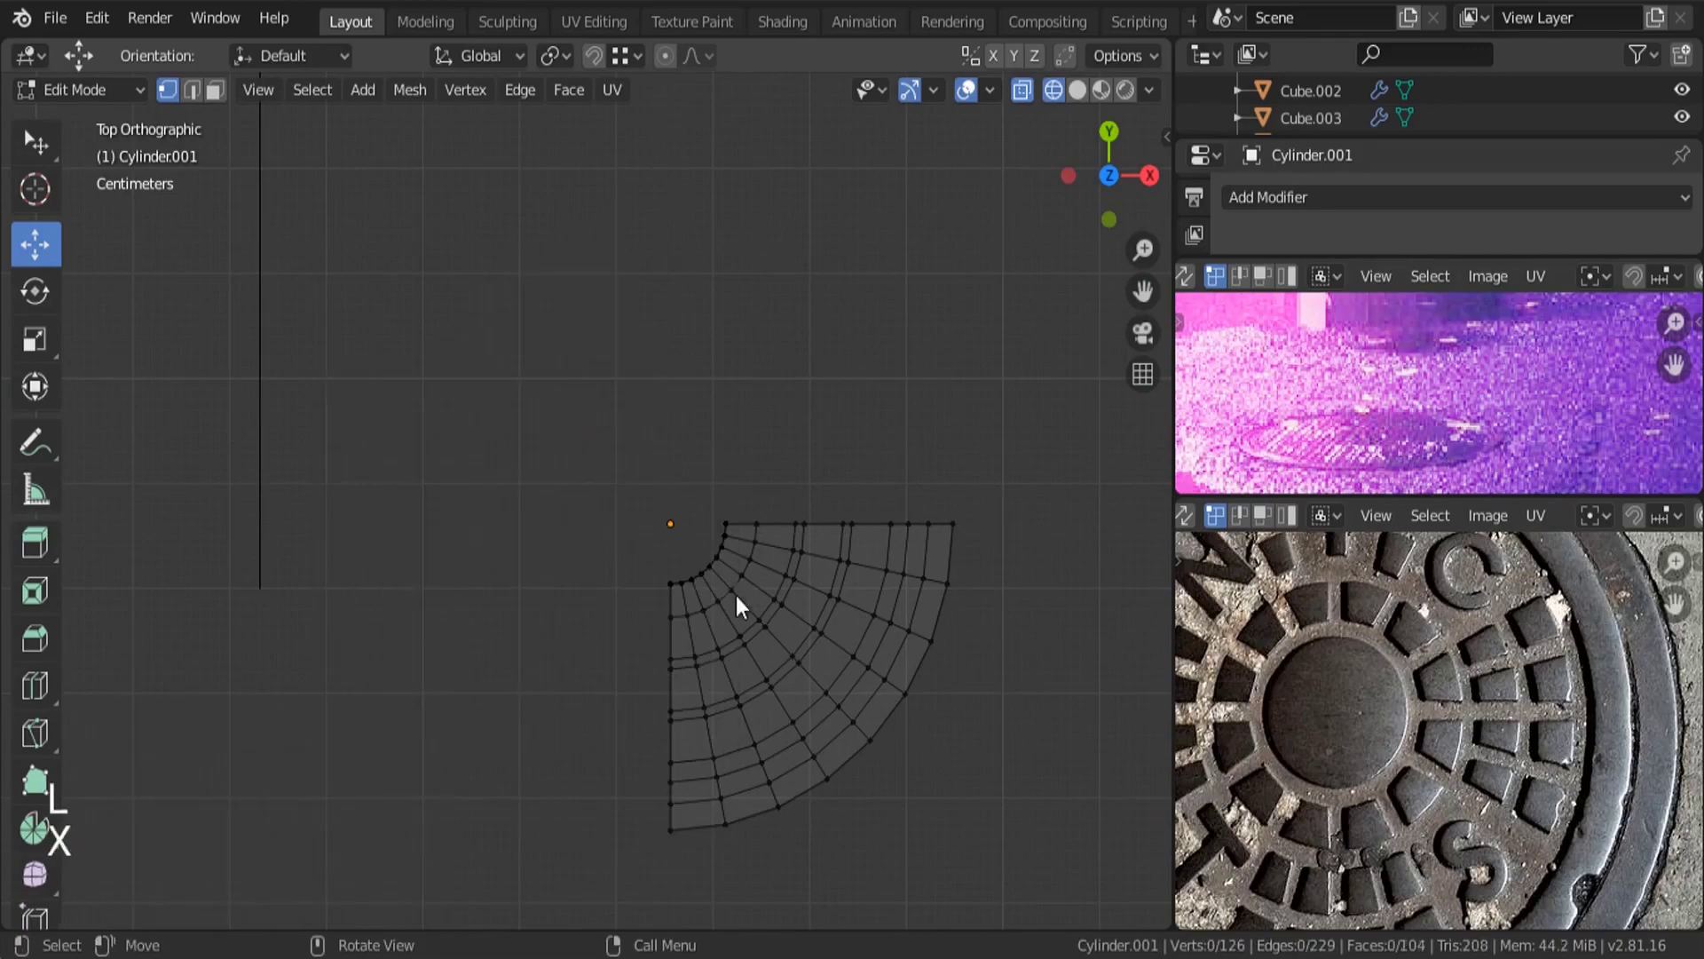
Add a Mirror modifier to the quarter cover in Object Mode and mirror it on both the X and Y axes.
key("Tab")
scroll(738, 596, "down", 1)
scroll(750, 597, "down", 1)
scroll(764, 604, "up", 4)
left_click_drag(716, 498, 651, 503)
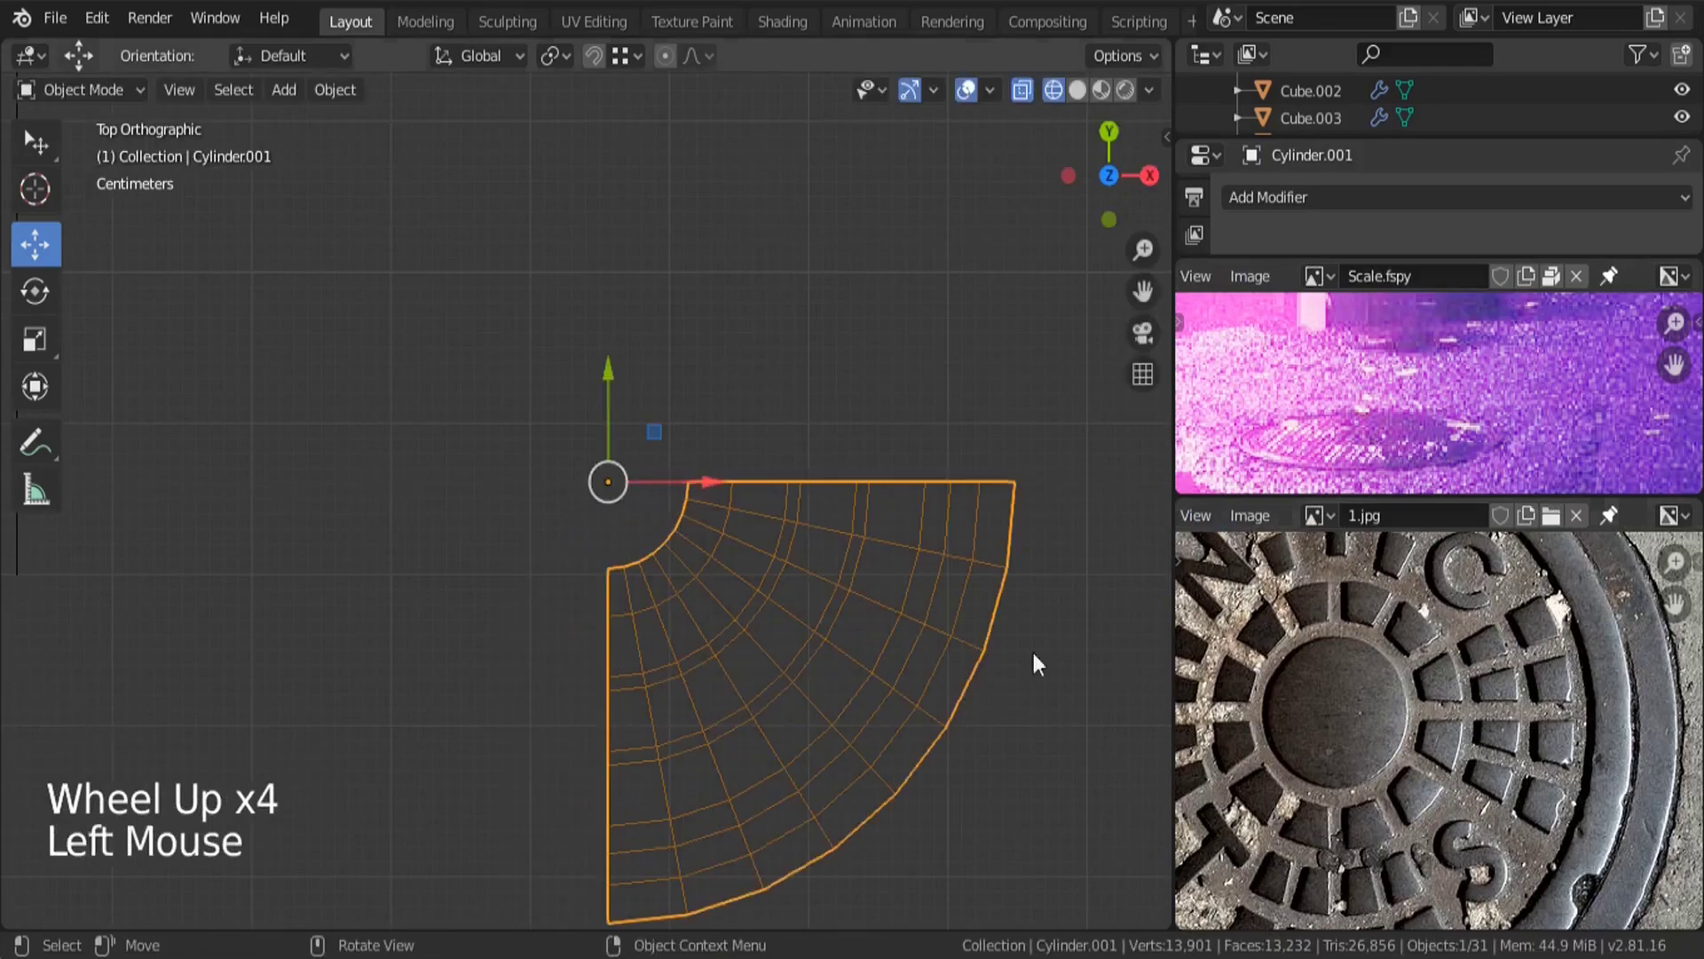
scroll(607, 485, "up", 9)
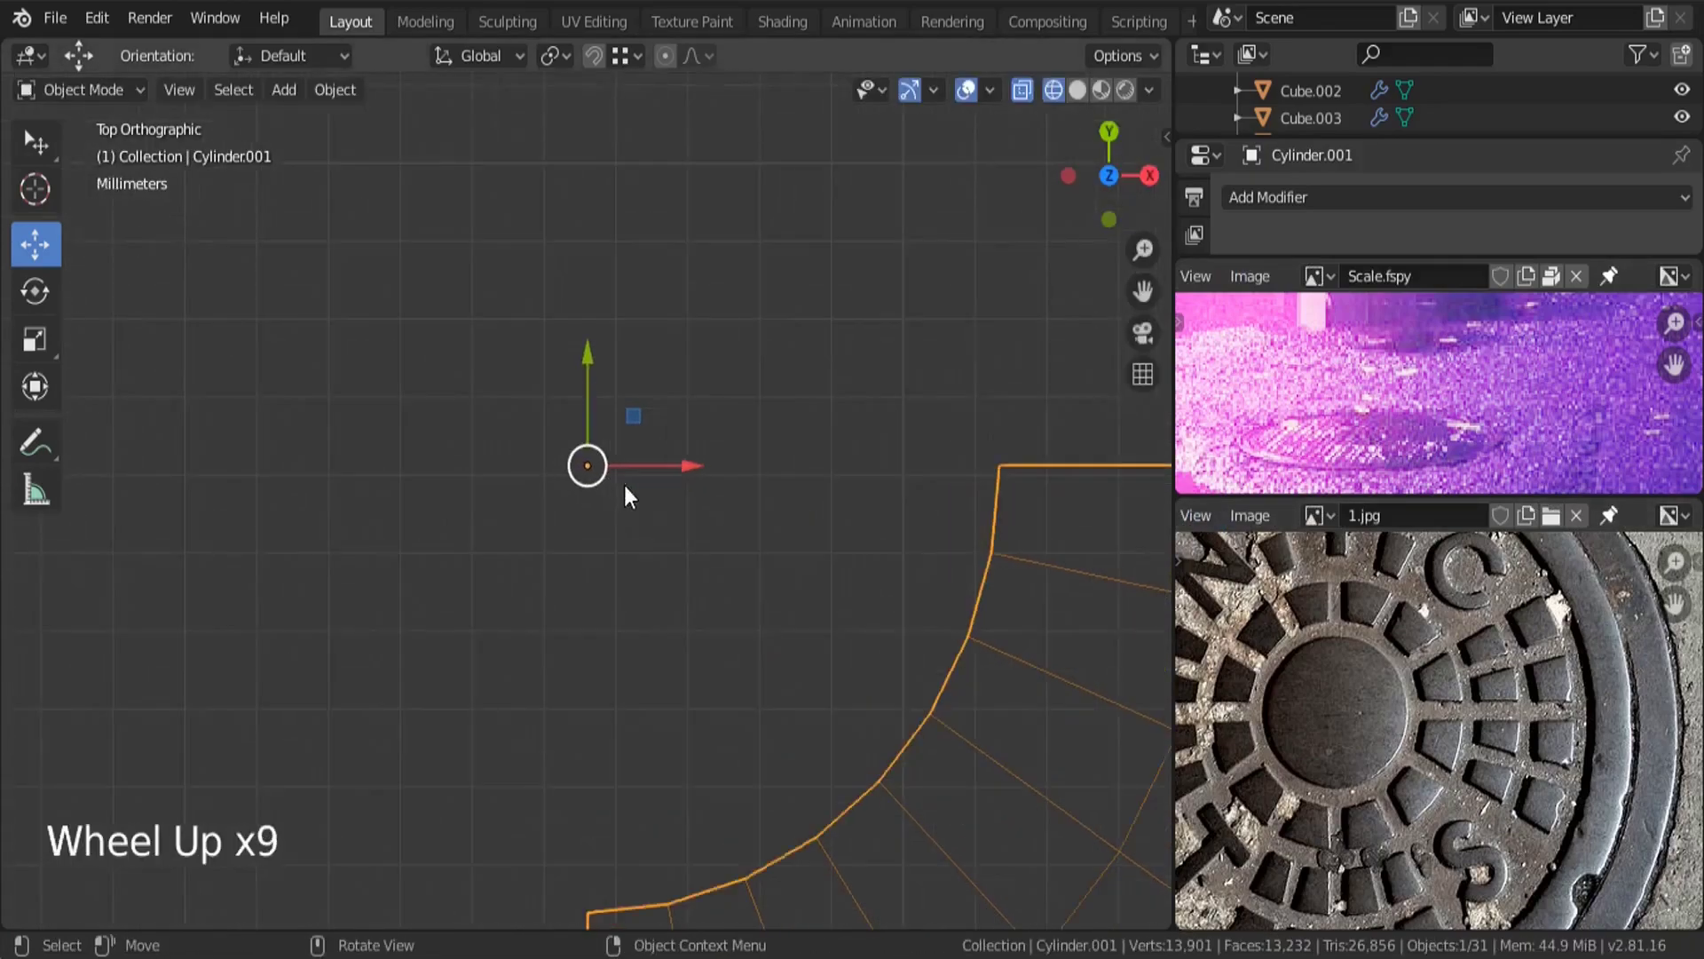
scroll(615, 480, "down", 10)
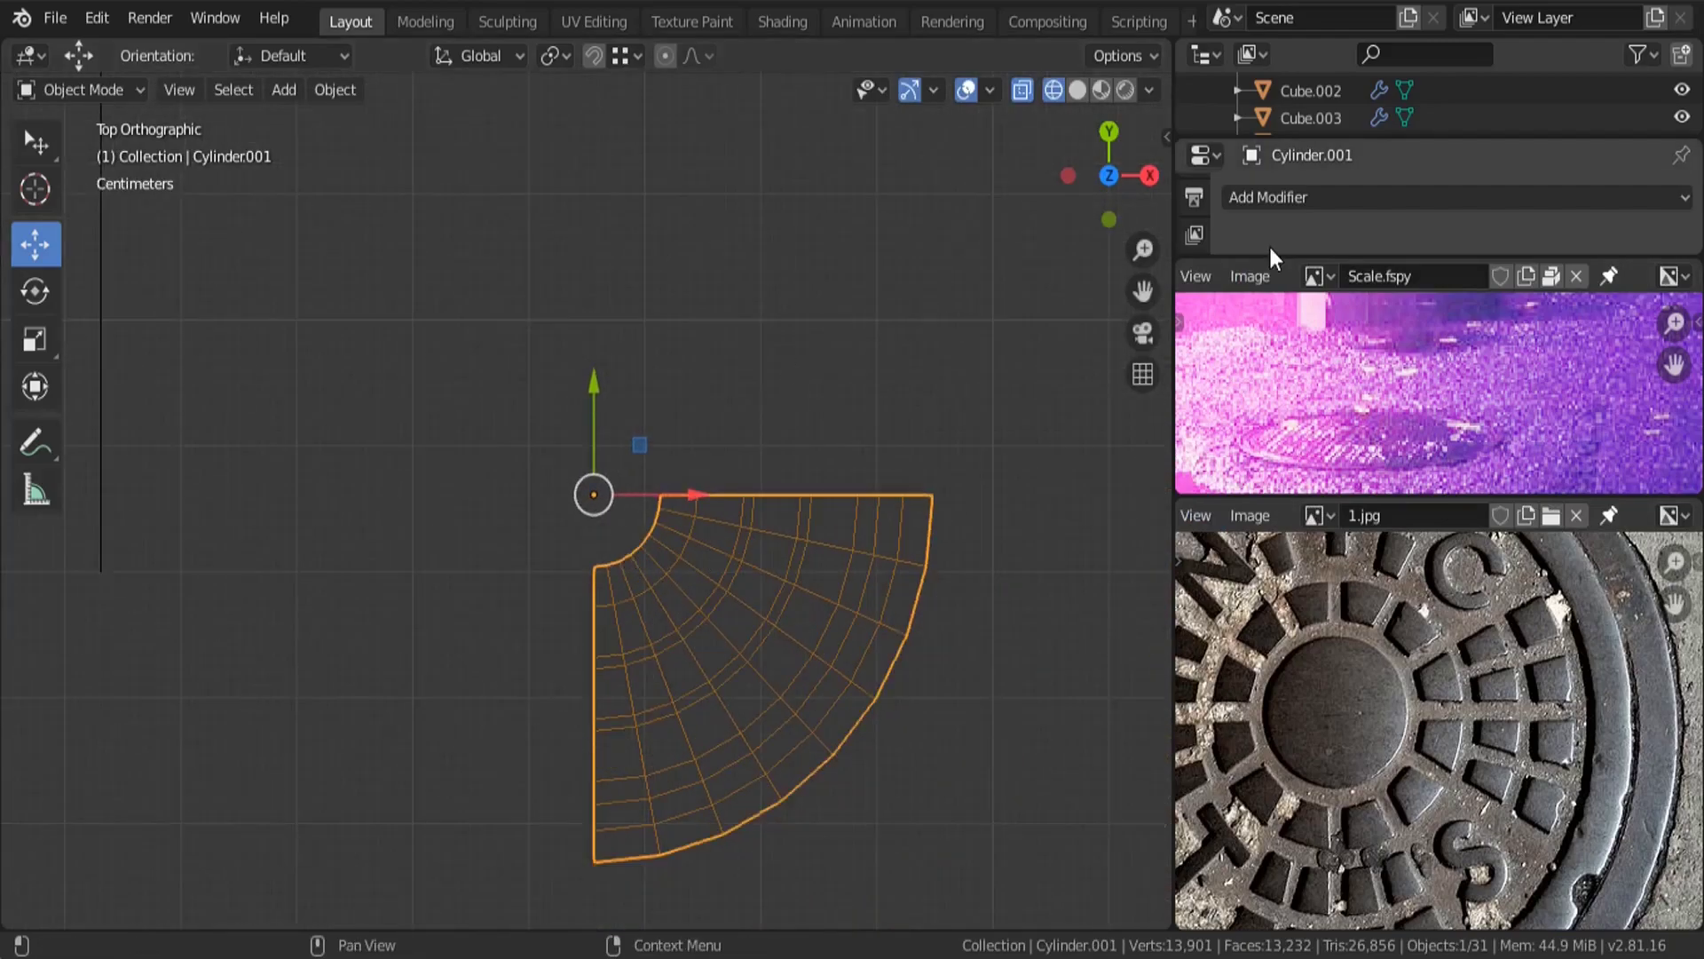
left_click(1296, 199)
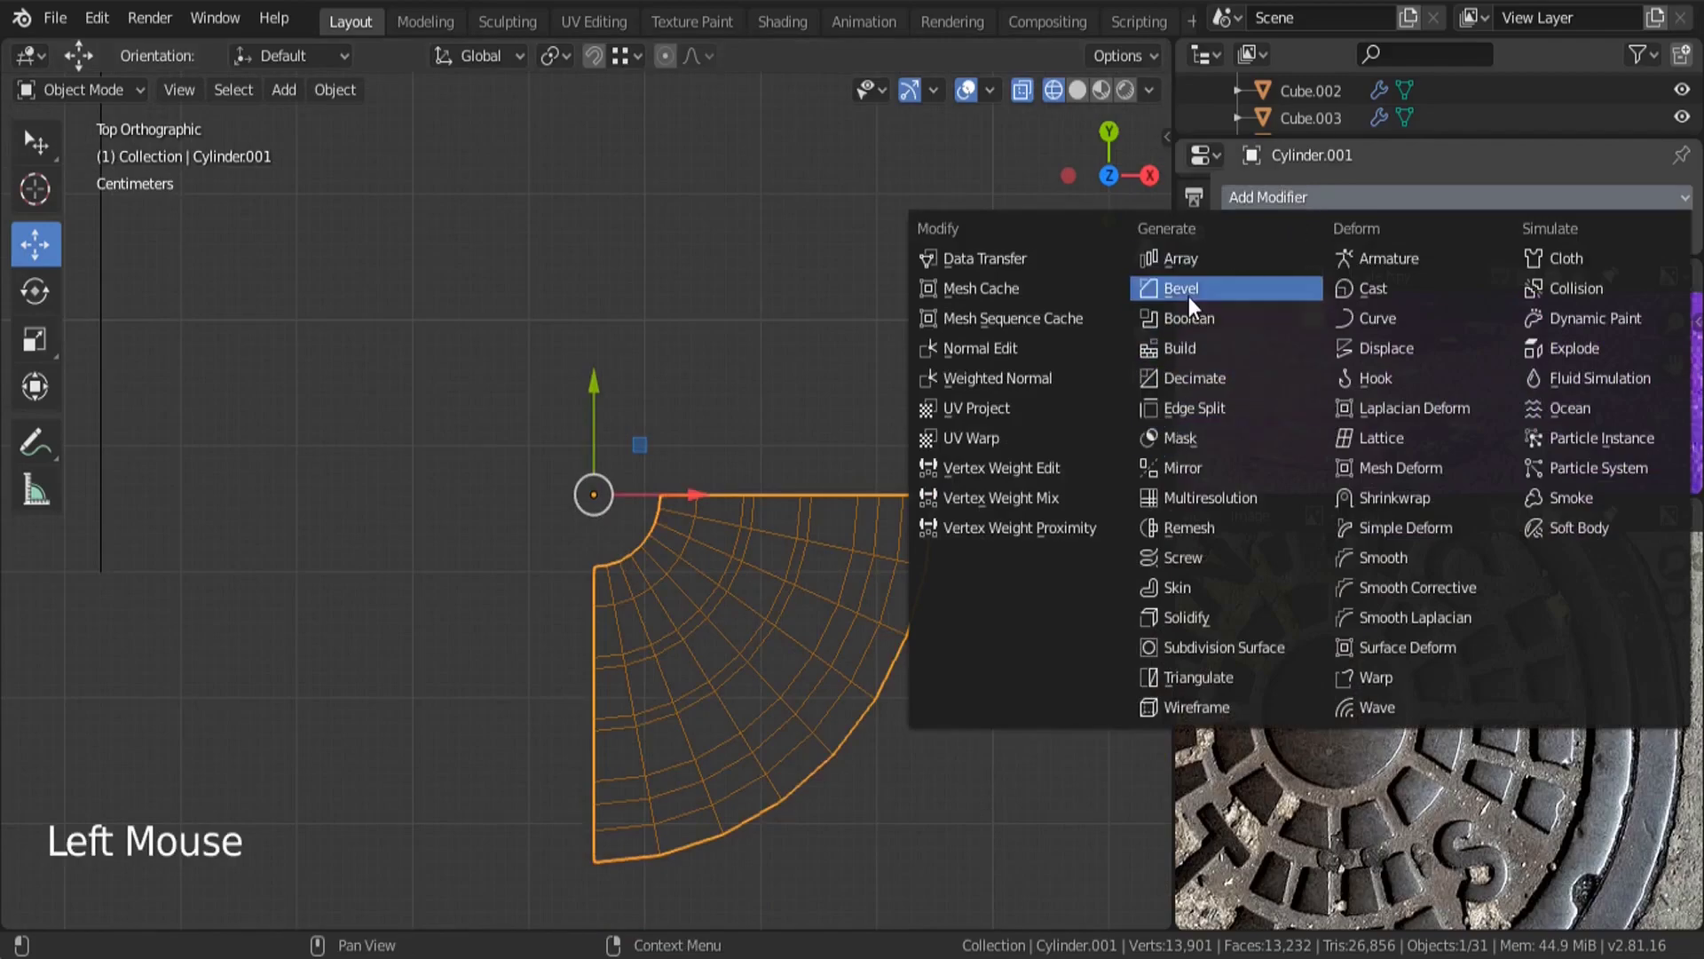
left_click(1200, 469)
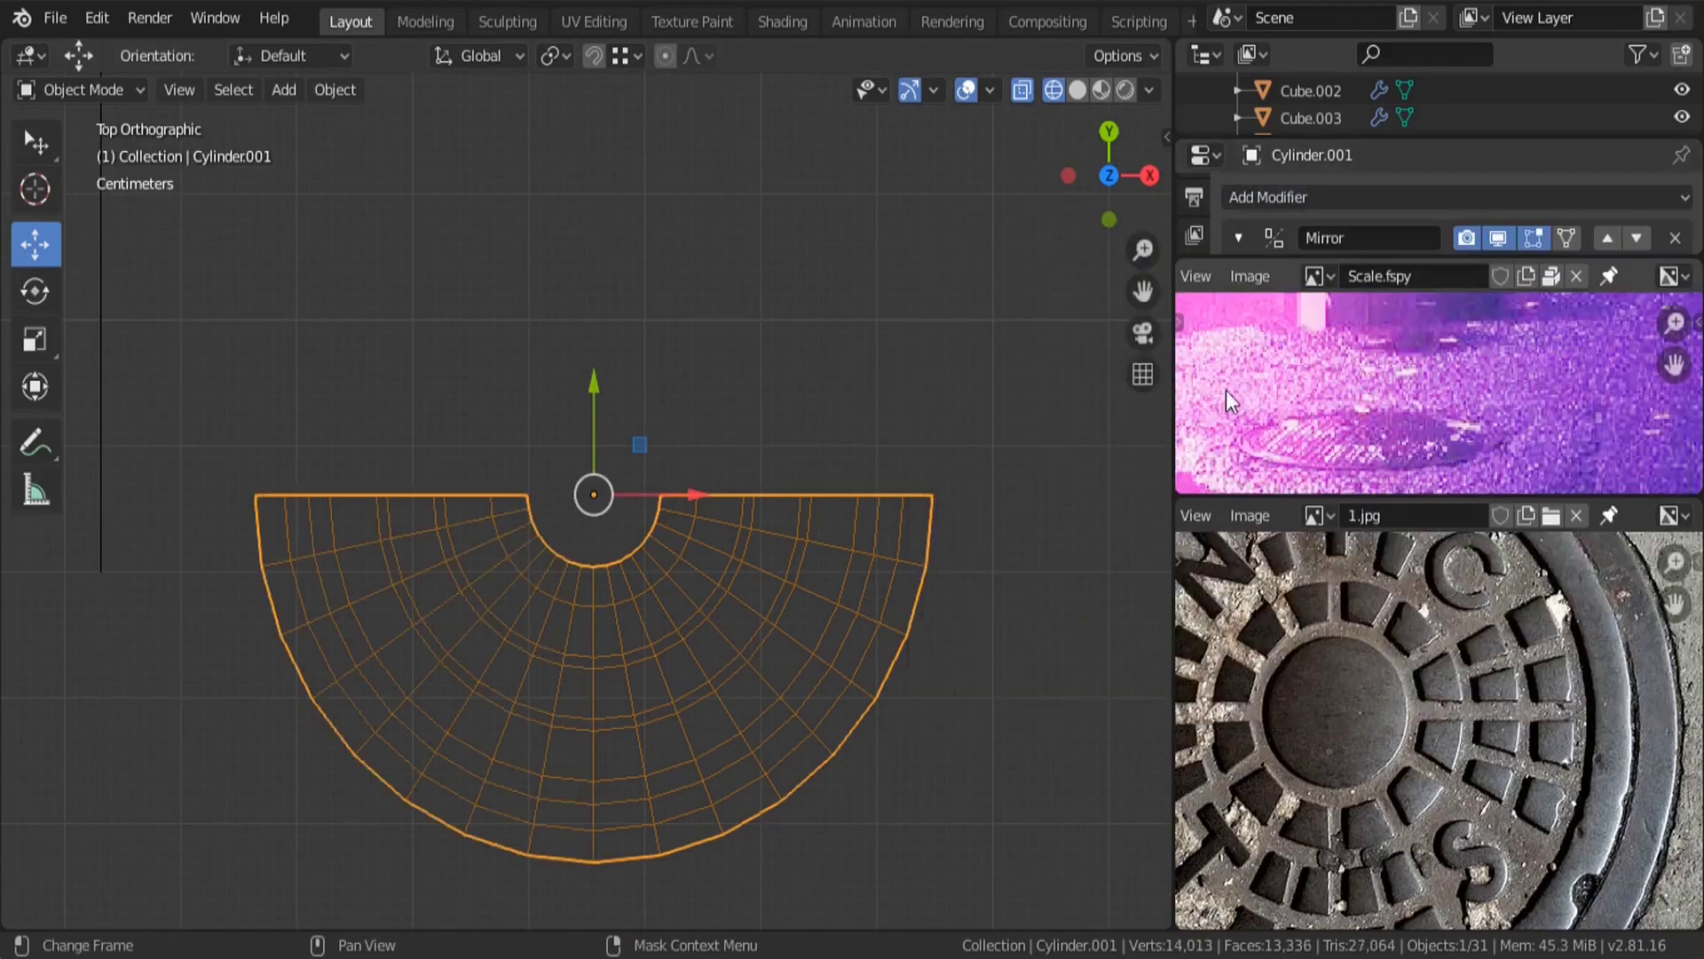
left_click_drag(1311, 261, 1283, 414)
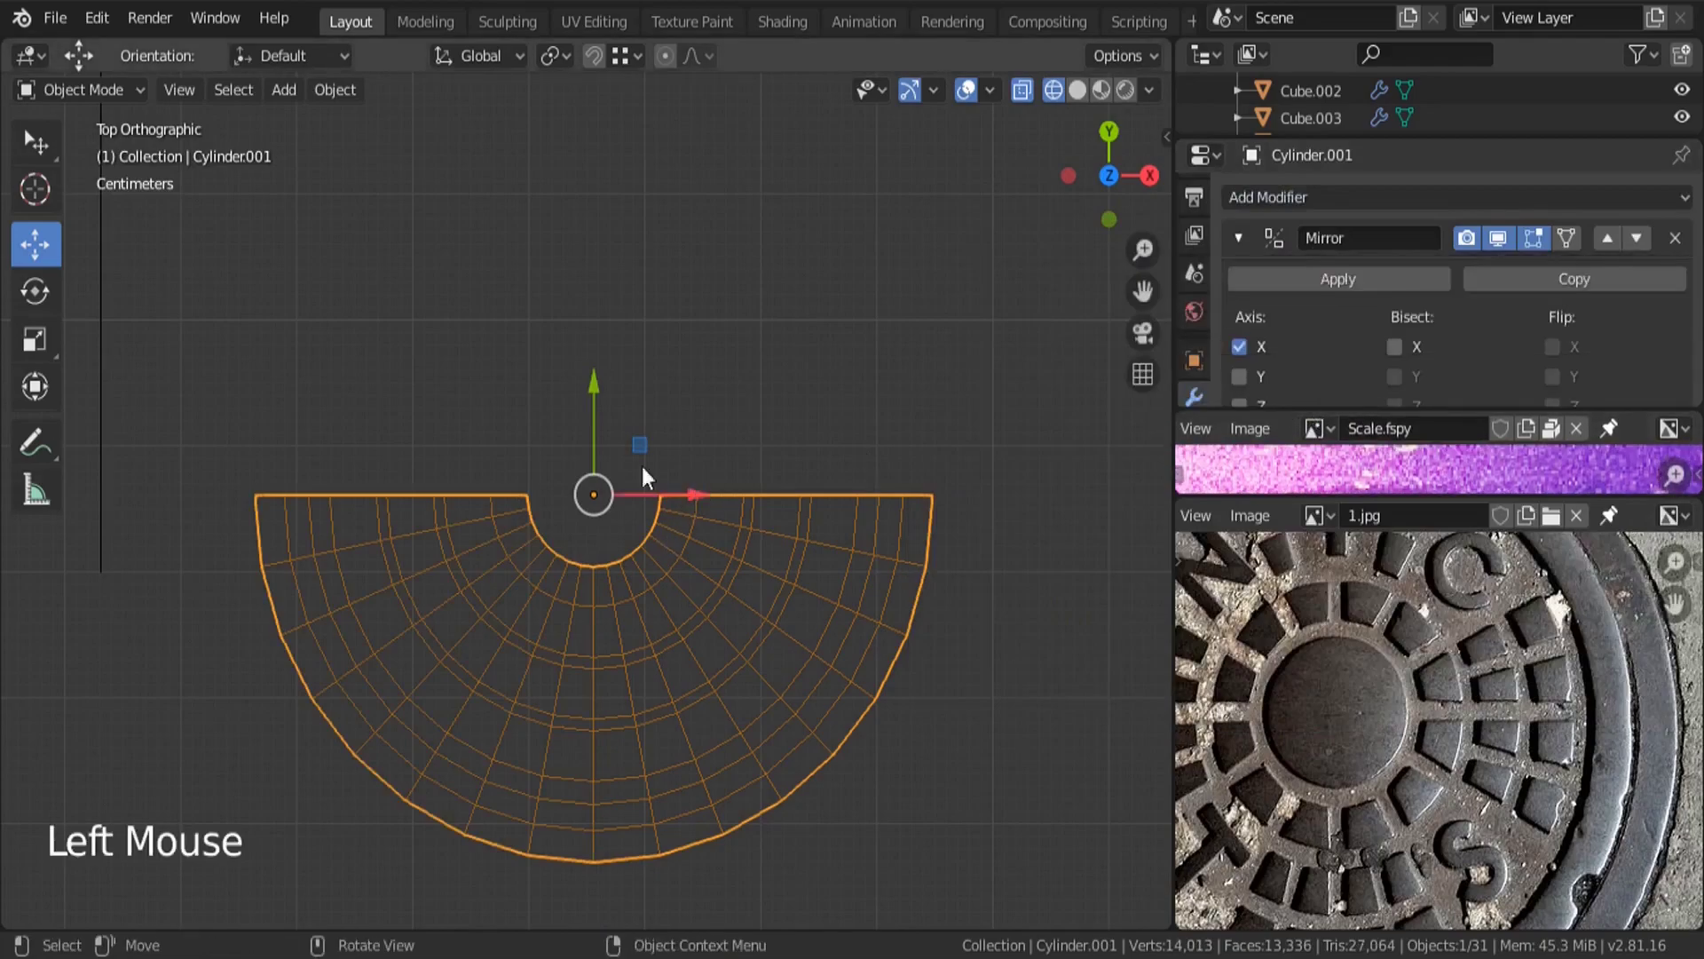
scroll(1378, 355, "down", 2)
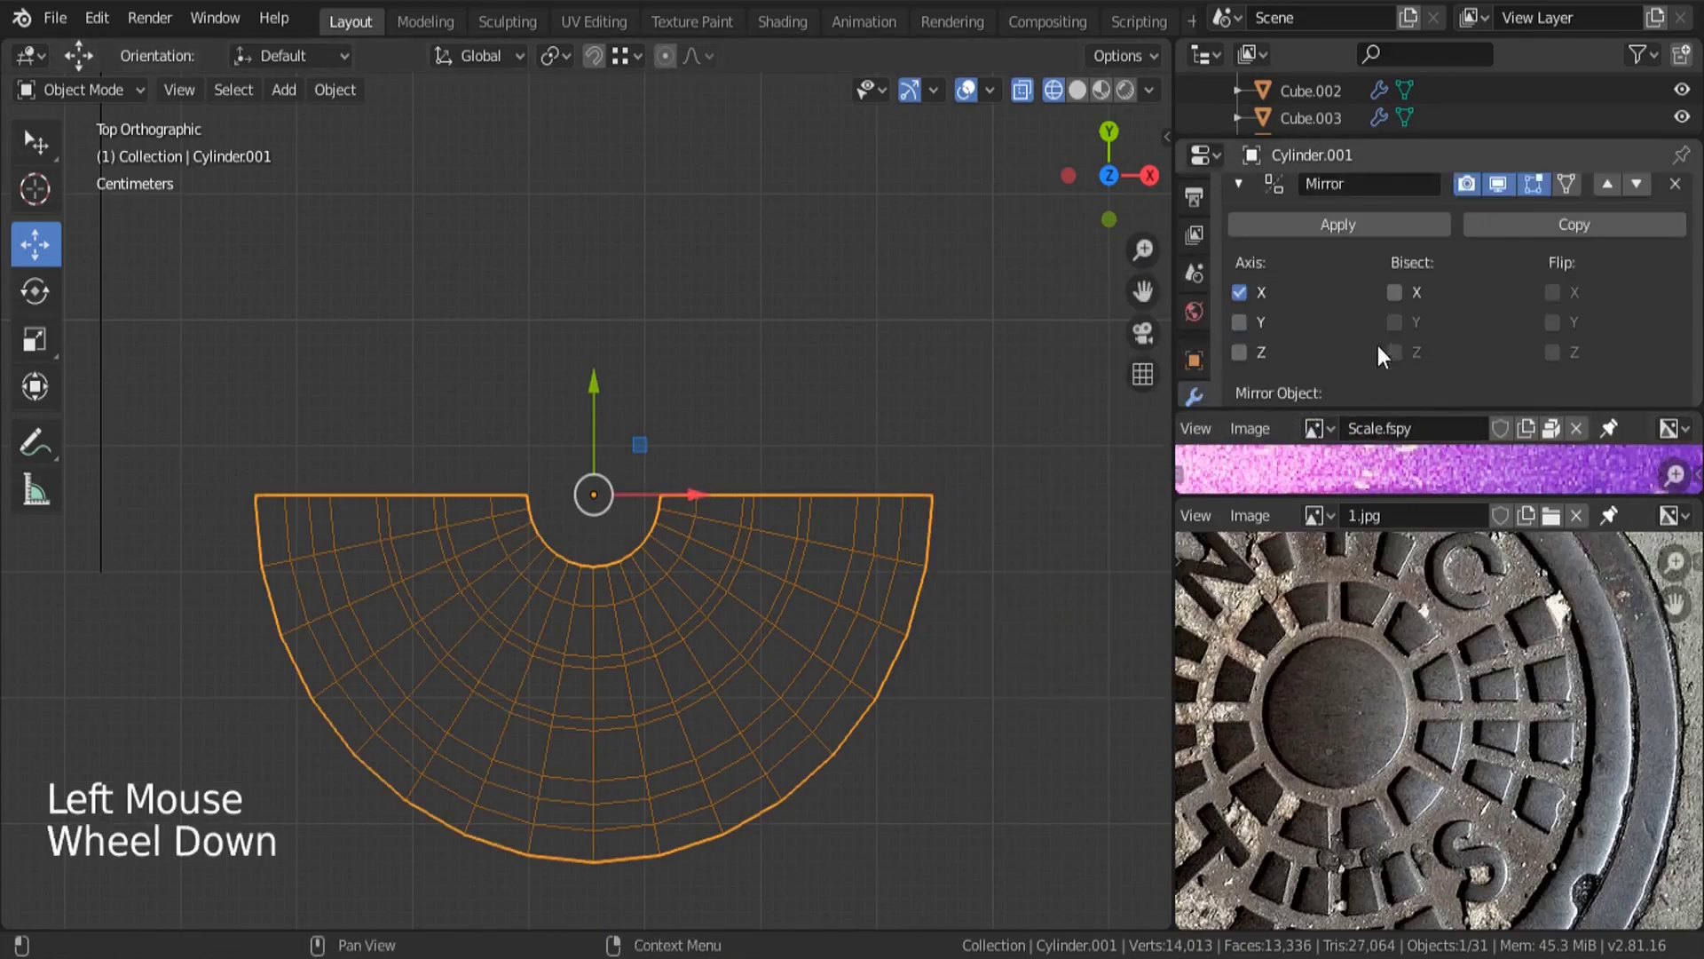
left_click(1240, 321)
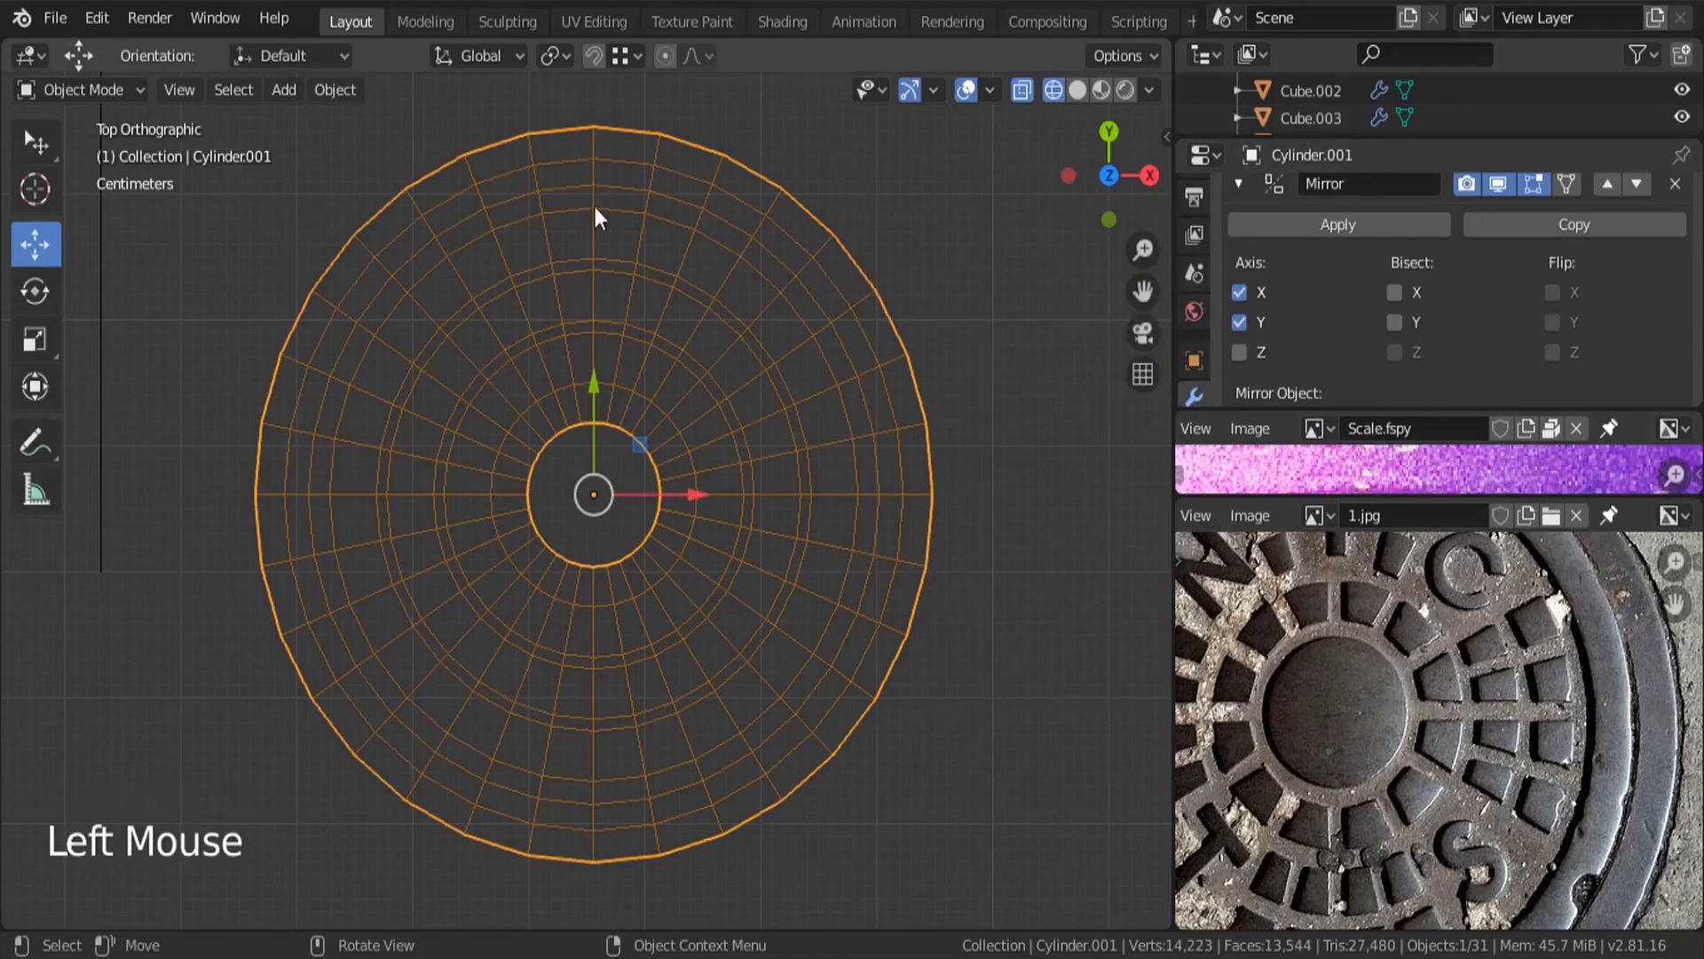
Show the mirrored cover in solid shading and edit its quarter mesh in face selection mode.
mouse_move(758, 791)
middle_mouse_down()
mouse_move(721, 591)
mouse_move(639, 532)
mouse_move(568, 543)
middle_mouse_up()
key("z")
key("Tab")
left_click(214, 89)
left_click(592, 550)
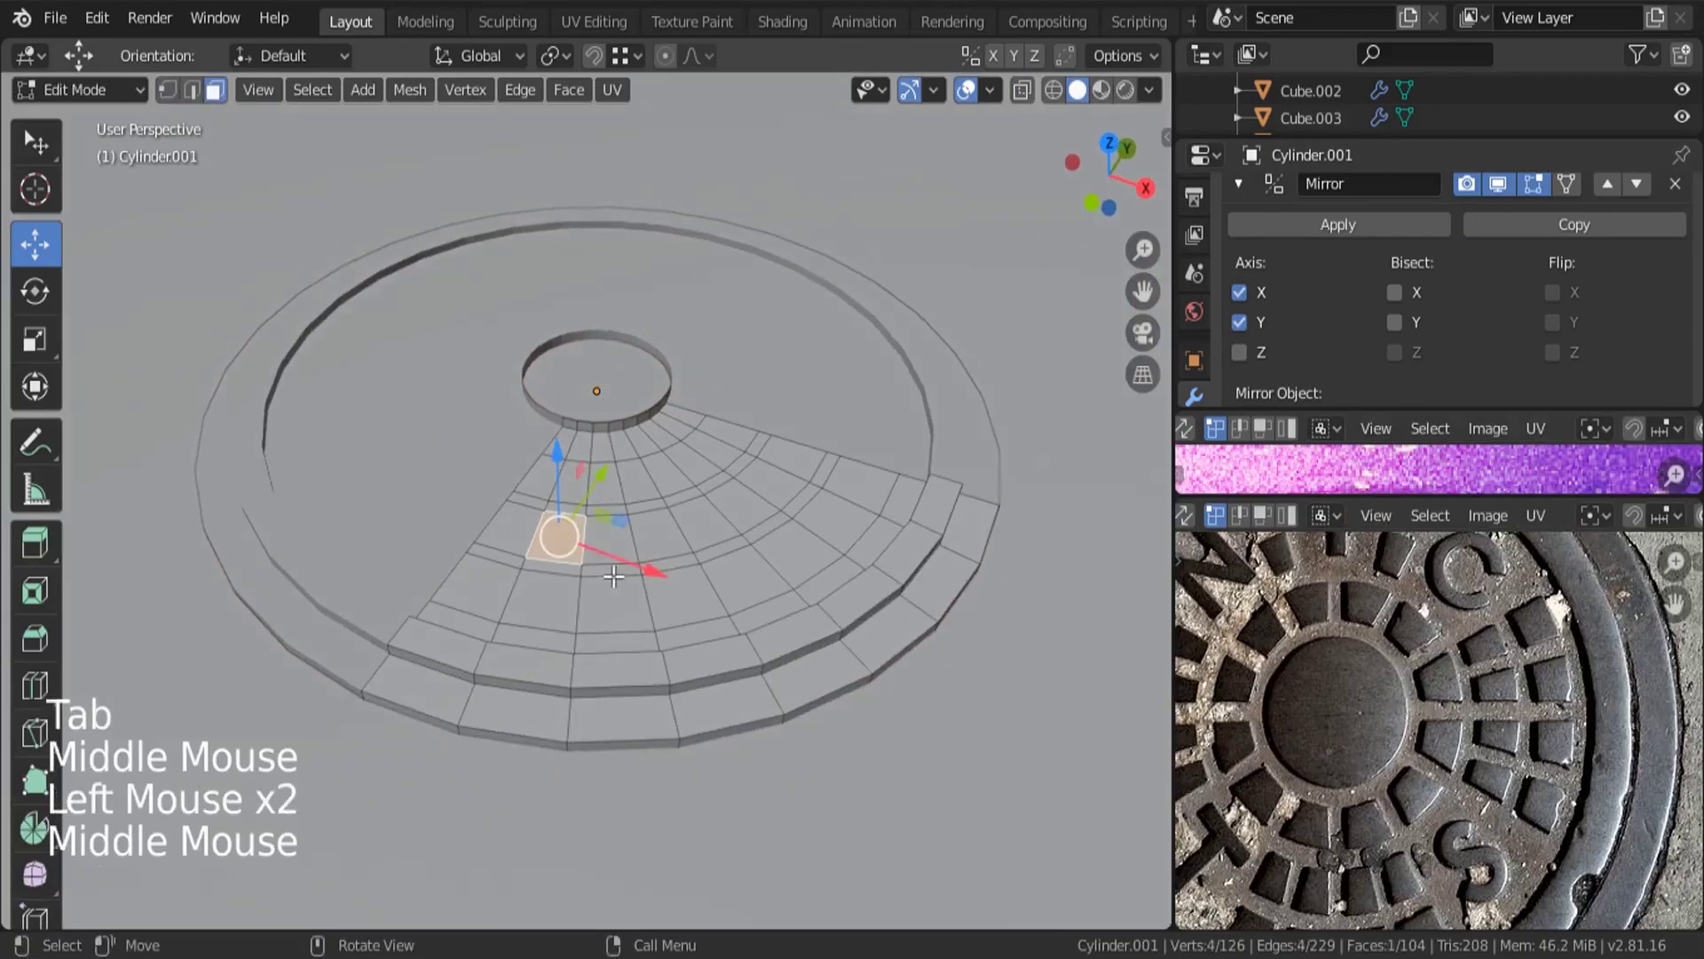
left_click(546, 599, "shift")
scroll(710, 593, "up", 2)
left_click(710, 594, "shift")
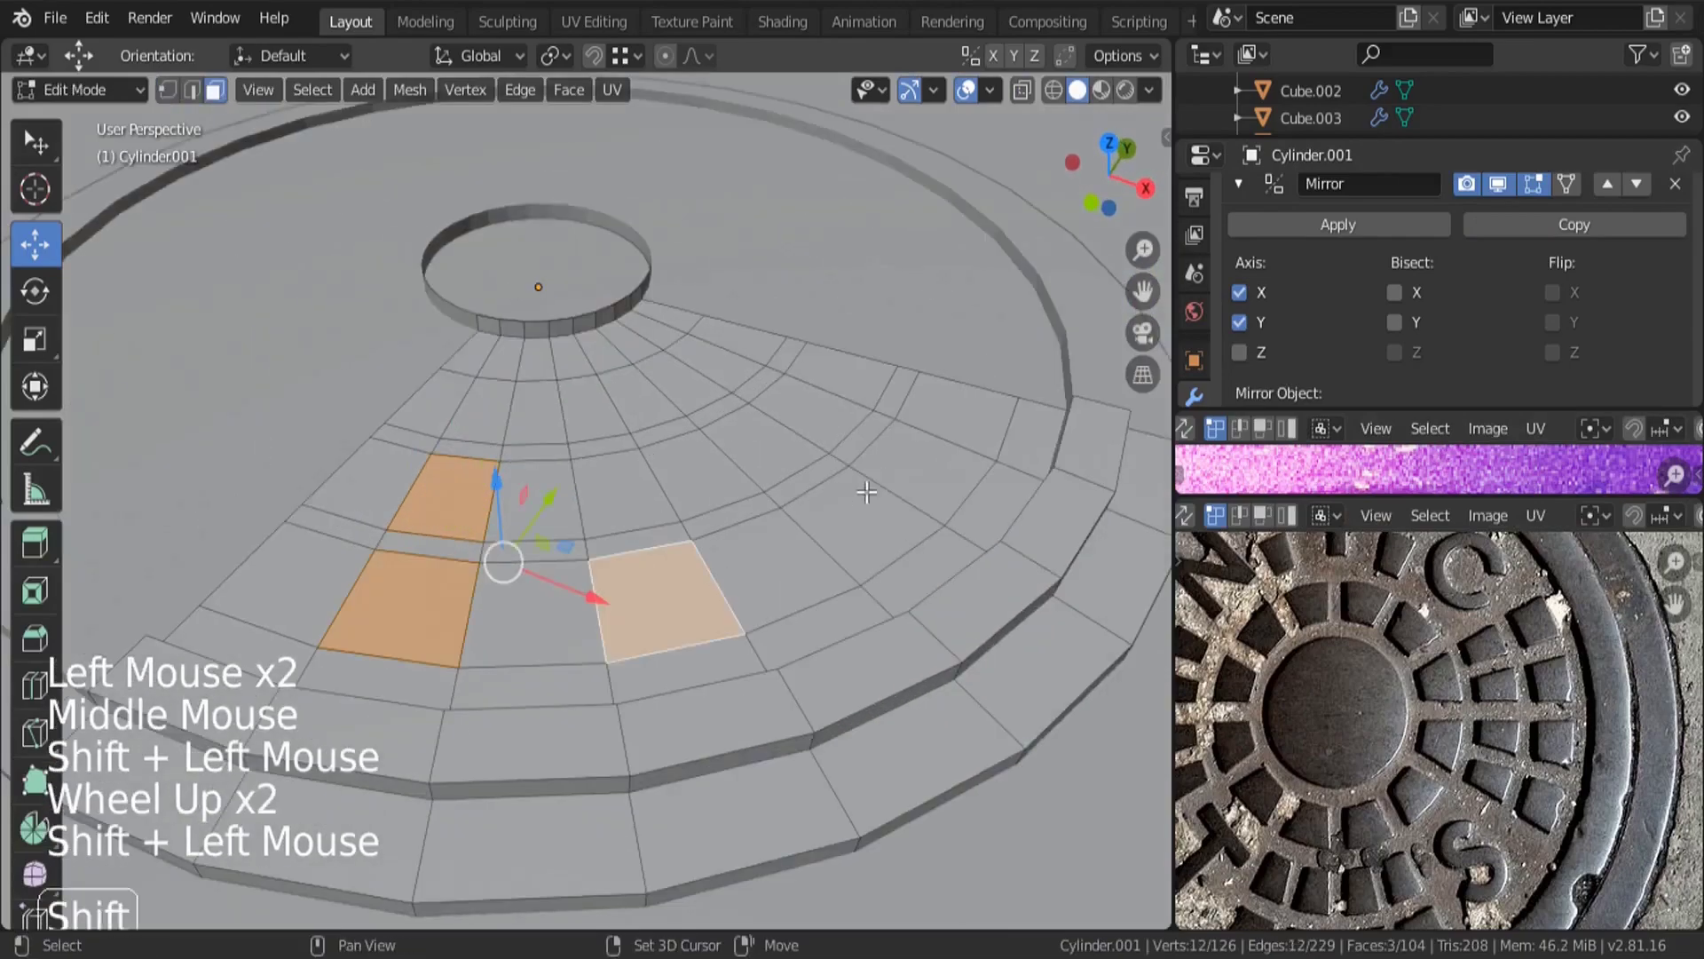
left_click(844, 500, "shift")
left_click(677, 377, "shift")
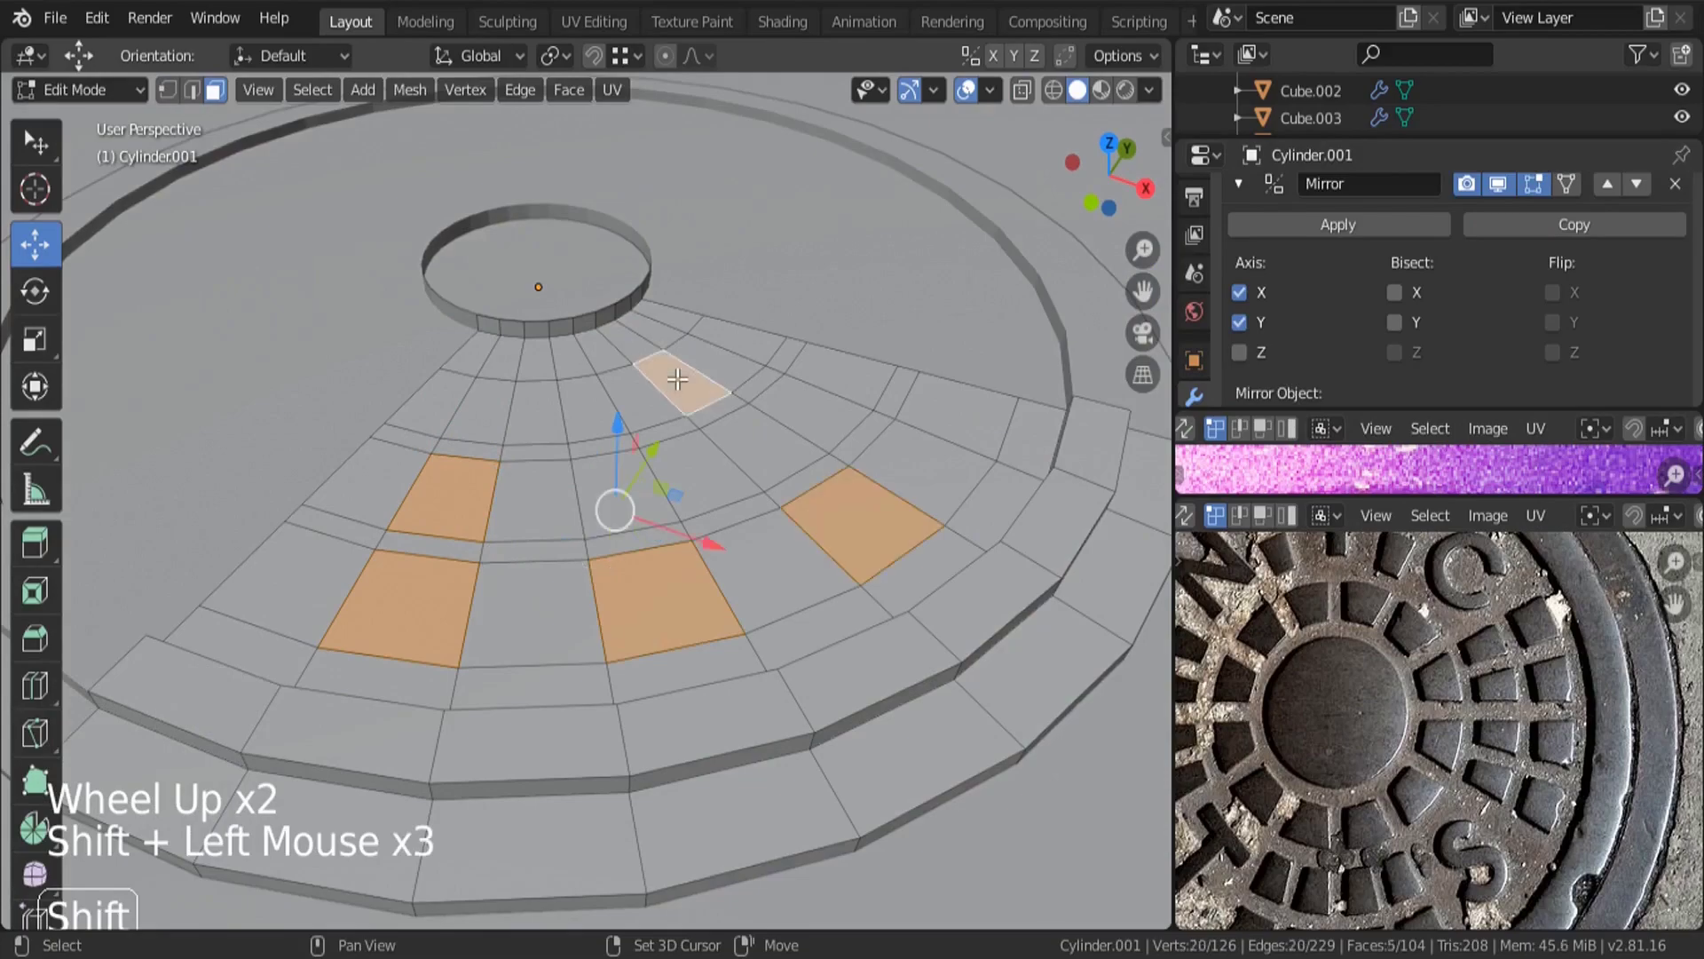
left_click(584, 404, "shift")
left_click(501, 413, "shift")
middle_click_drag(837, 514, 665, 395)
left_click(664, 395, "shift")
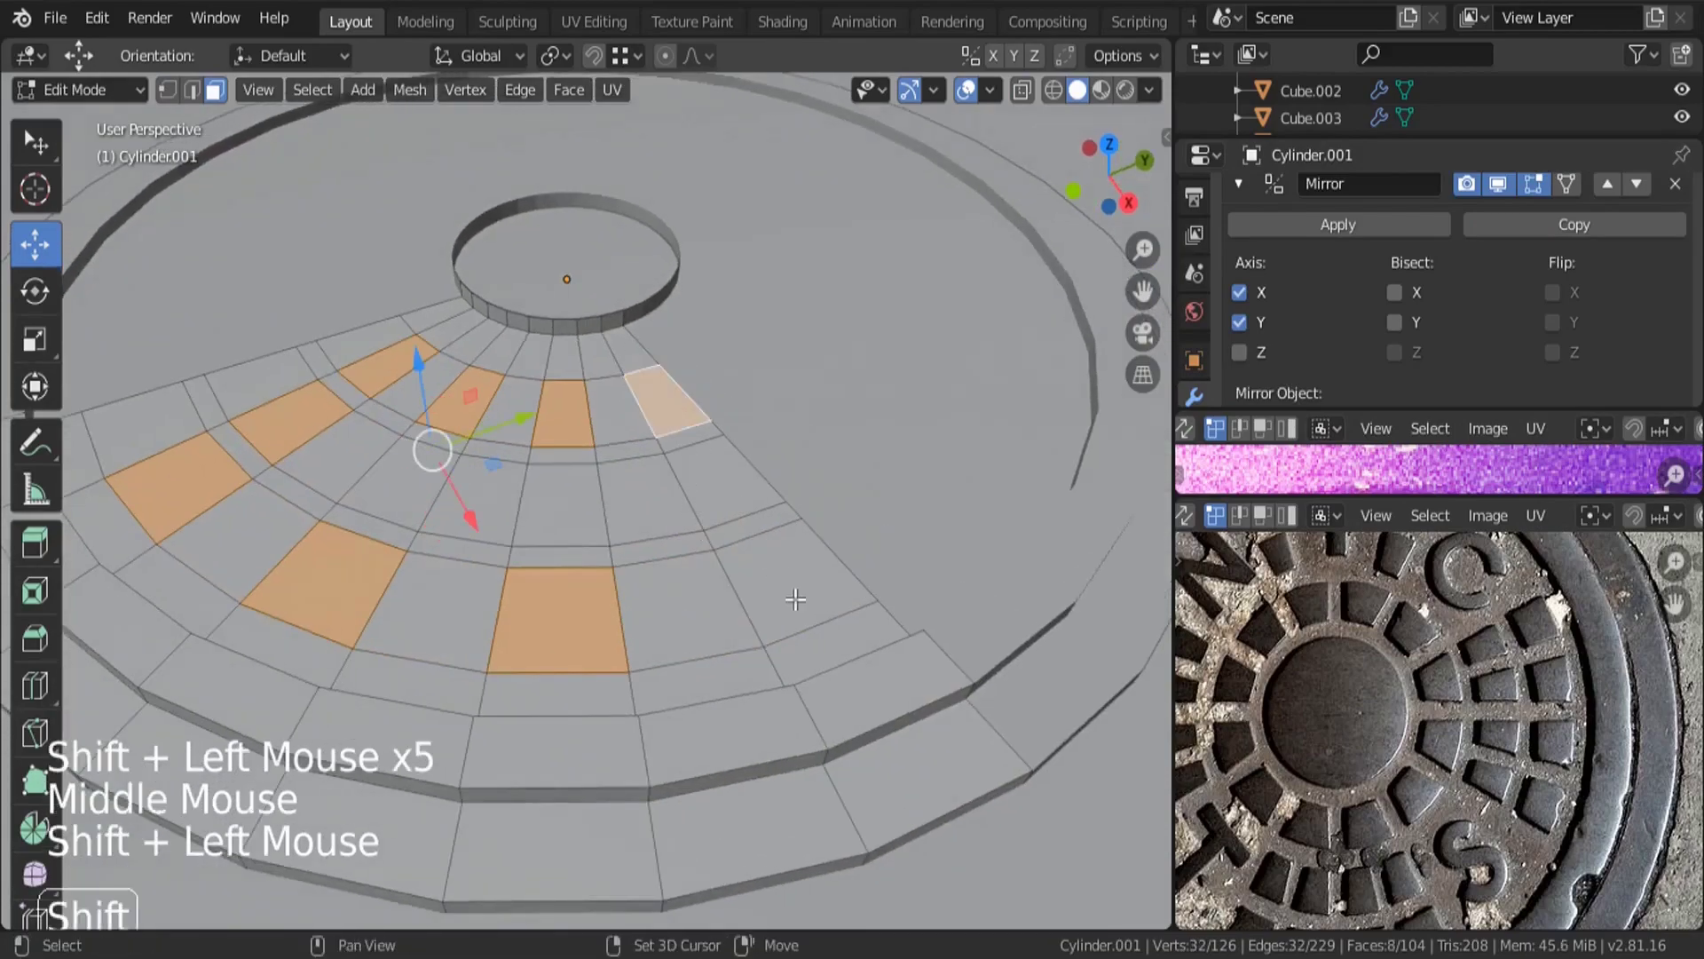
left_click(792, 581, "shift")
scroll(820, 521, "down", 2)
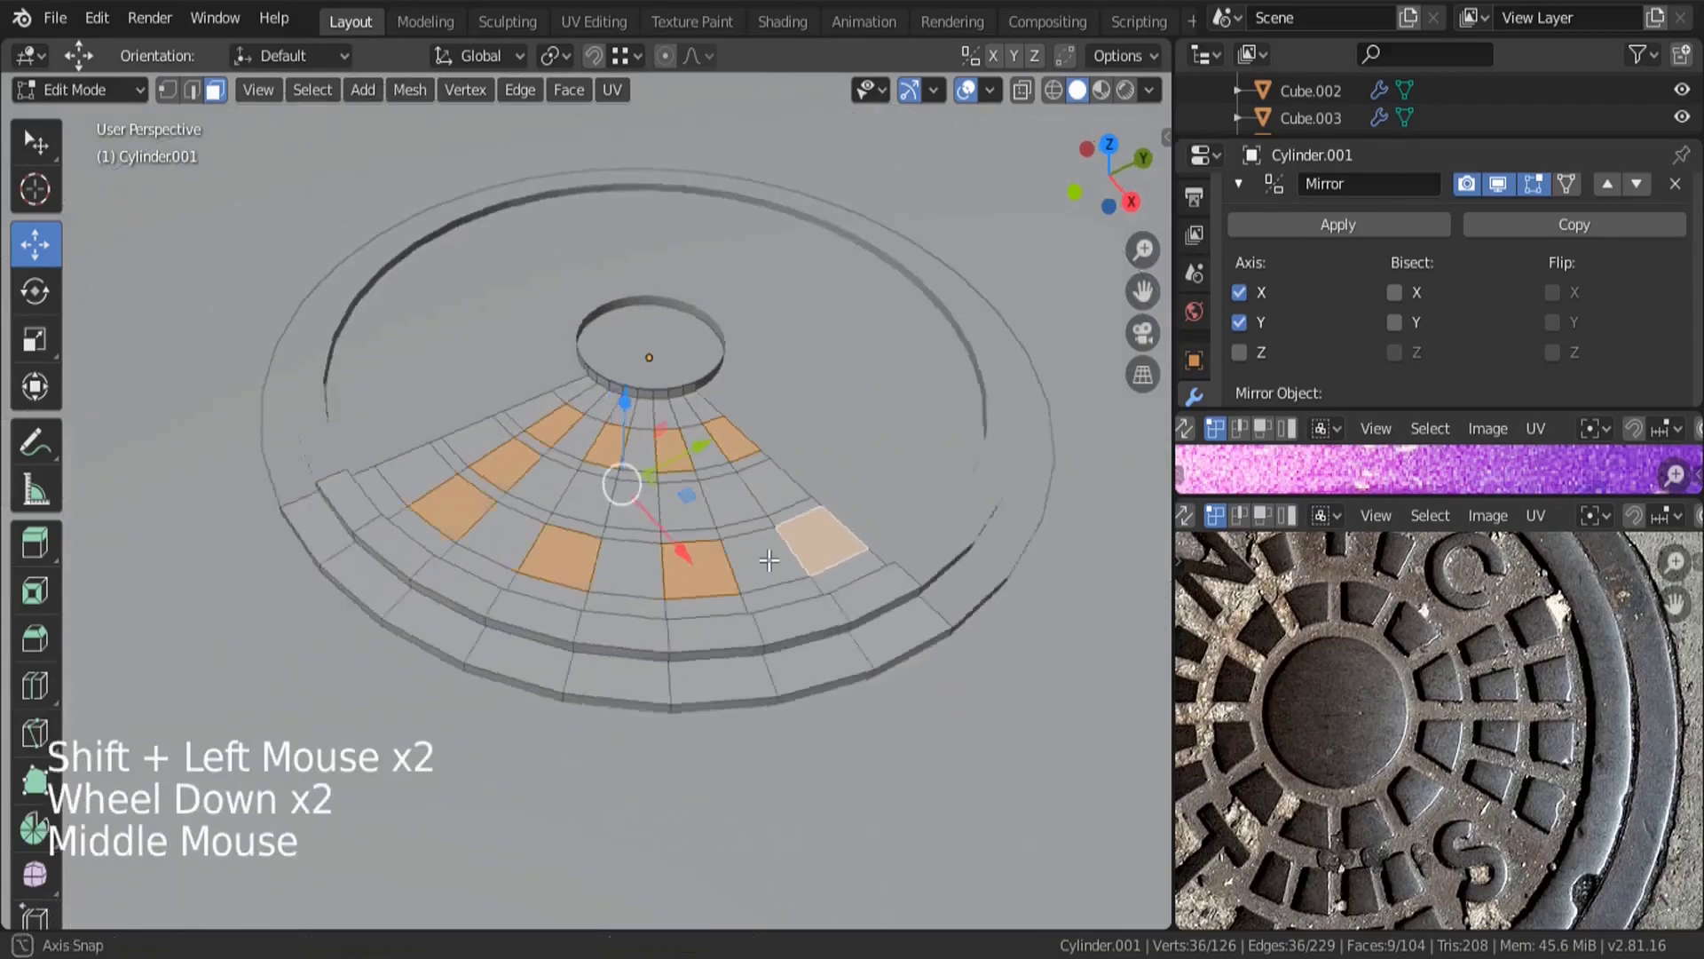
middle_click_drag(821, 521, 798, 460)
scroll(798, 461, "up", 2)
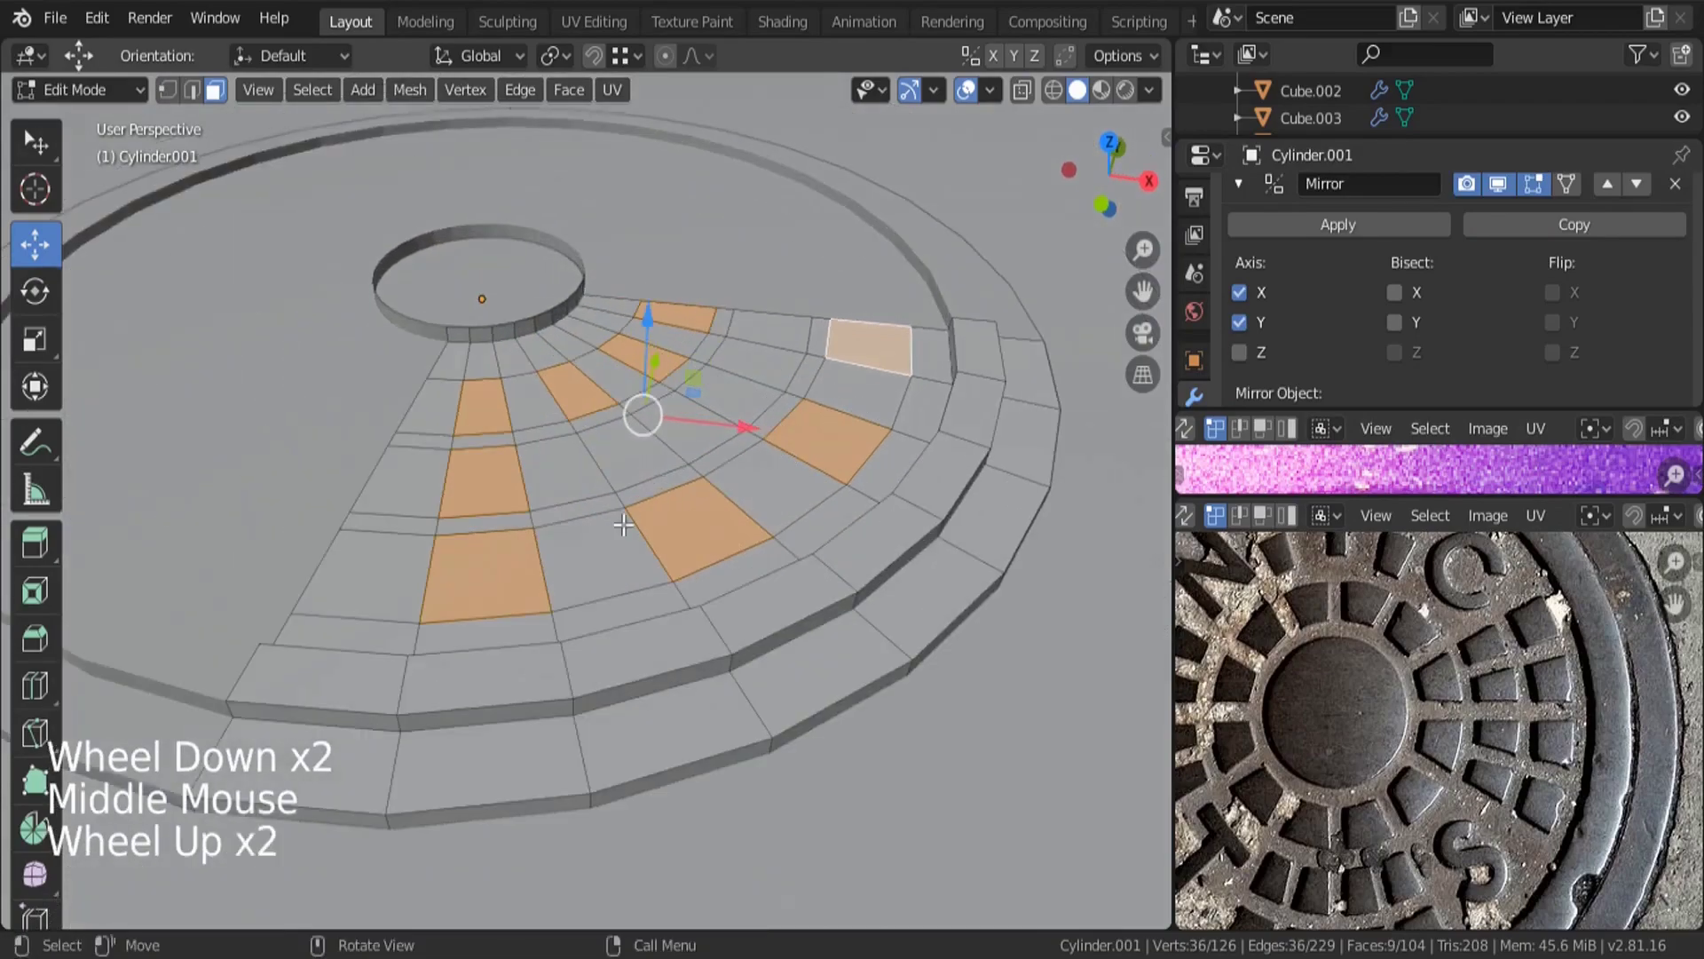
Select the three ring faces in every other radial column, extrude them upward 0.00907 m and check the mirrored pattern in Object Mode.
middle_click_drag(624, 521, 577, 497)
left_click(429, 435)
left_click(399, 525, "shift")
left_click(398, 638, "shift")
left_click(537, 435, "shift")
left_click(568, 519, "shift")
left_click(604, 621, "shift")
left_click(622, 397, "shift")
left_click(686, 462, "shift")
left_click(793, 546, "shift")
middle_click_drag(792, 546, 637, 395)
left_click(677, 462, "shift")
left_click(685, 468, "shift")
left_click(745, 571, "shift")
middle_click_drag(746, 571, 857, 565)
key("e")
left_click(849, 530)
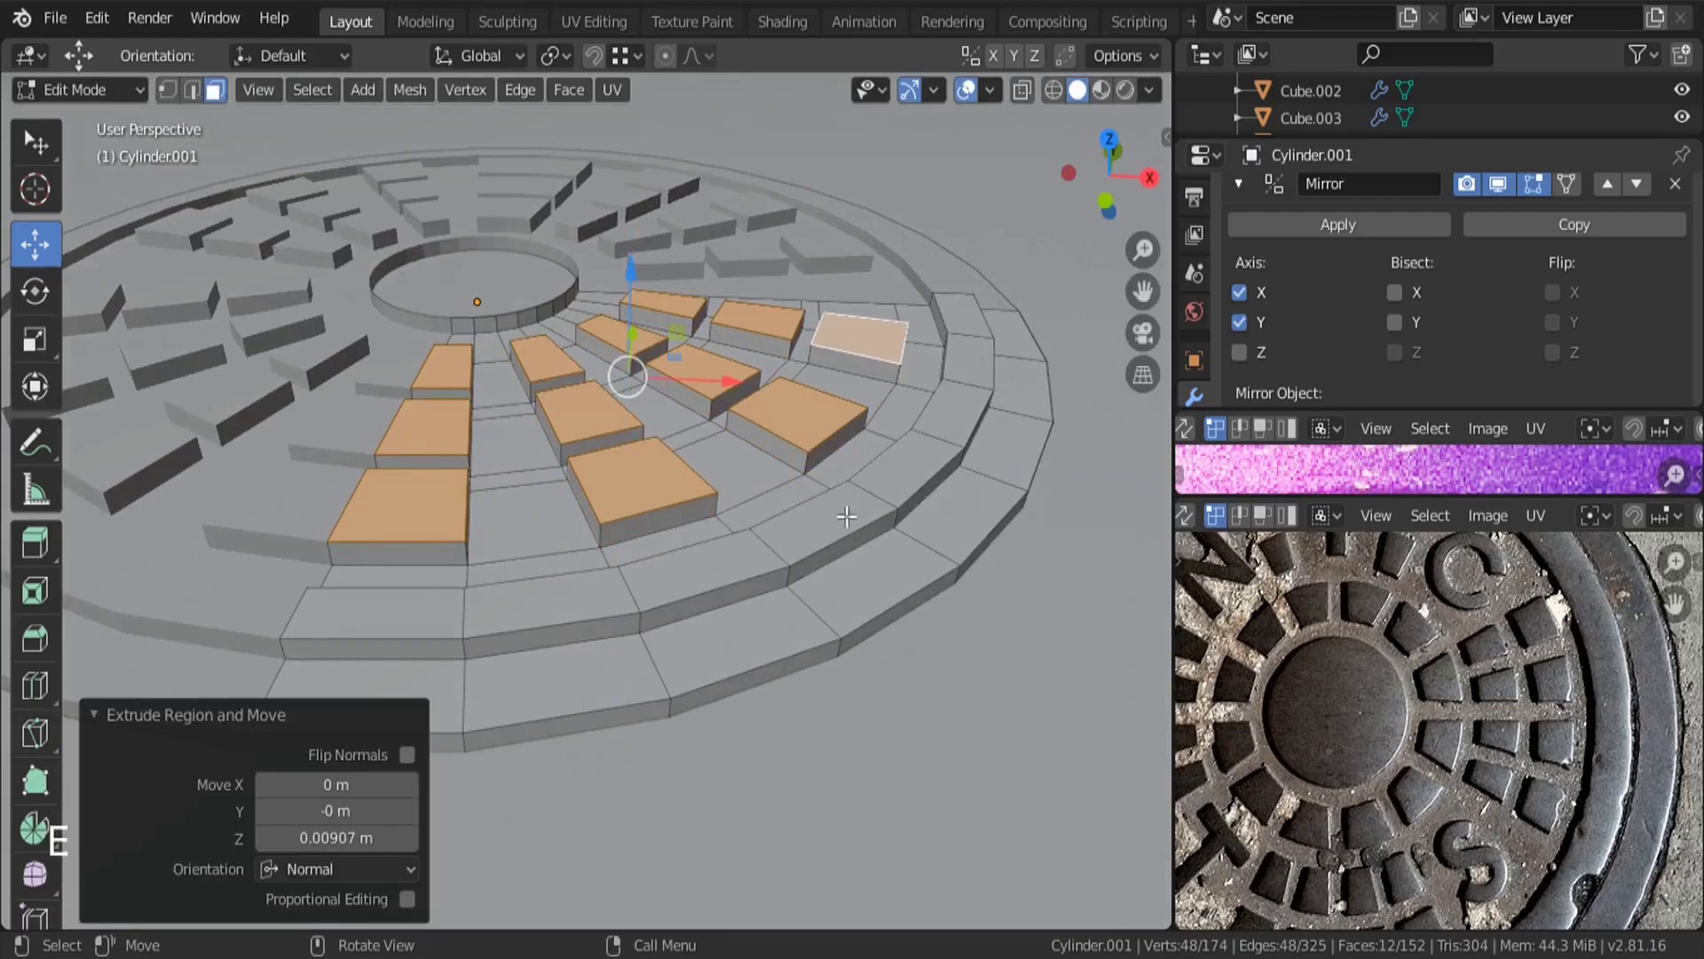
key("Tab")
scroll(844, 533, "down", 4)
middle_click_drag(844, 445, 808, 556)
scroll(834, 523, "up", 2)
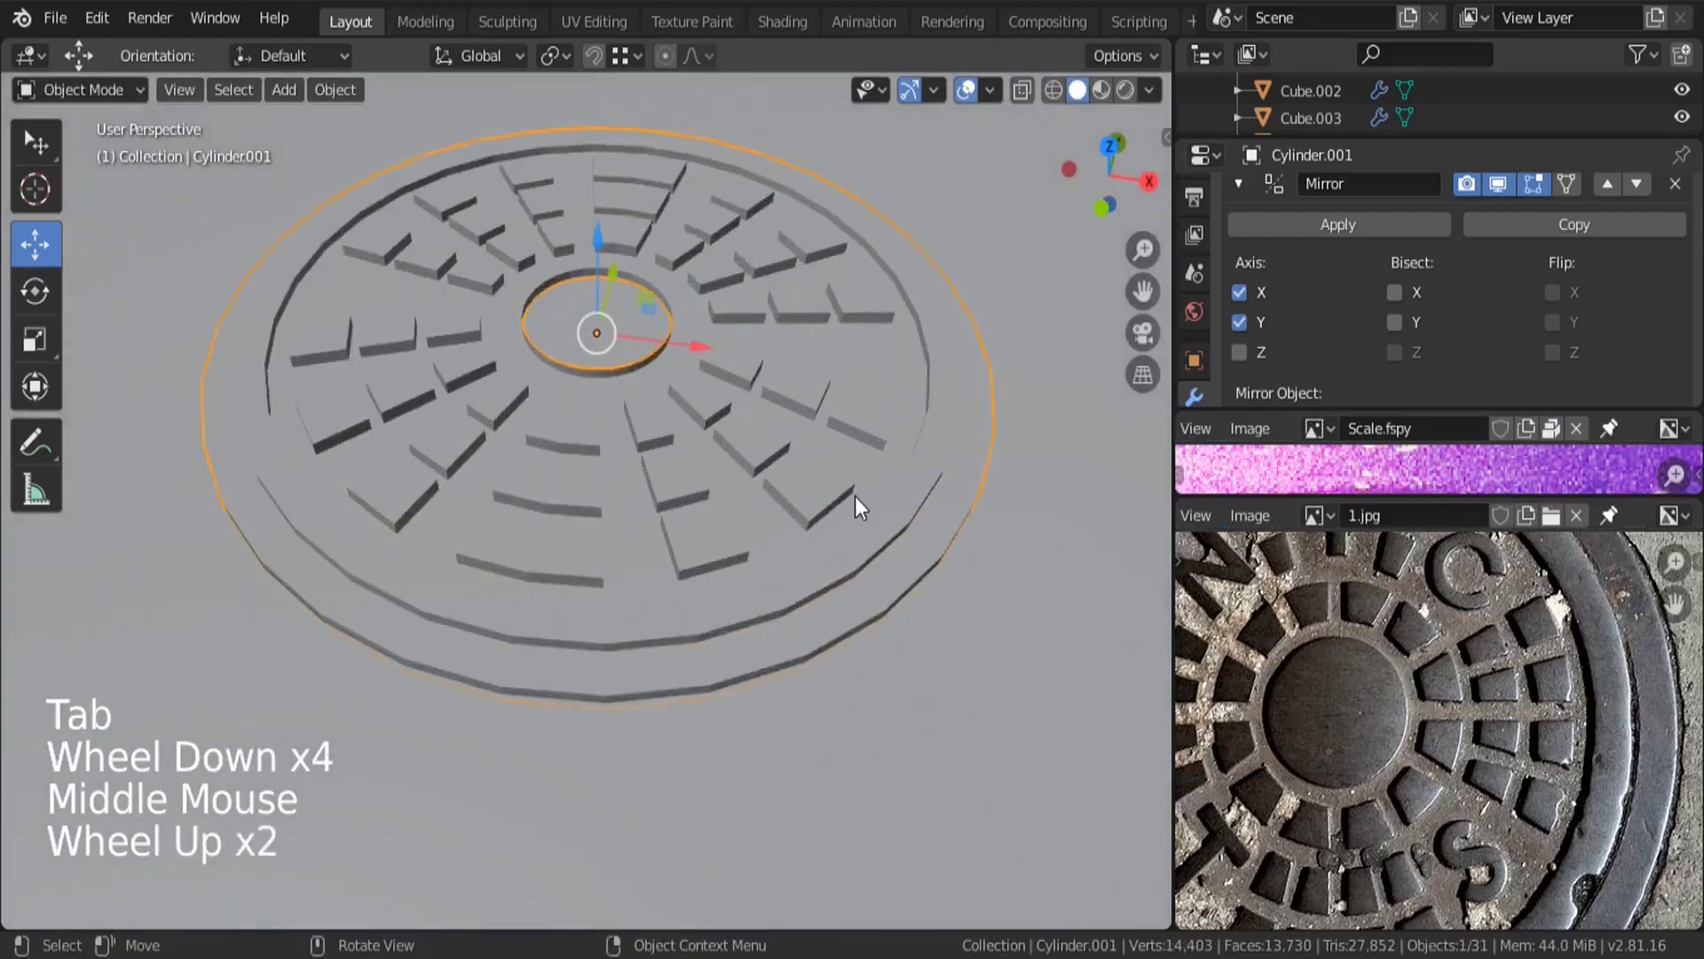
middle_click_drag(855, 498, 802, 516)
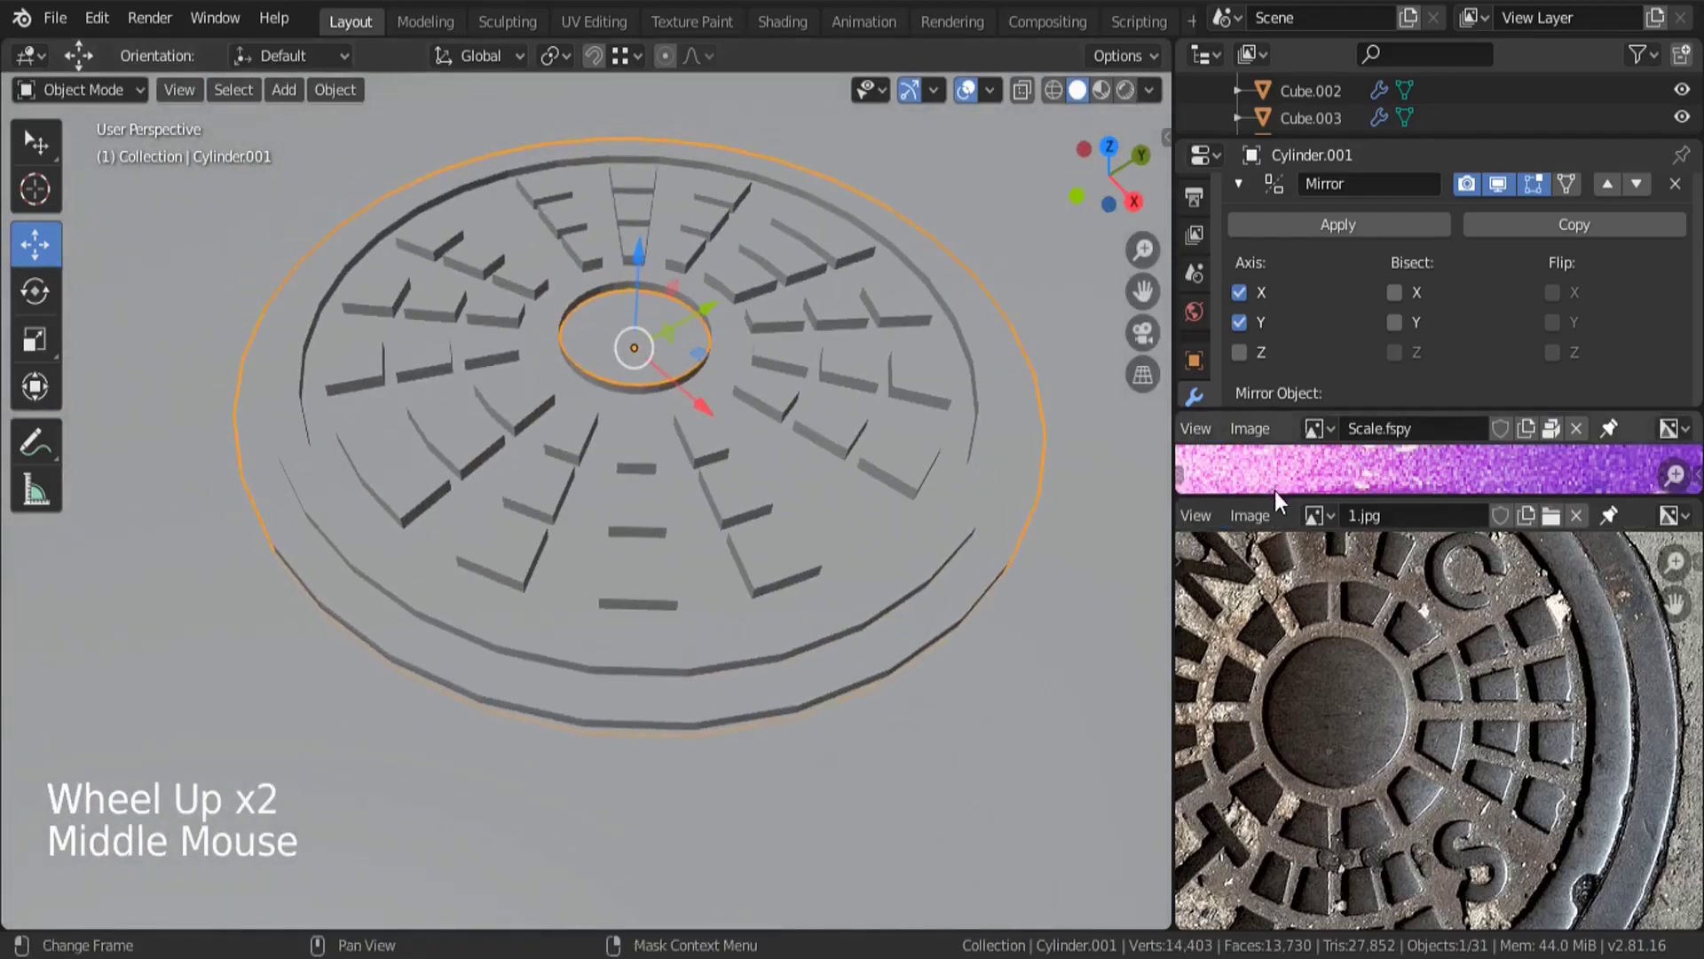
Enlarge the modifier properties area, collapse the Mirror settings and add a Subdivision Surface modifier to the manhole cover.
left_click_drag(1277, 497, 1279, 593)
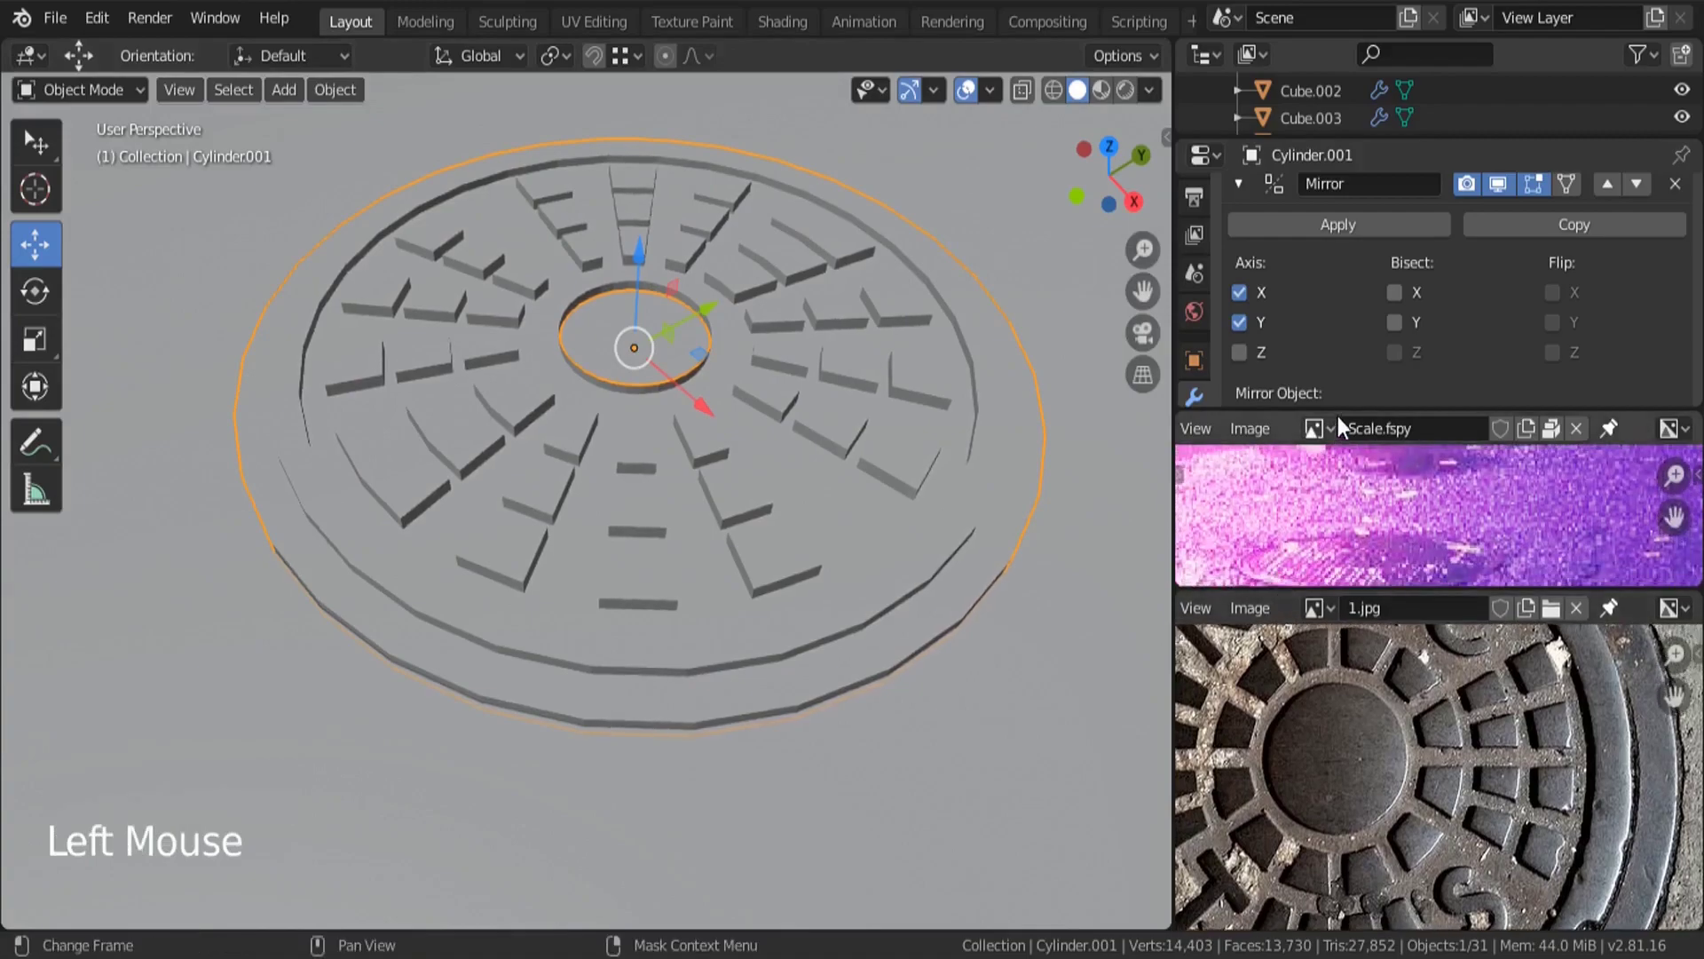
left_click_drag(1338, 415, 1331, 473)
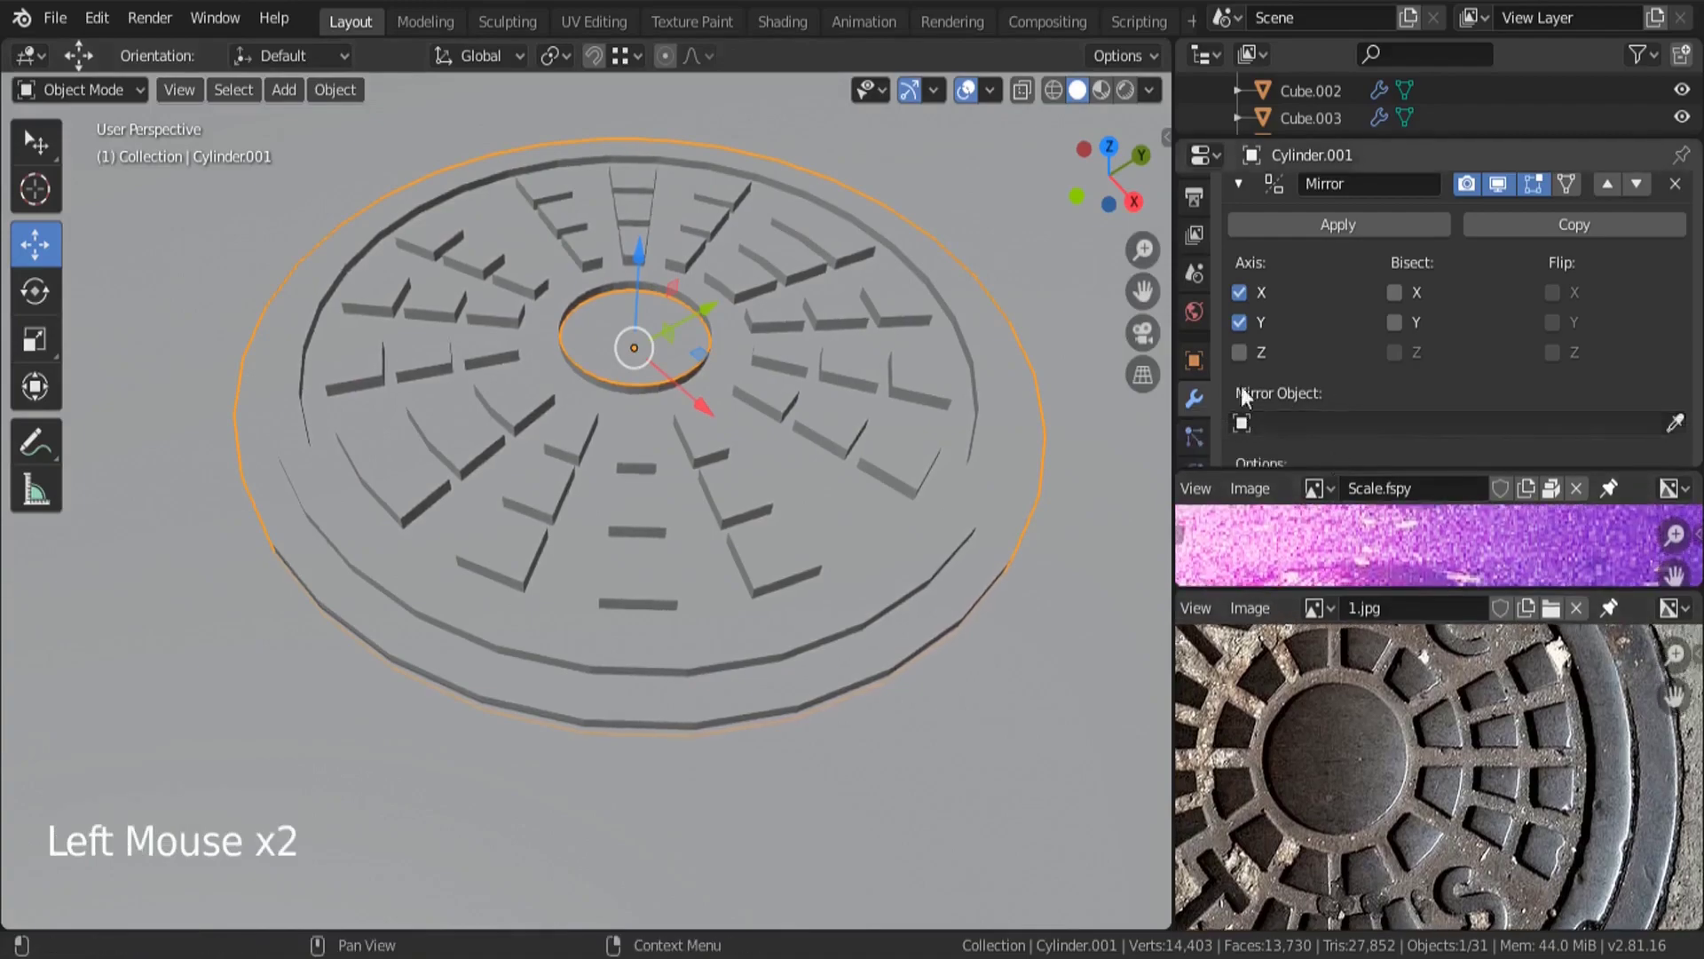
left_click(1239, 184)
scroll(1312, 315, "up", 4)
left_click(1301, 197)
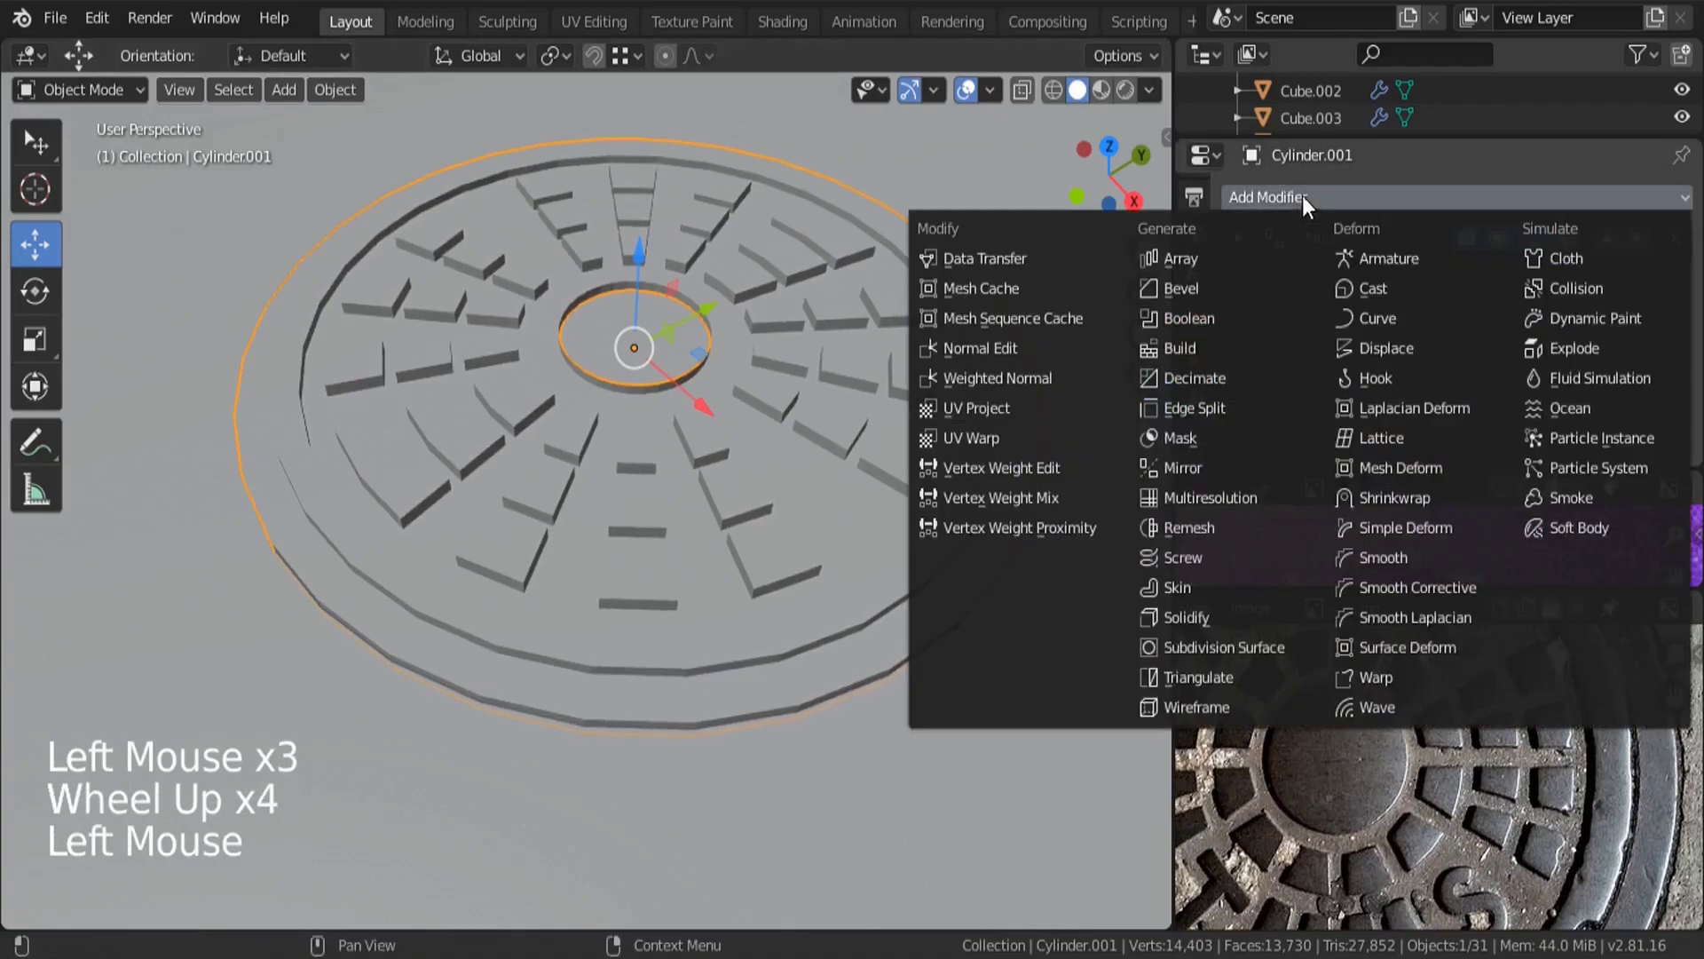
left_click(1222, 646)
key("Tab")
key("Tab")
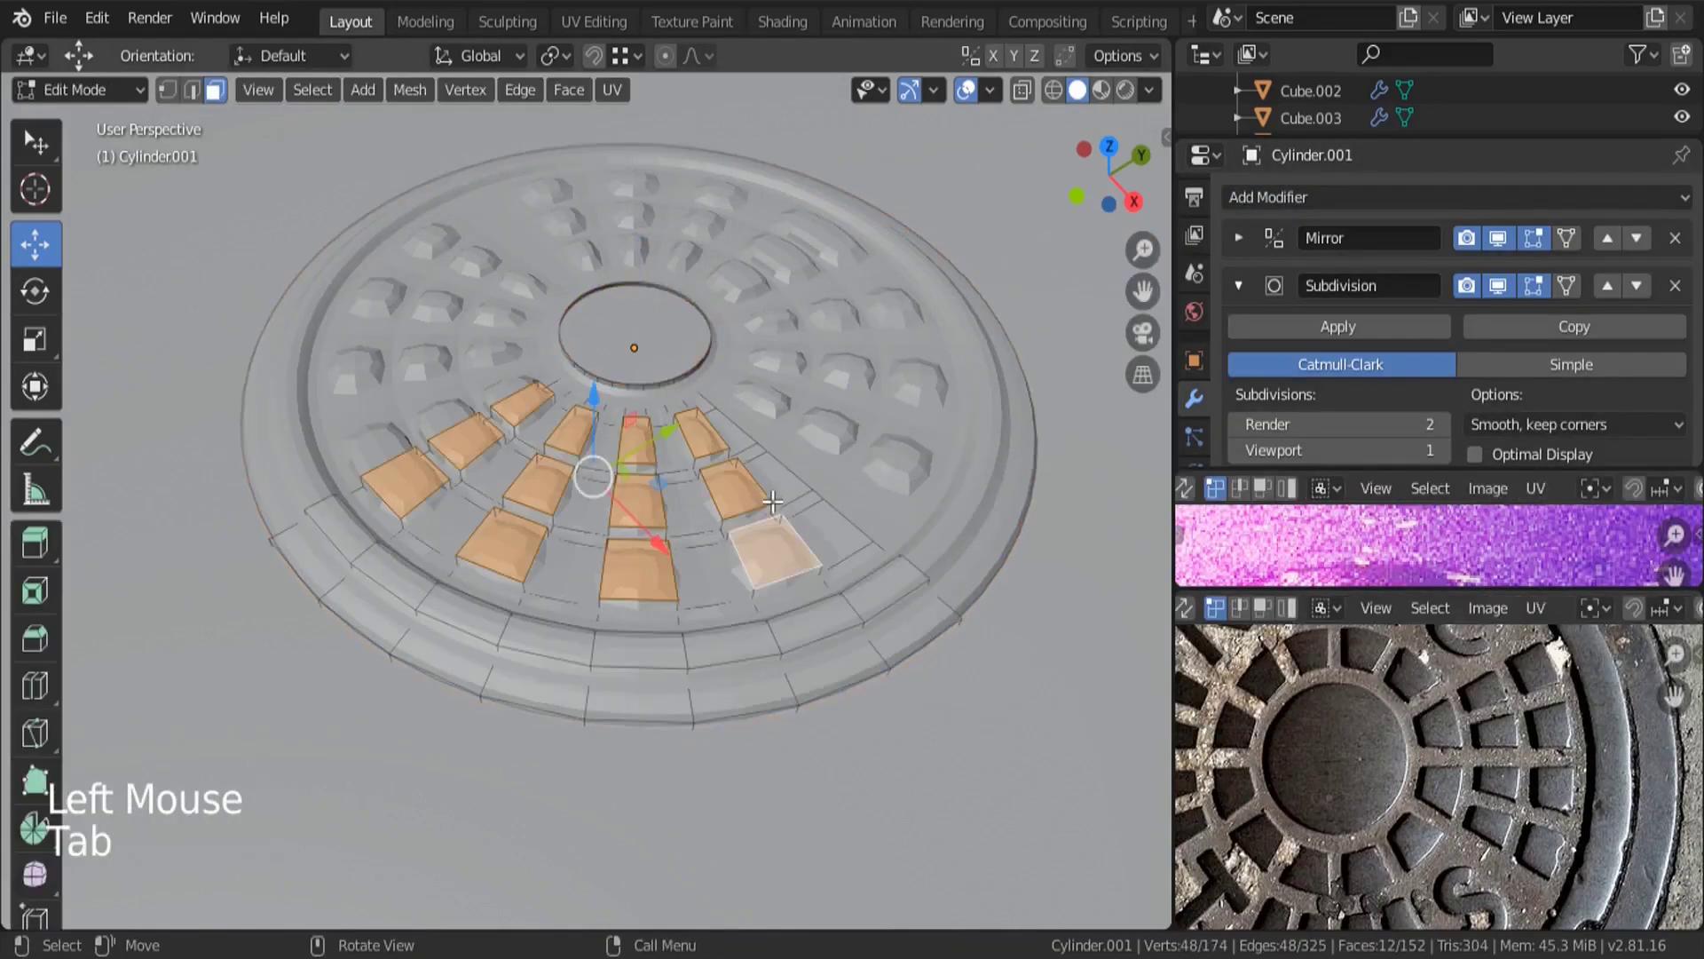
Apply smooth shading to the cover and inspect its blocks and central hole in Edit and Object Mode.
left_click(337, 90)
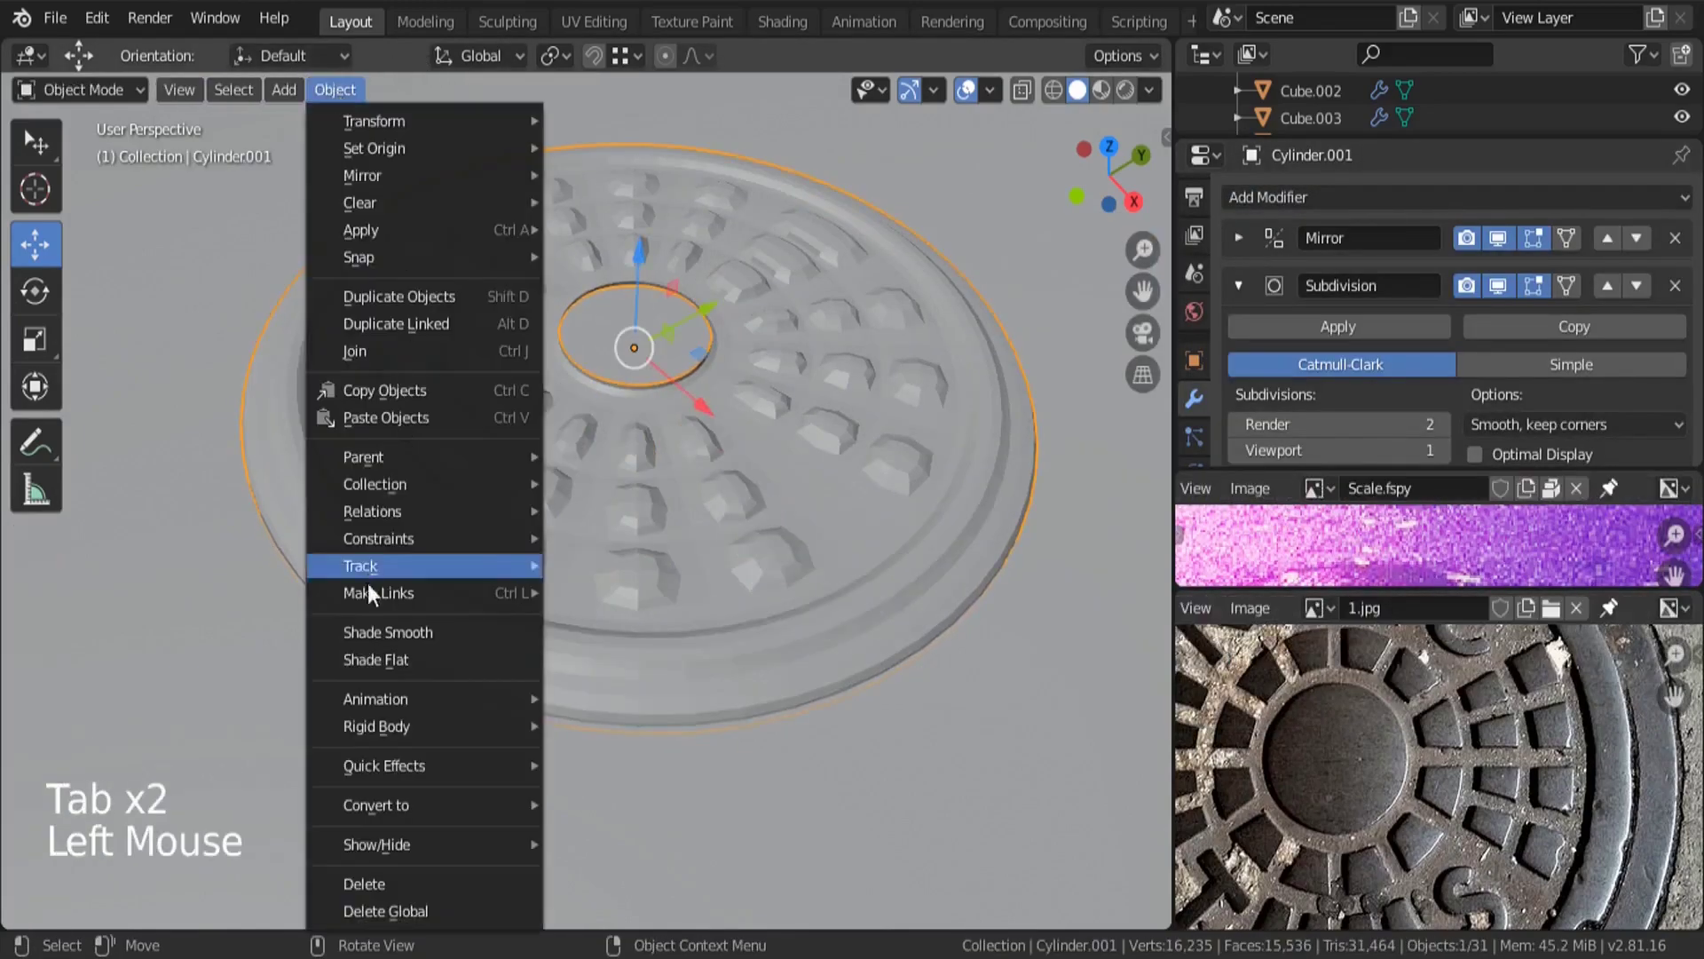
left_click(376, 632)
middle_click_drag(541, 433, 632, 312)
scroll(632, 327, "up", 3)
key("Tab")
scroll(632, 312, "up", 3)
scroll(559, 333, "down", 2)
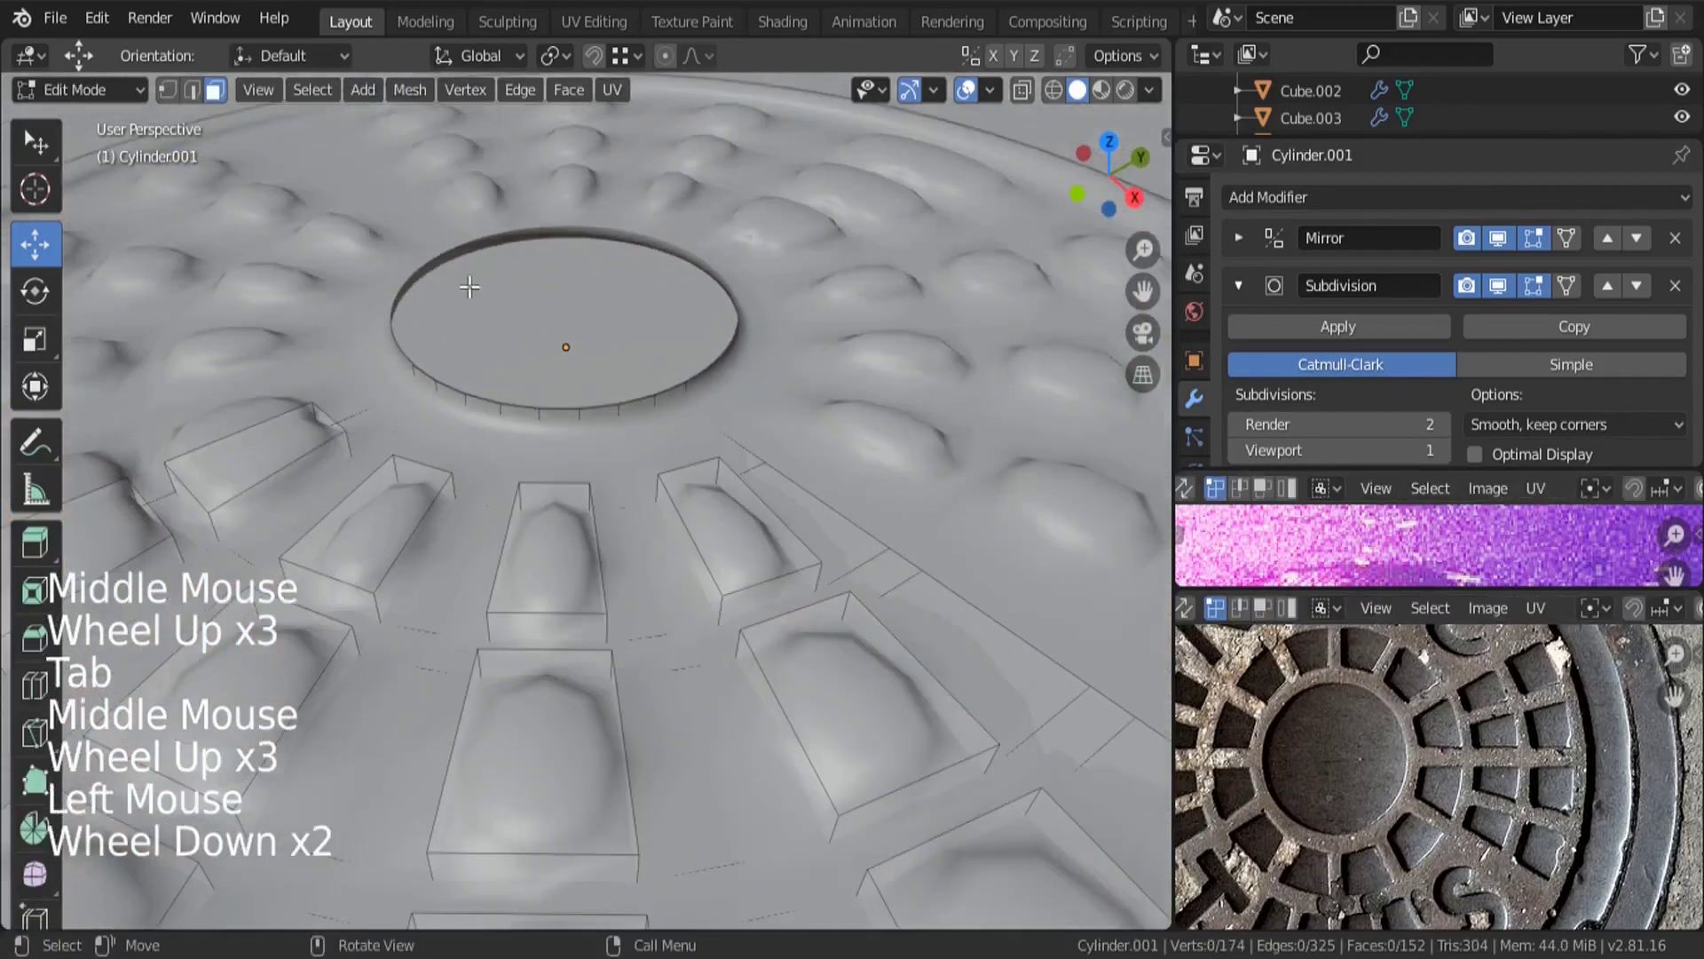
key("Tab")
scroll(533, 330, "down", 2)
middle_click_drag(551, 340, 559, 351)
left_click(572, 455)
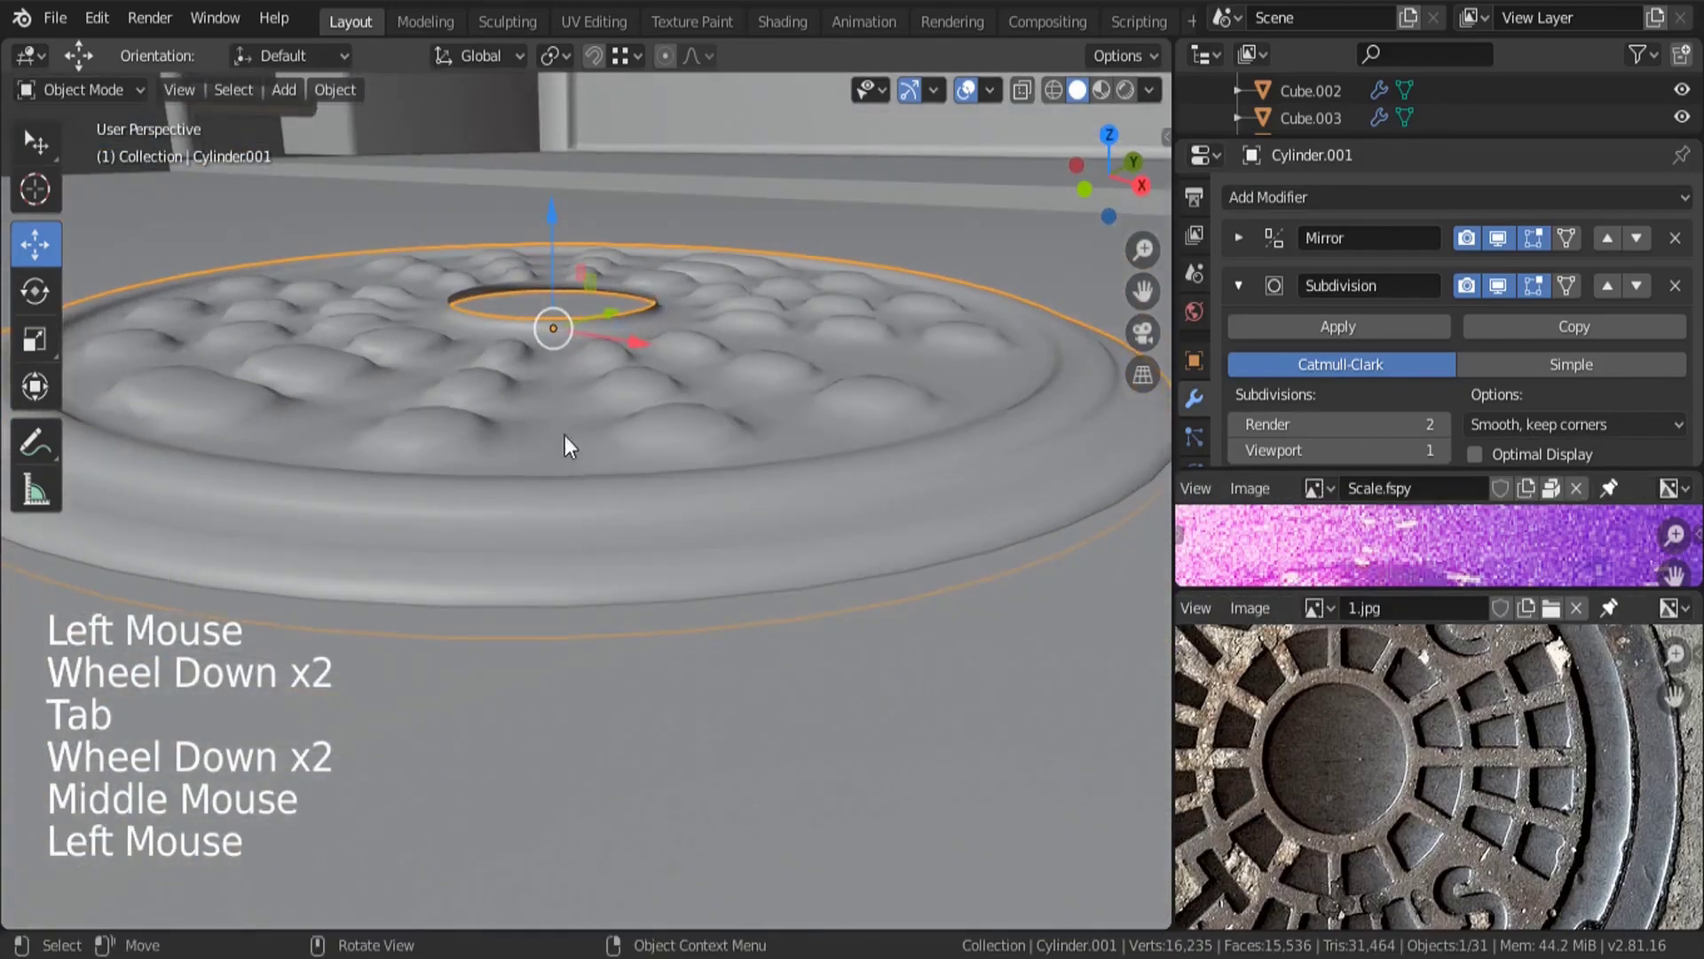
middle_click_drag(572, 456, 535, 417)
key("g")
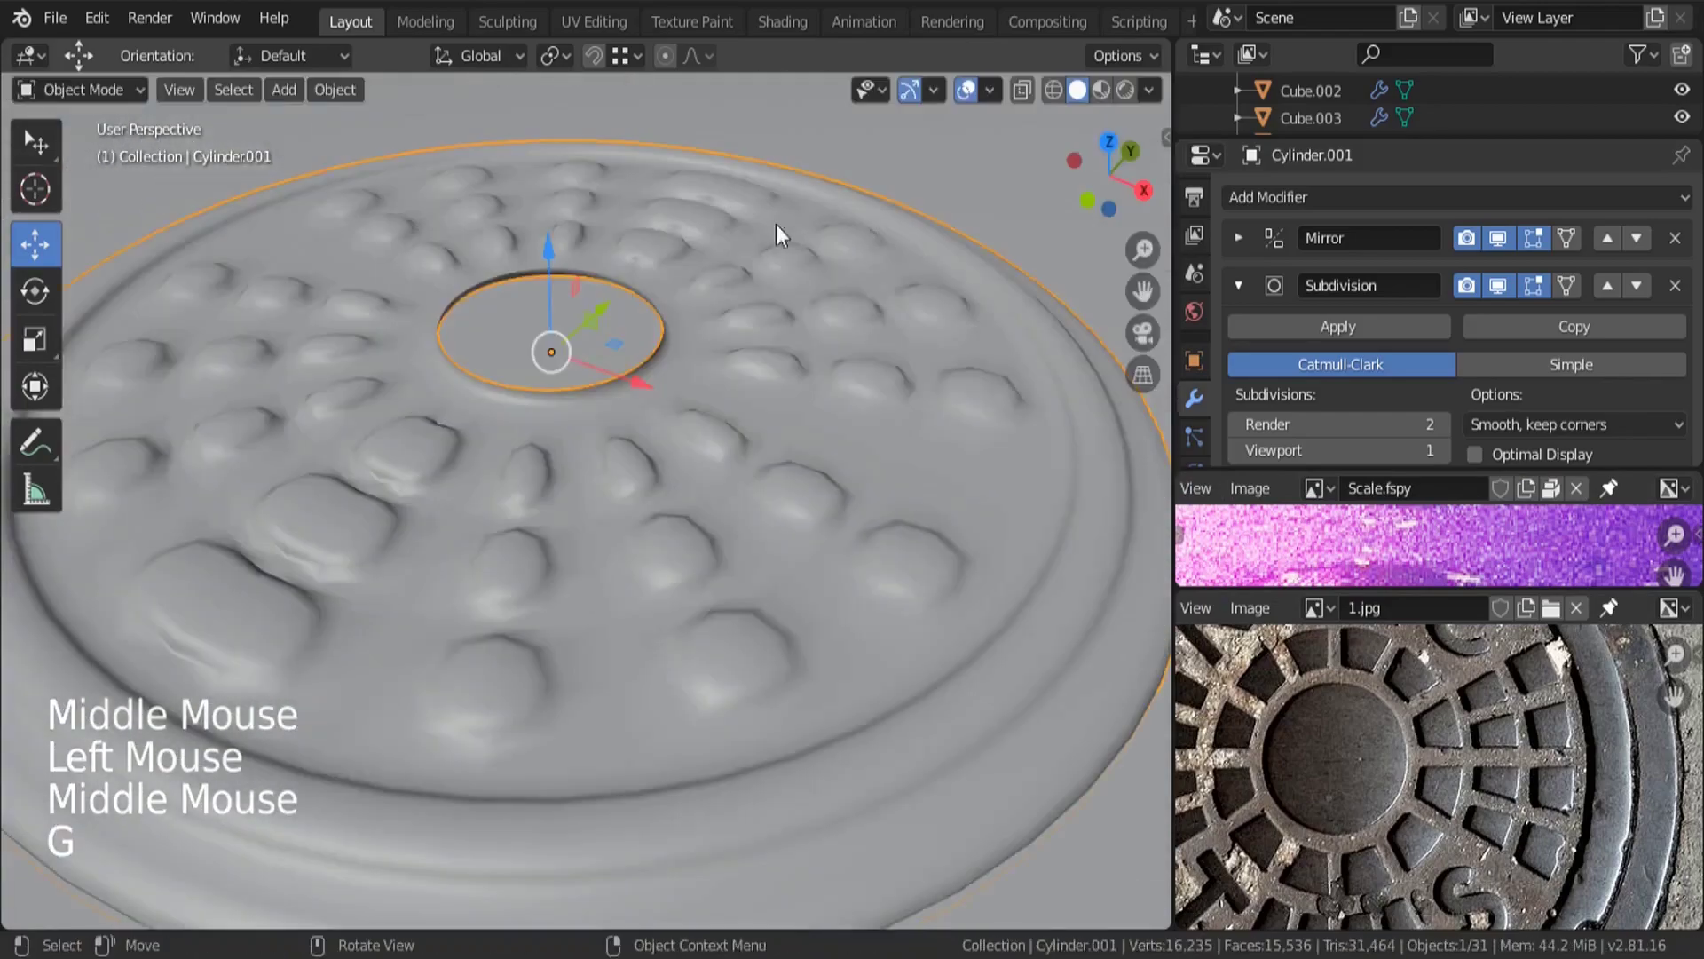
Extrude the central hole's edge loop in top view, scale it inward and move it toward the centre, ending with 0.0221 m along Y.
key("Tab")
scroll(524, 400, "up", 4)
left_click(553, 450)
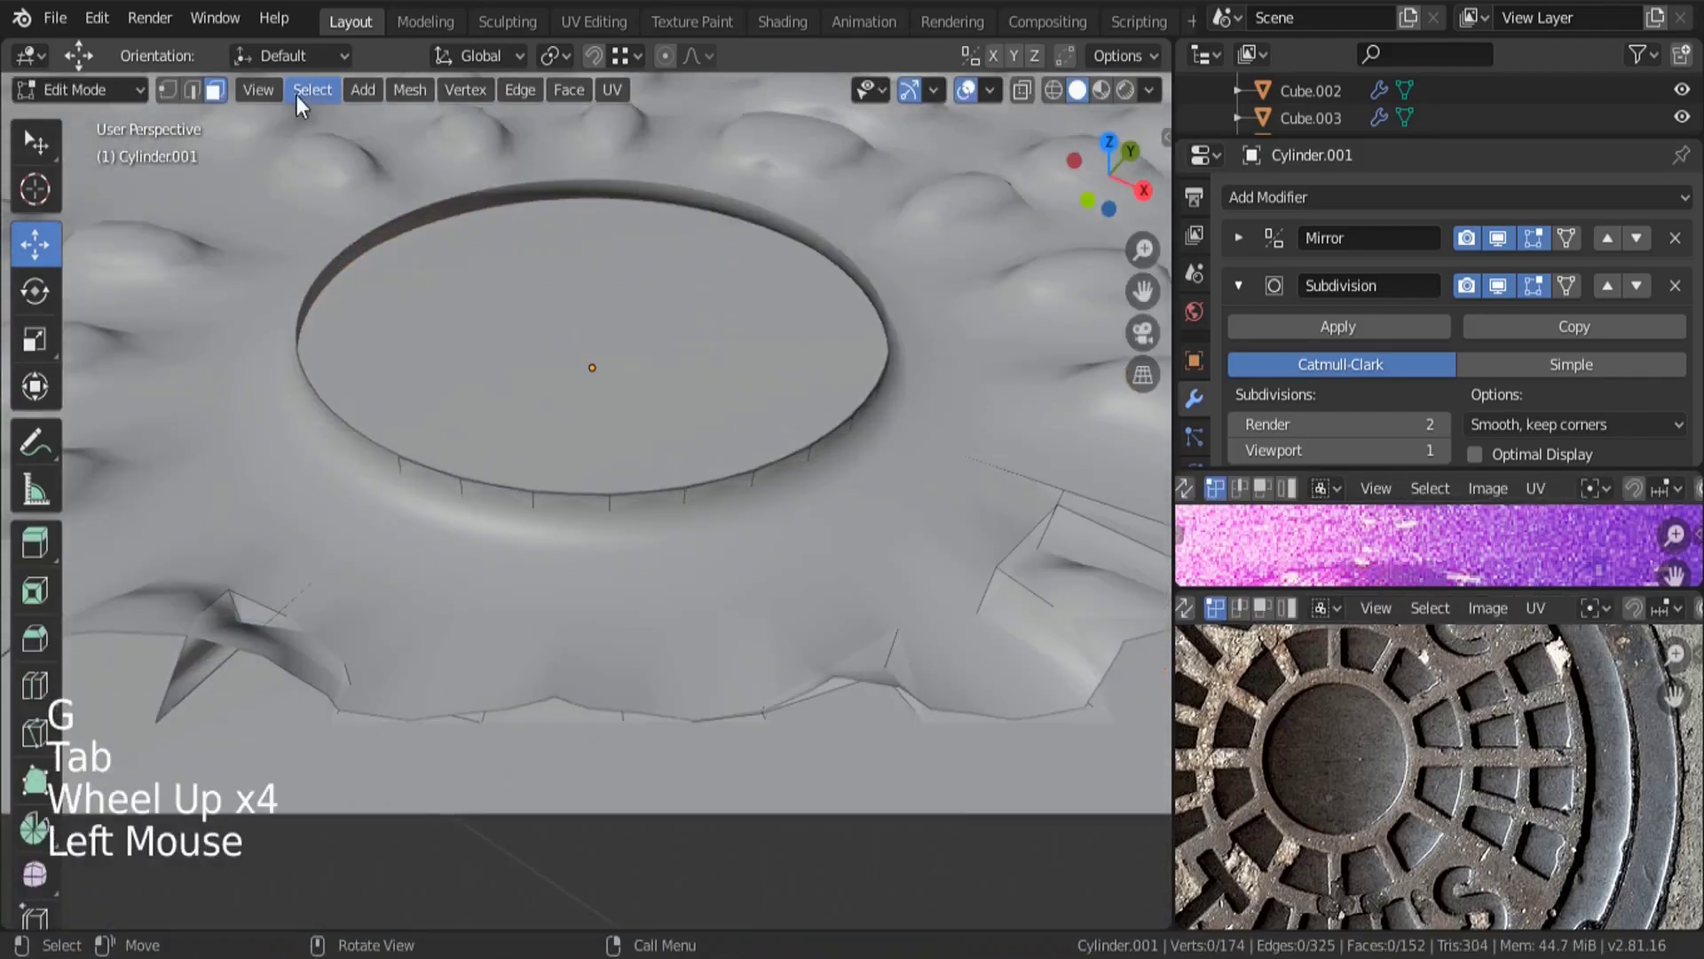
left_click(191, 90)
middle_click_drag(612, 391, 636, 352)
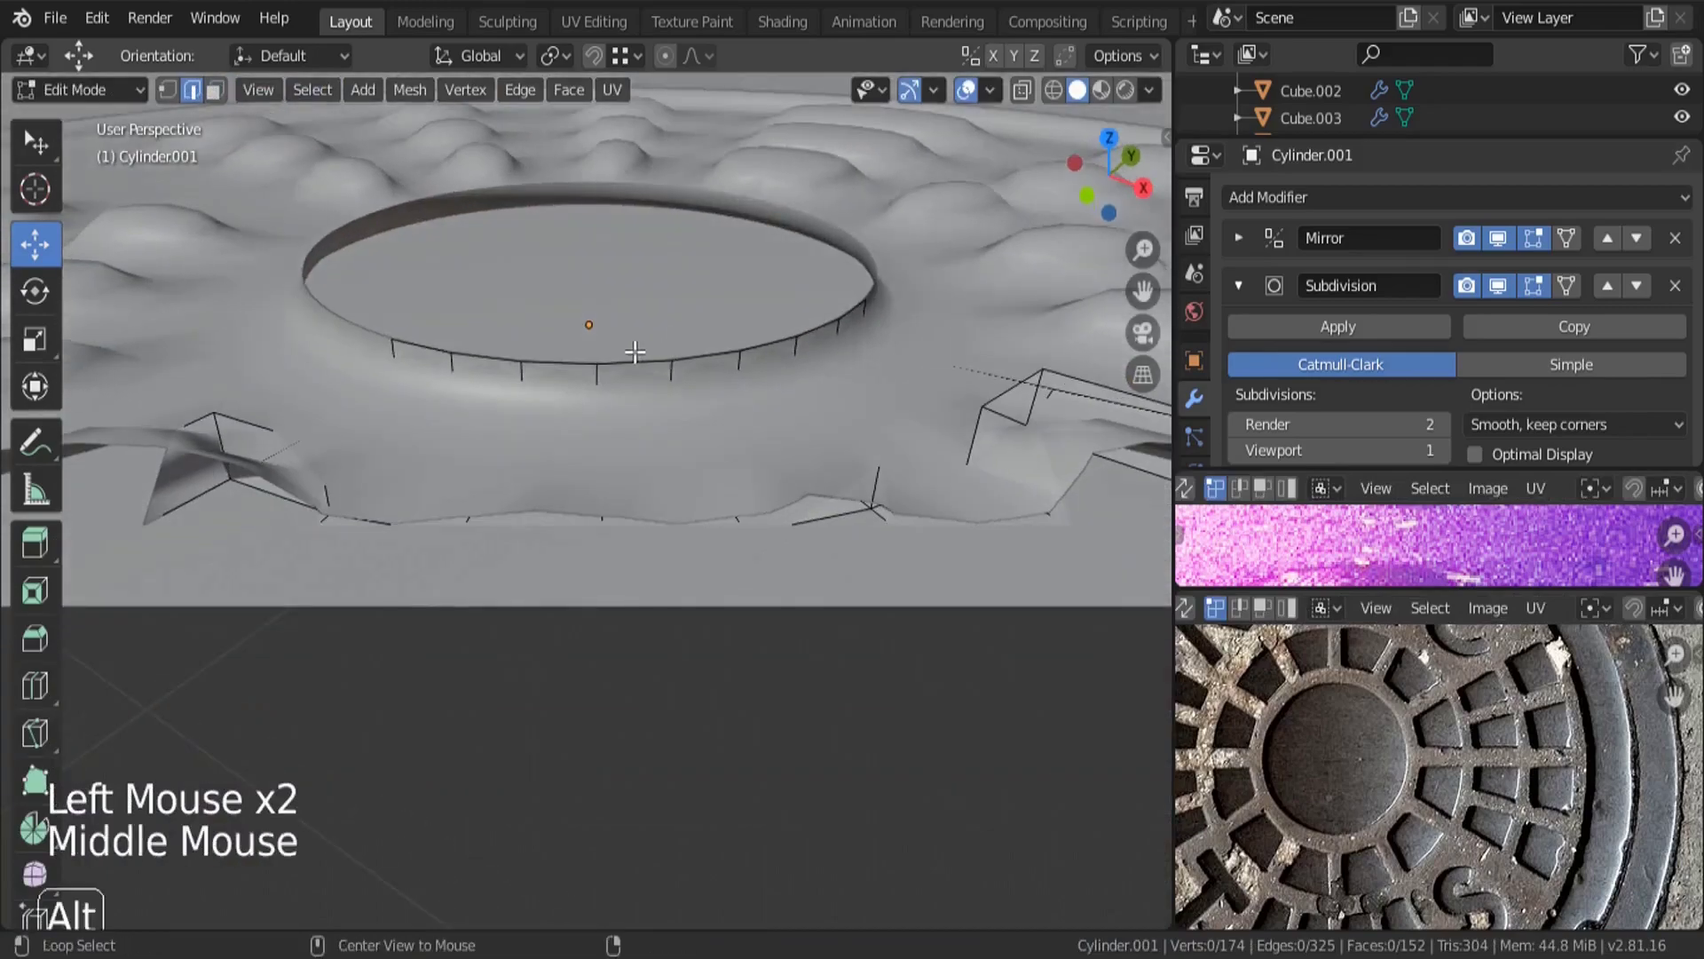
left_click(630, 356, "alt")
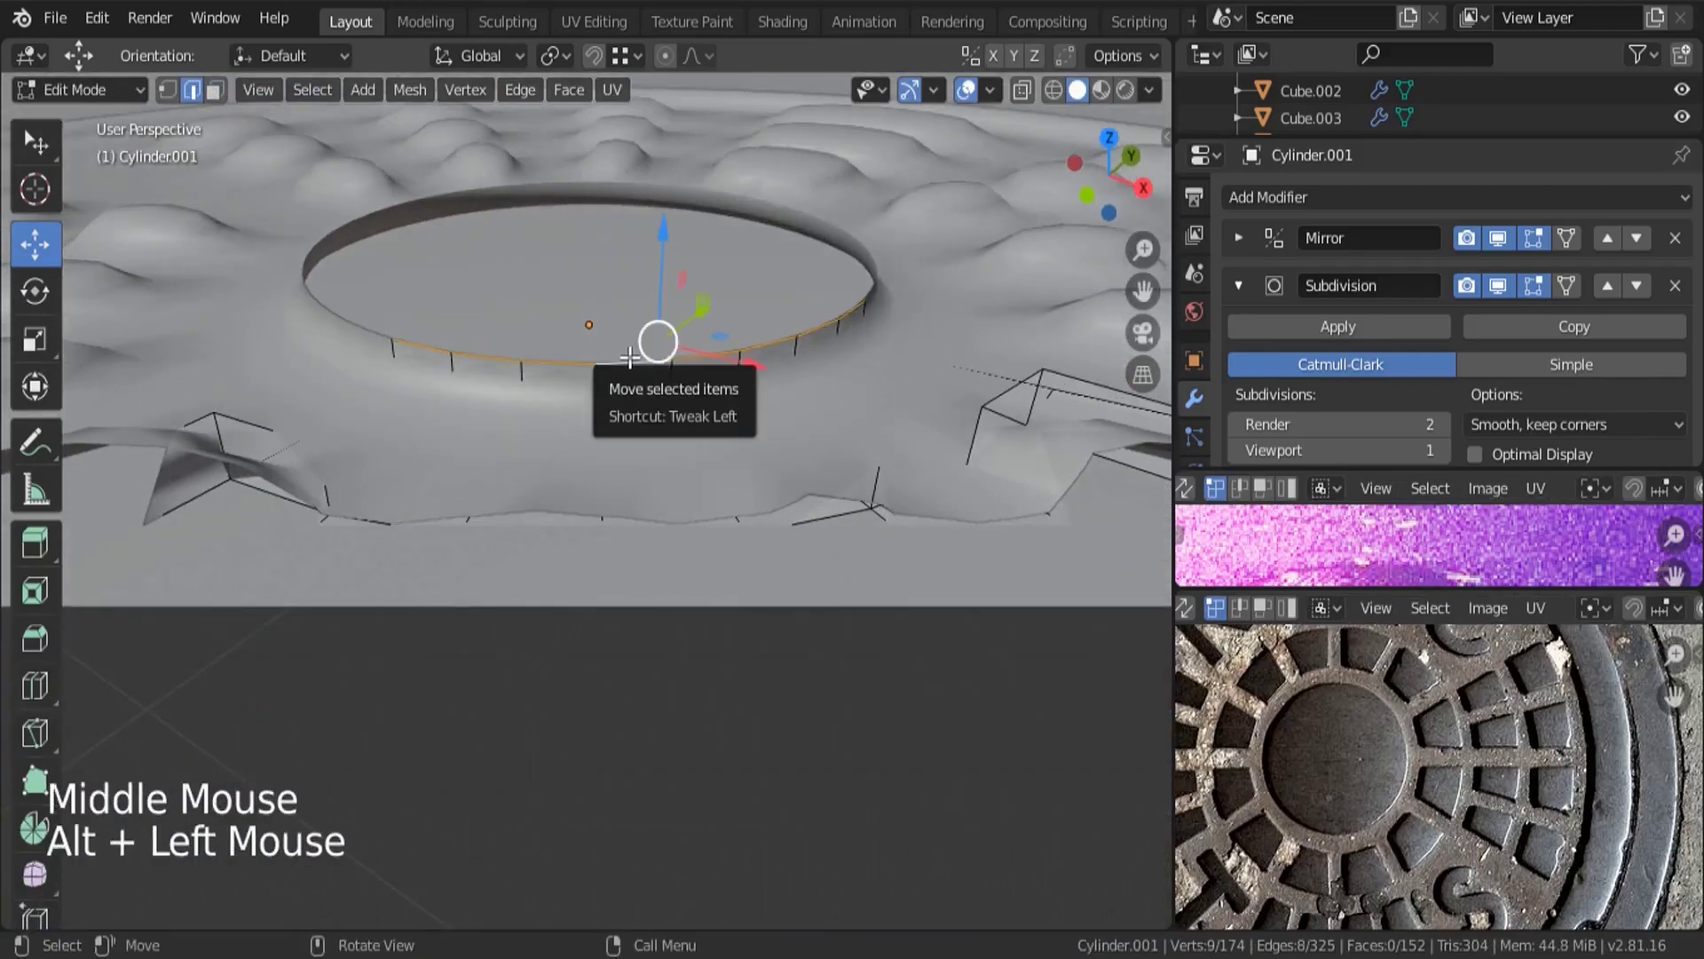
key("KP_7")
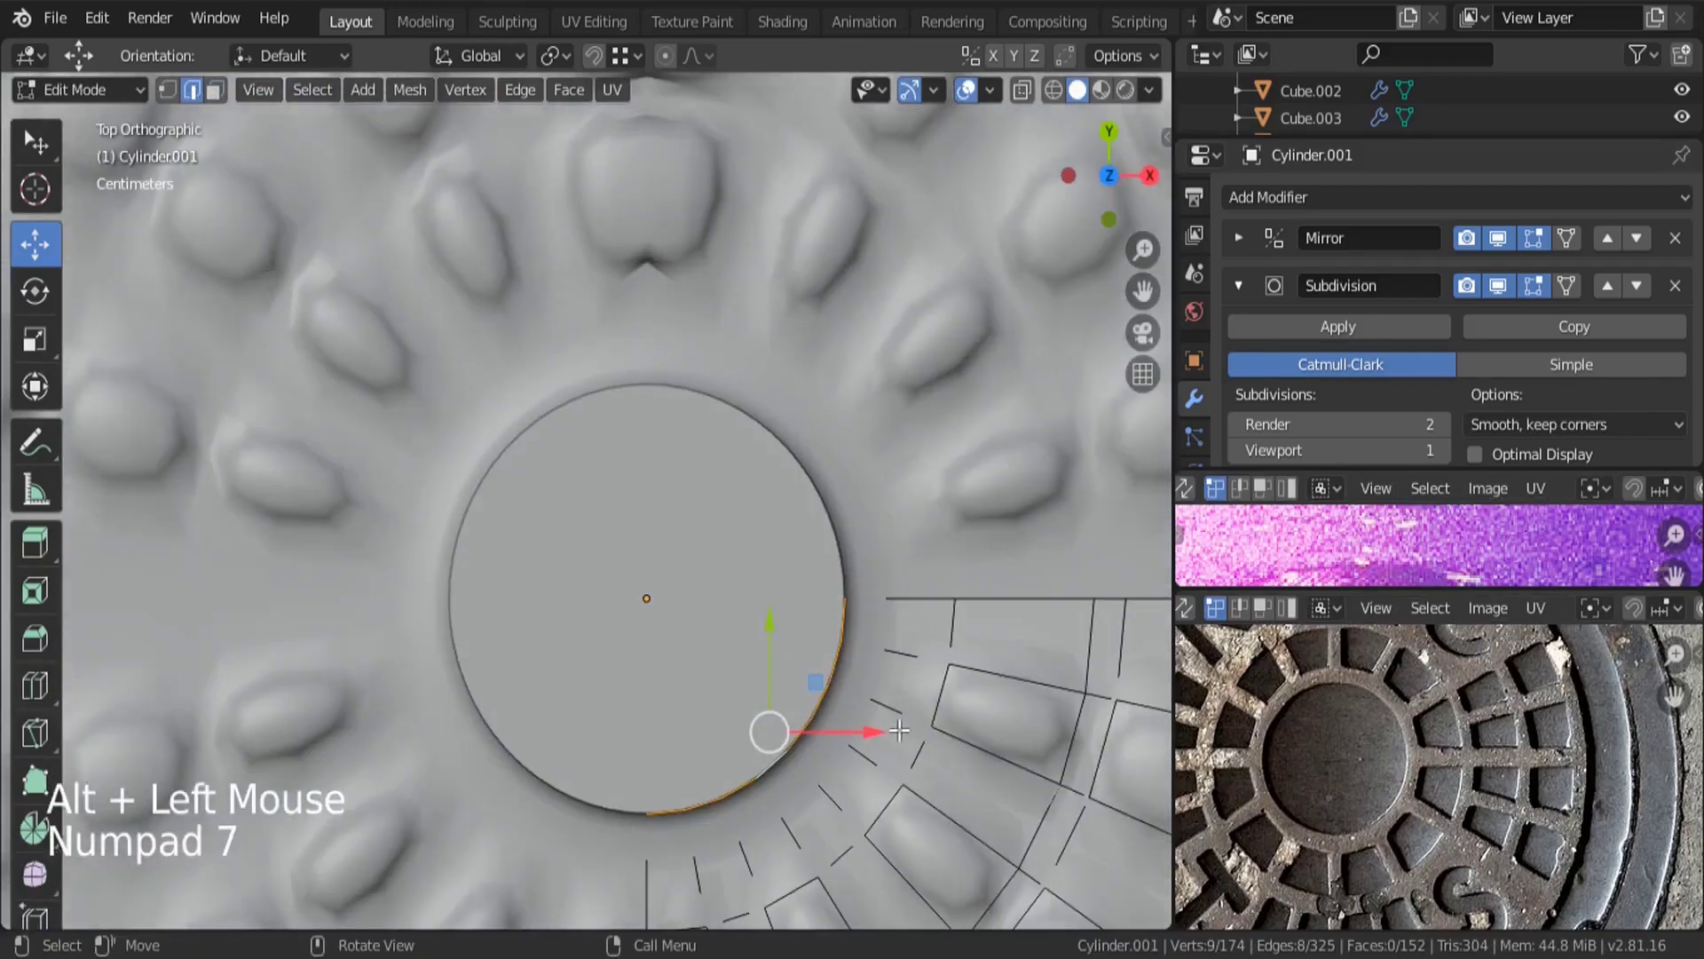
key("e")
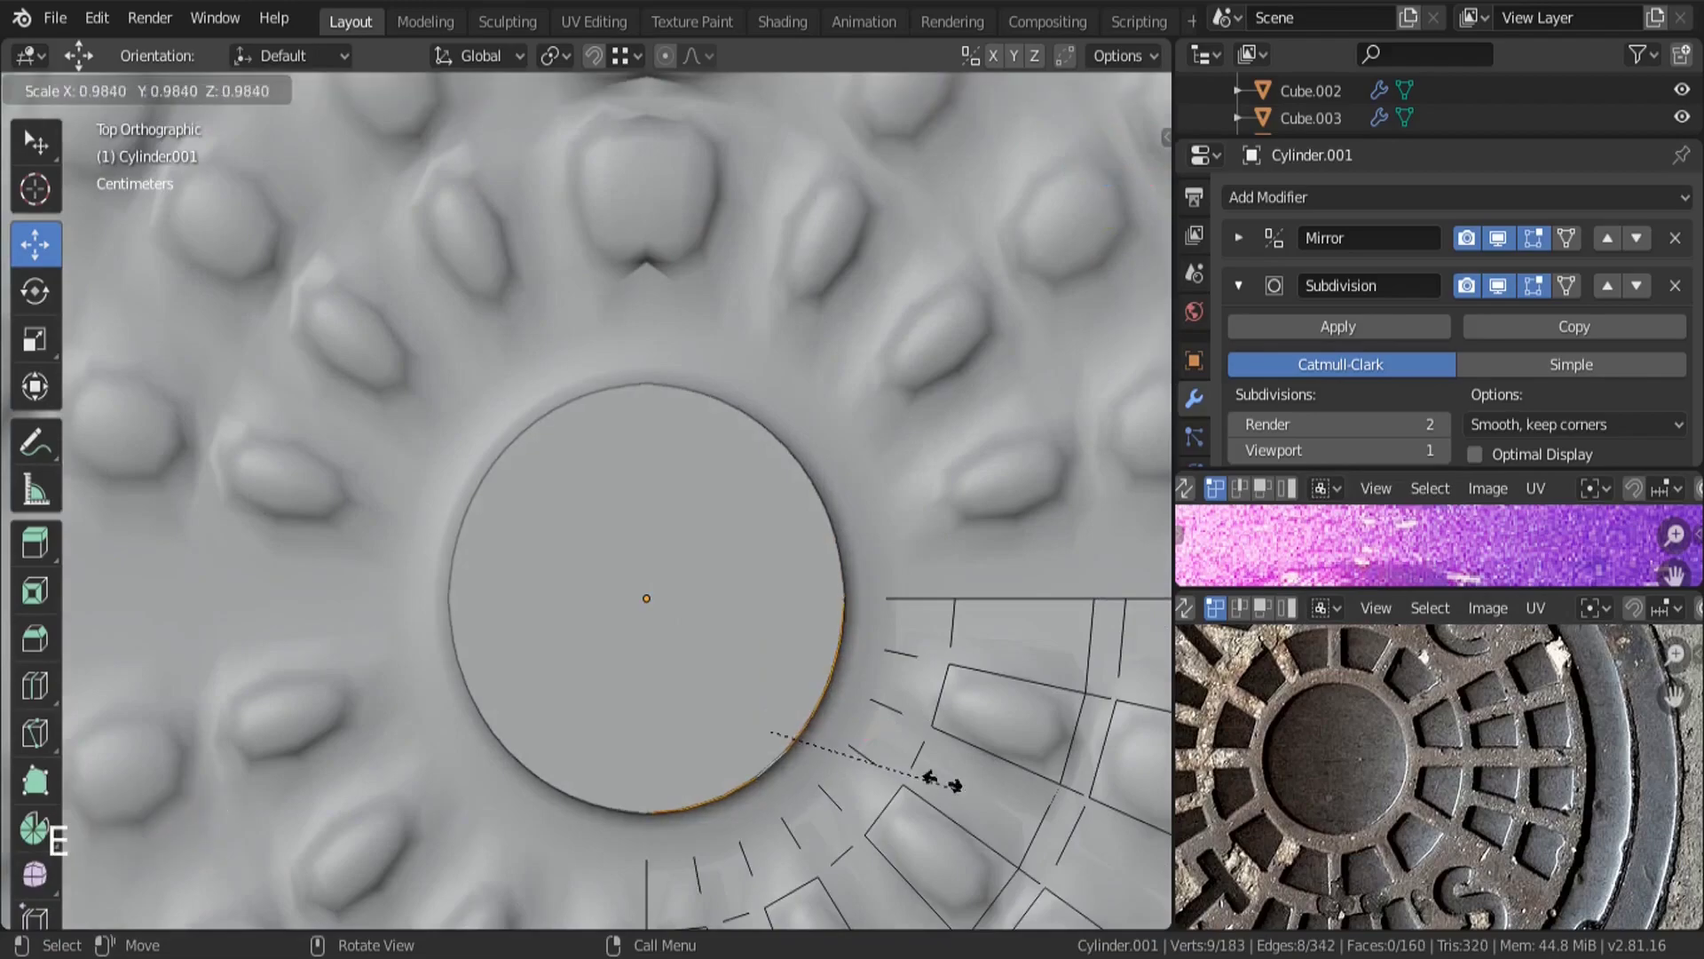
left_click(848, 738)
left_click_drag(817, 721, 742, 721)
left_click_drag(703, 654, 700, 550)
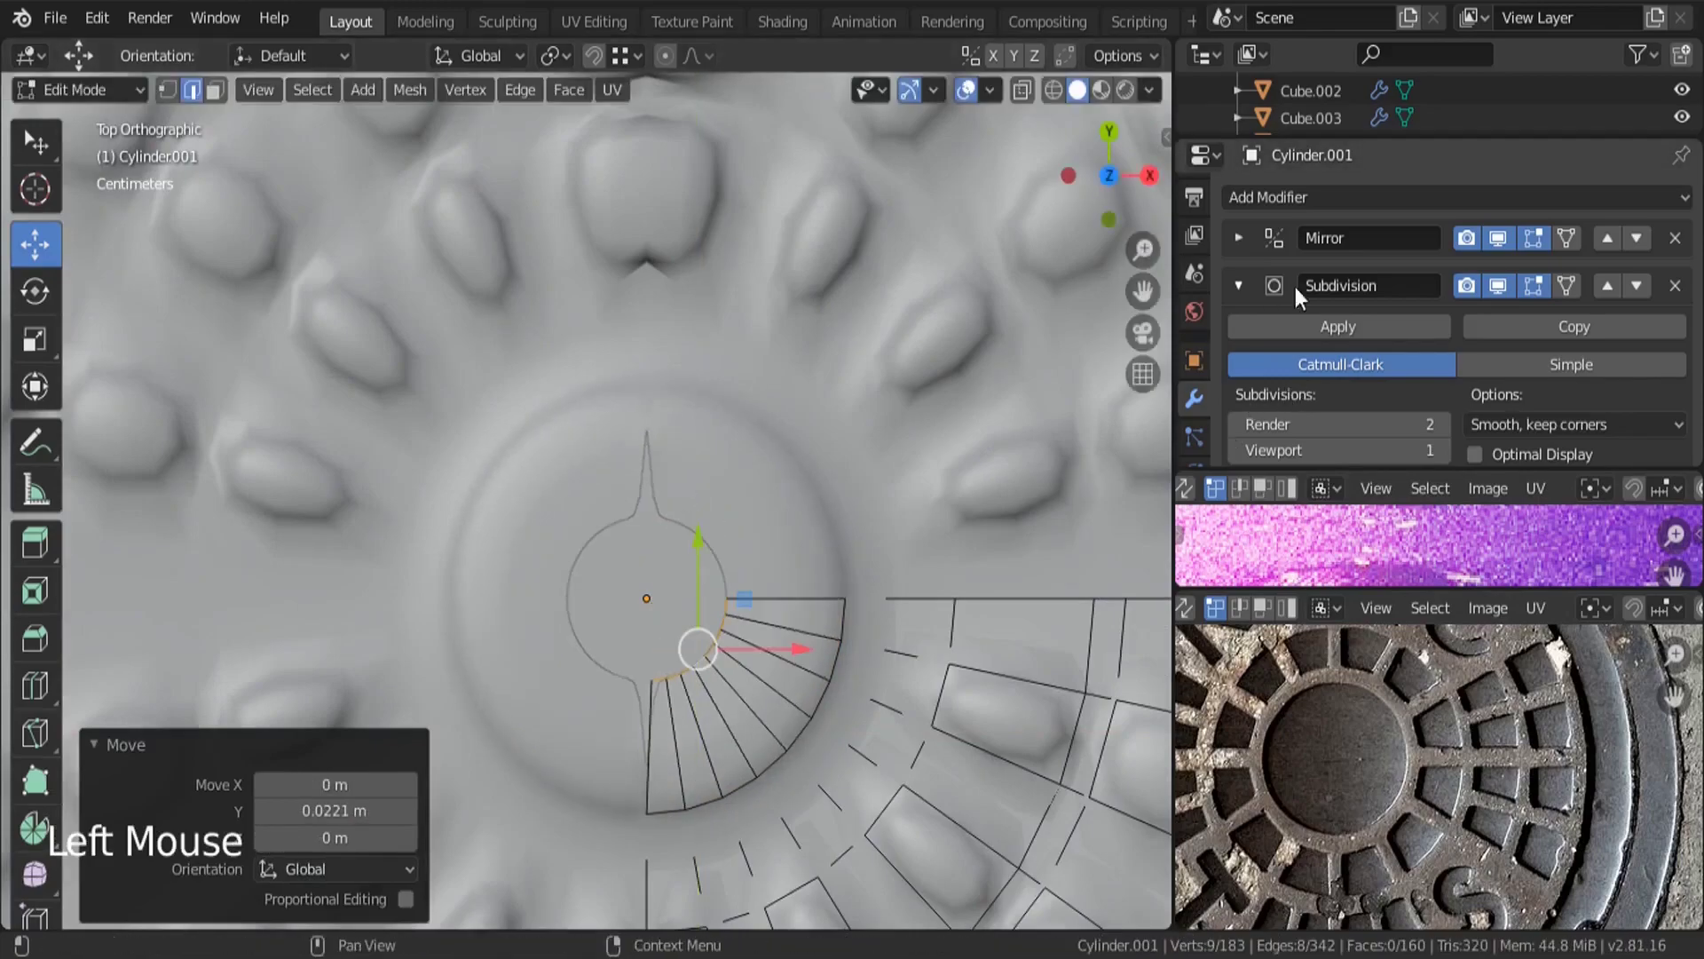
Enable Clipping in the cover's Mirror modifier.
left_click(1233, 249)
scroll(1399, 365, "down", 3)
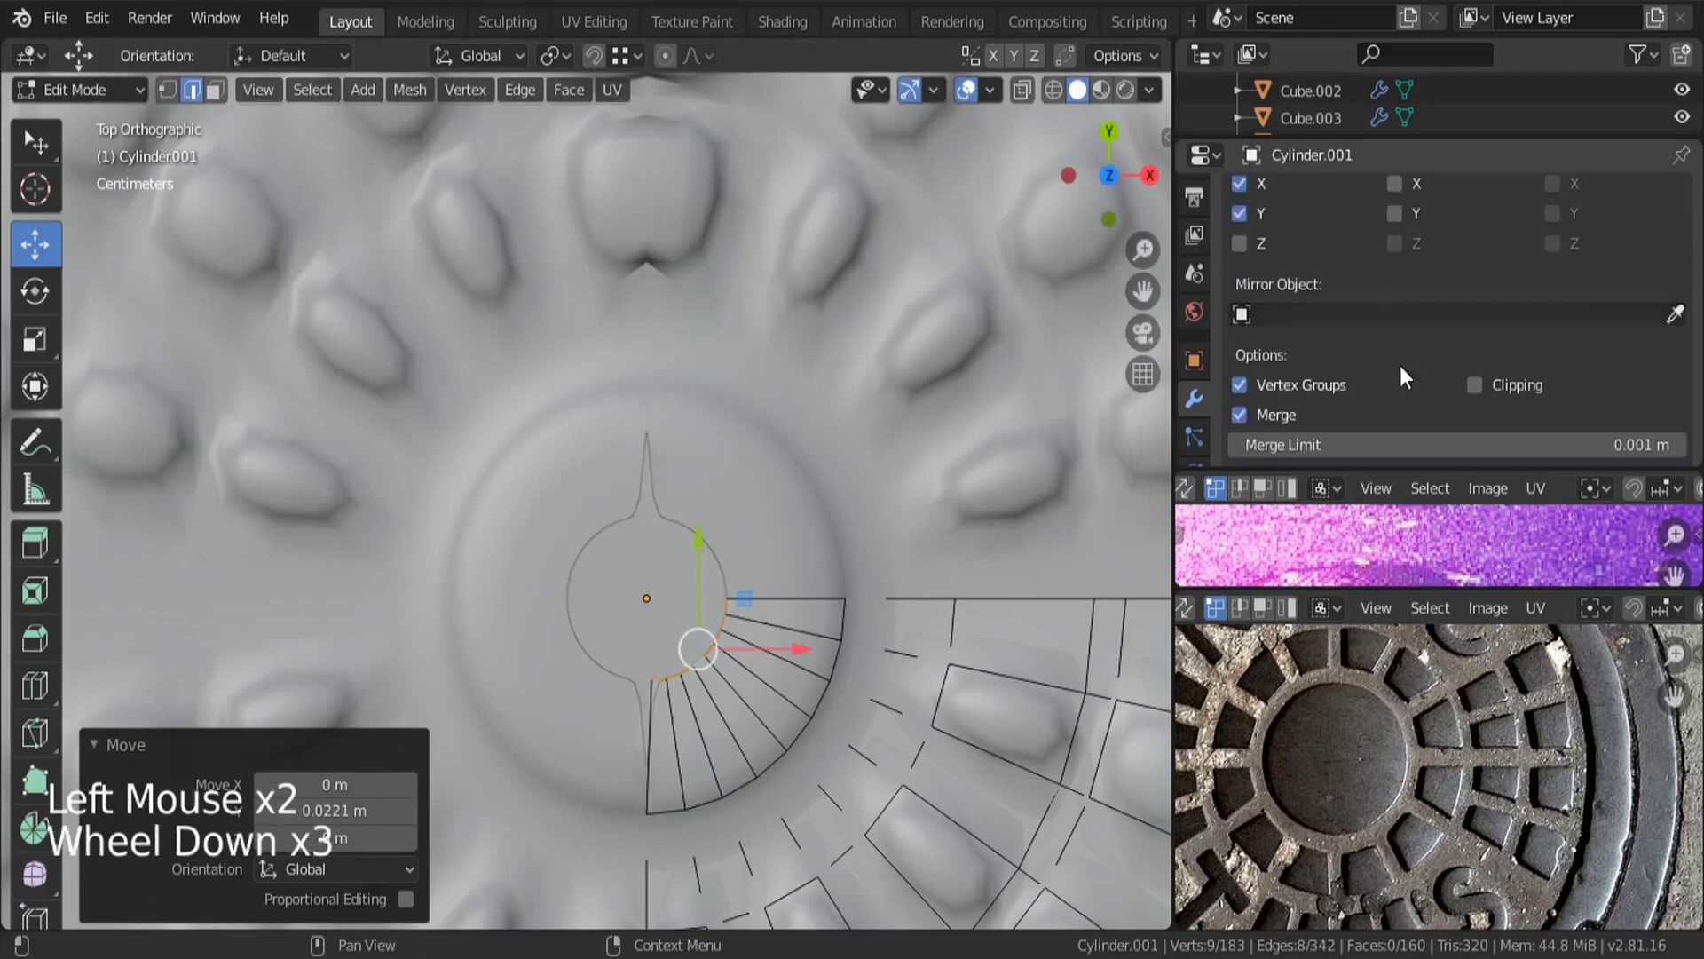
left_click(1475, 385)
scroll(817, 568, "up", 3)
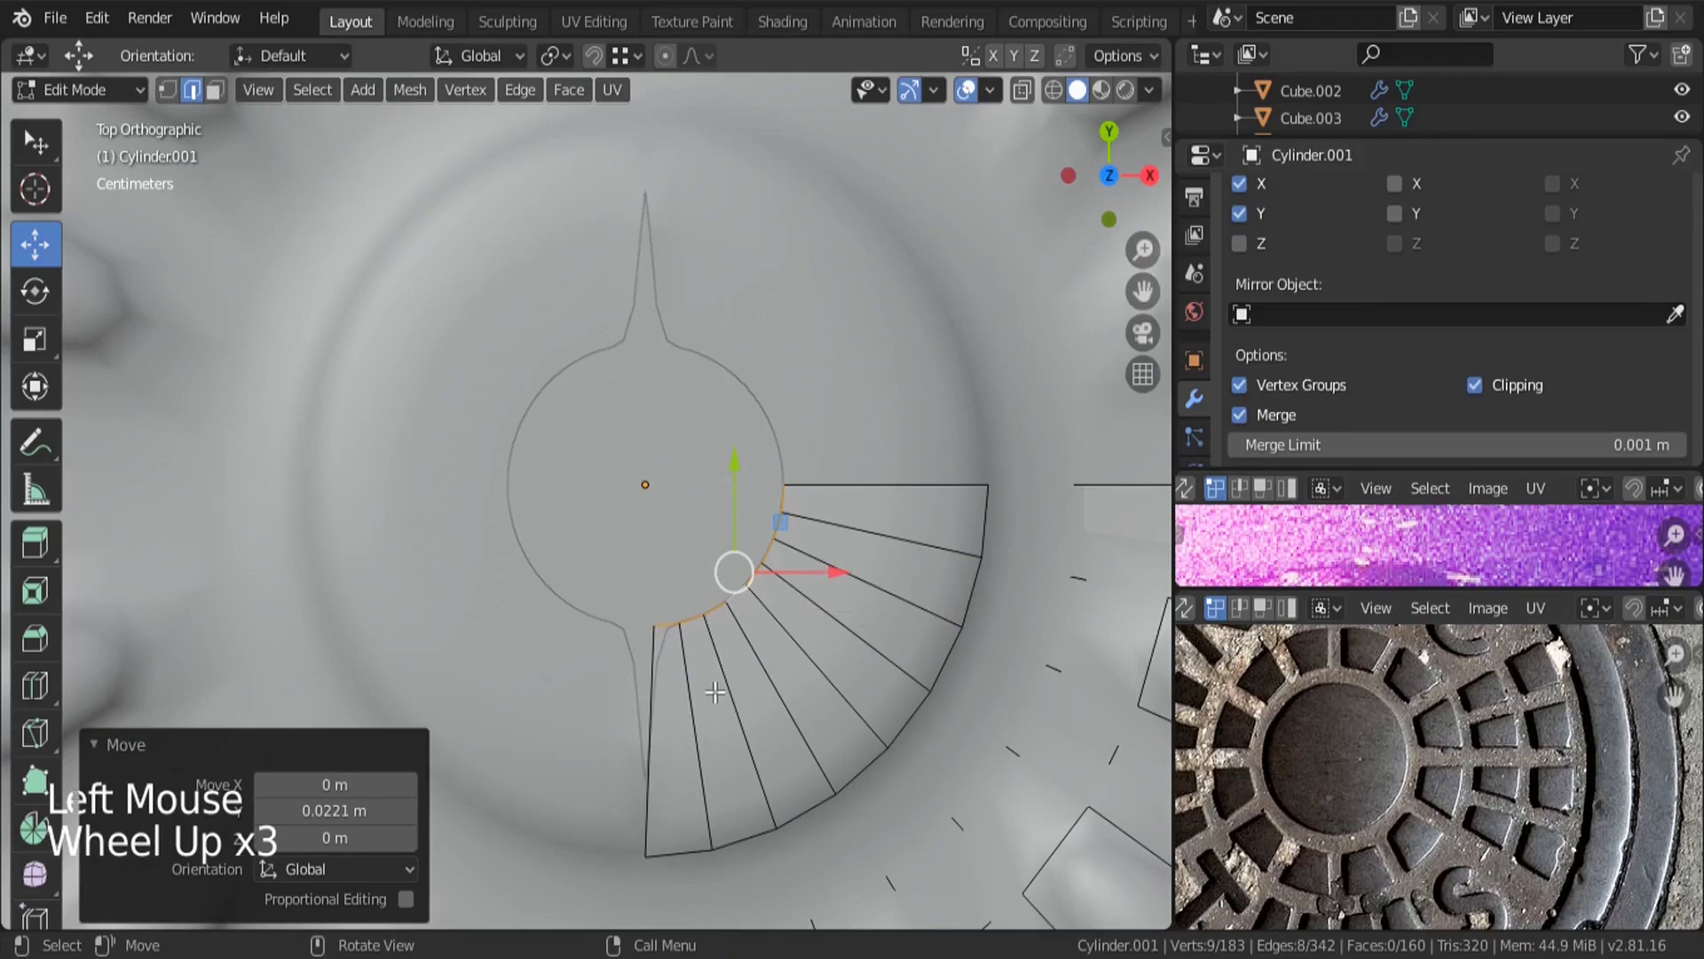
Add one centred loop cut around the extruded inner faces and move their innermost edge loop to the mirror centre.
key("ctrl+r")
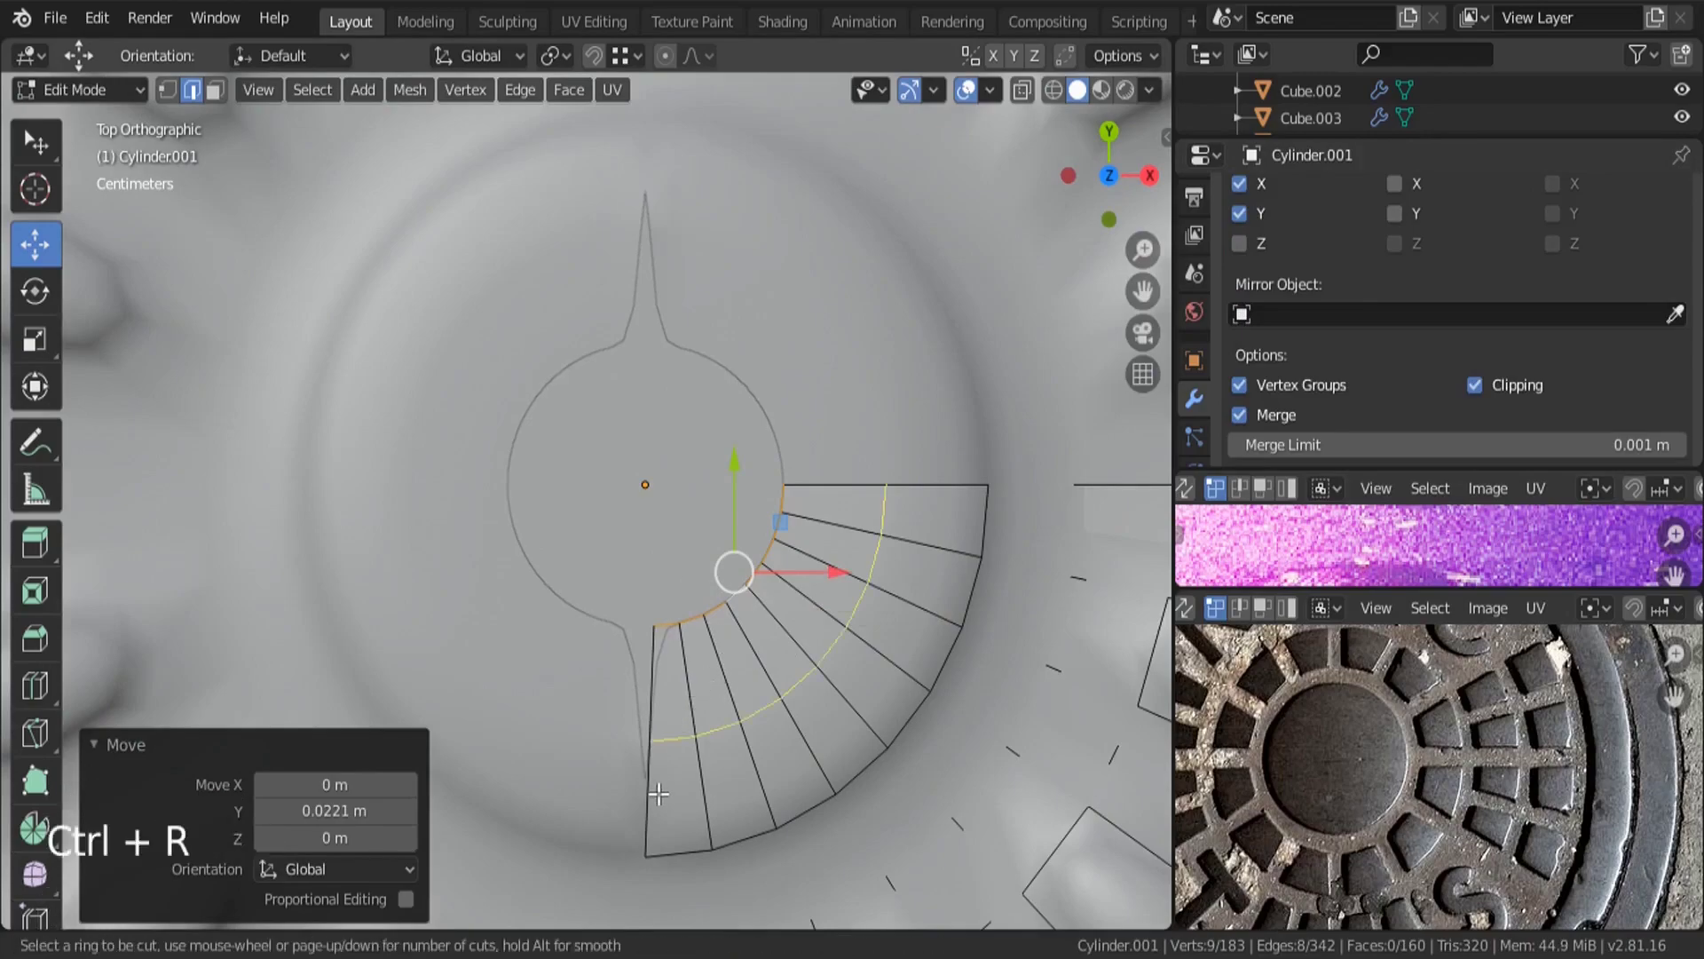
left_click(659, 794)
right_click(659, 794)
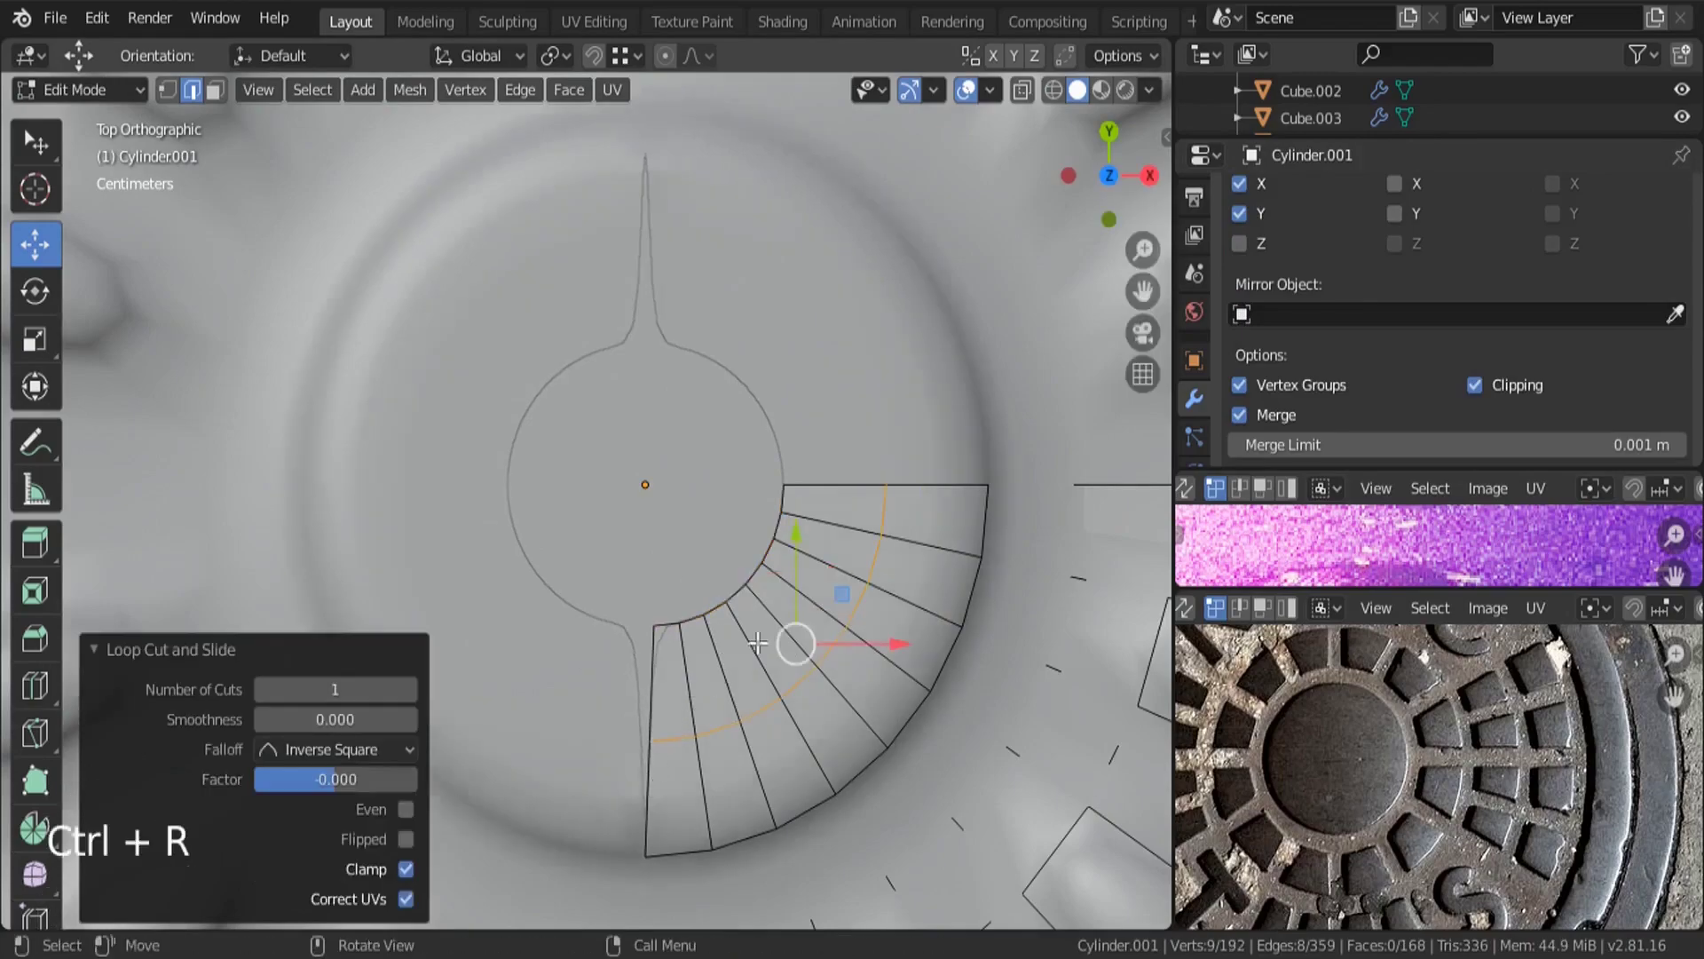
left_click(732, 588, "alt")
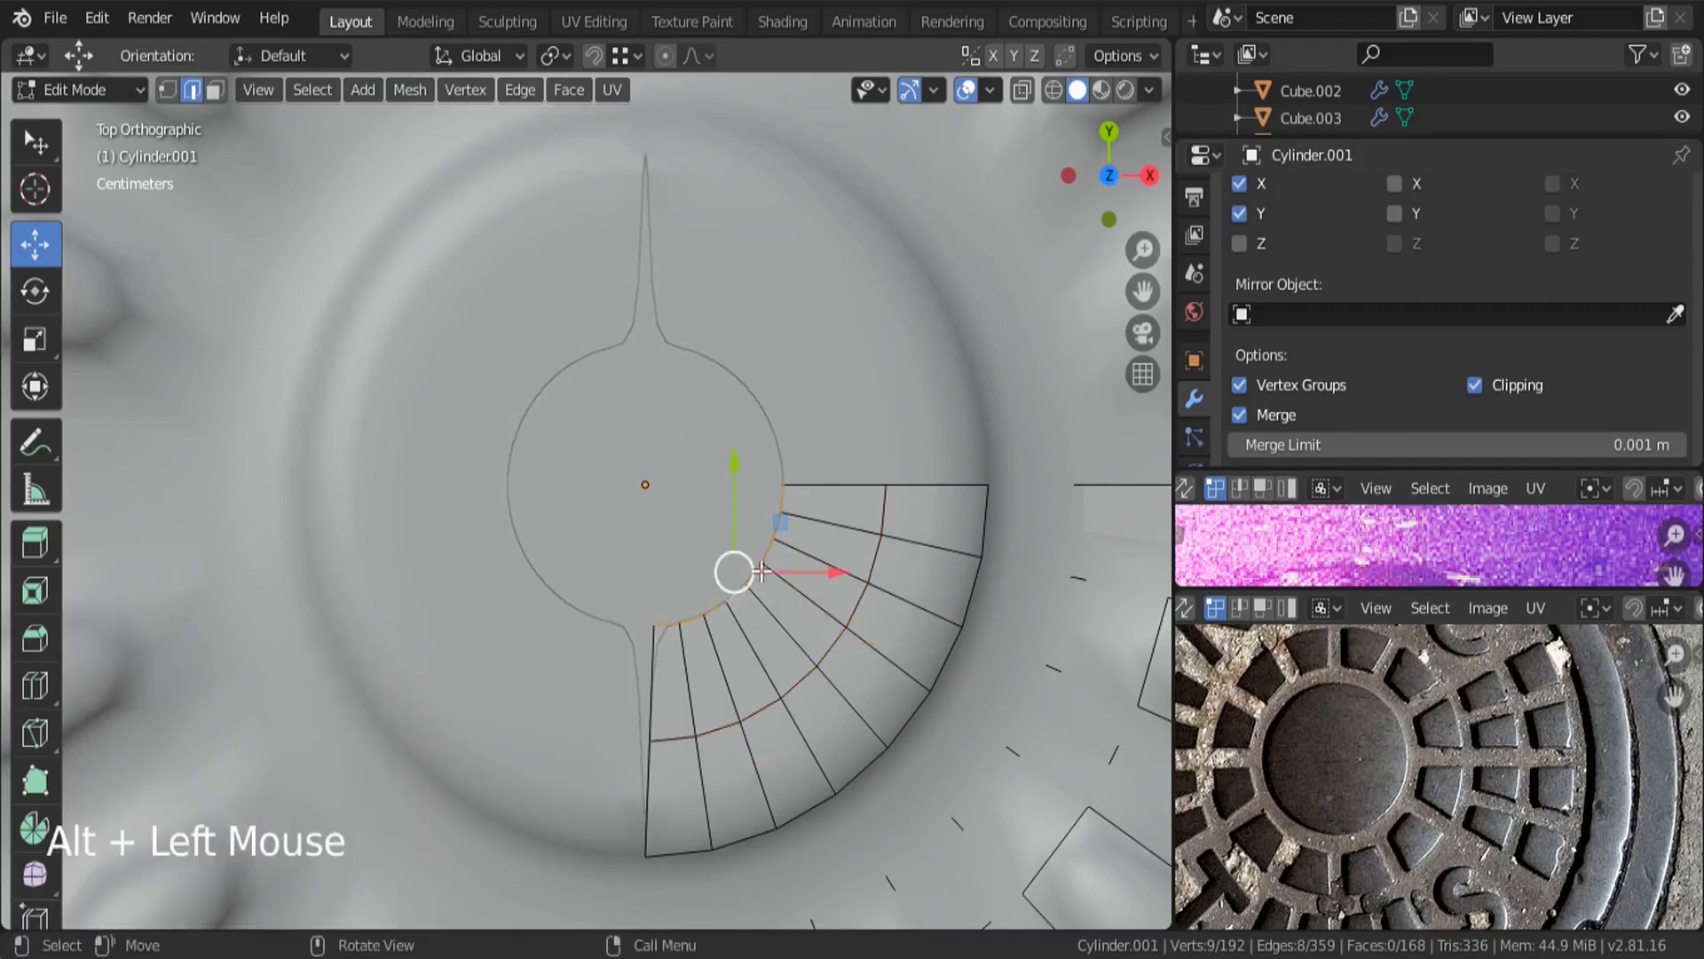
left_click_drag(731, 463, 731, 387)
left_click_drag(779, 497, 680, 514)
Select the vertices gathered at the cover's centre, scale them to 0 and move the collapsed point up along Y.
left_click(167, 90)
key("a")
key("a")
key("a")
key("c")
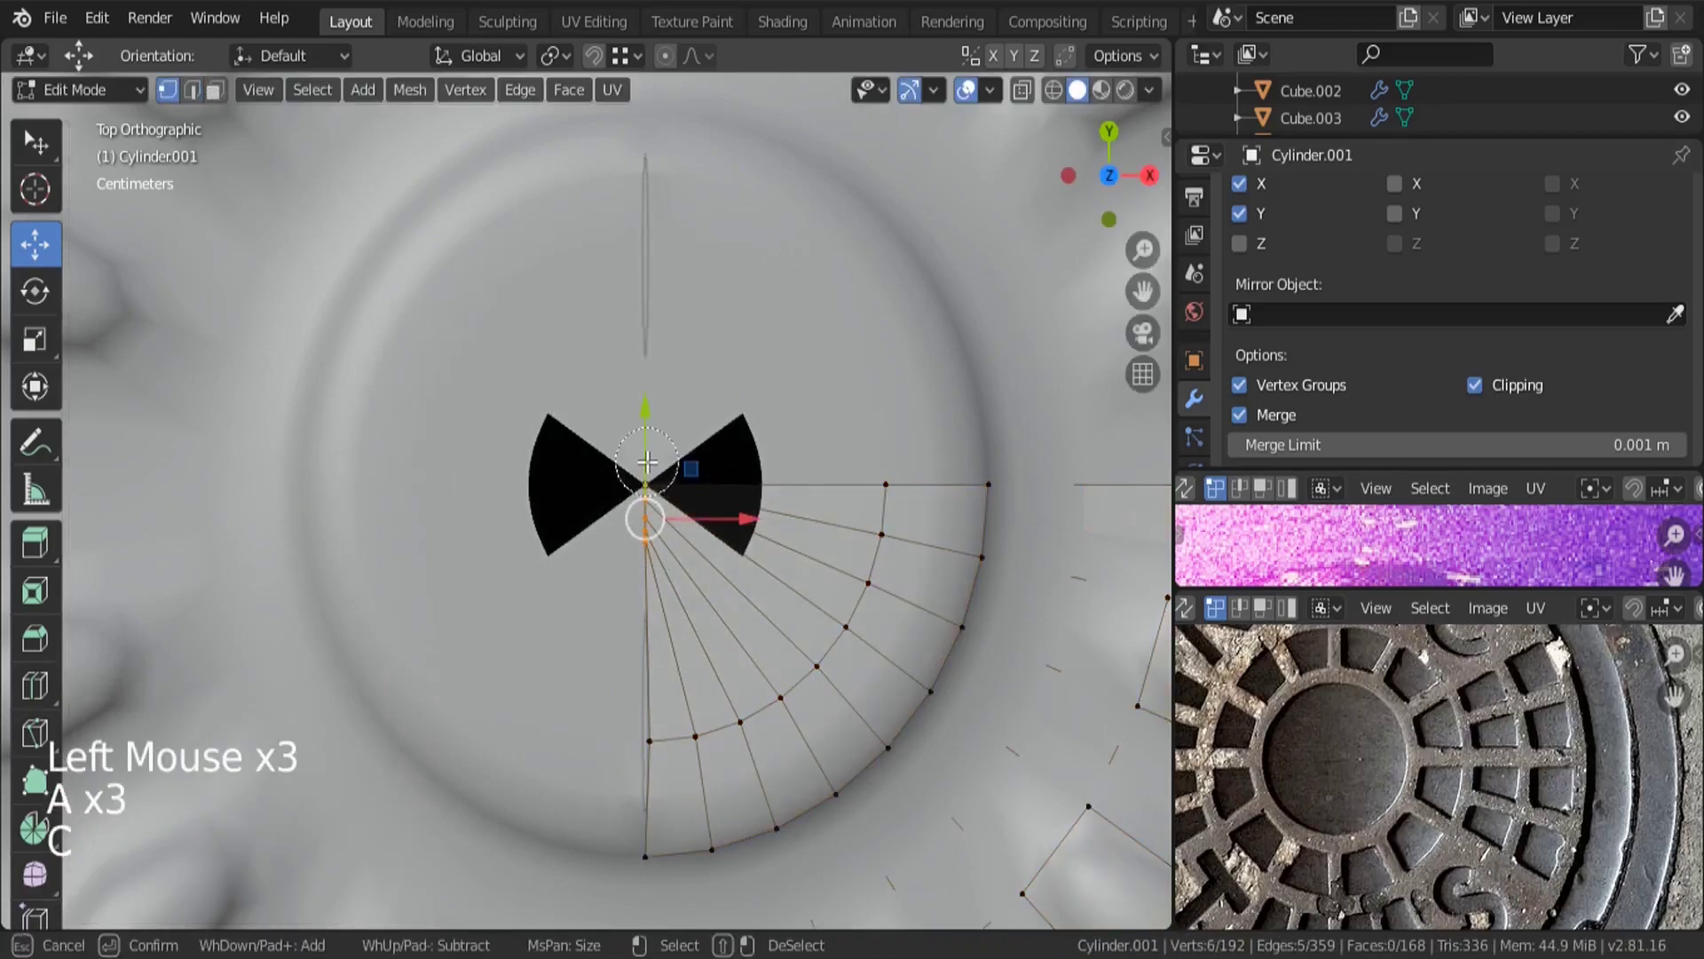
right_click(647, 461)
key("s")
key("0")
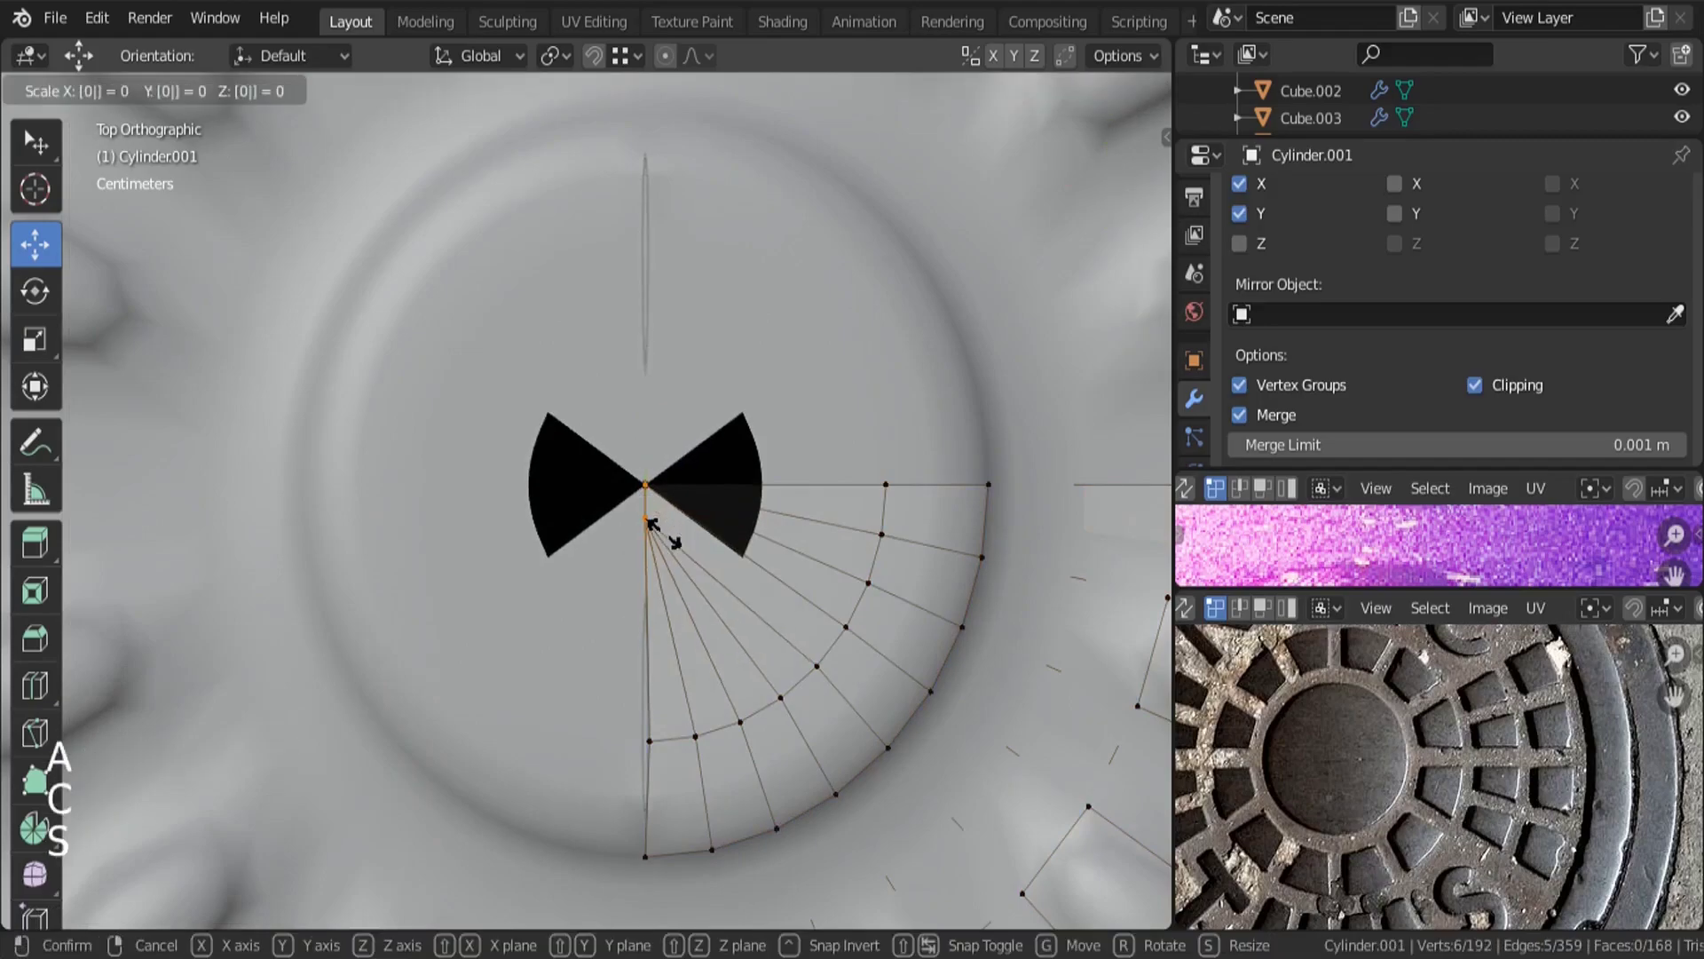
key("Return")
left_click_drag(646, 410, 641, 363)
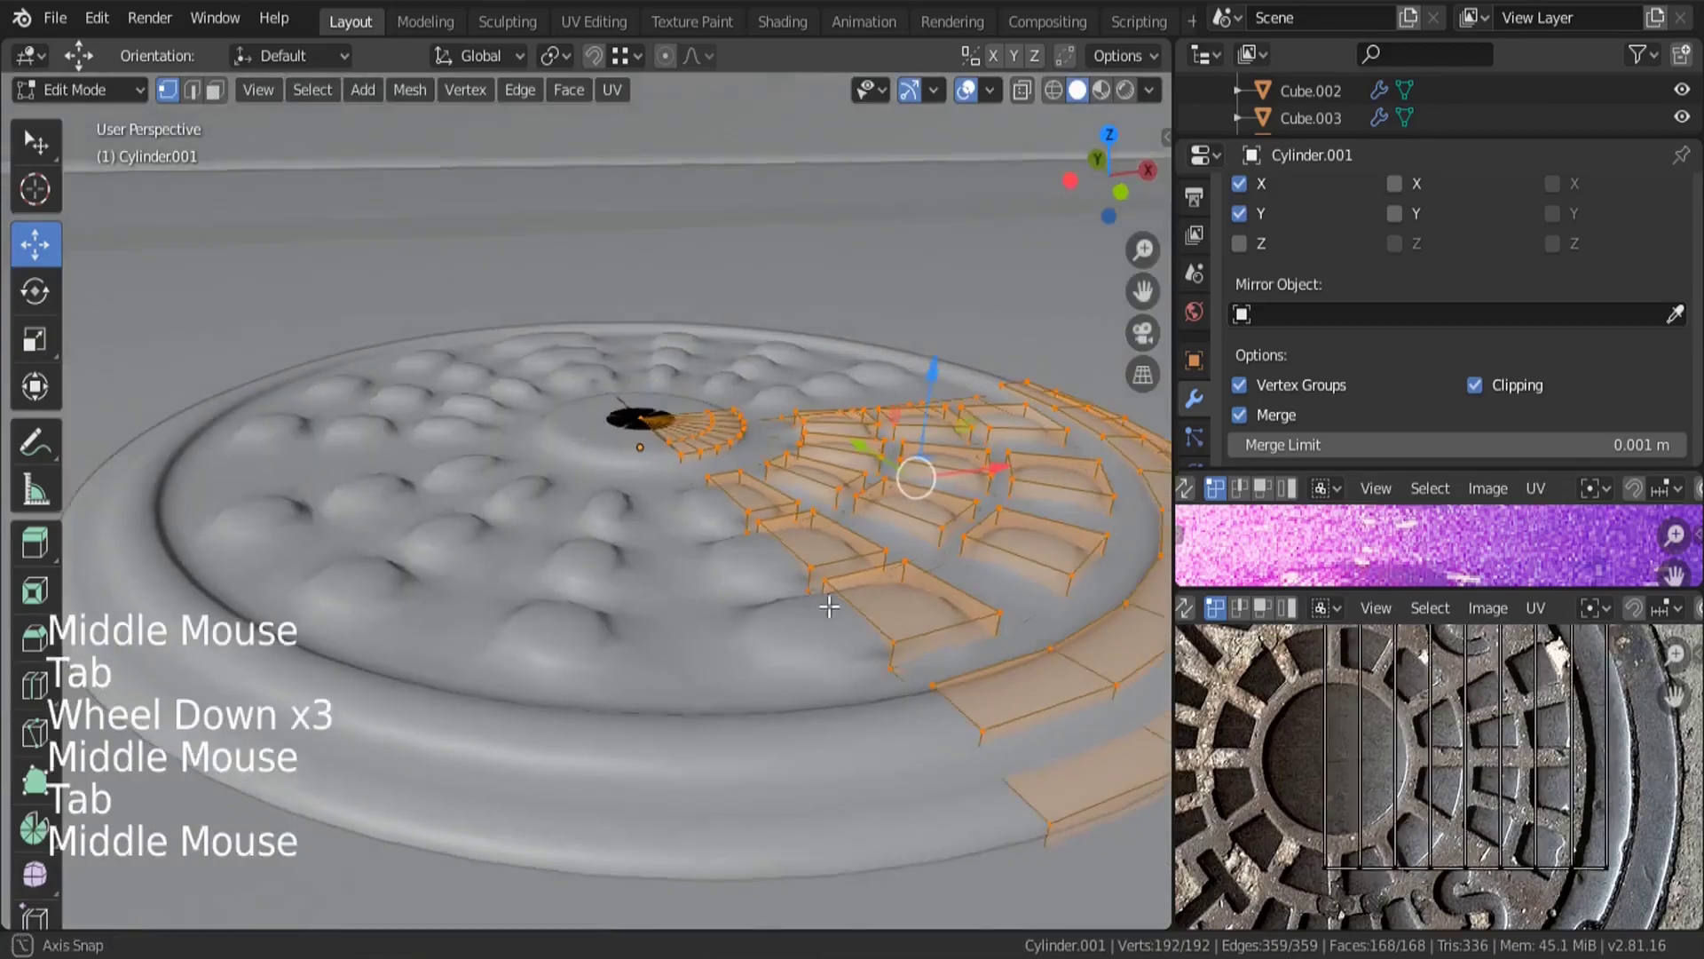
Display the cover in wireframe and select two faces of the outermost block at the mirror seam in face selection mode.
middle_click_drag(829, 600, 810, 598)
middle_click_drag(802, 677, 762, 658)
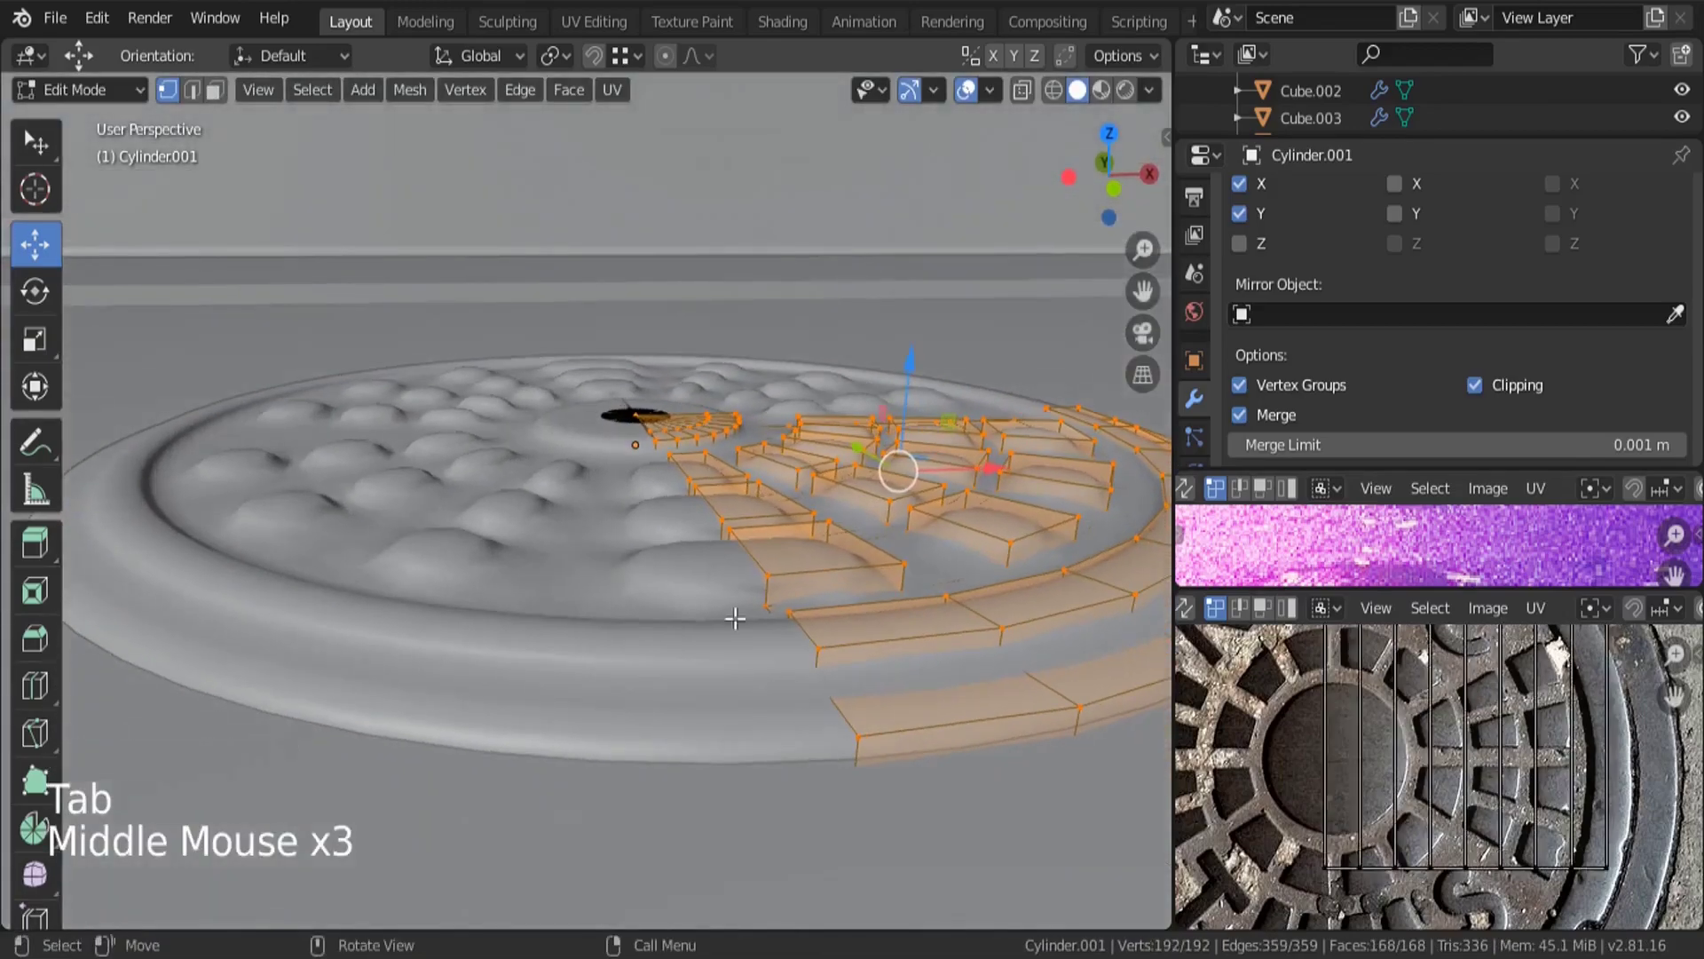
key("z")
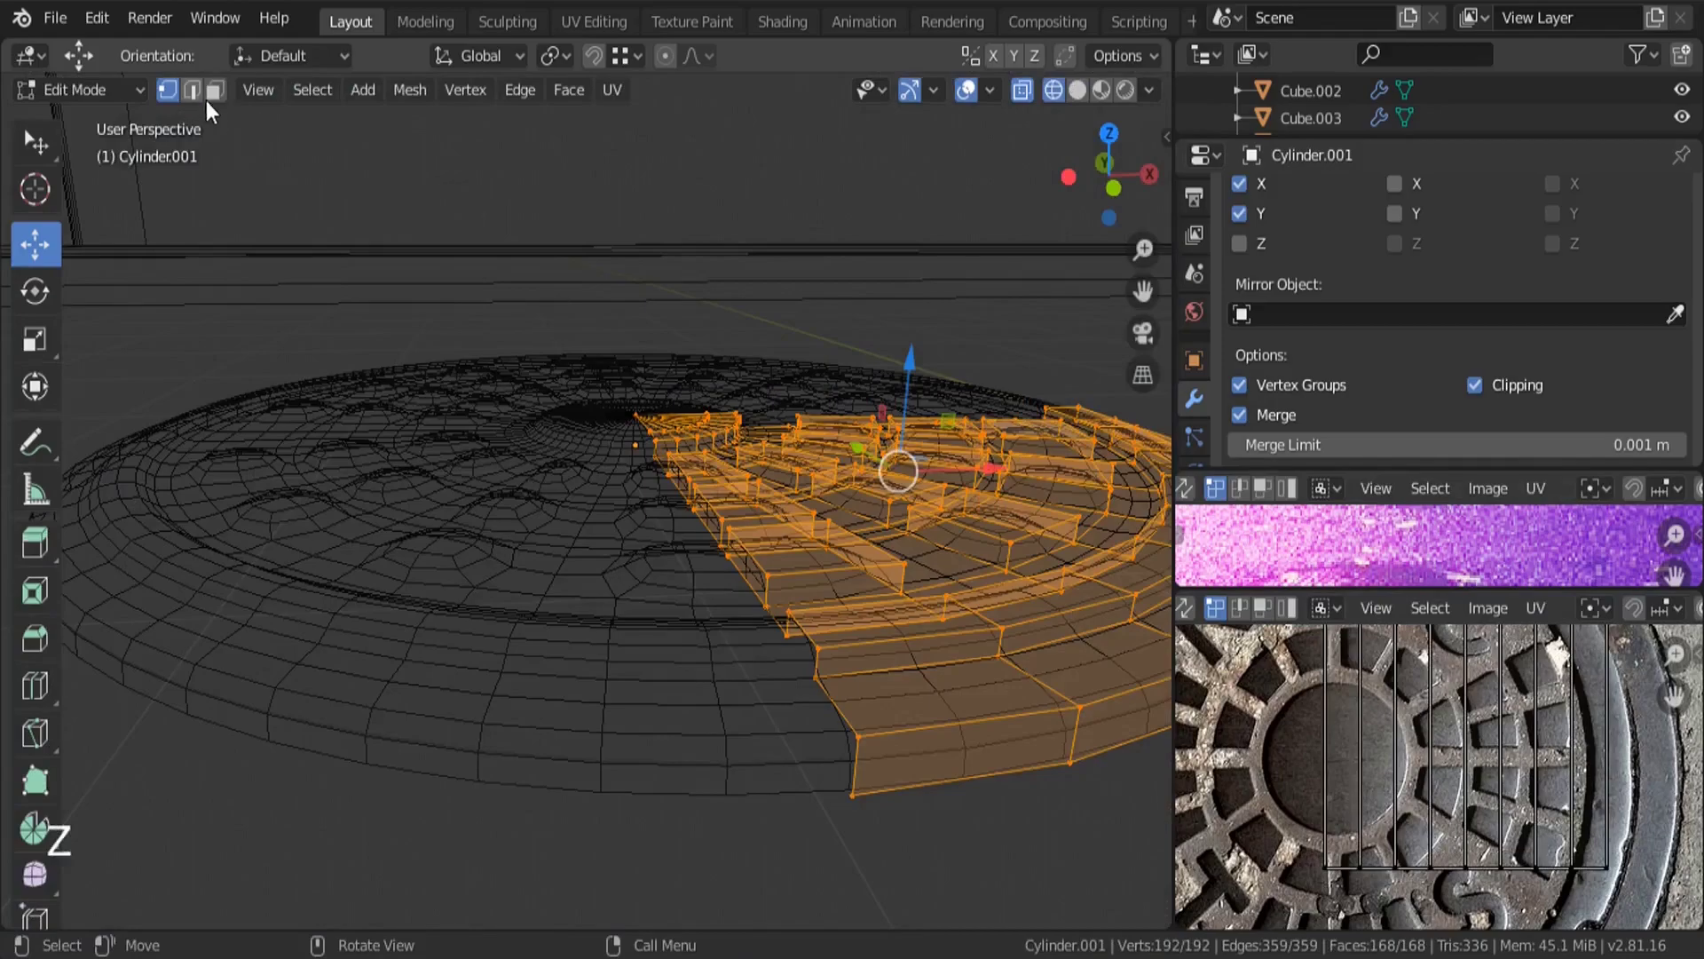
left_click(213, 91)
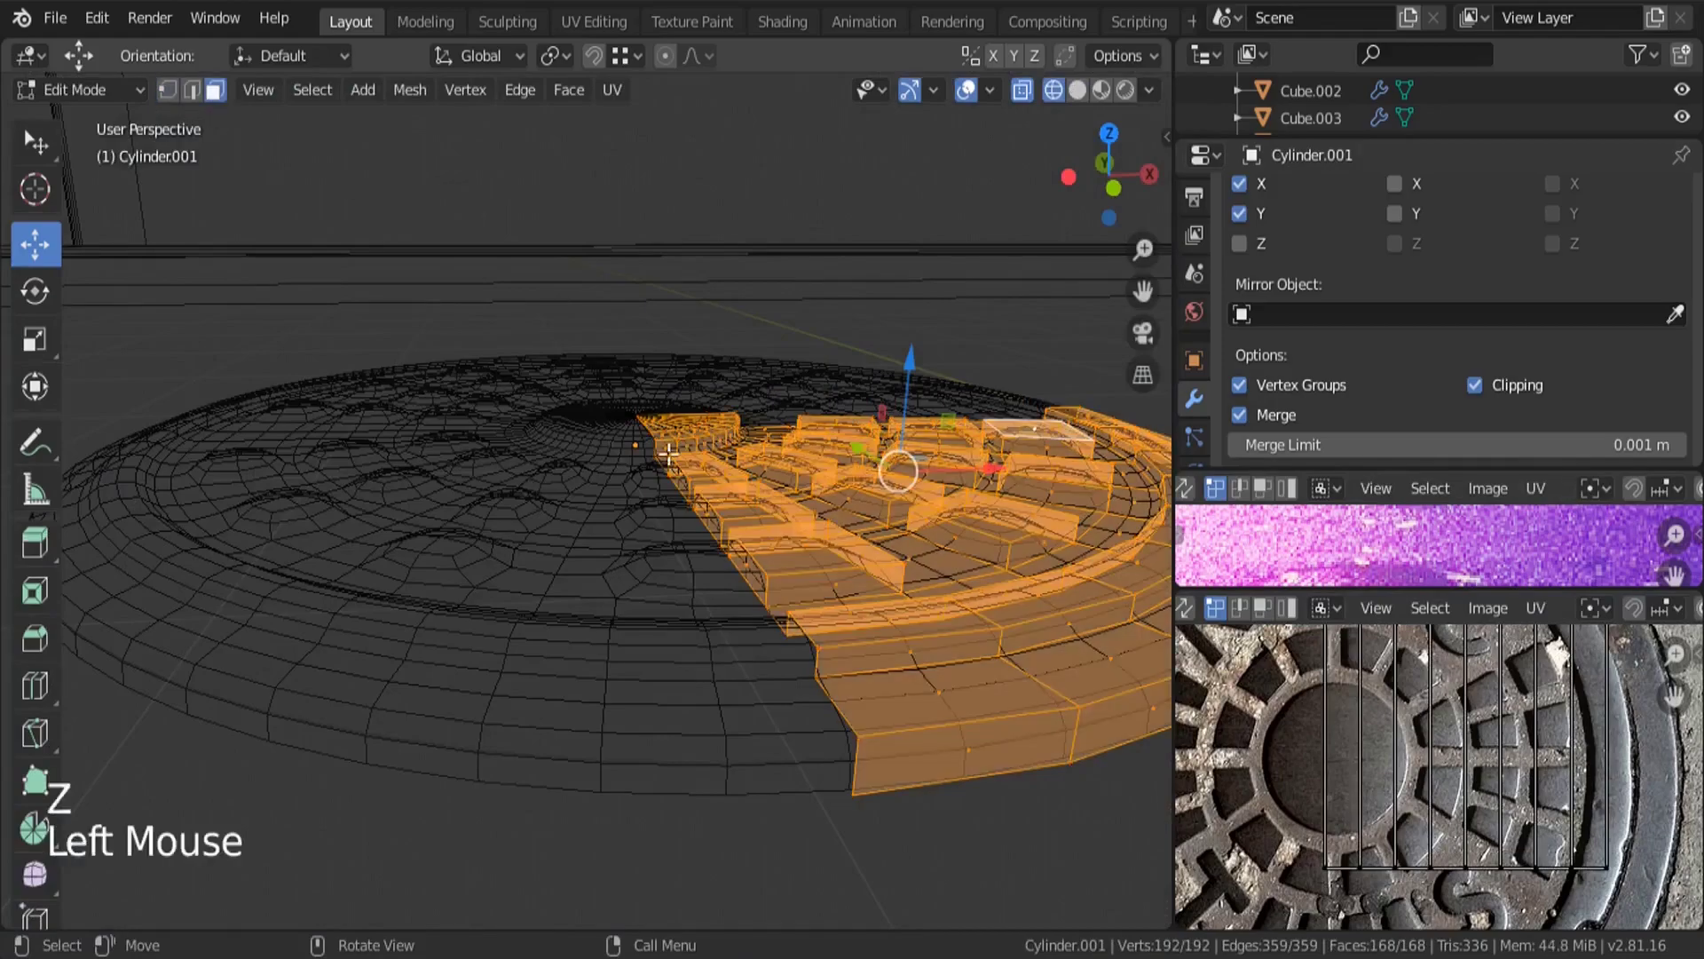
scroll(756, 582, "up", 2)
left_click(735, 522)
scroll(735, 528, "down", 3)
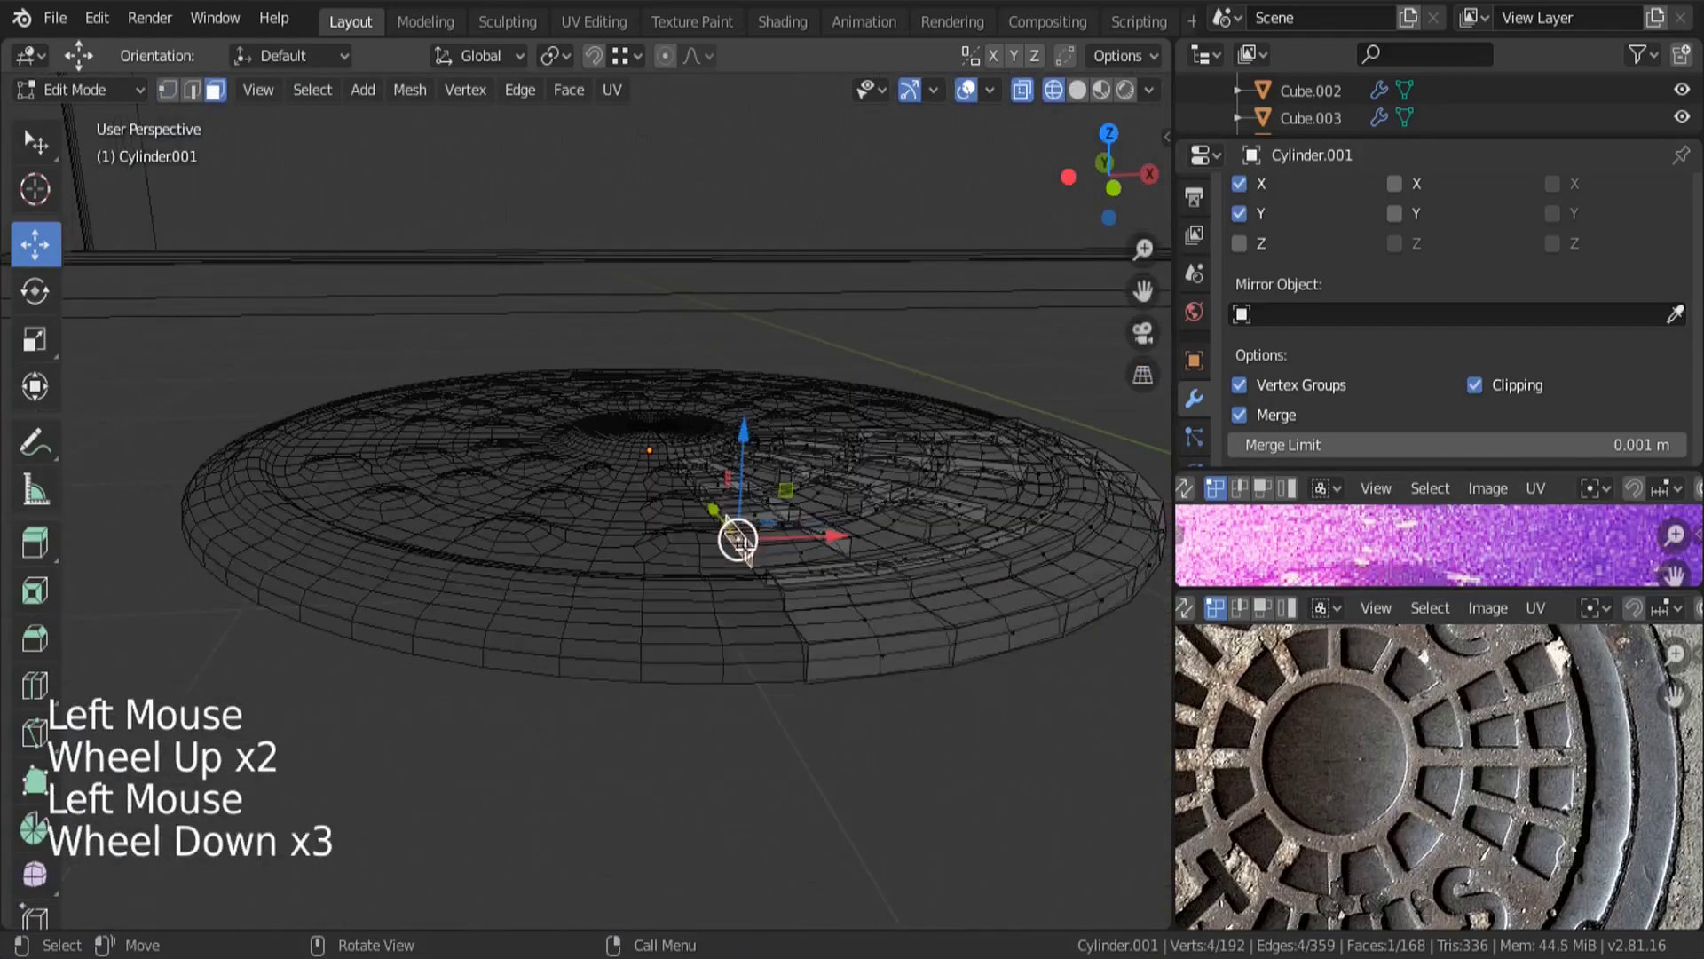
middle_click_drag(735, 533, 760, 598)
left_click(776, 627, "shift")
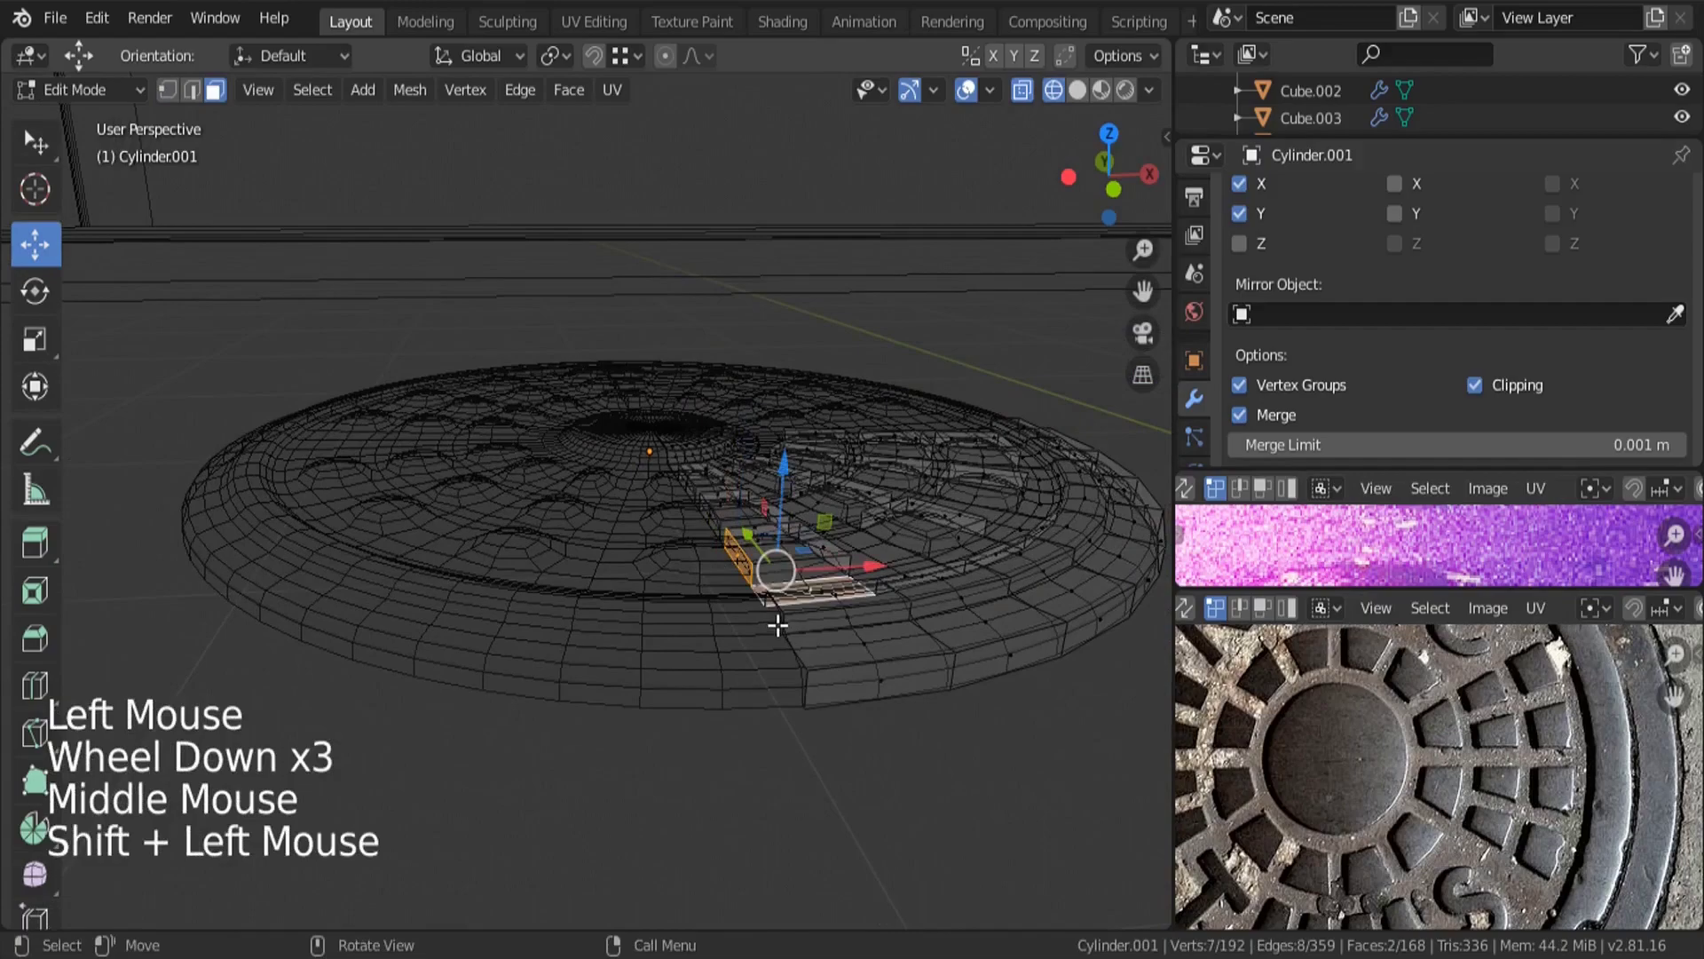
Clear the selection in top view and box-select the faces along the quarter's vertical mirror seam.
key("KP_7")
scroll(777, 626, "down", 3)
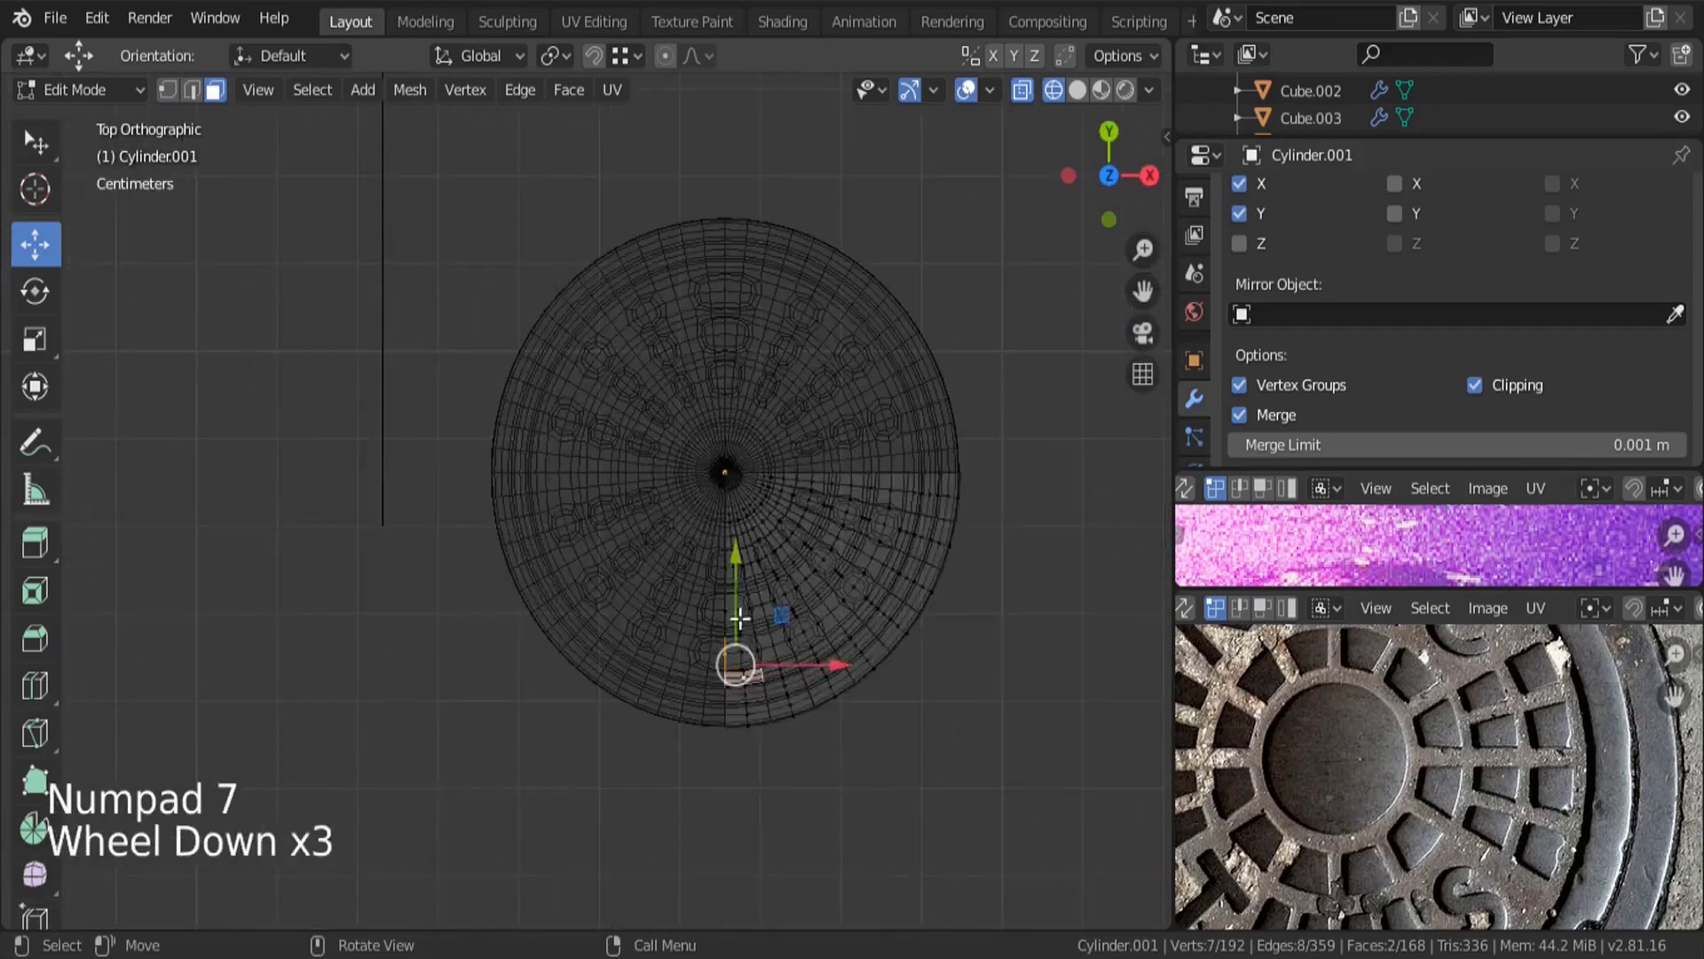
scroll(773, 598, "up", 3)
key("a")
key("a")
key("a")
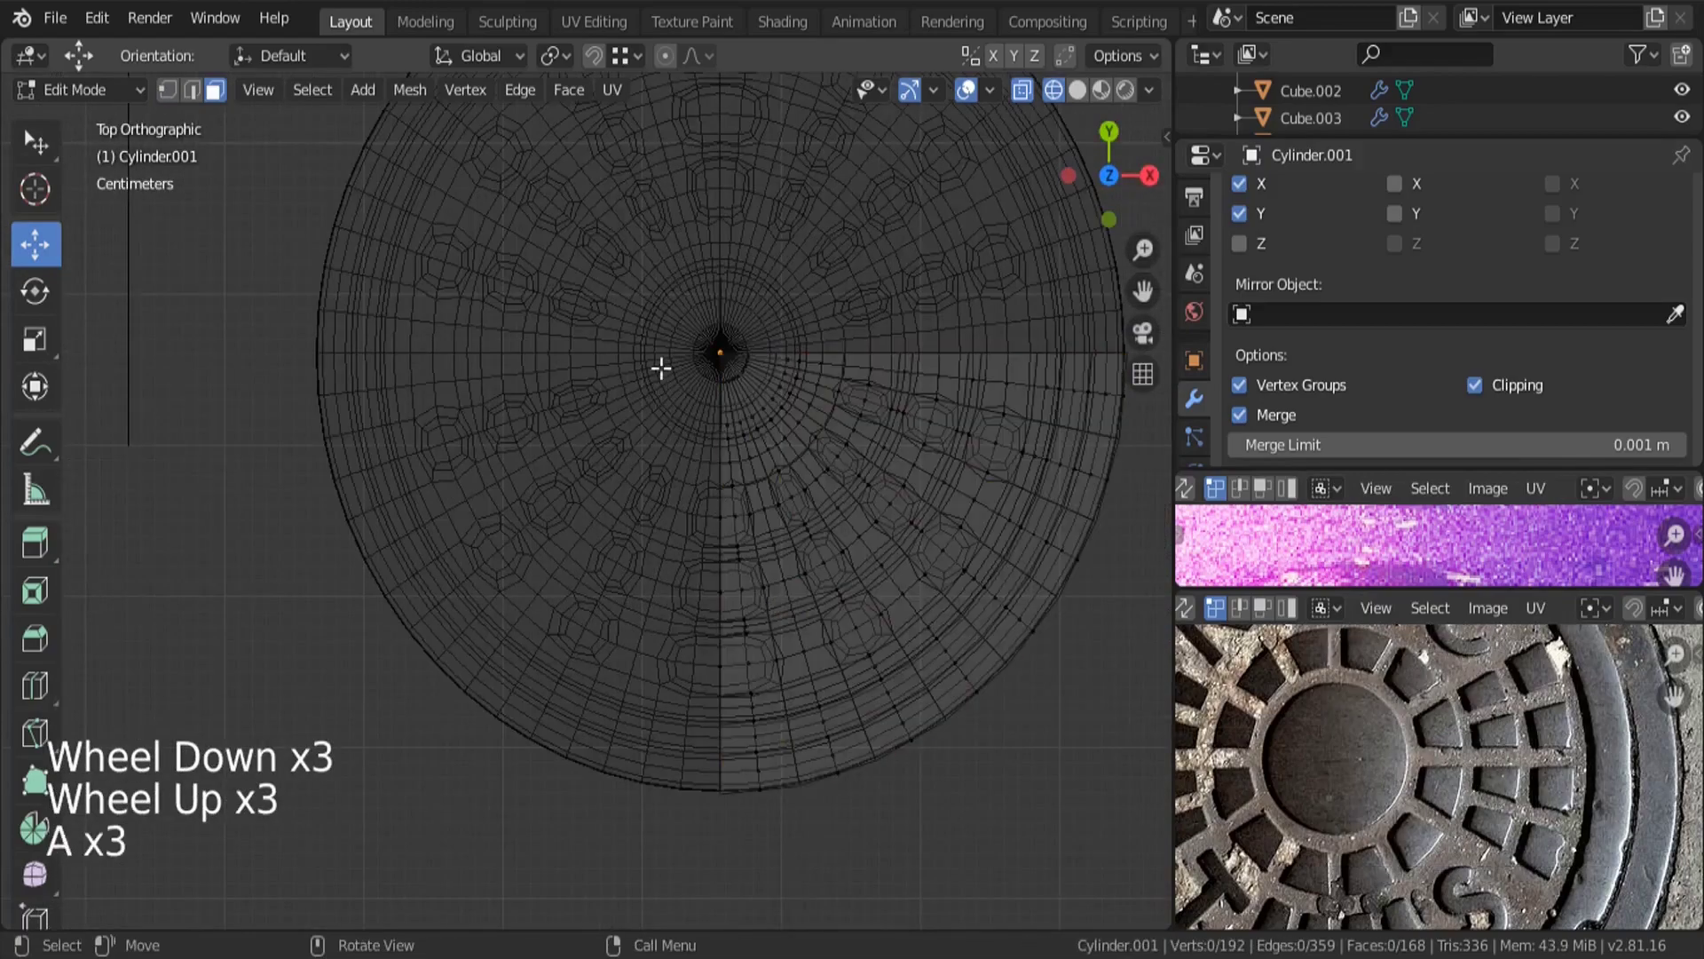
key("b")
left_click_drag(666, 295, 728, 872)
middle_click_drag(725, 754, 751, 571)
scroll(751, 571, "up", 4)
key("x")
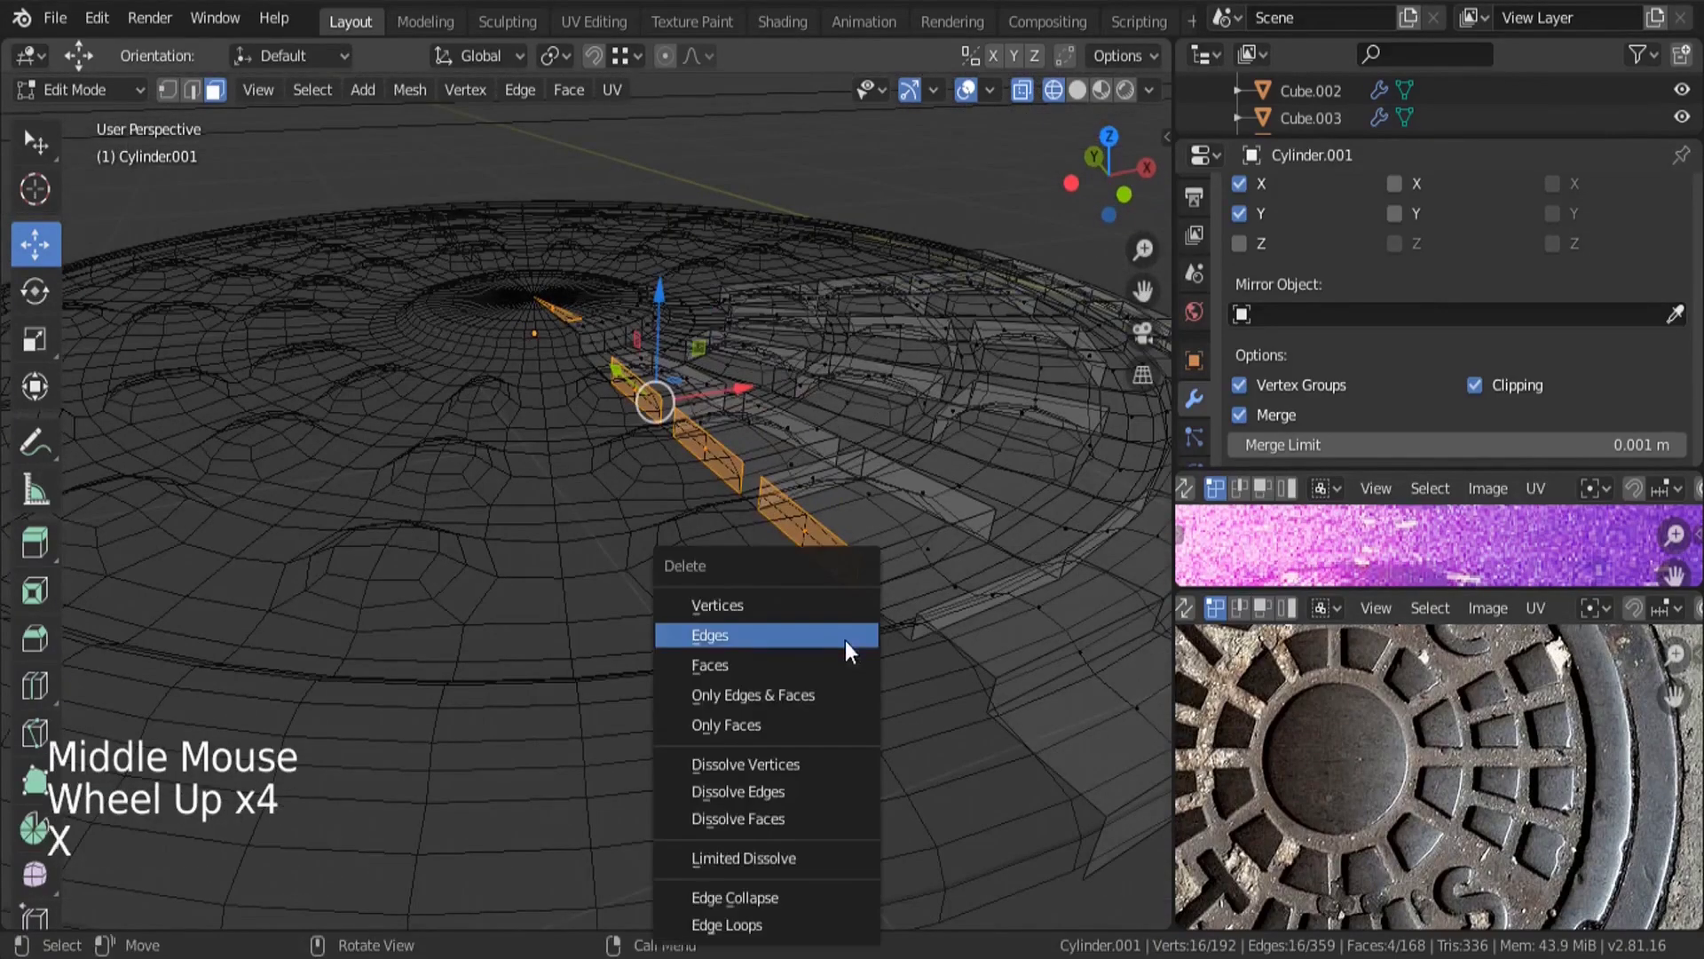
Return to solid shading, deselect the central face and delete the three block side faces on the seam, checking the cover in Object Mode.
key("z")
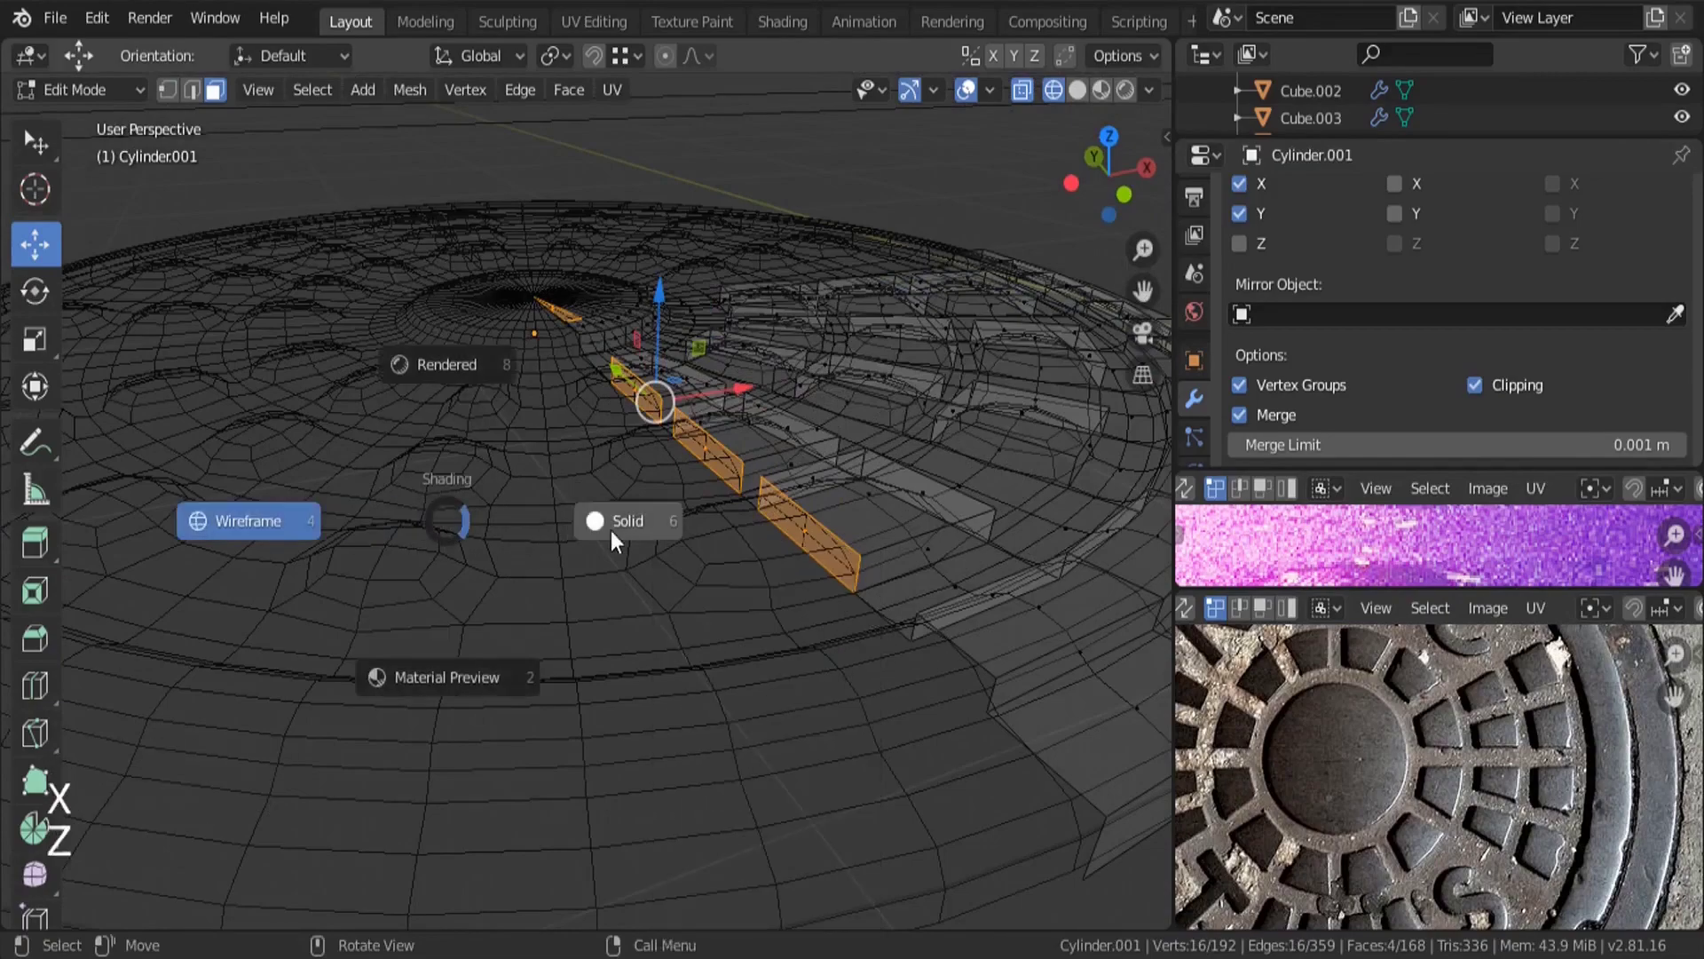
scroll(625, 541, "down", 3)
middle_click_drag(625, 541, 625, 497)
scroll(499, 368, "up", 10)
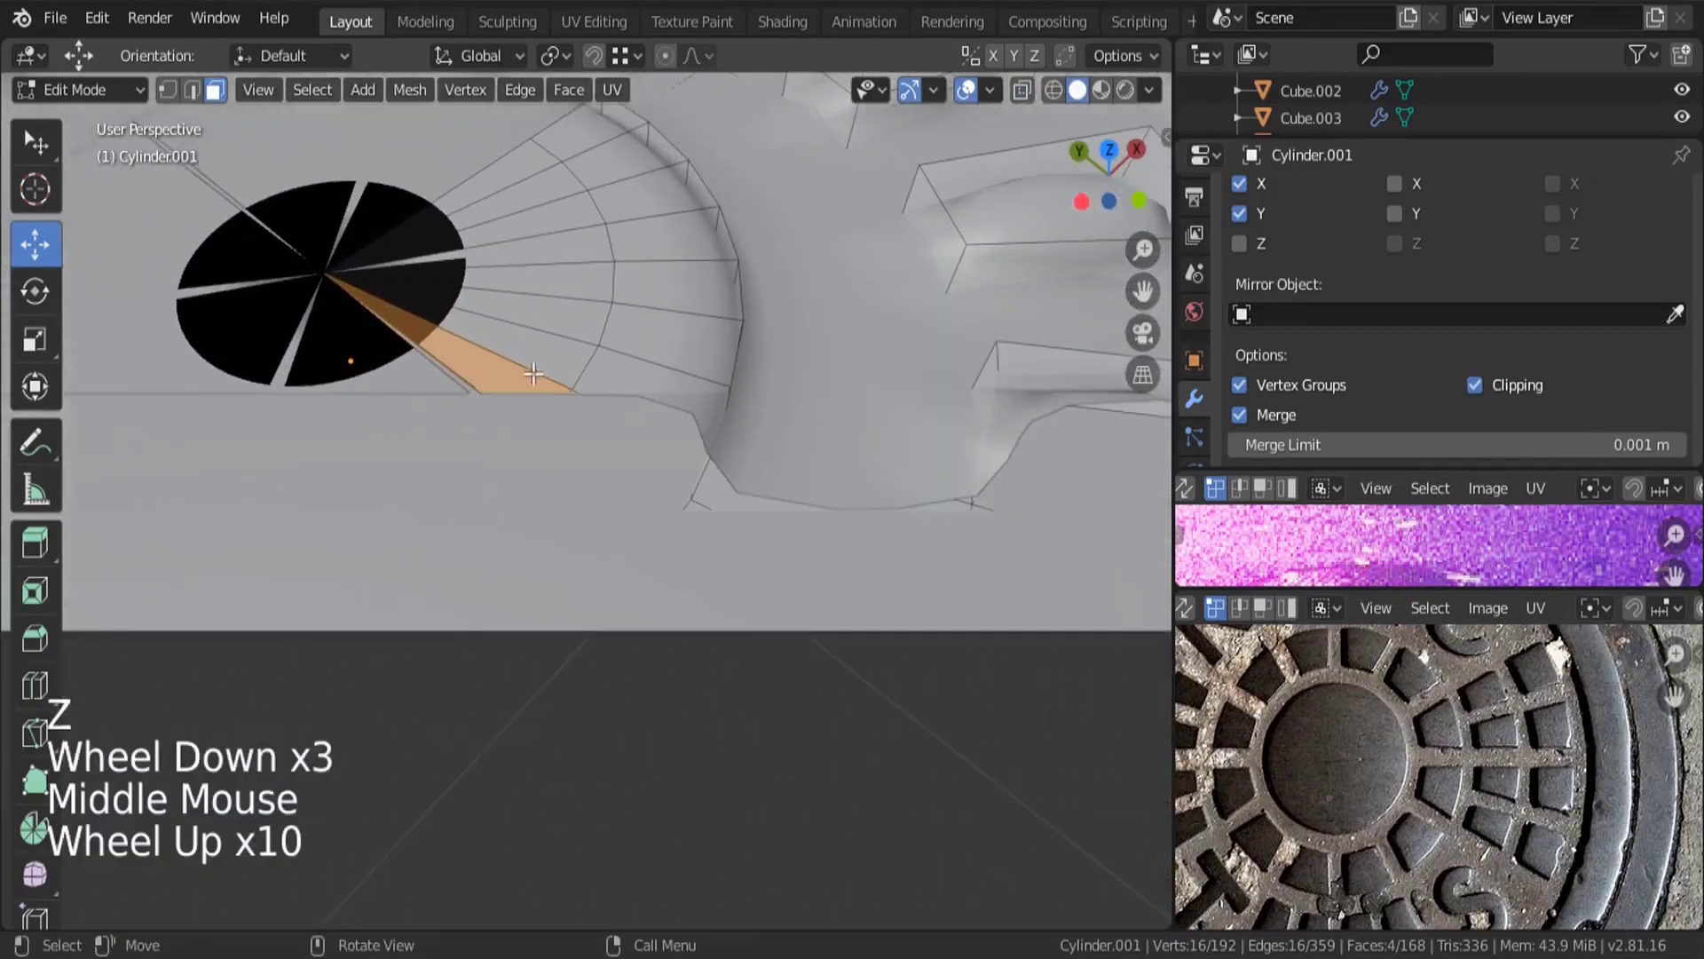
left_click(487, 369, "shift")
scroll(487, 370, "down", 5)
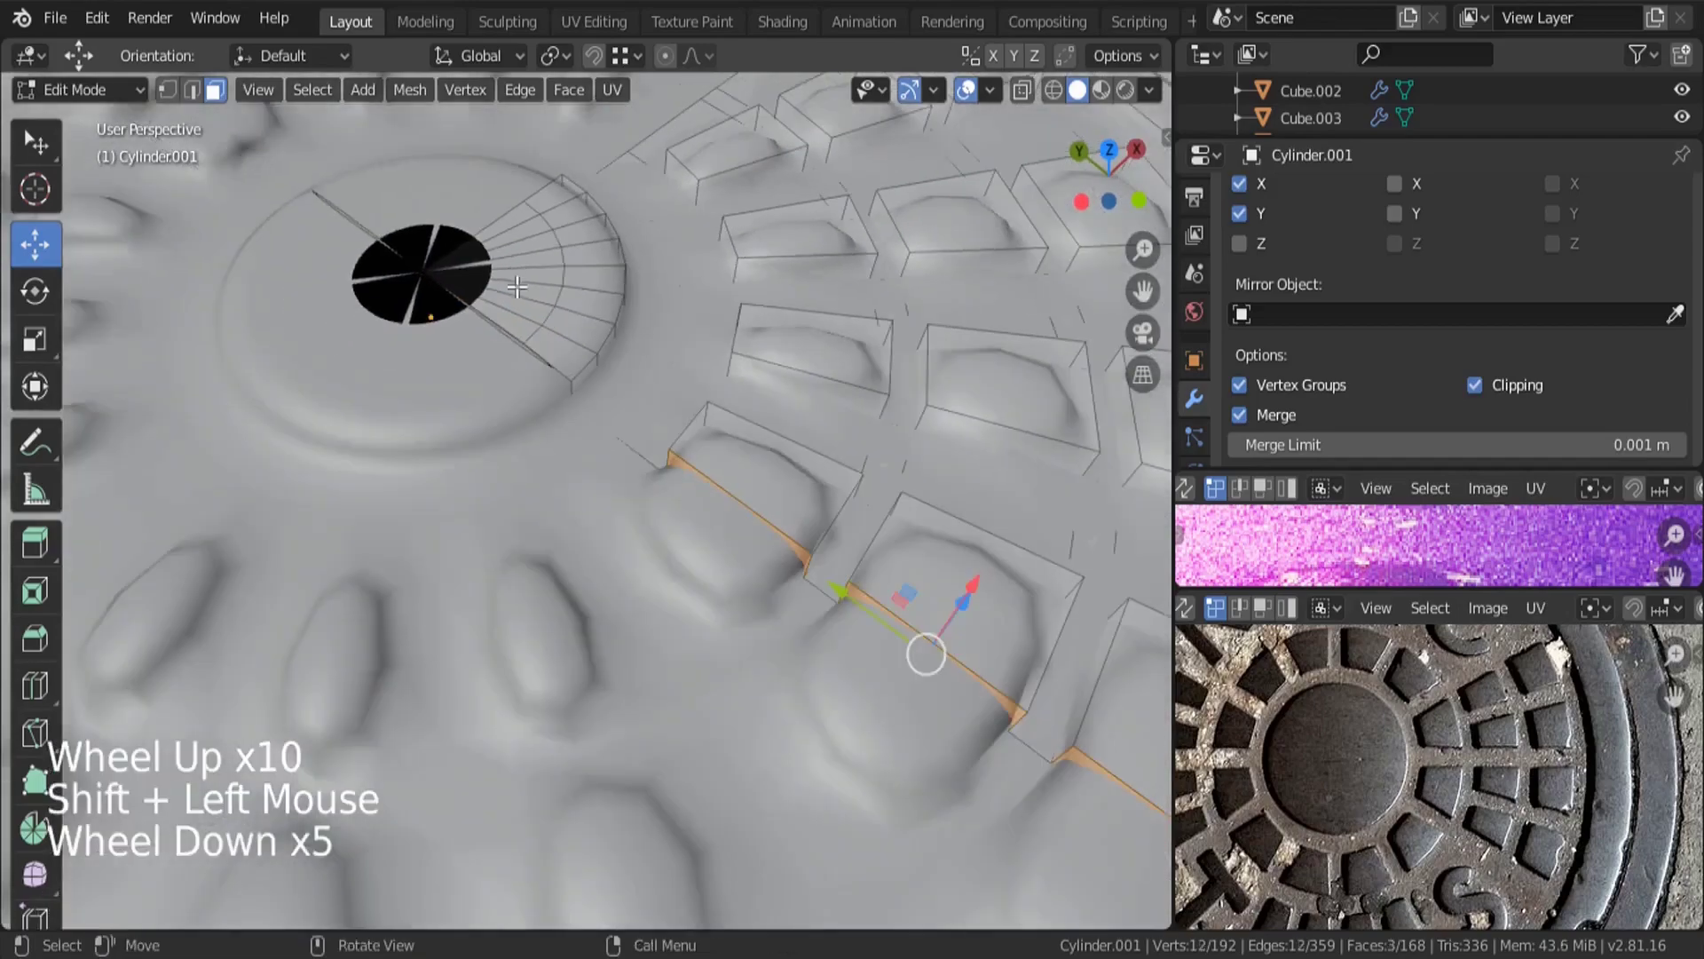
middle_click_drag(487, 369, 750, 432)
key("x")
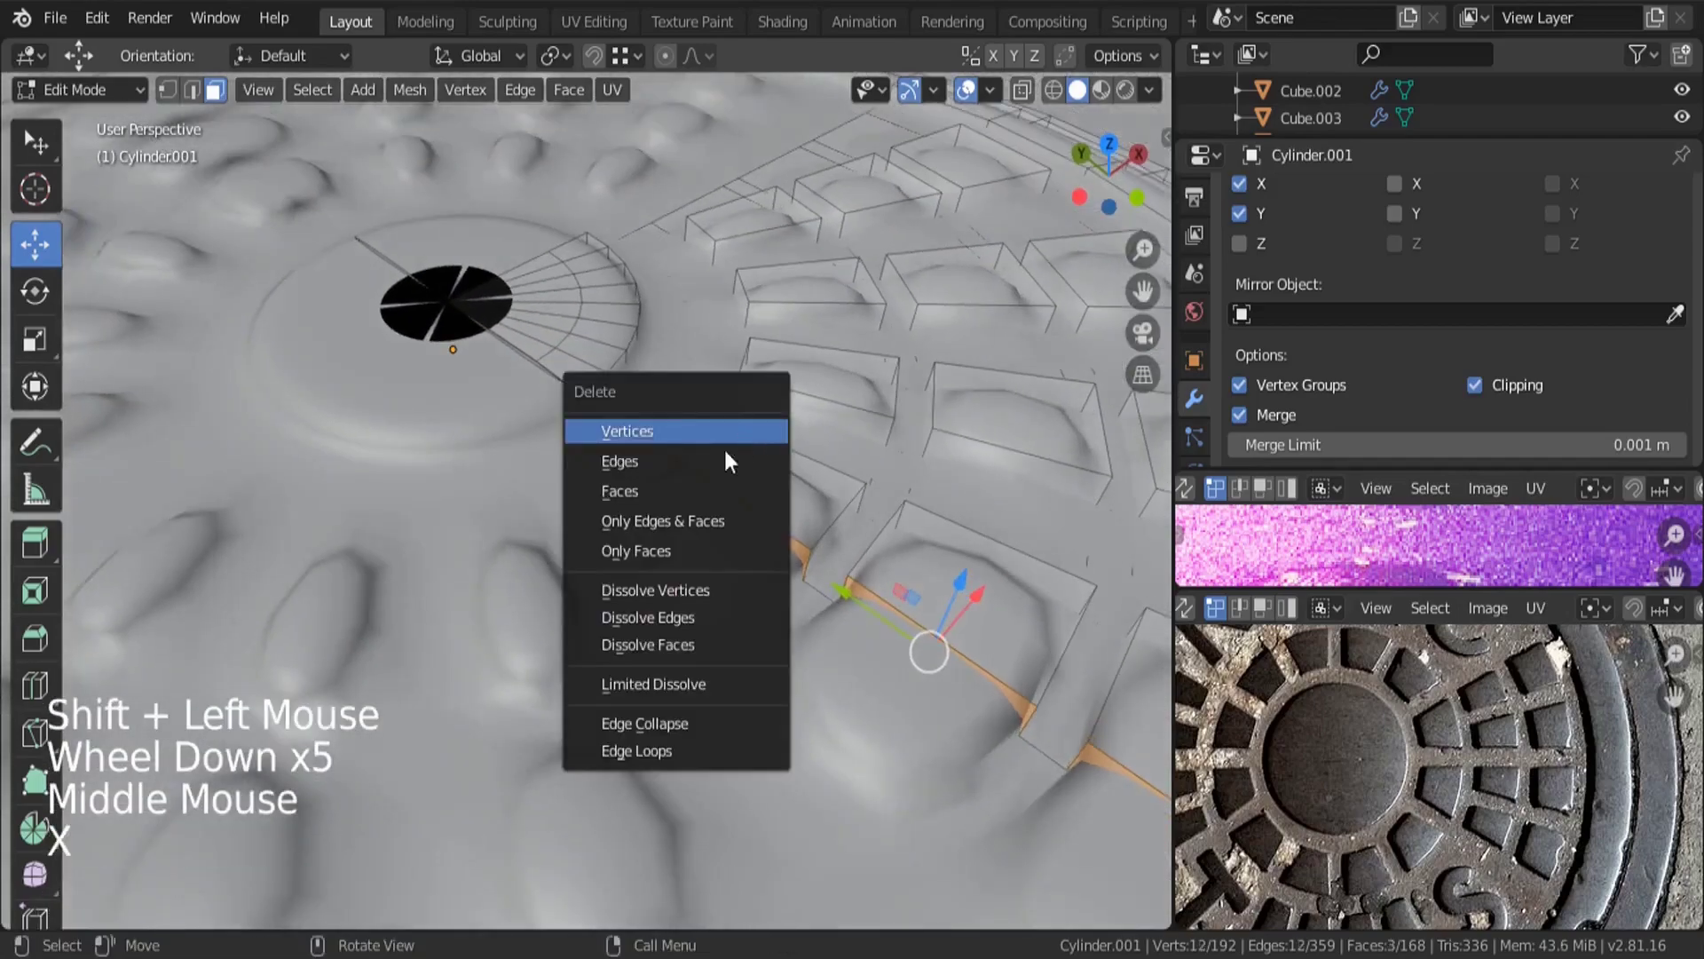
left_click(650, 495)
scroll(648, 424, "down", 5)
key("Tab")
middle_click_drag(883, 525, 728, 531)
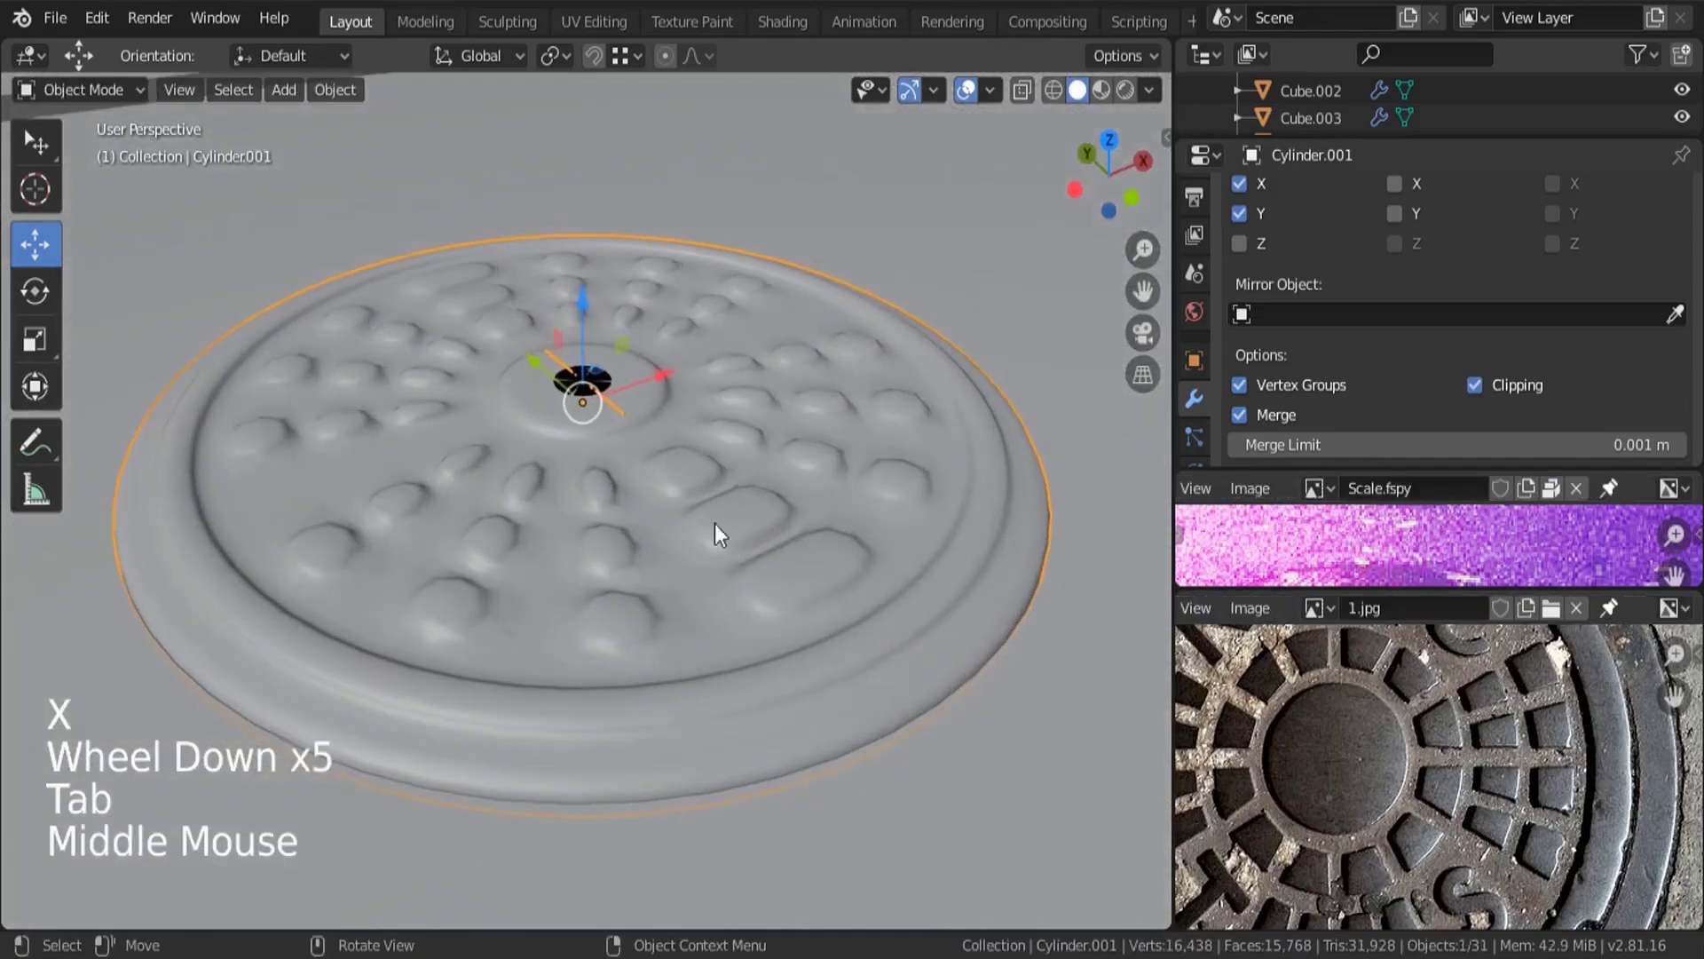
Select the edge loop around the cover's central hole and edge-slide it toward the centre by a factor of about -0.867.
middle_click_drag(914, 569, 695, 636)
key("Tab")
scroll(655, 591, "down", 4)
scroll(695, 637, "up", 5)
key("Tab")
left_click(717, 645, "alt")
key("s")
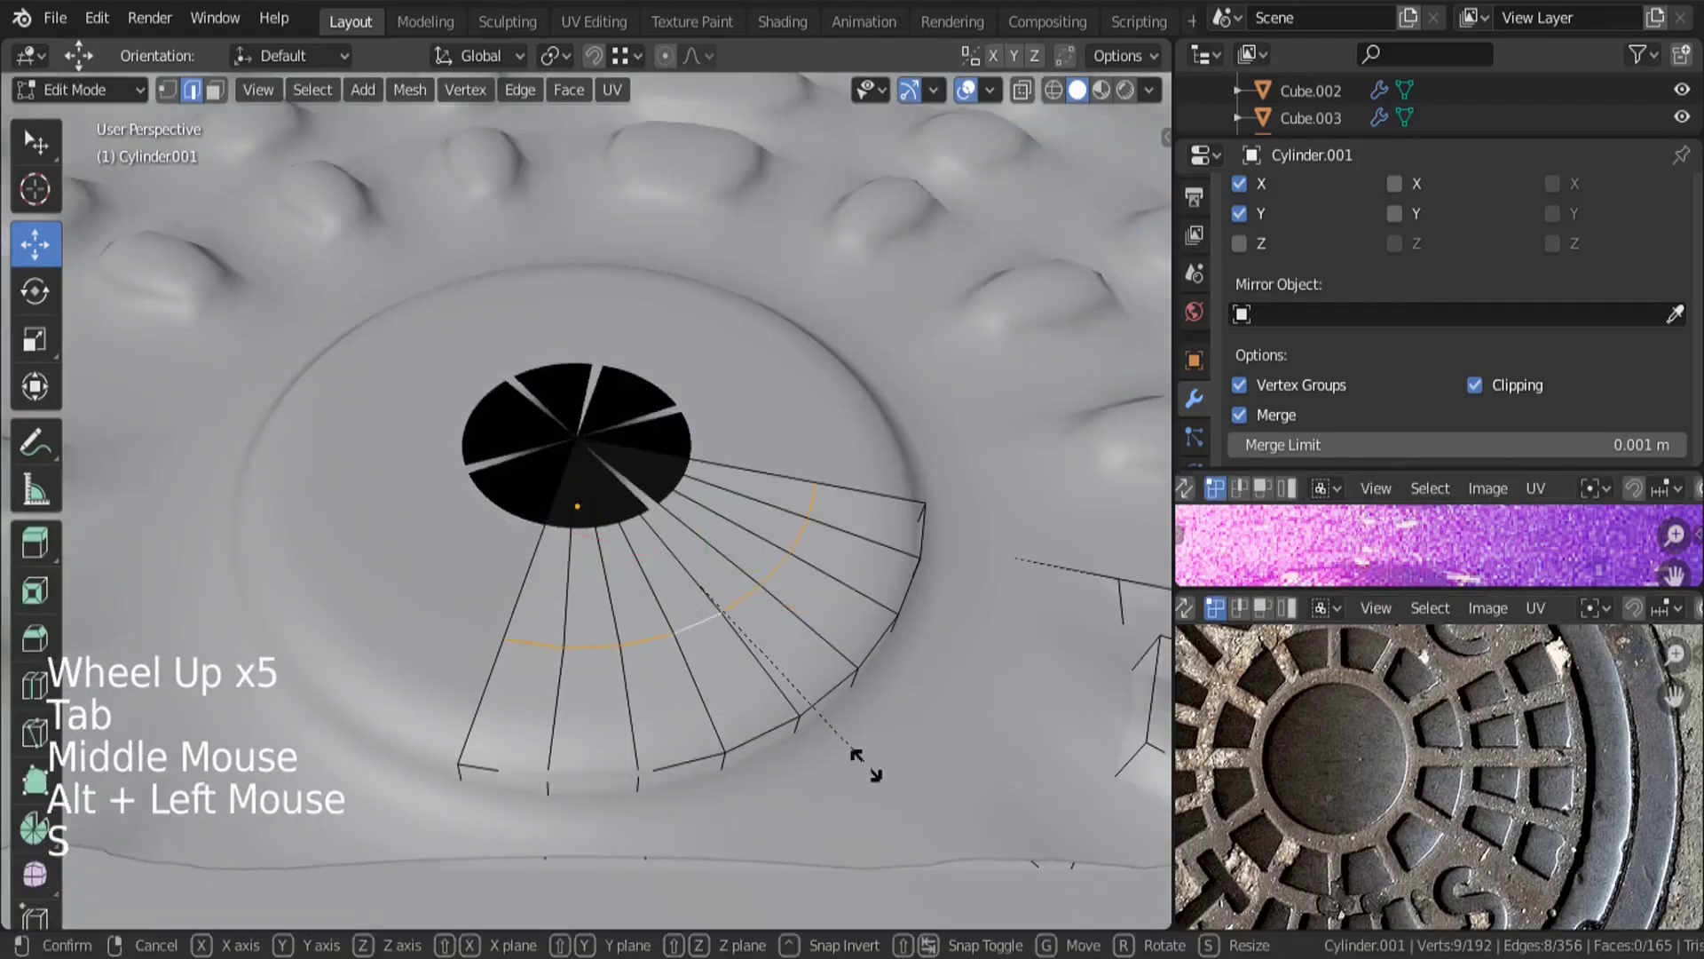
key("Escape")
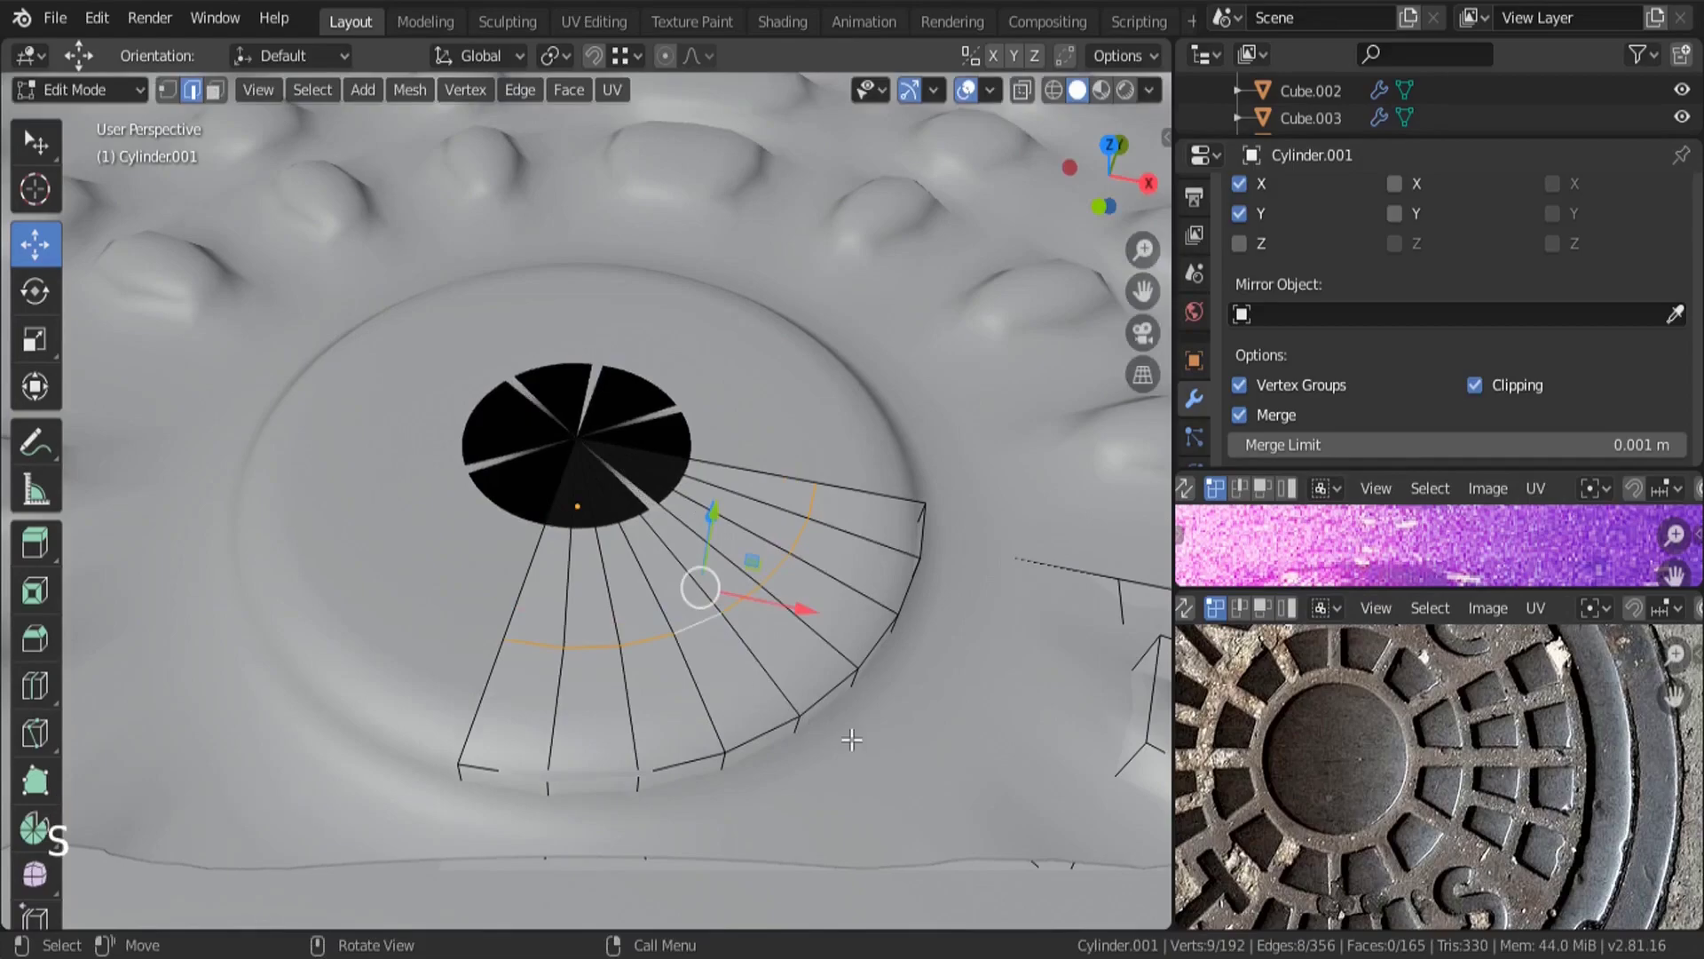
key("g")
key("g")
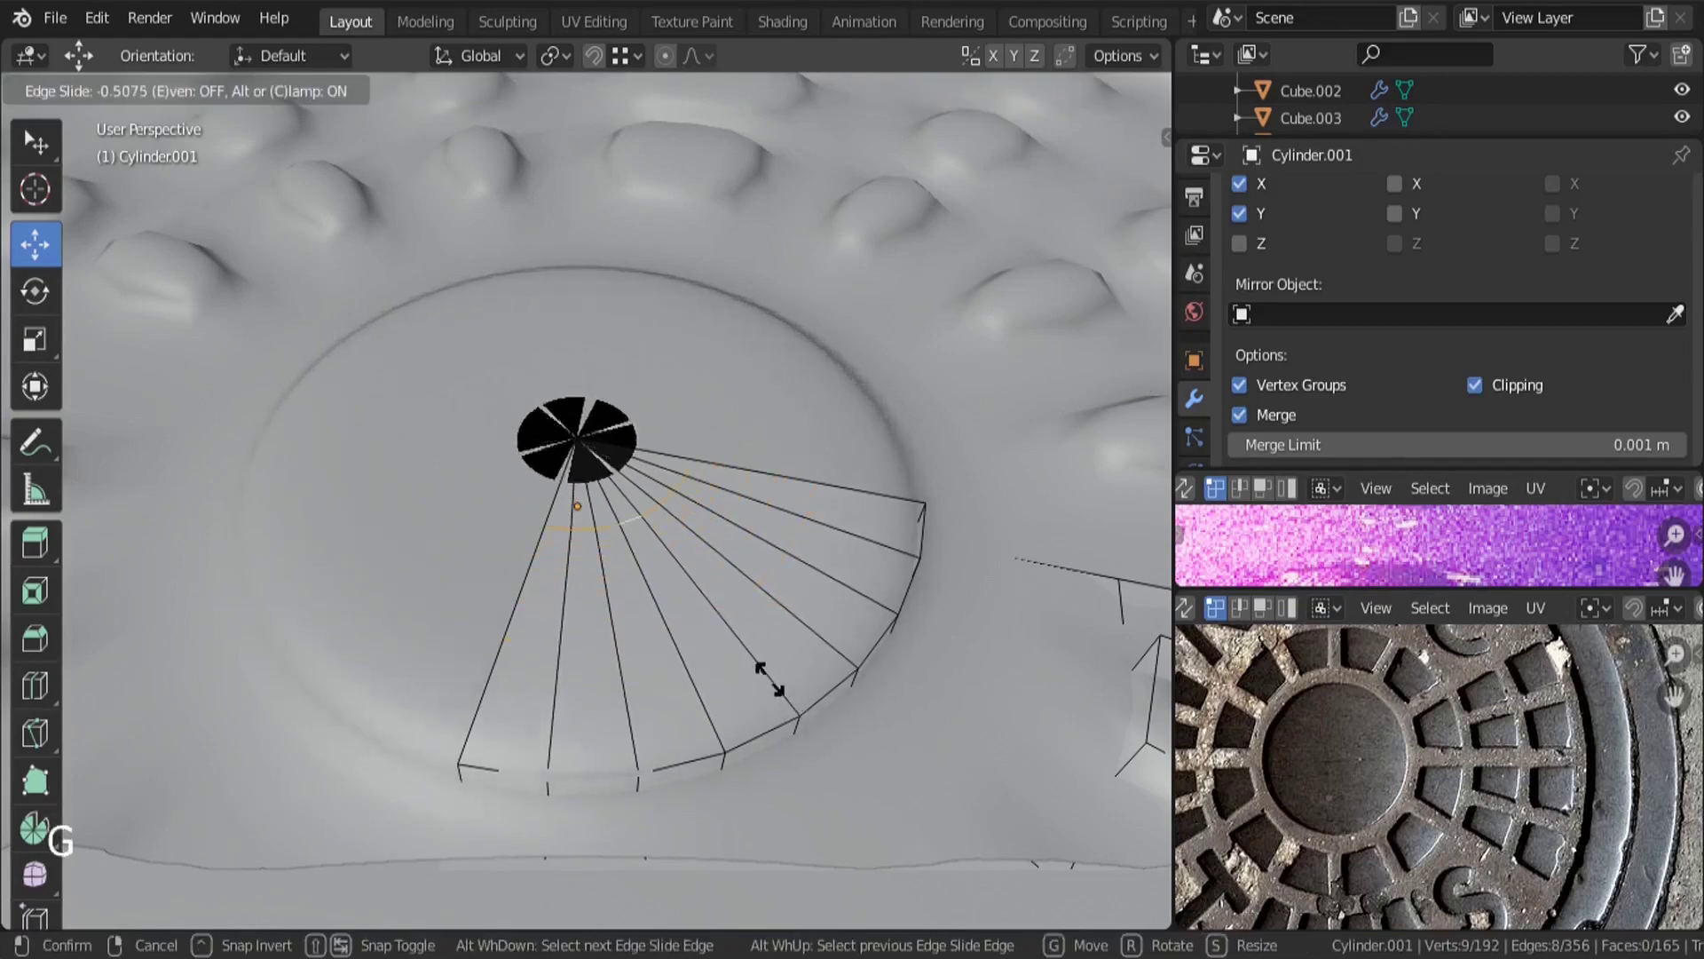
left_click(726, 645)
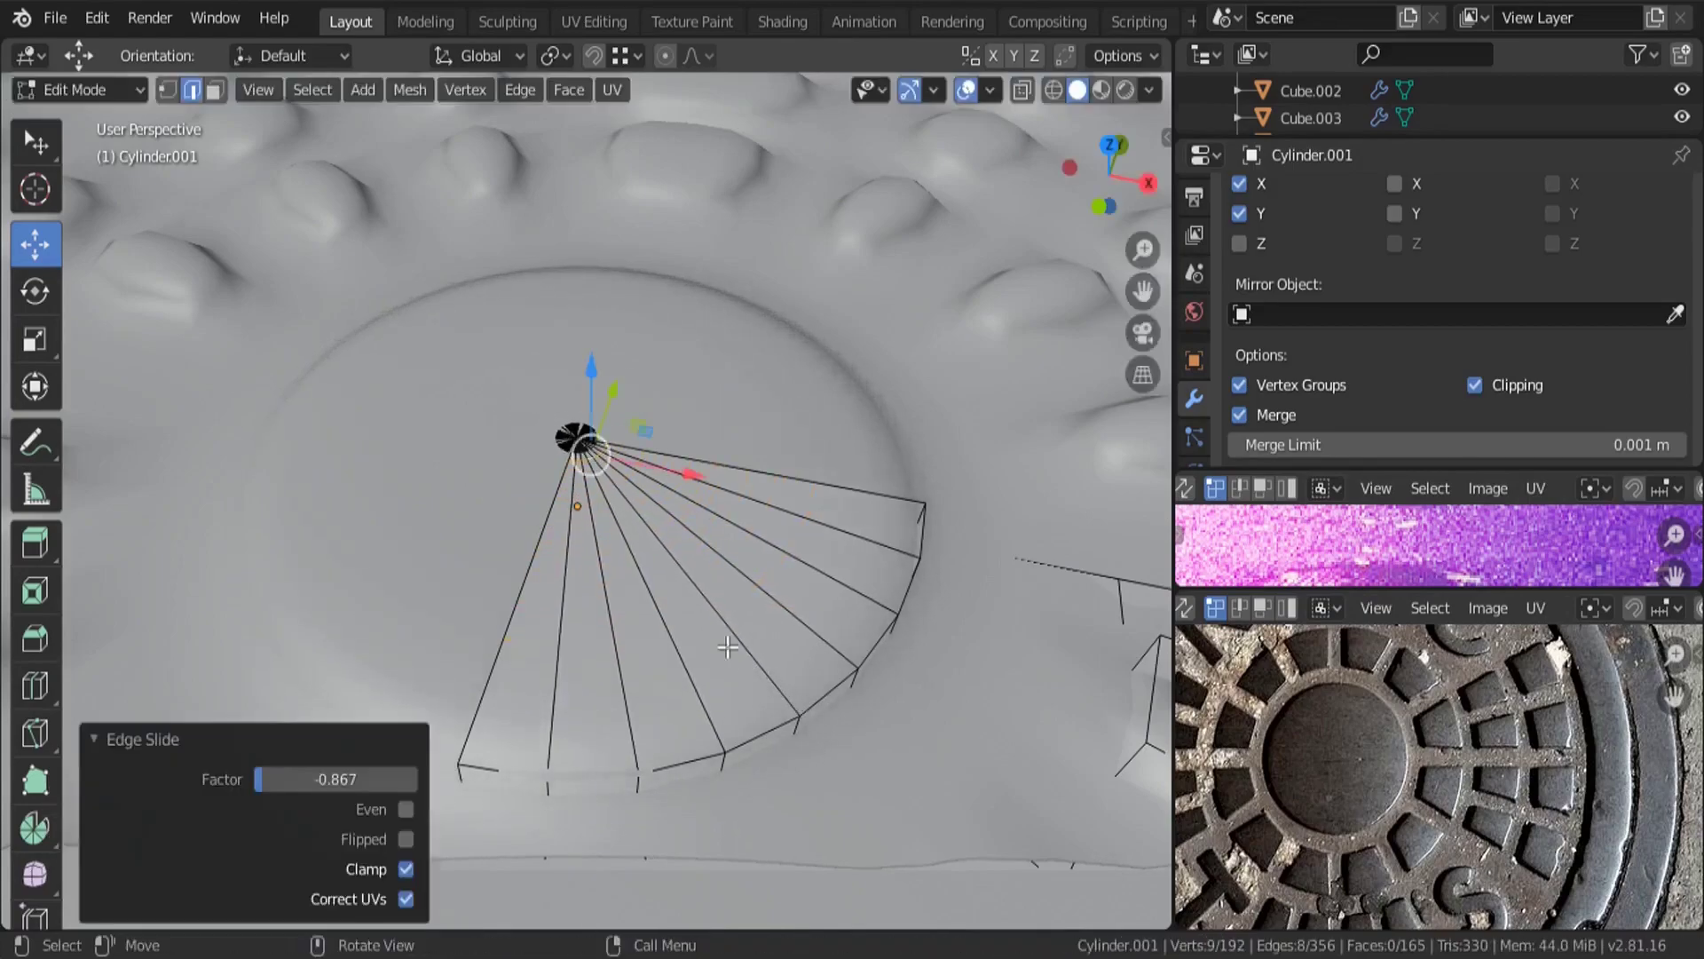
Set the viewport's clip start to 0.01 m so the cover's centre can be viewed up close.
scroll(582, 480, "up", 2)
scroll(582, 479, "up", 2)
scroll(582, 480, "down", 2)
scroll(588, 482, "down", 1)
scroll(588, 482, "up", 1)
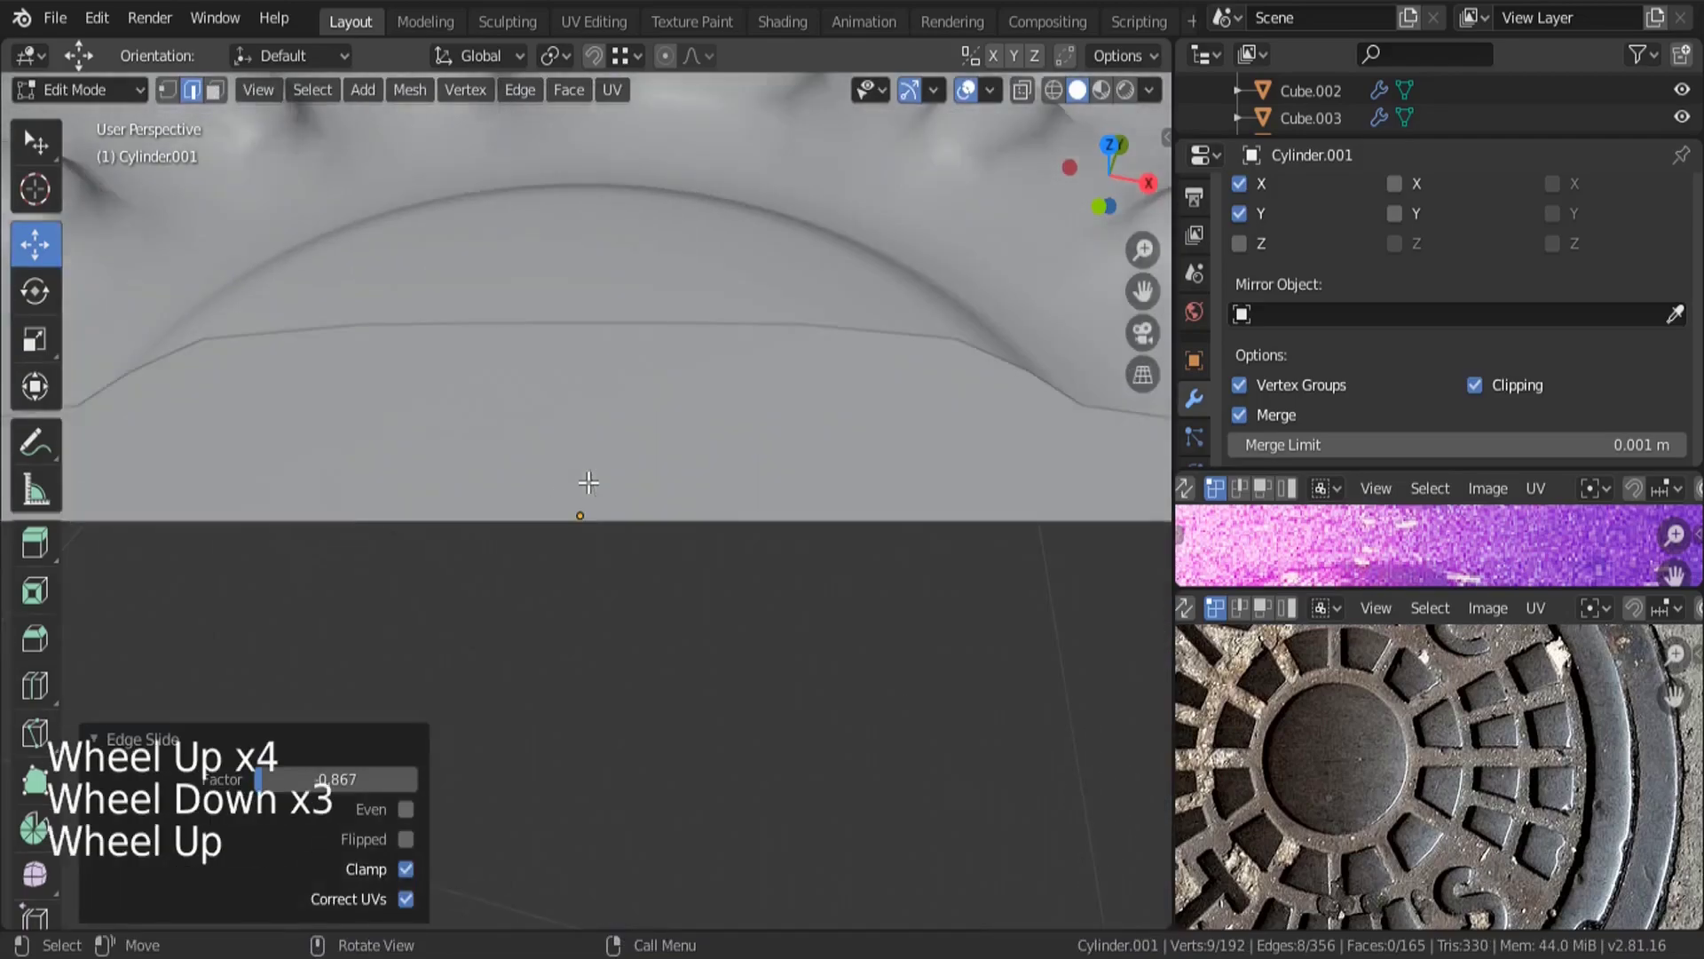
key("n")
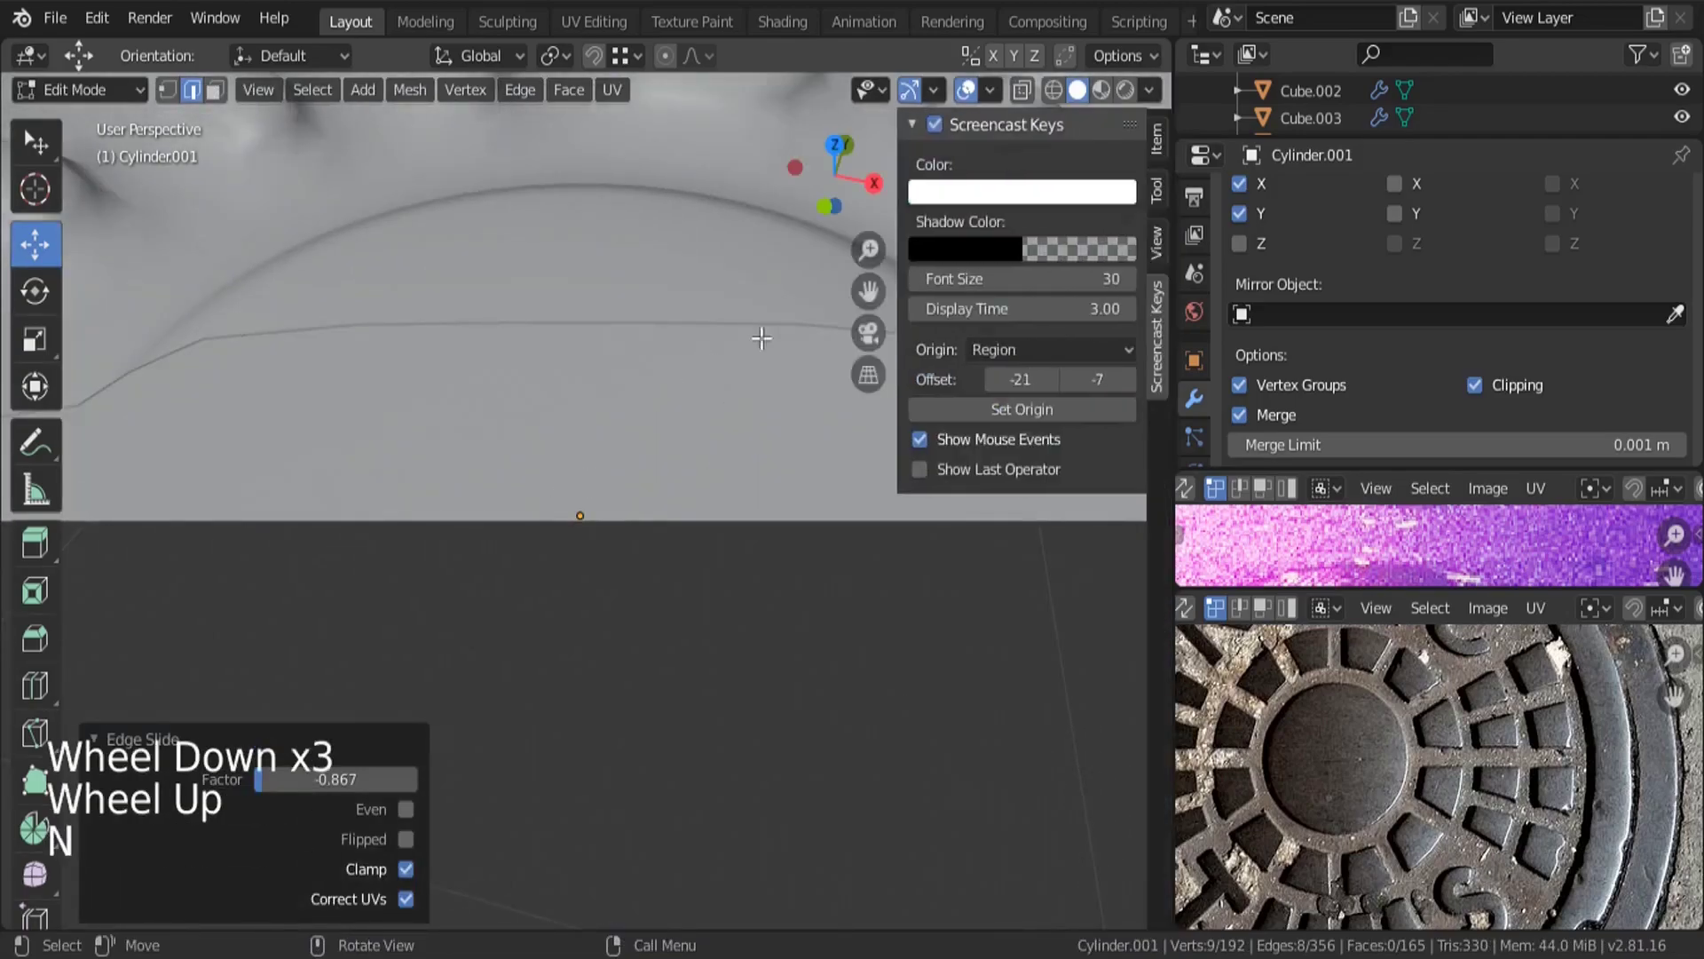
left_click(1157, 238)
double_click(1069, 194)
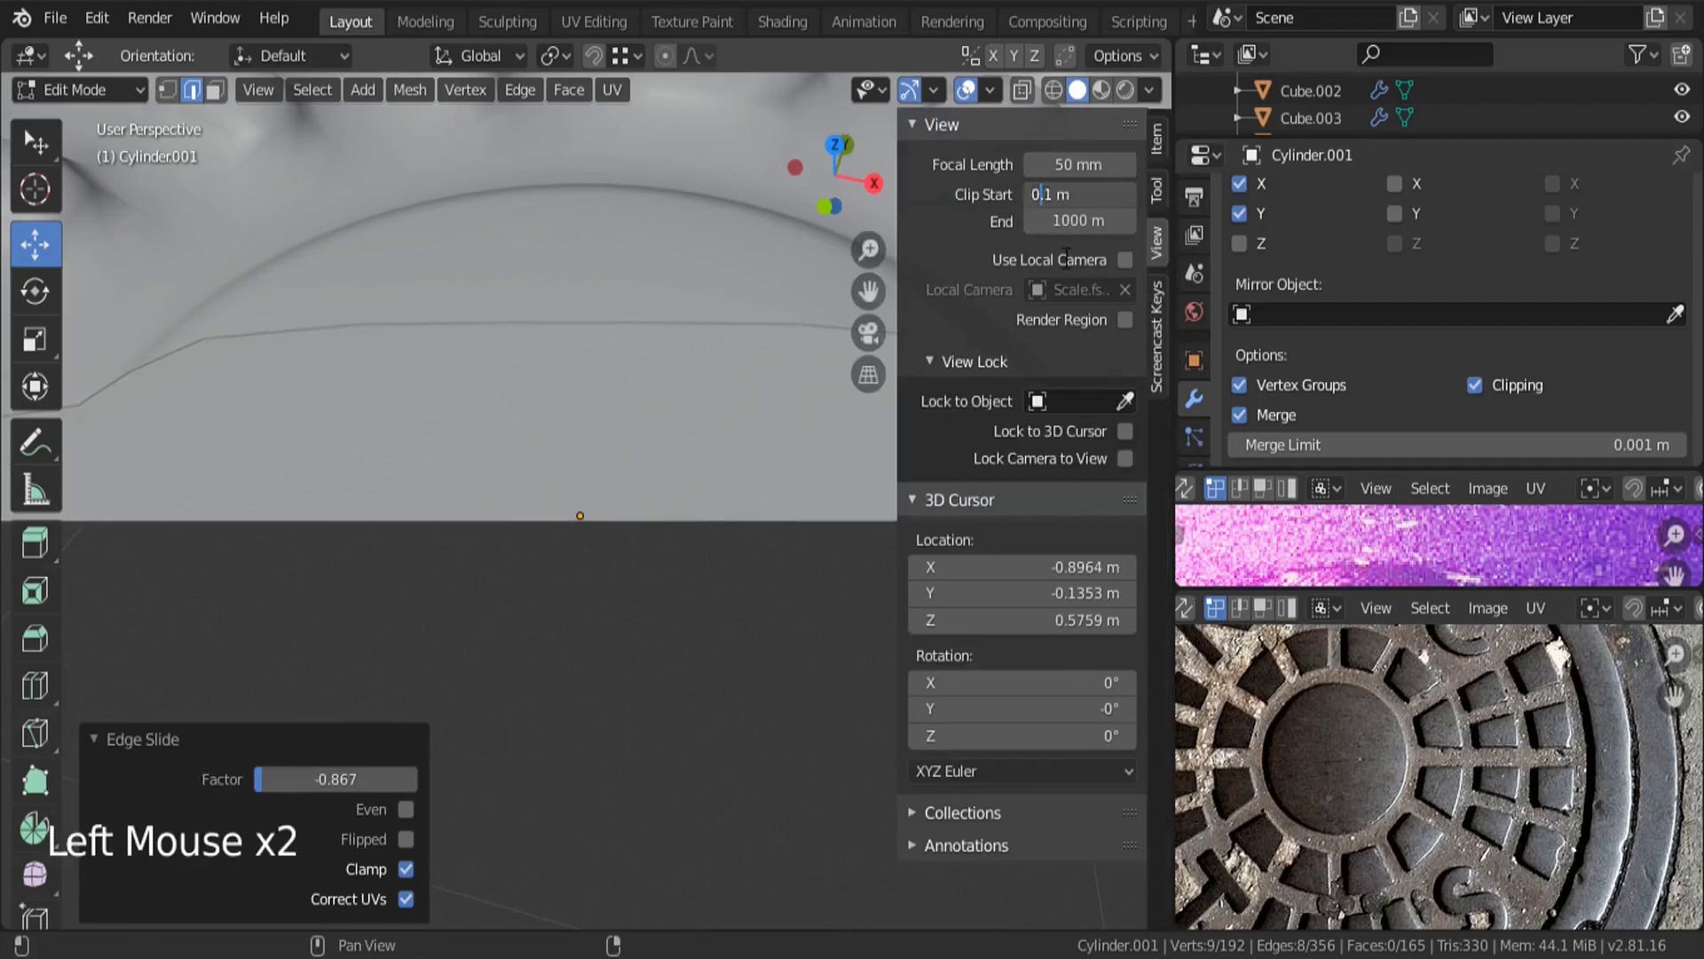
key("Return")
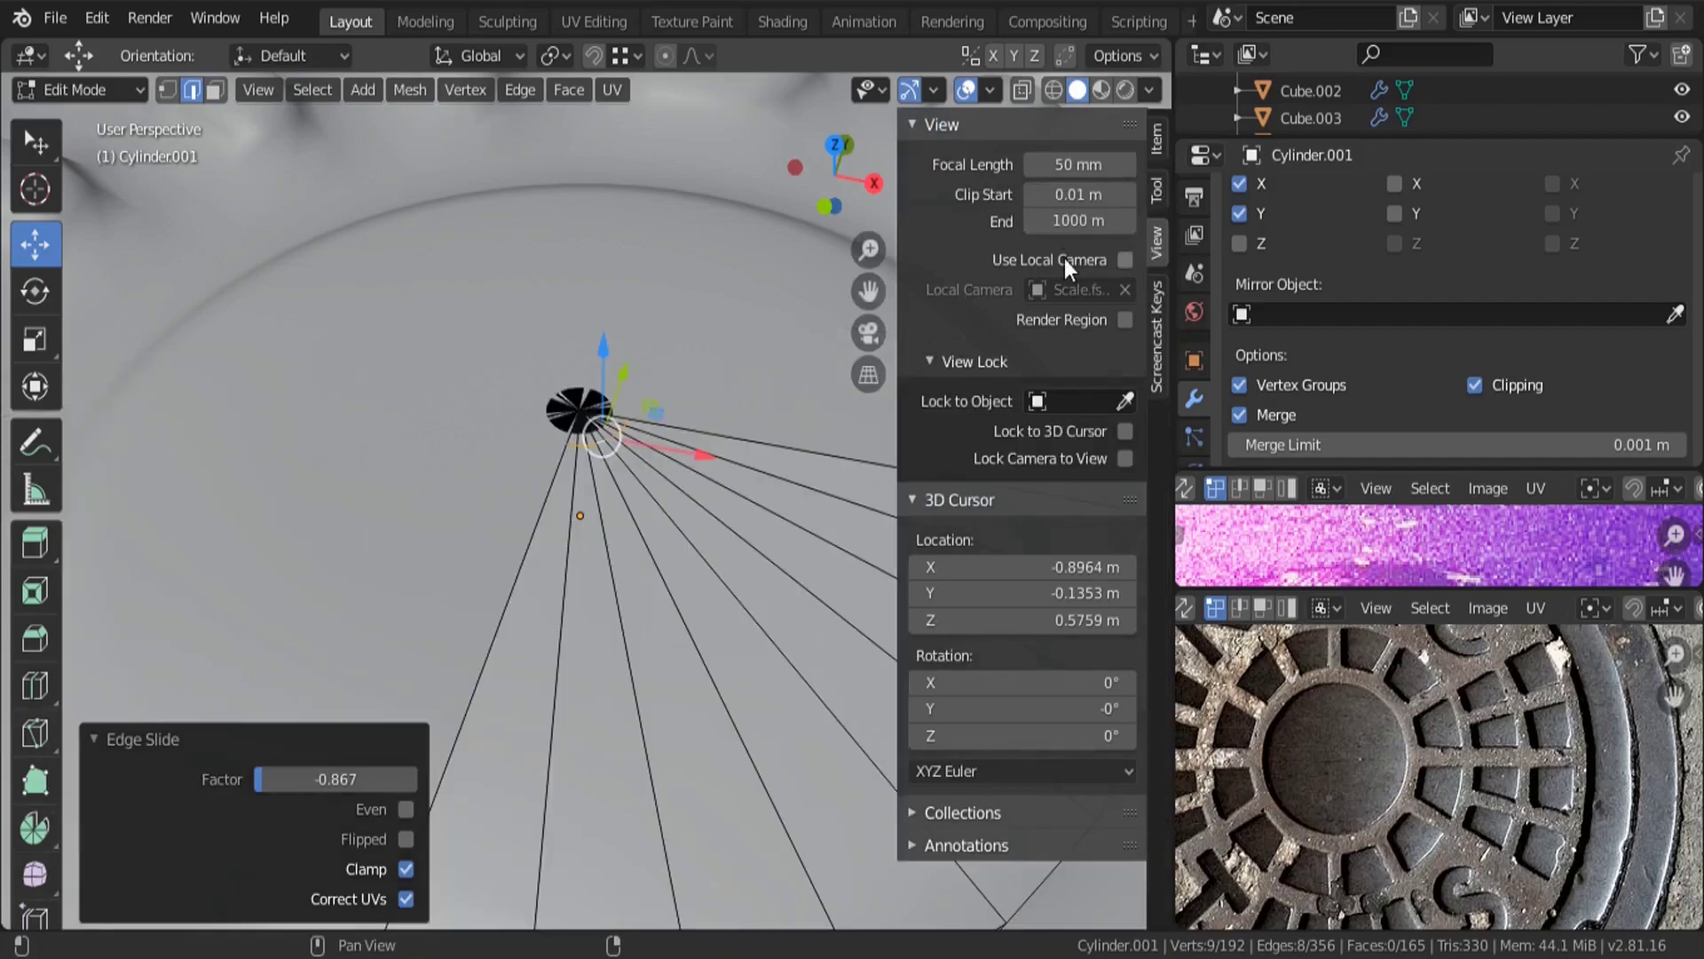
key("n")
Examine the closed centre and the whole cover in Object Mode from several angles.
middle_click_drag(1064, 259, 839, 470)
key("Tab")
scroll(663, 446, "down", 13)
key("a")
key("a")
key("a")
left_click(730, 563)
middle_click_drag(729, 563, 907, 520)
Add a loop cut in the ring around the central disc and slide it outward toward the innermost blocks.
key("Tab")
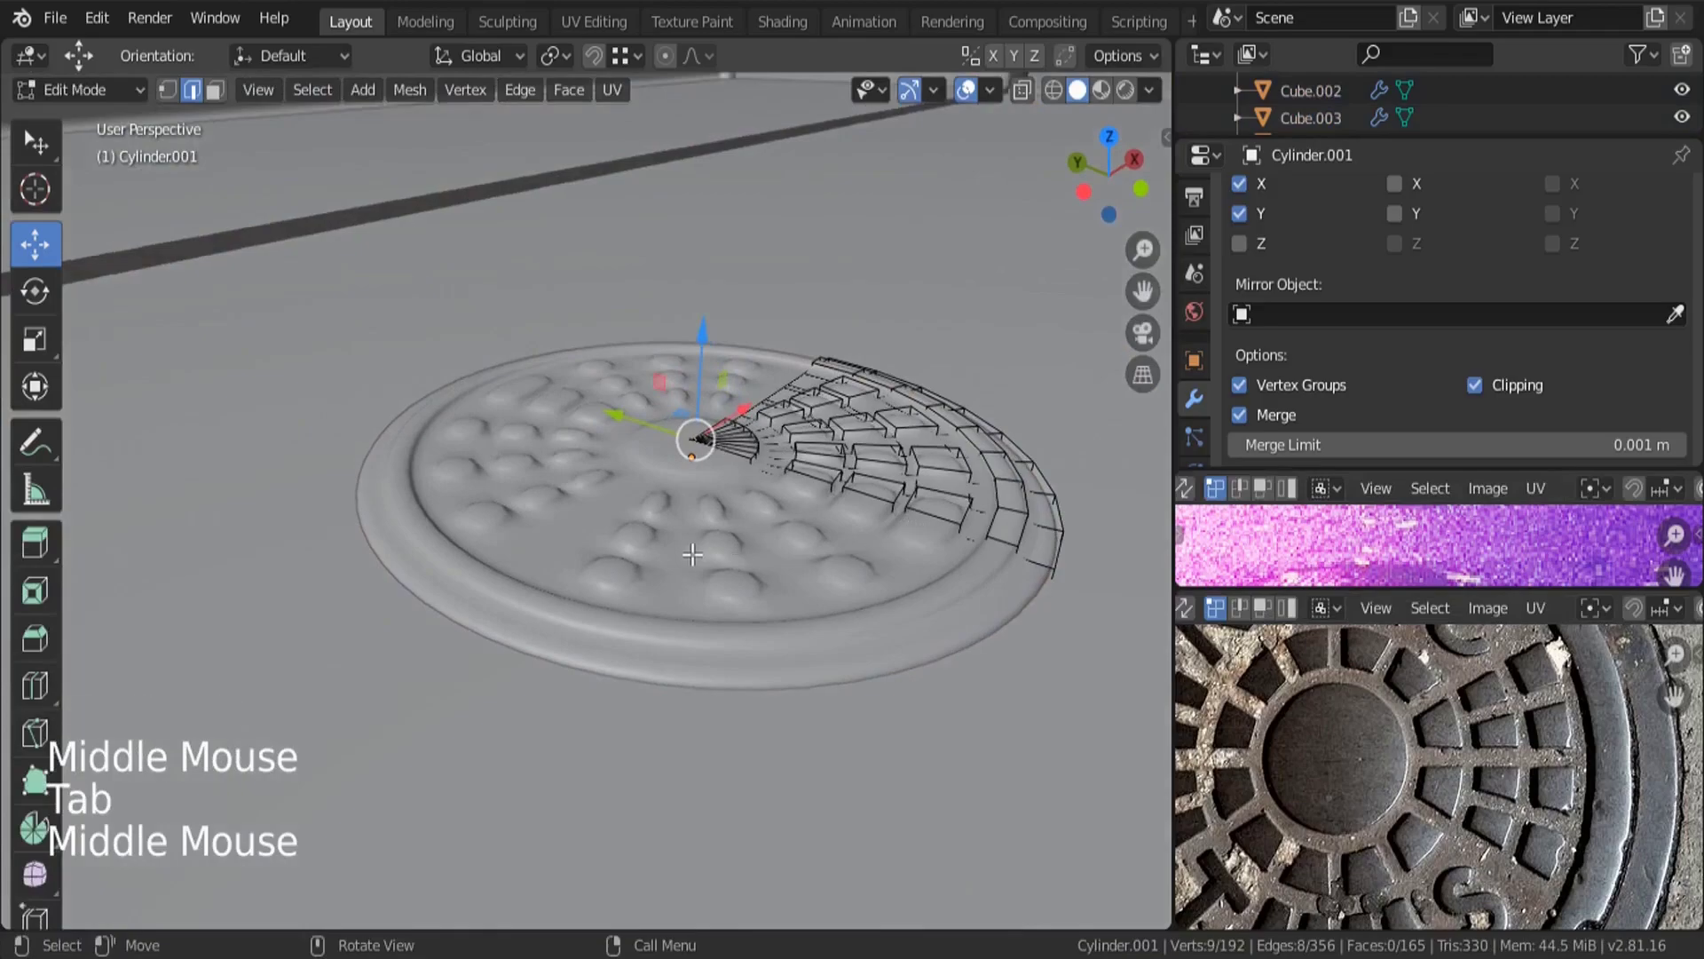
scroll(708, 587, "up", 2)
middle_click_drag(896, 499, 834, 474)
scroll(816, 467, "up", 1)
key("ctrl+r")
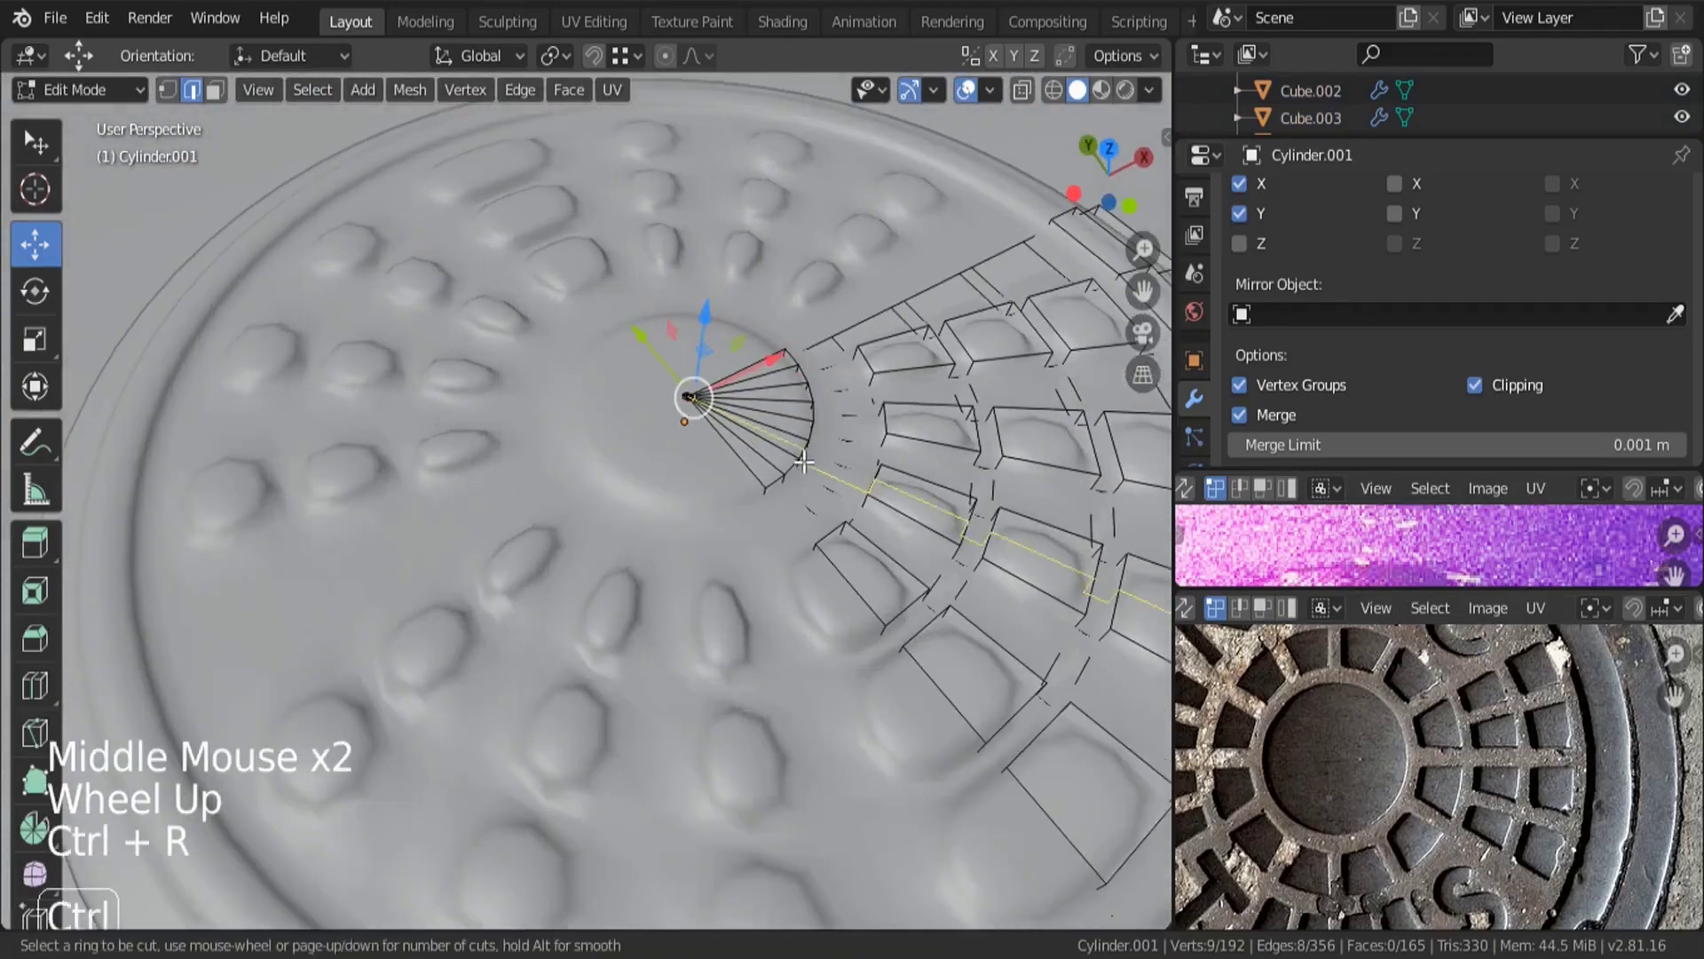
left_click(823, 482)
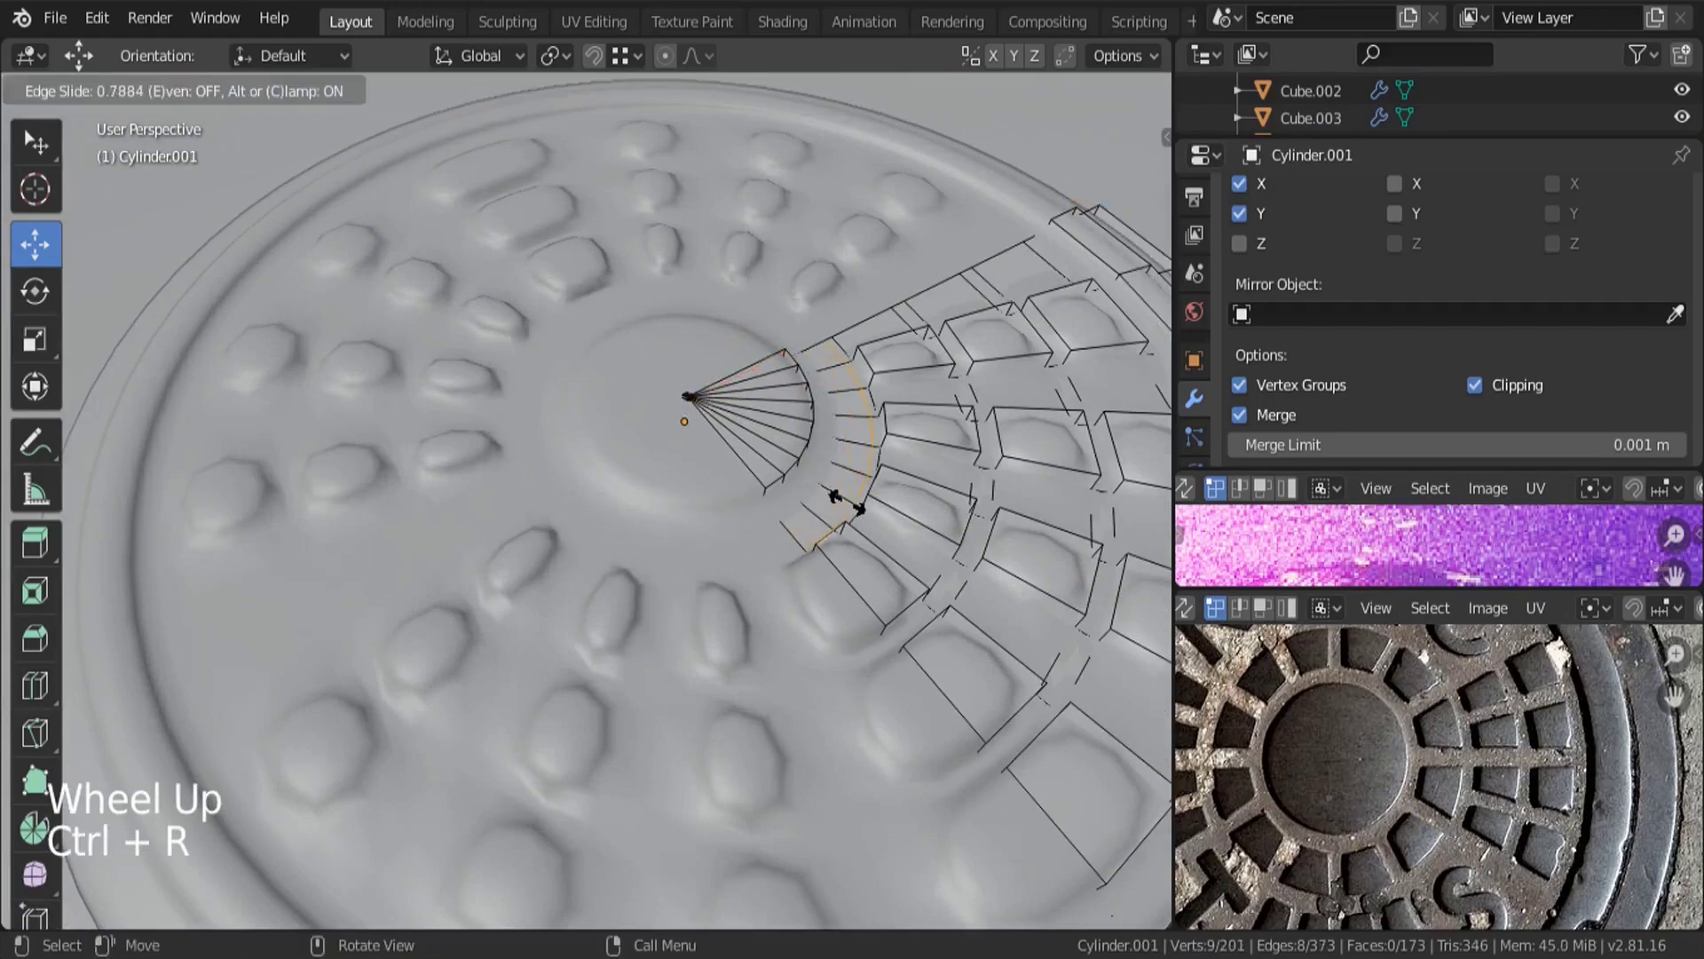
left_click(835, 495)
Add a centred circular loop cut through each of the three concentric rings of raised blocks.
scroll(844, 501, "down", 2)
scroll(852, 506, "up", 2)
middle_click_drag(879, 510, 834, 500)
scroll(897, 522, "down", 1)
key("ctrl+r")
left_click(835, 500)
right_click(834, 500)
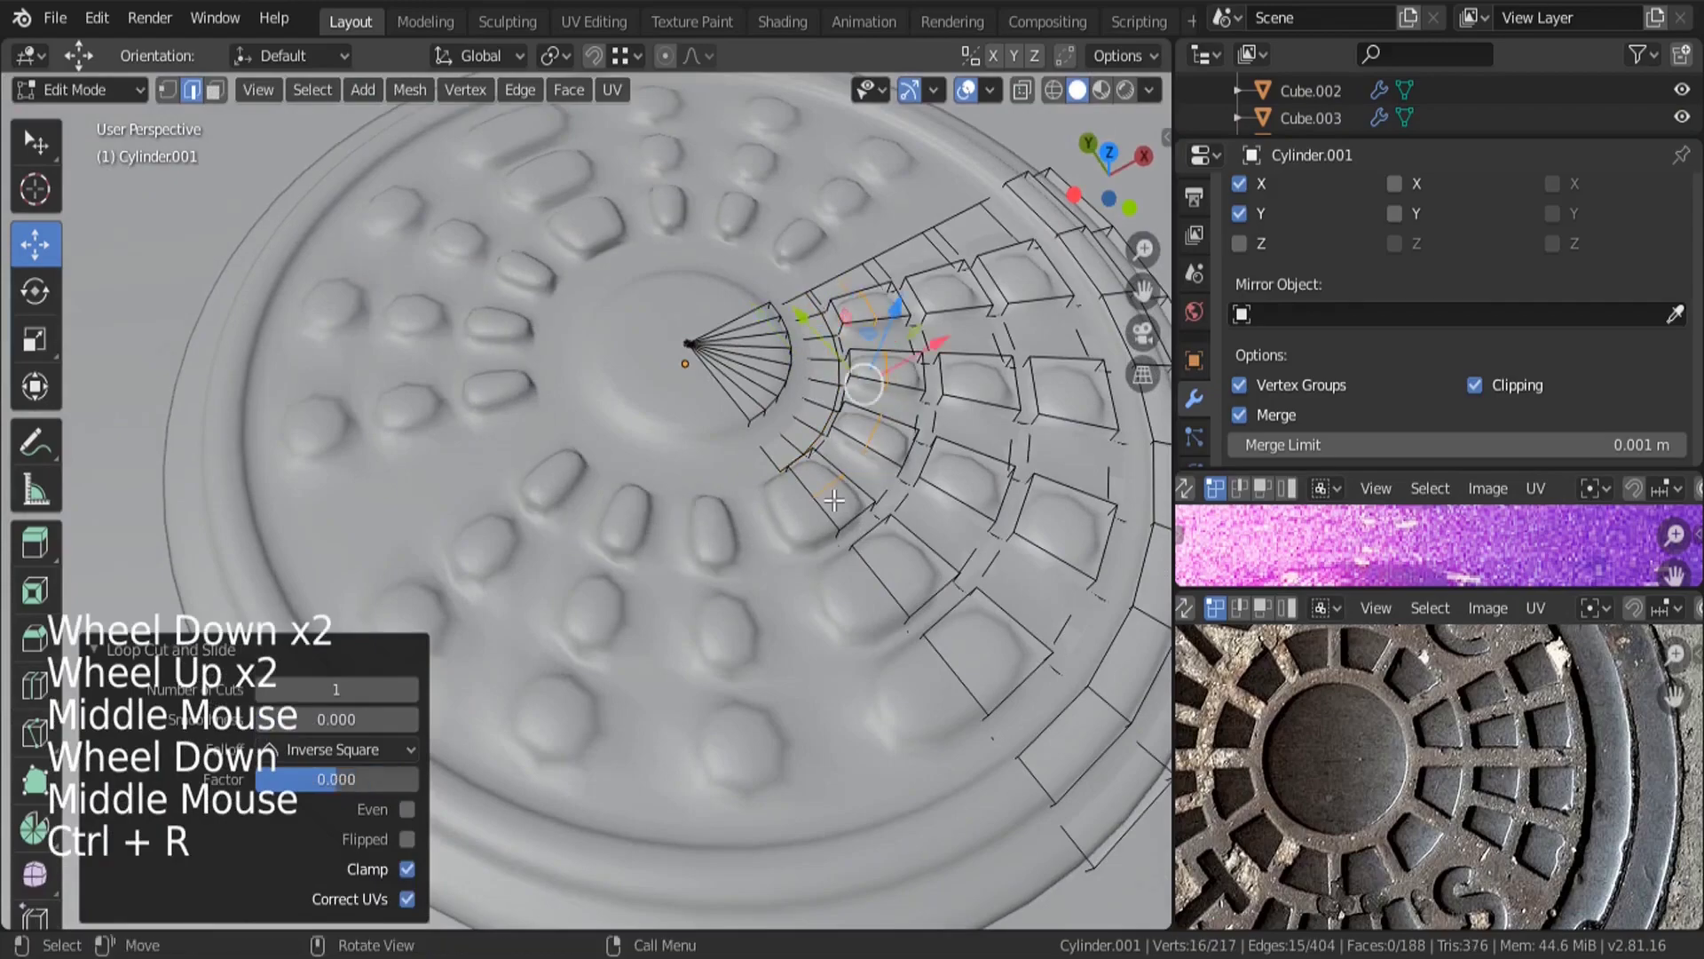
key("ctrl+r")
left_click(894, 563)
right_click(894, 563)
key("ctrl+r")
left_click(999, 645)
right_click(999, 644)
Add four centred radial loop cuts through the block columns of the quarter, one for each column away from the seam.
scroll(999, 644, "down", 3)
middle_click_drag(998, 644, 931, 645)
scroll(931, 646, "down", 2)
scroll(930, 645, "up", 2)
scroll(930, 645, "up", 1)
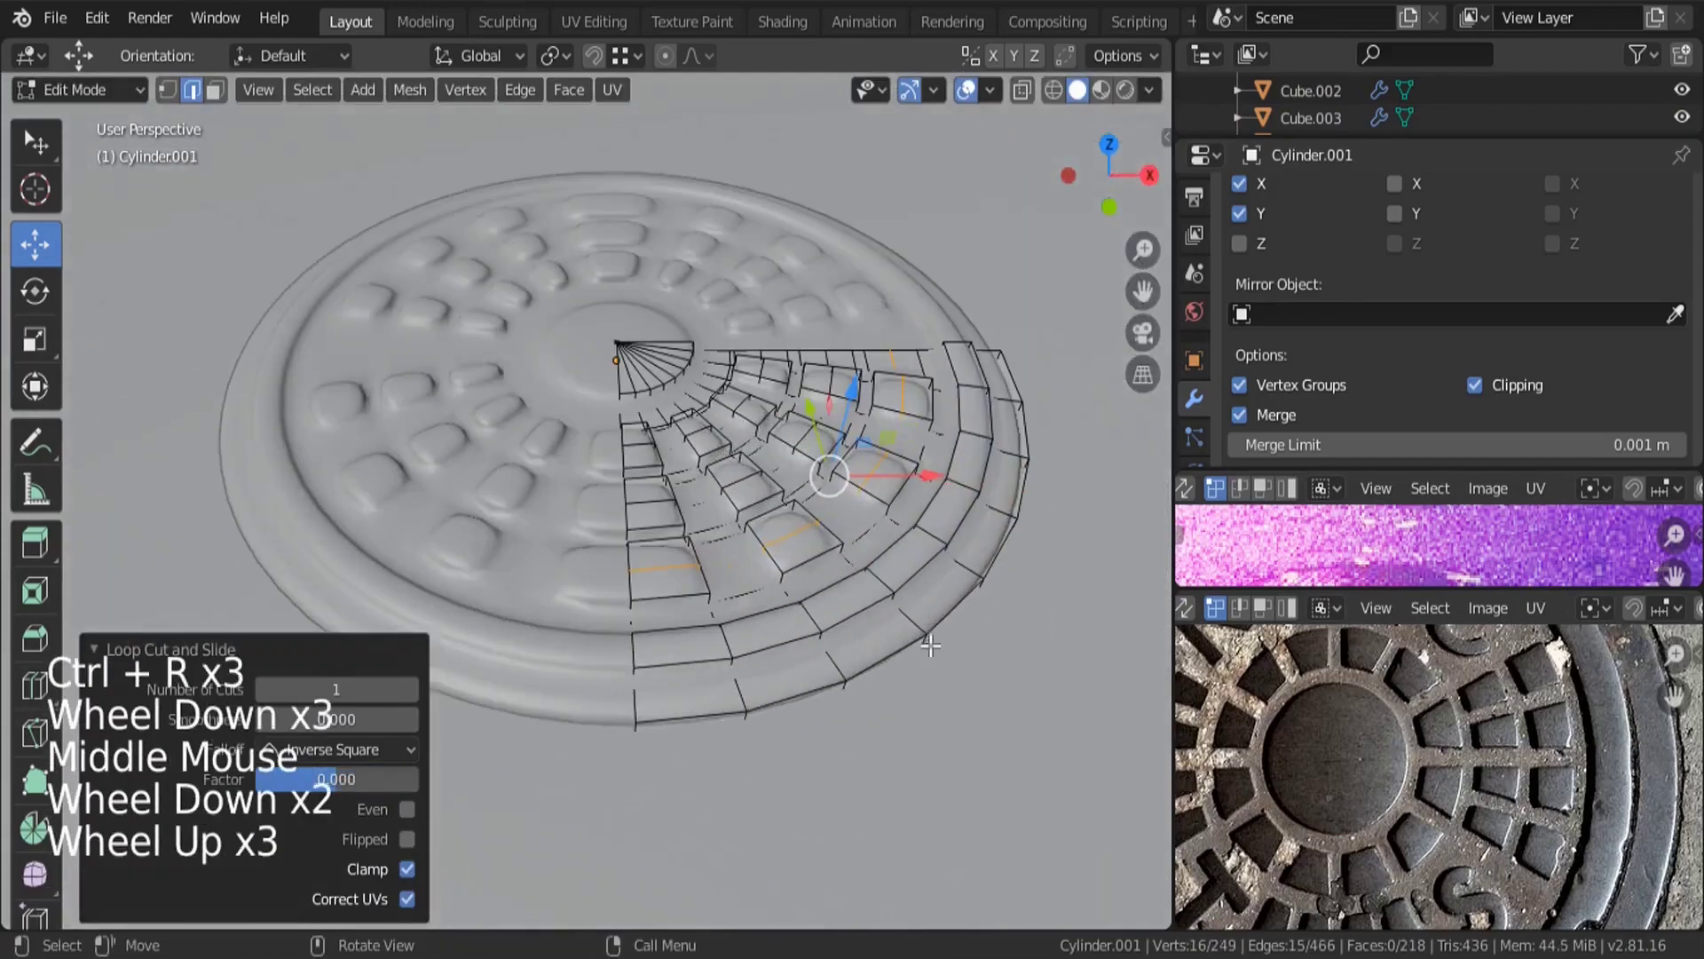
key("ctrl+r")
left_click(854, 668)
right_click(854, 668)
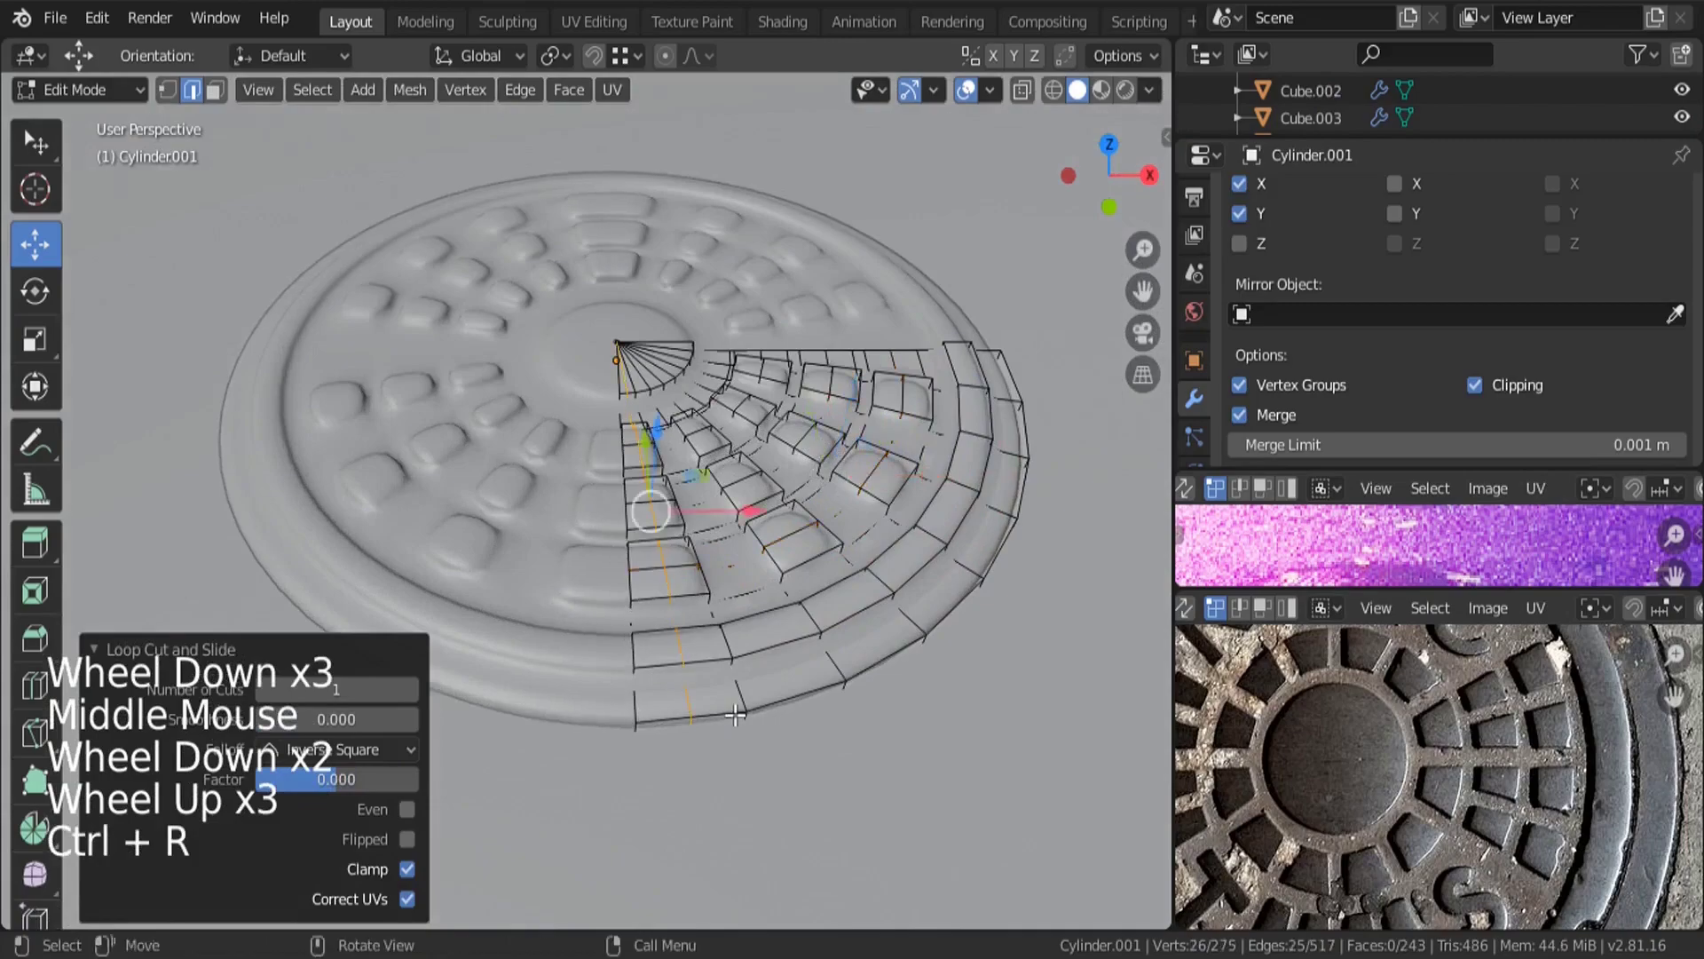
key("ctrl+r")
left_click(854, 667)
right_click(854, 667)
middle_click_drag(853, 667, 830, 728)
key("ctrl+r")
left_click(879, 683)
right_click(878, 684)
key("ctrl+r")
left_click(830, 727)
right_click(830, 727)
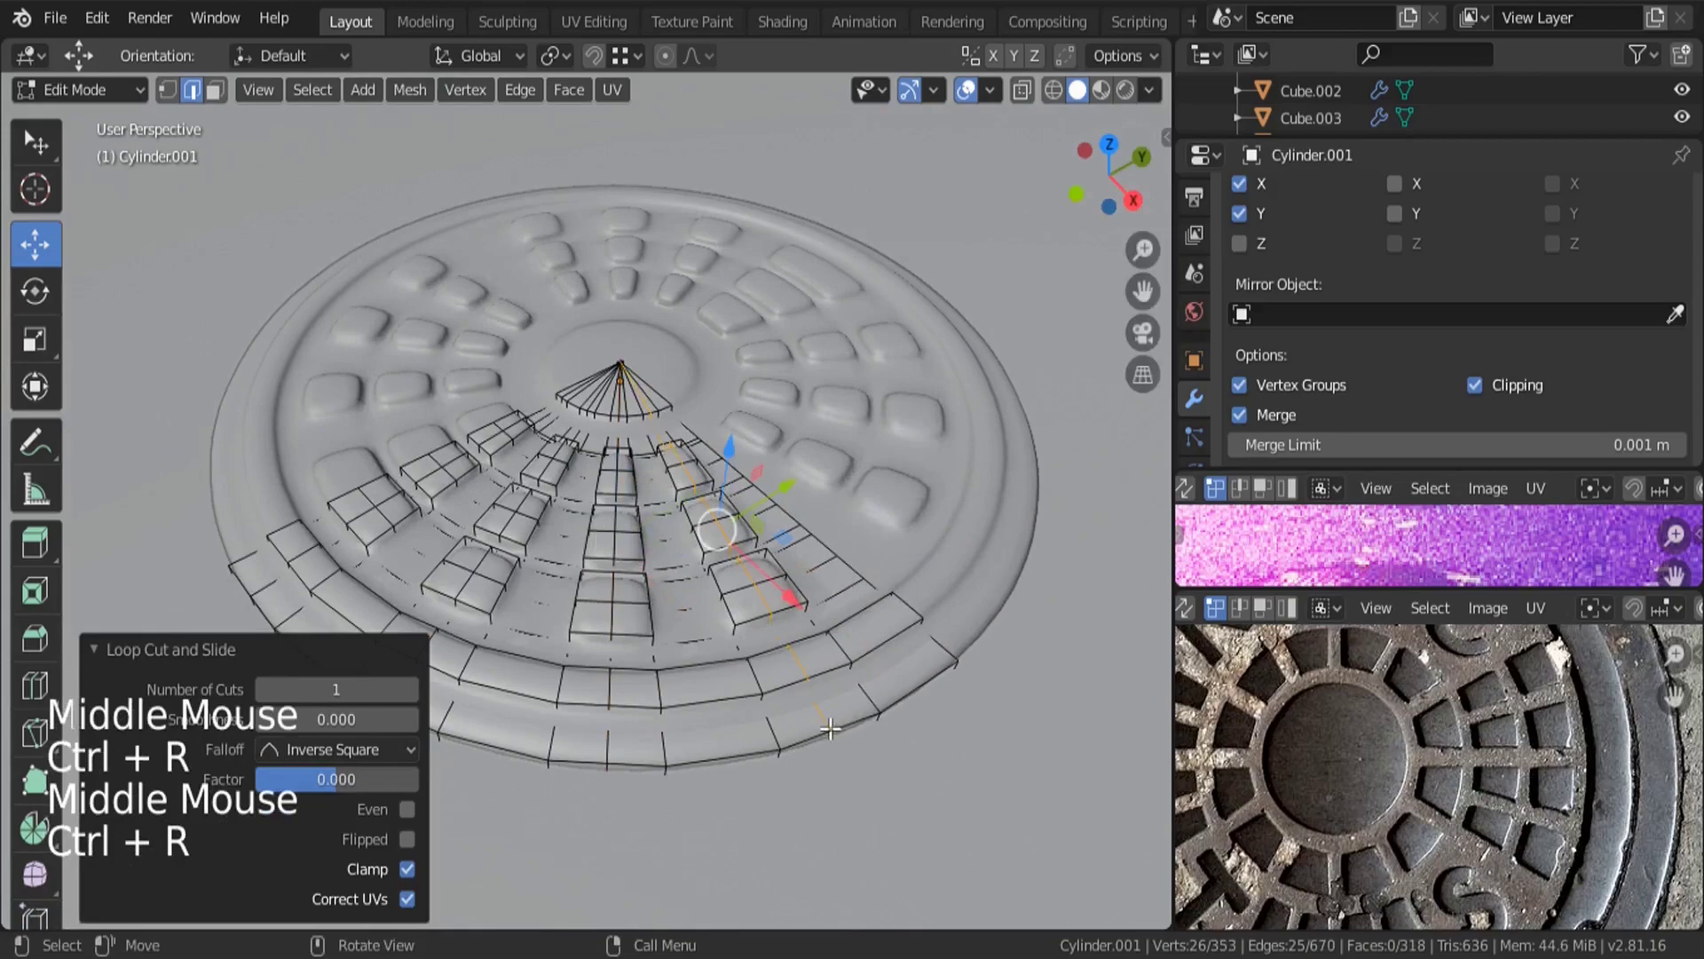
Inspect the sharpened block shapes on the cover in Object Mode.
key("Tab")
middle_click_drag(563, 550, 753, 502)
key("a")
key("a")
key("a")
scroll(742, 642, "down", 3)
left_click(687, 519)
scroll(670, 517, "up", 4)
Add a loop cut just outside the central disc and slide it inward against the disc's edge.
key("Tab")
scroll(752, 501, "up", 3)
key("ctrl+r")
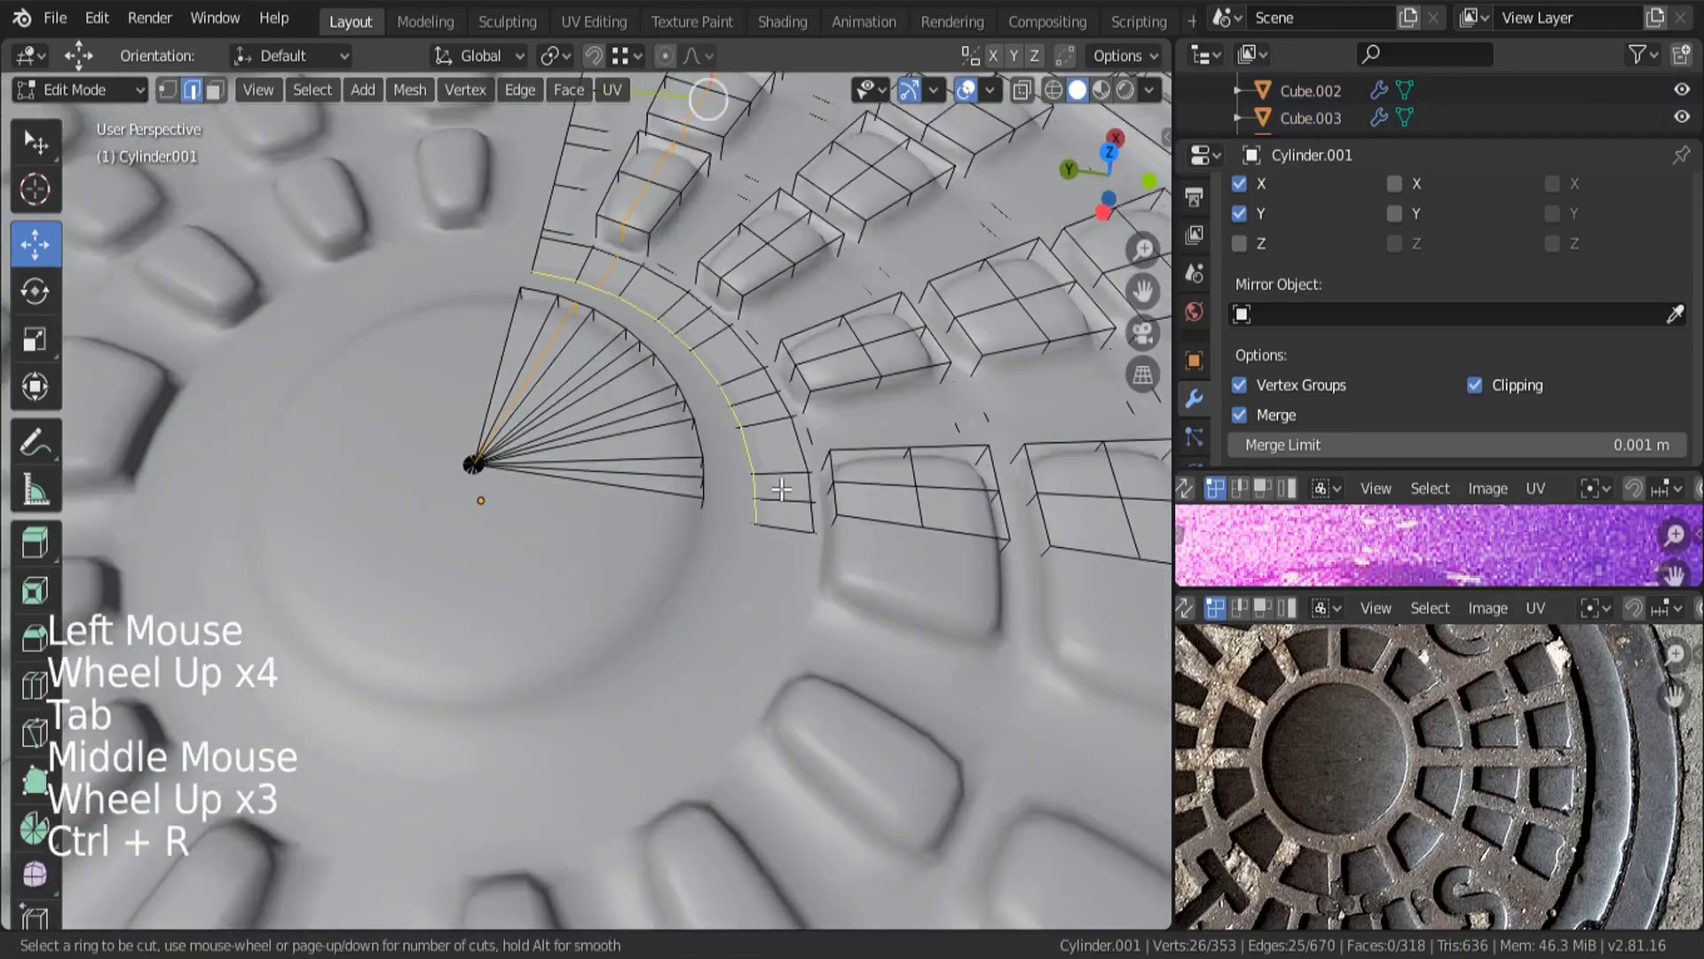
left_click(781, 489)
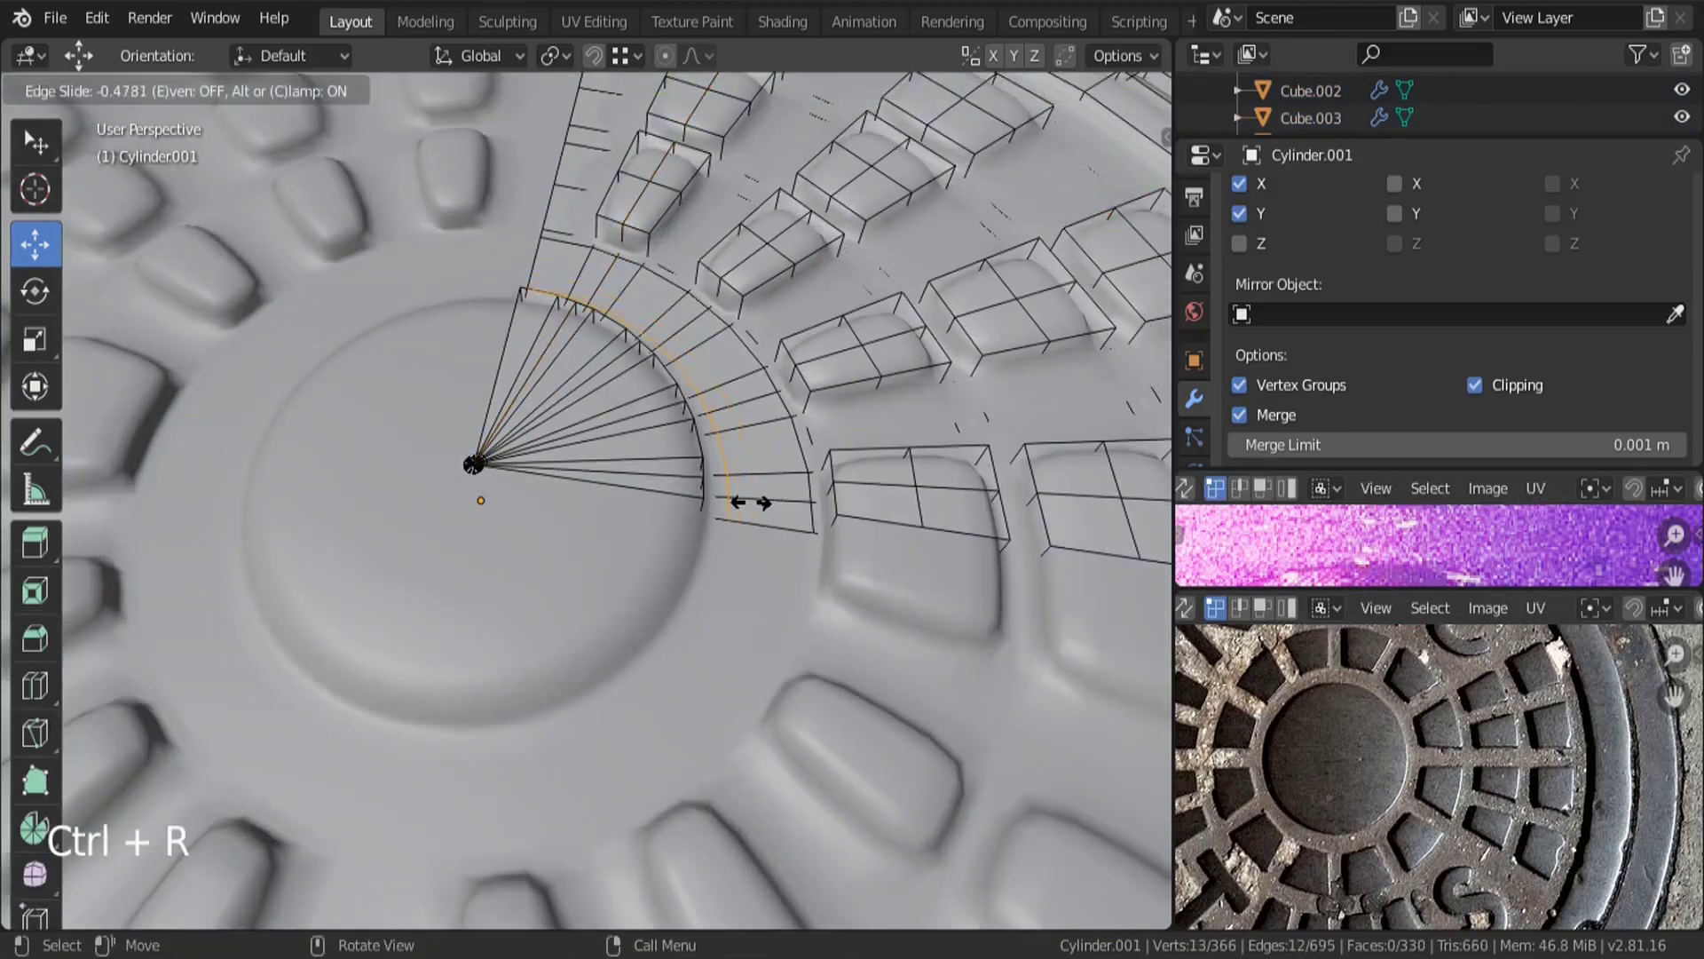
left_click(742, 506)
Compare the finished cover in Object Mode with the full manhole reference photo.
key("Tab")
scroll(639, 470, "down", 5)
key("a")
key("a")
key("a")
middle_click_drag(604, 555, 758, 547)
scroll(1420, 773, "down", 6)
middle_click_drag(1402, 781, 1383, 741)
scroll(717, 533, "down", 3)
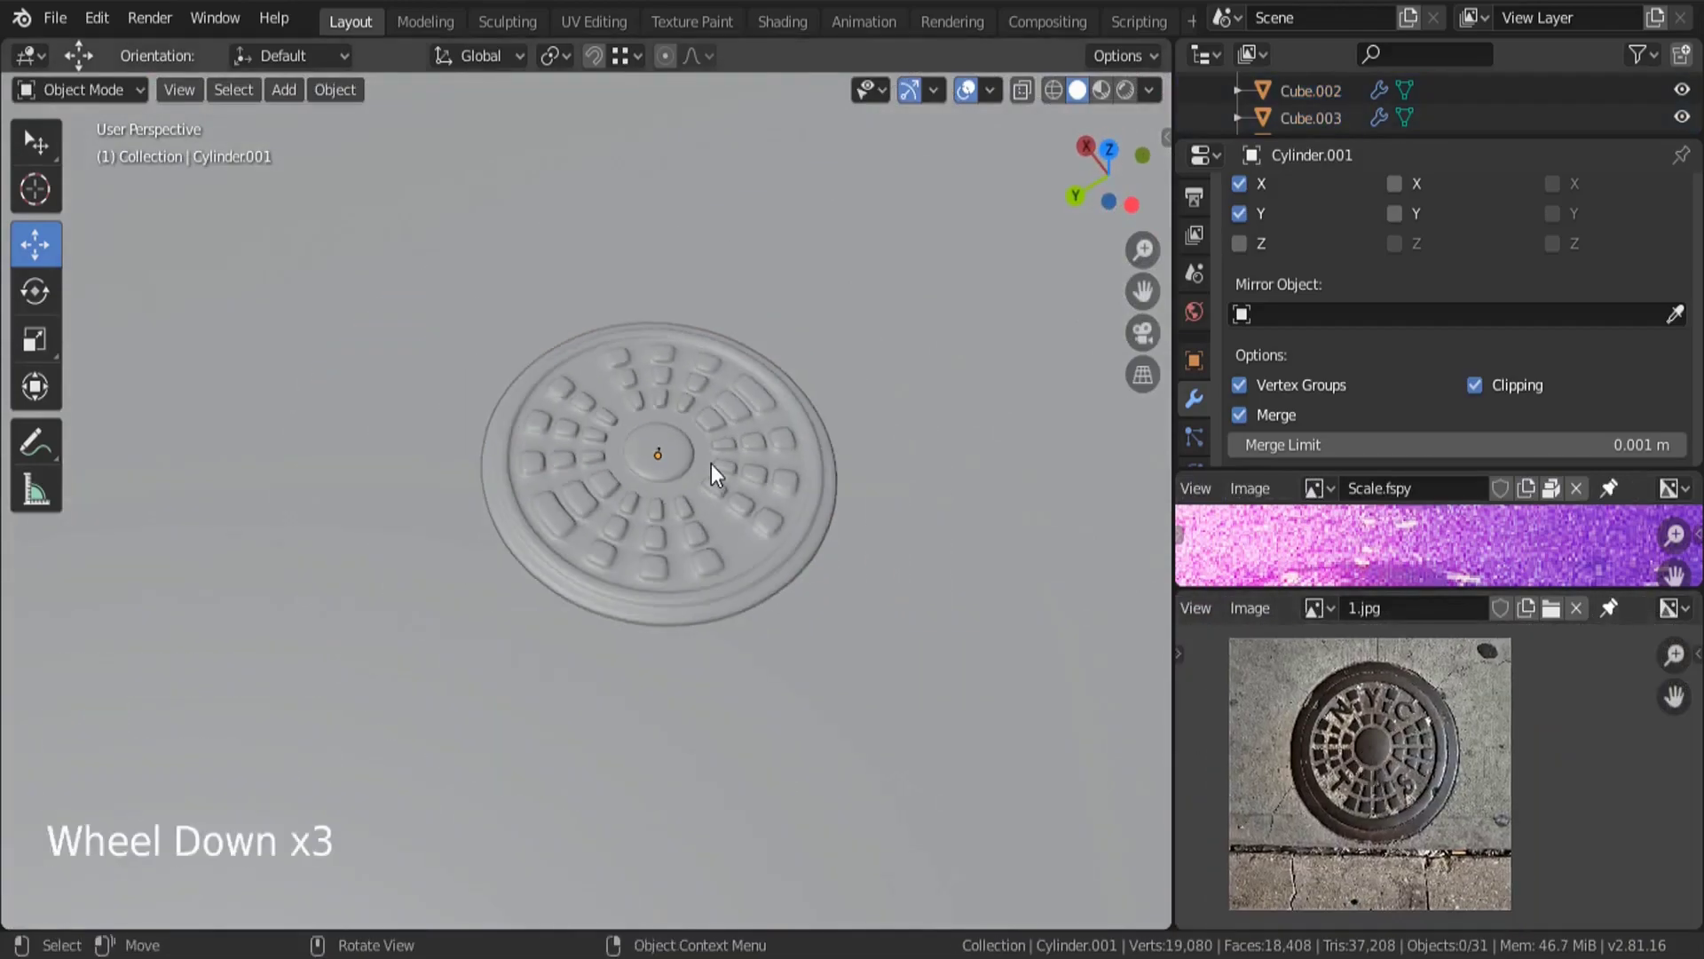
Switch to the camera view and enlarge the Scale.fspy reference image, framing the covers on the alley road.
key("KP_0")
scroll(711, 464, "down", 5)
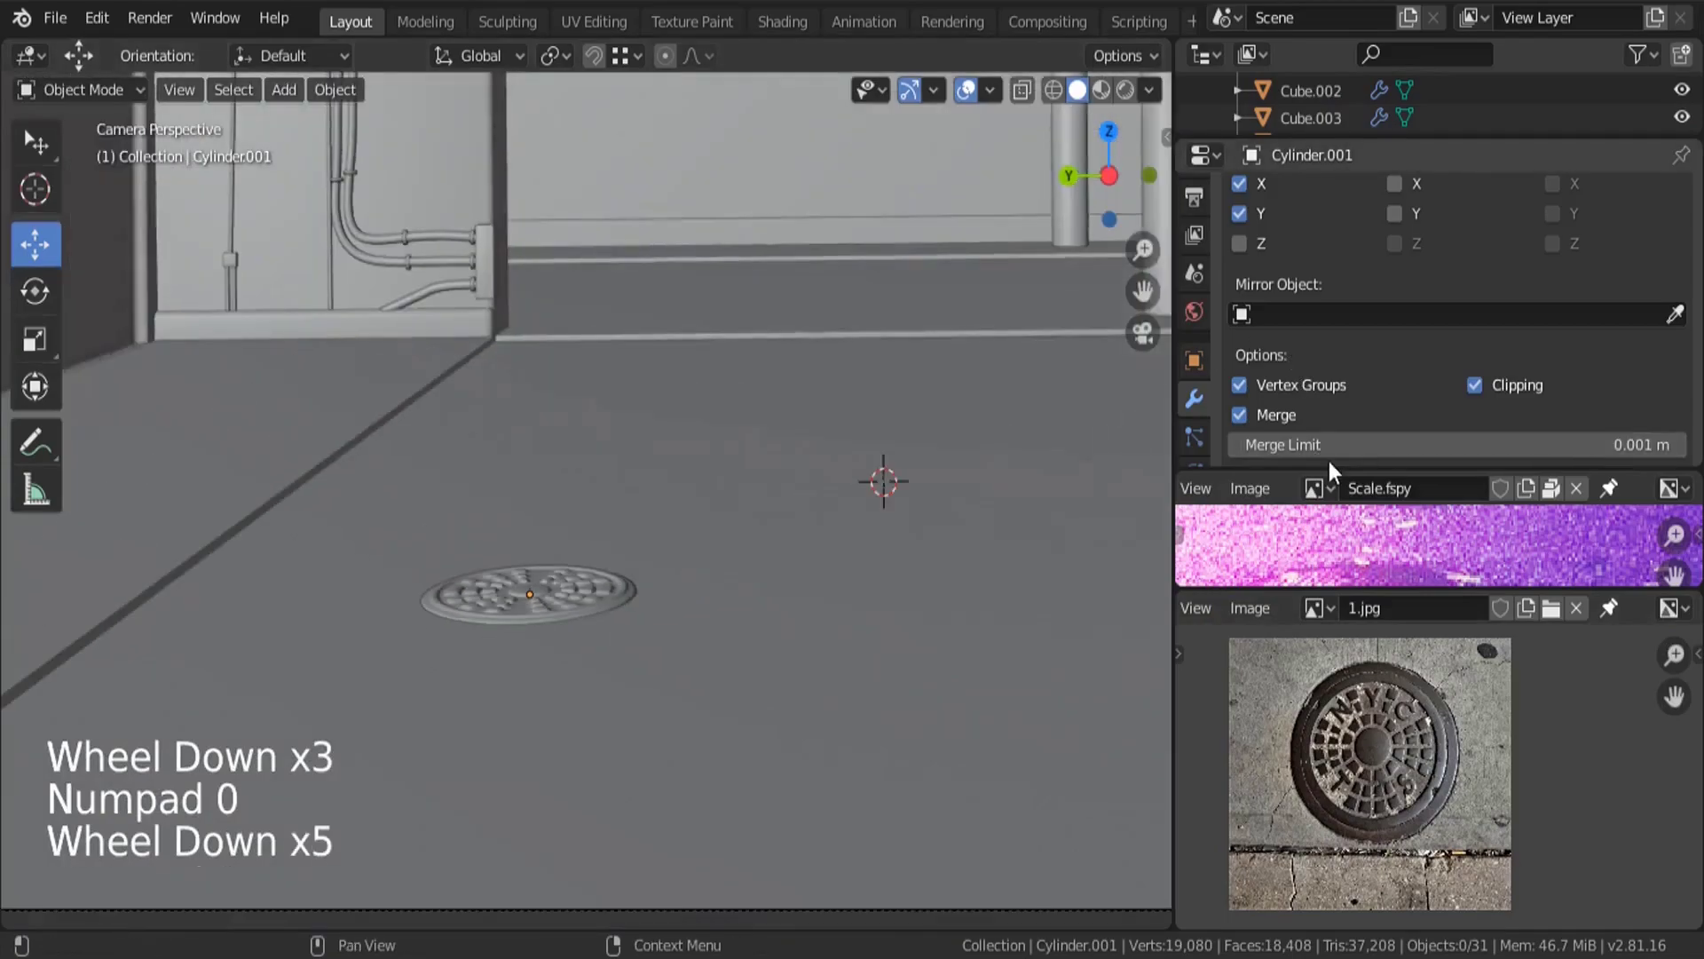
left_click_drag(1327, 463, 1328, 230)
middle_click_drag(1328, 356, 1436, 486)
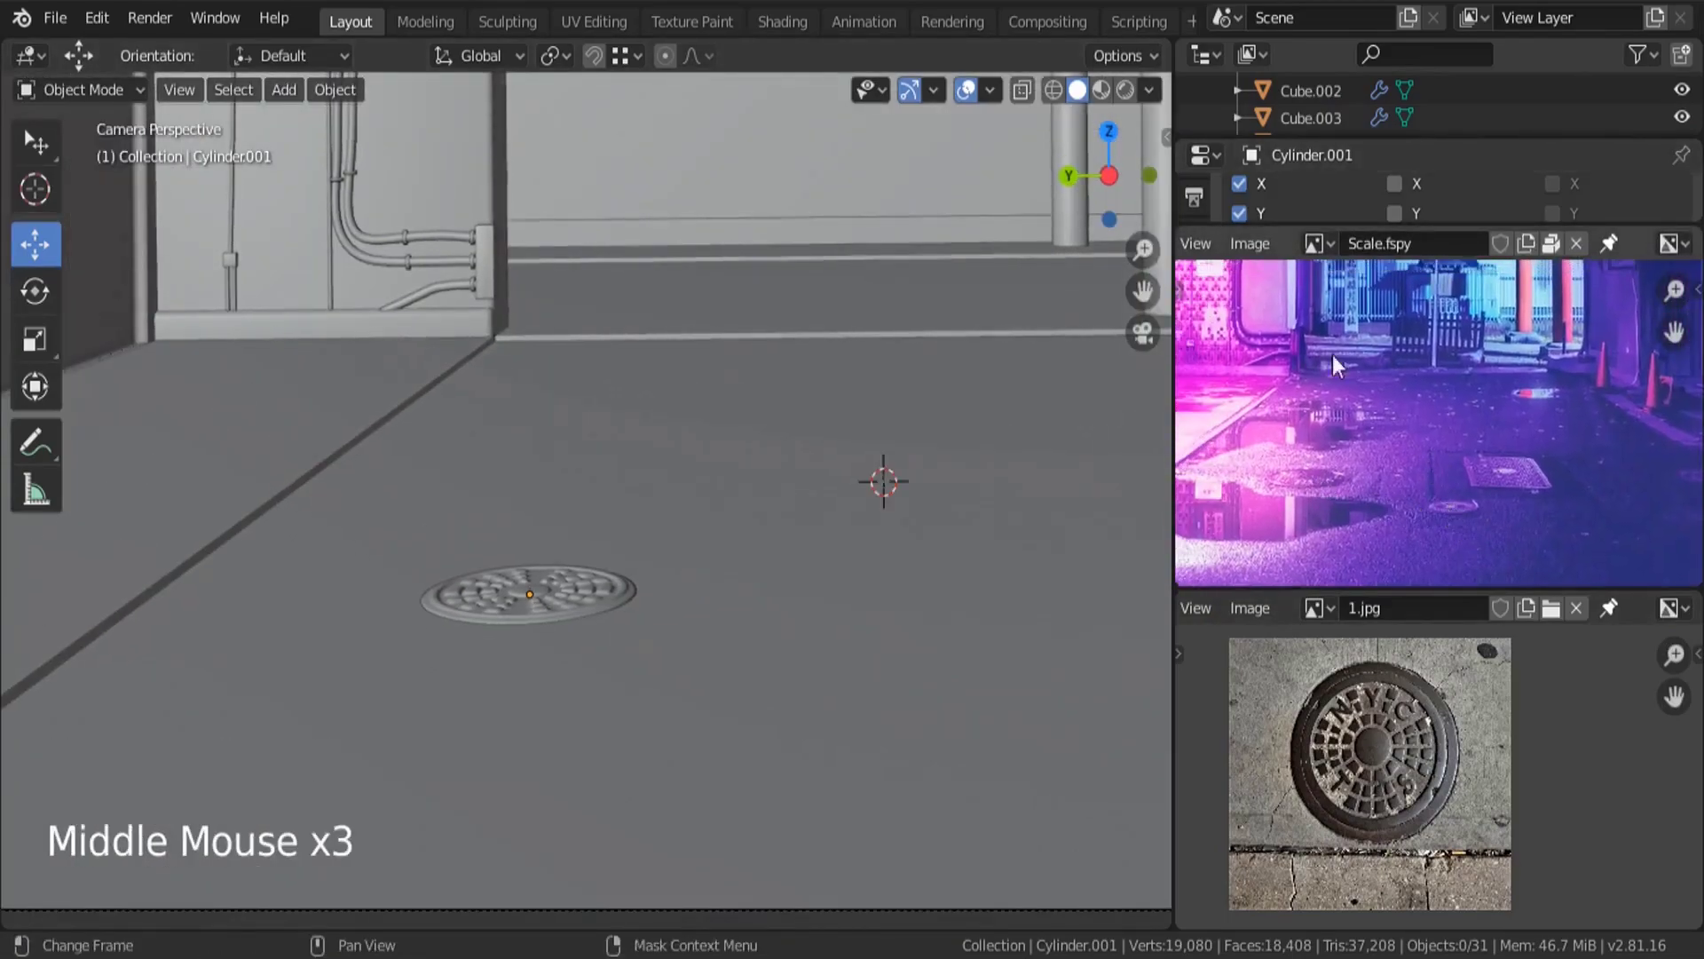
scroll(1350, 387, "up", 5)
Select the manhole cover and display the camera view in wireframe over the background photo.
left_click(563, 573)
key("KP_0")
key("KP_0")
scroll(234, 562, "down", 5)
scroll(362, 537, "up", 3)
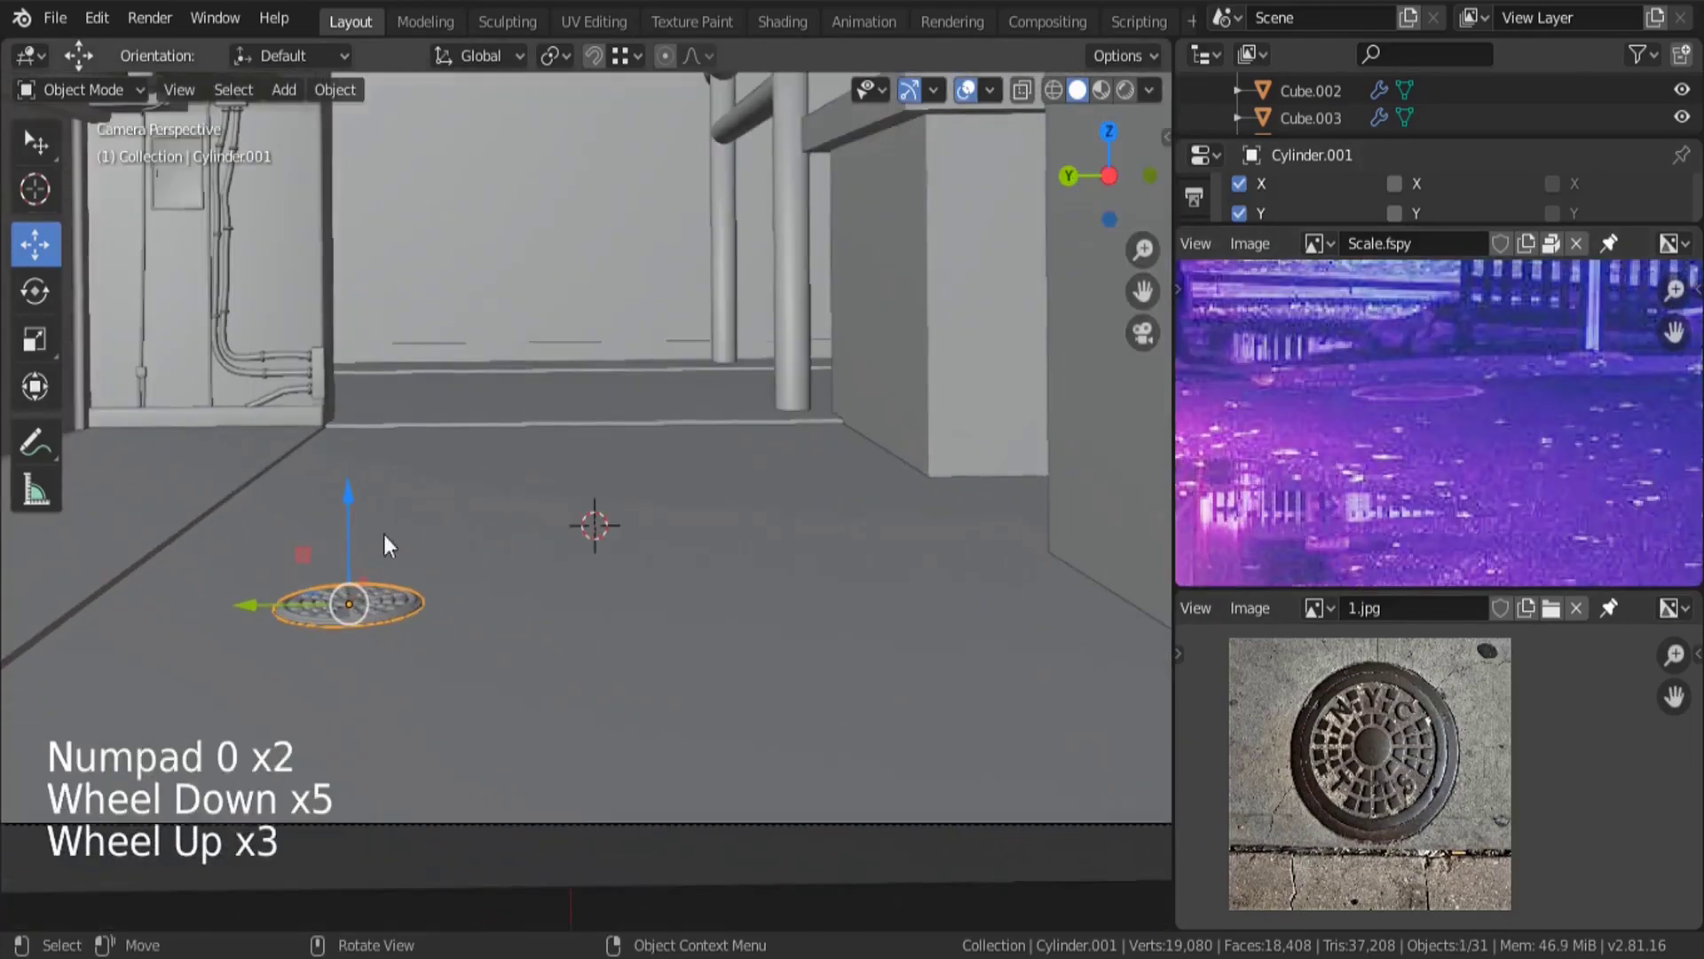
key("z")
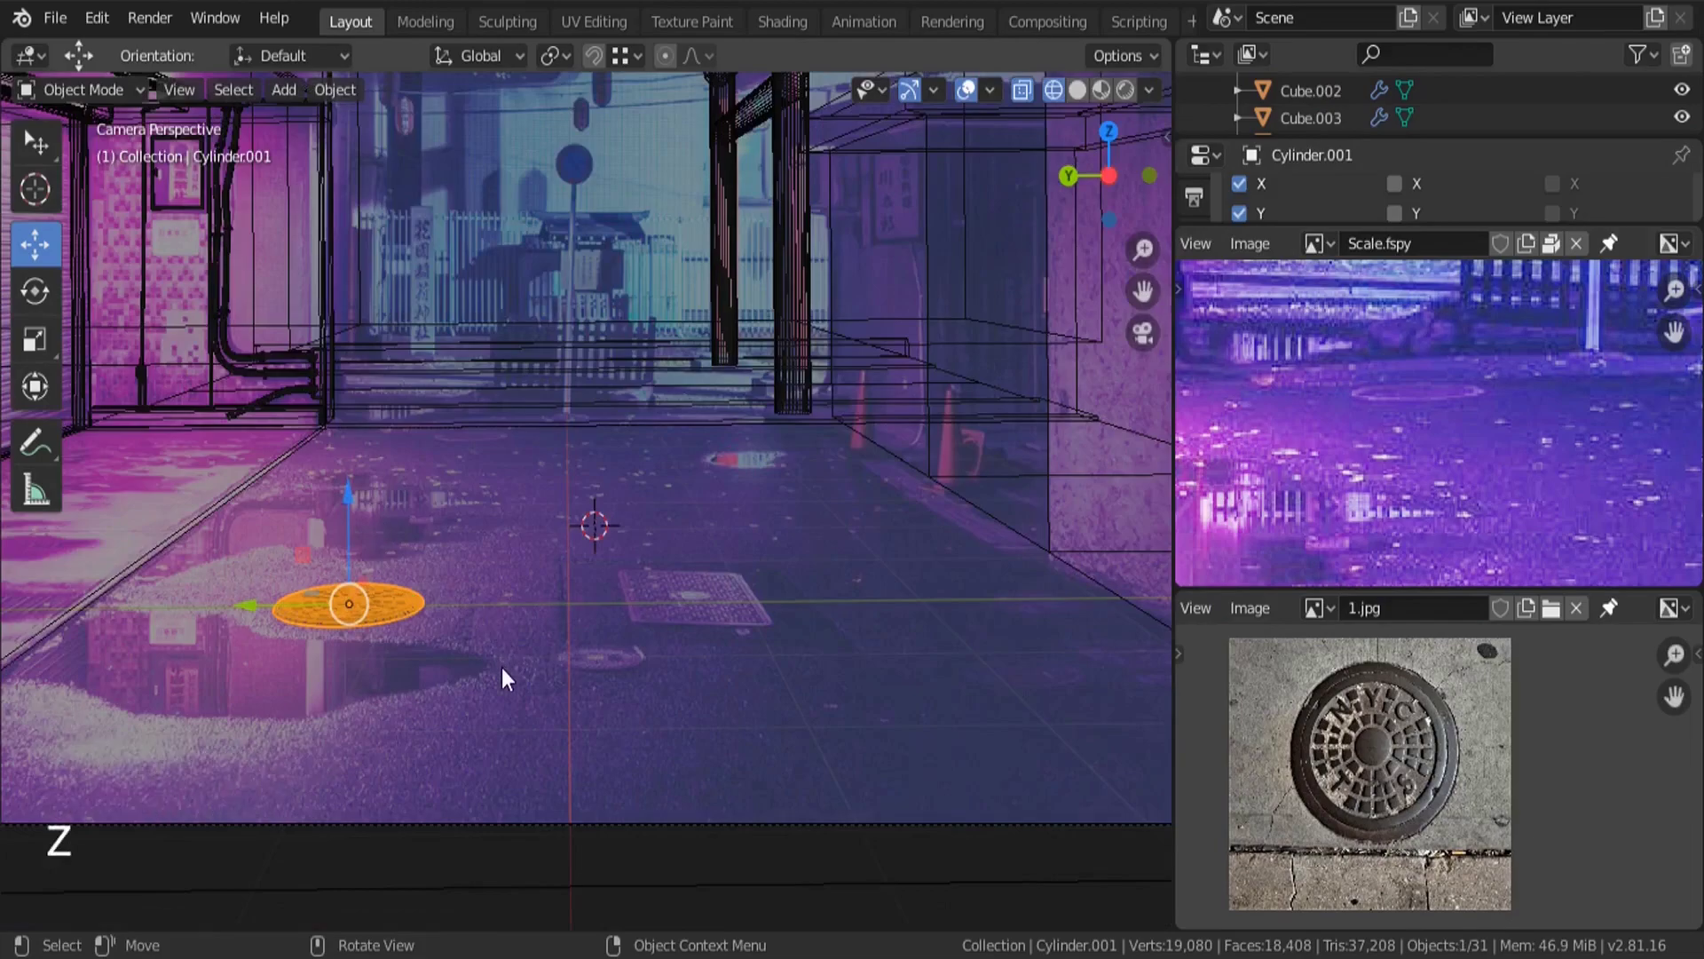
Duplicate the cover, move the copy along X and -0.144 m along Y onto the distant cover in the photo, and scale it down.
key("shift+d")
right_click(600, 634)
key("g")
key("x")
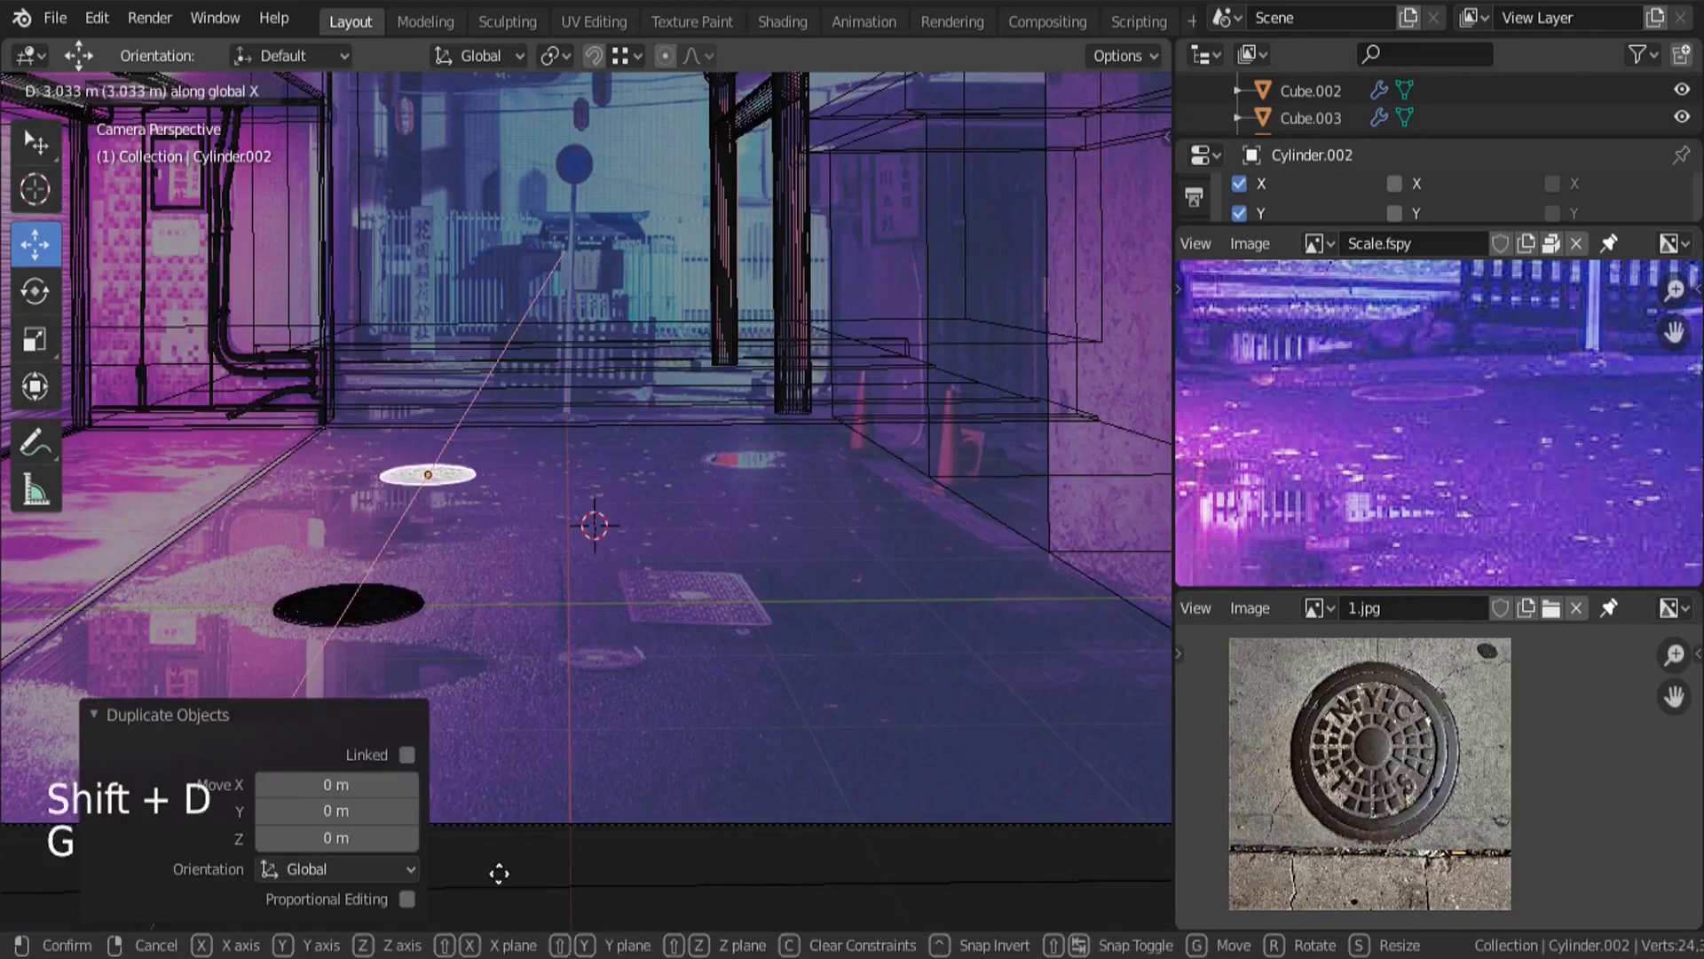
scroll(570, 578, "up", 7)
scroll(571, 578, "down", 2)
scroll(571, 578, "up", 3)
left_click_drag(484, 608, 552, 596)
scroll(891, 696, "up", 2)
key("s")
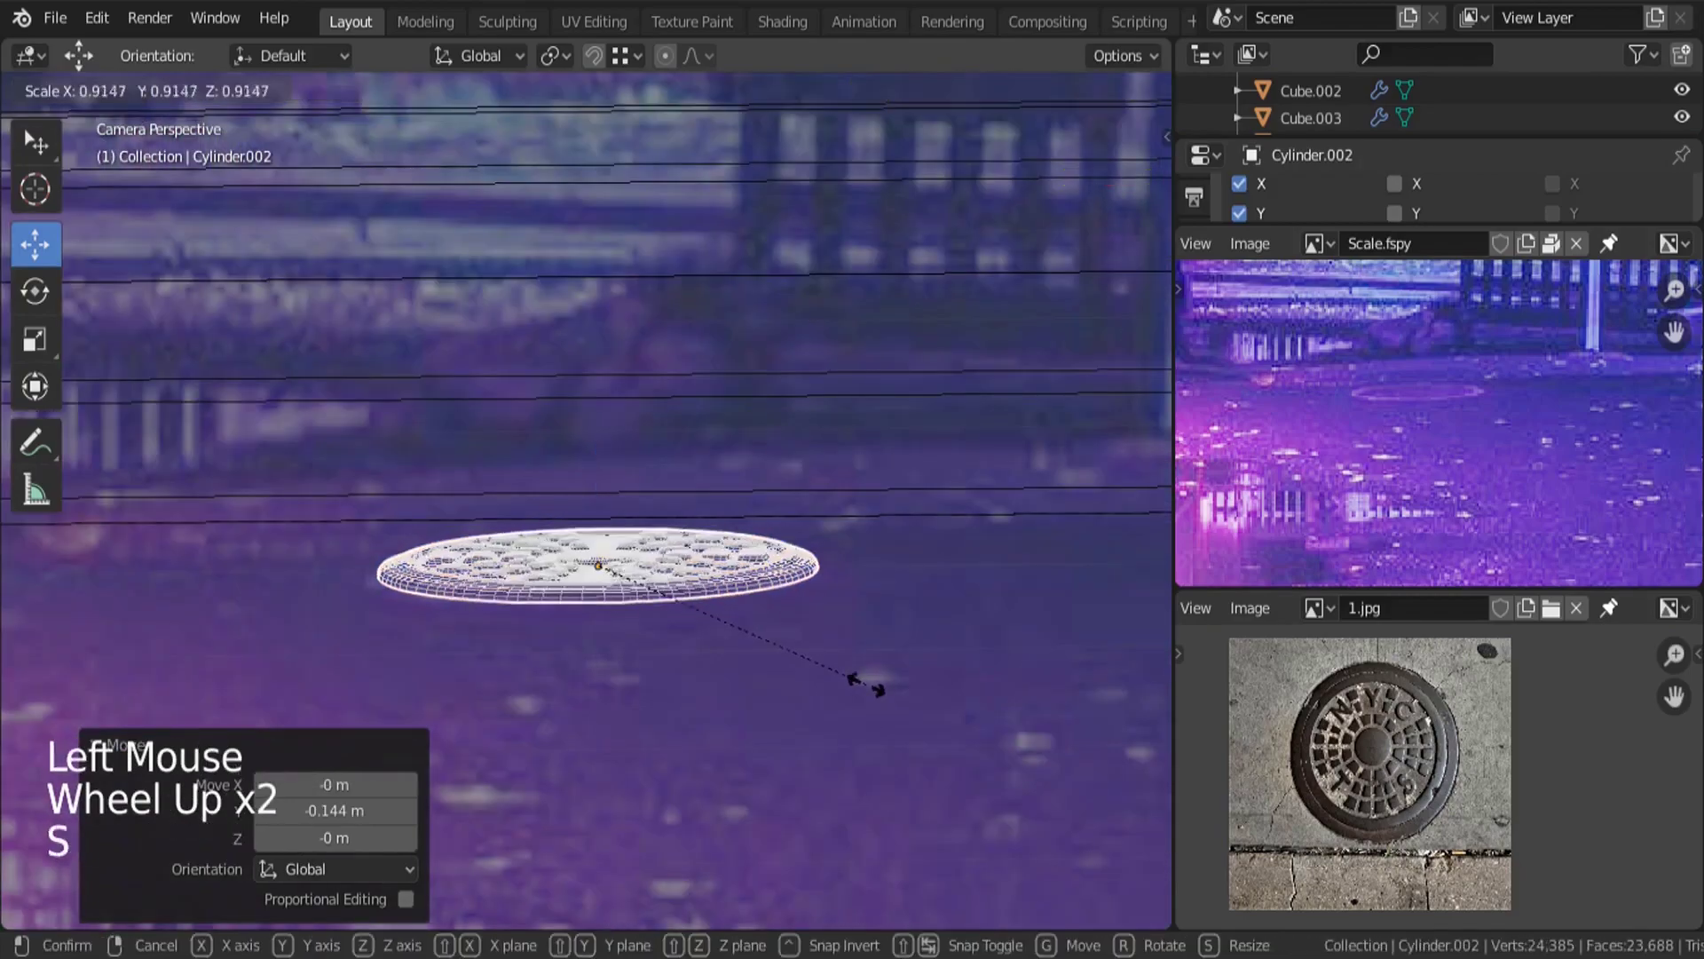
left_click(876, 679)
Duplicate the near manhole cover again, scale the copy down and move it along Y and X onto the small cover in the photo.
scroll(701, 296, "down", 7)
scroll(701, 297, "down", 1)
left_click(552, 589)
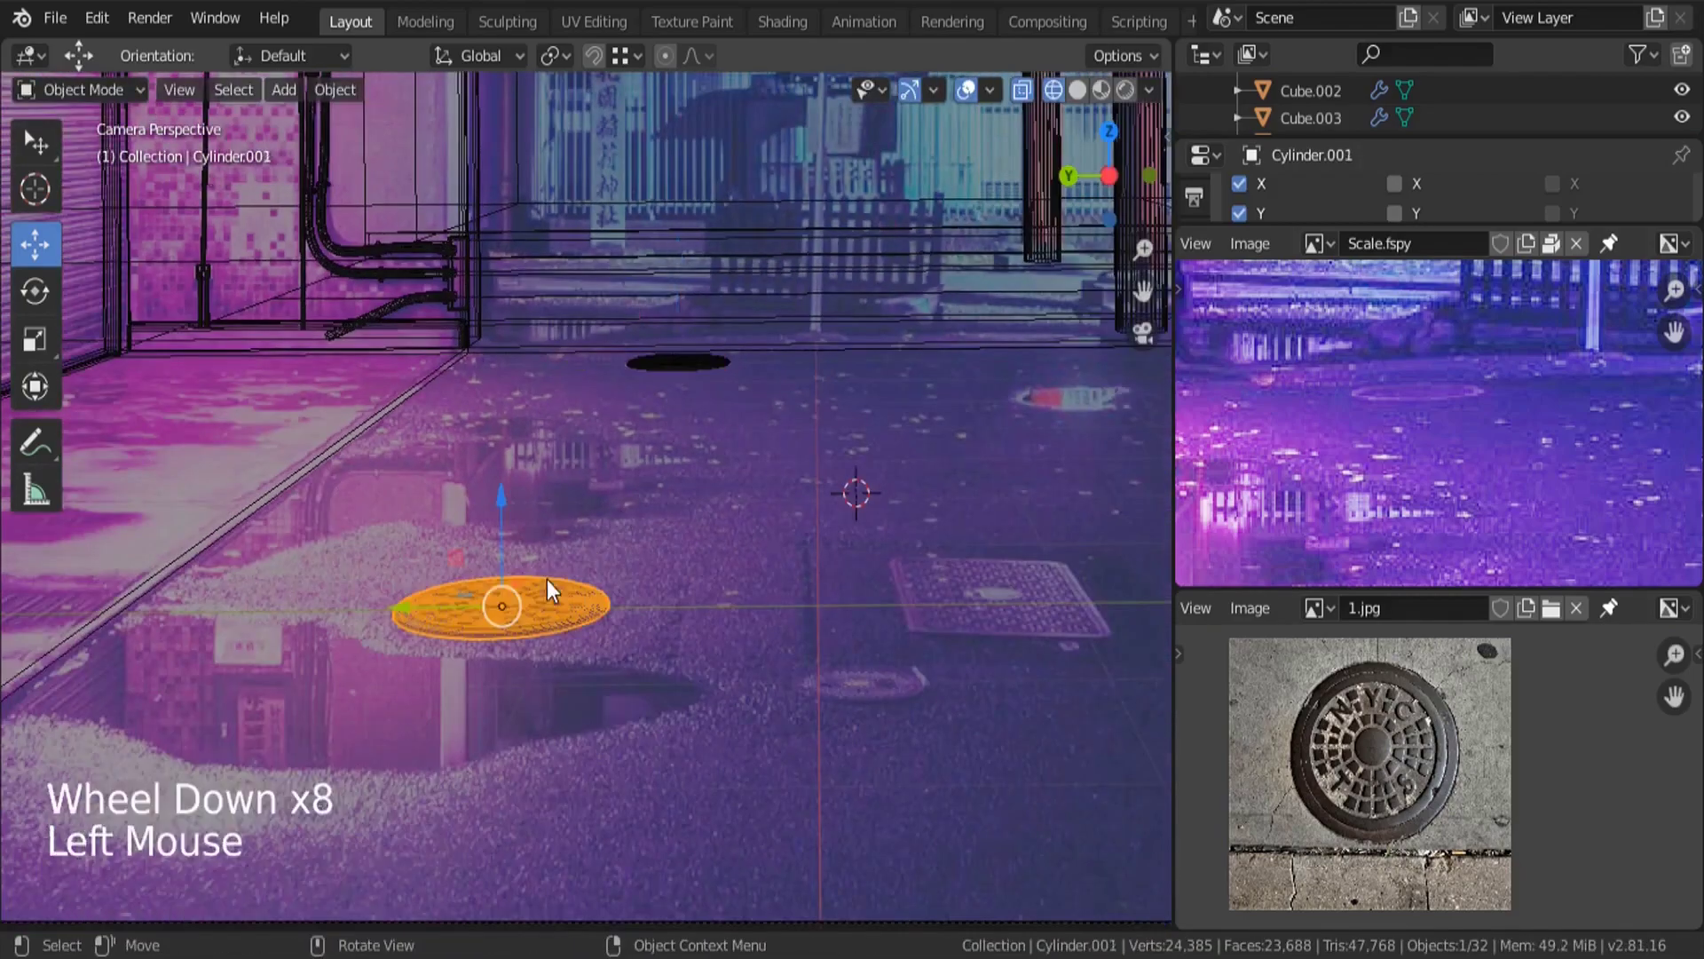
key("shift+d")
left_click(722, 677)
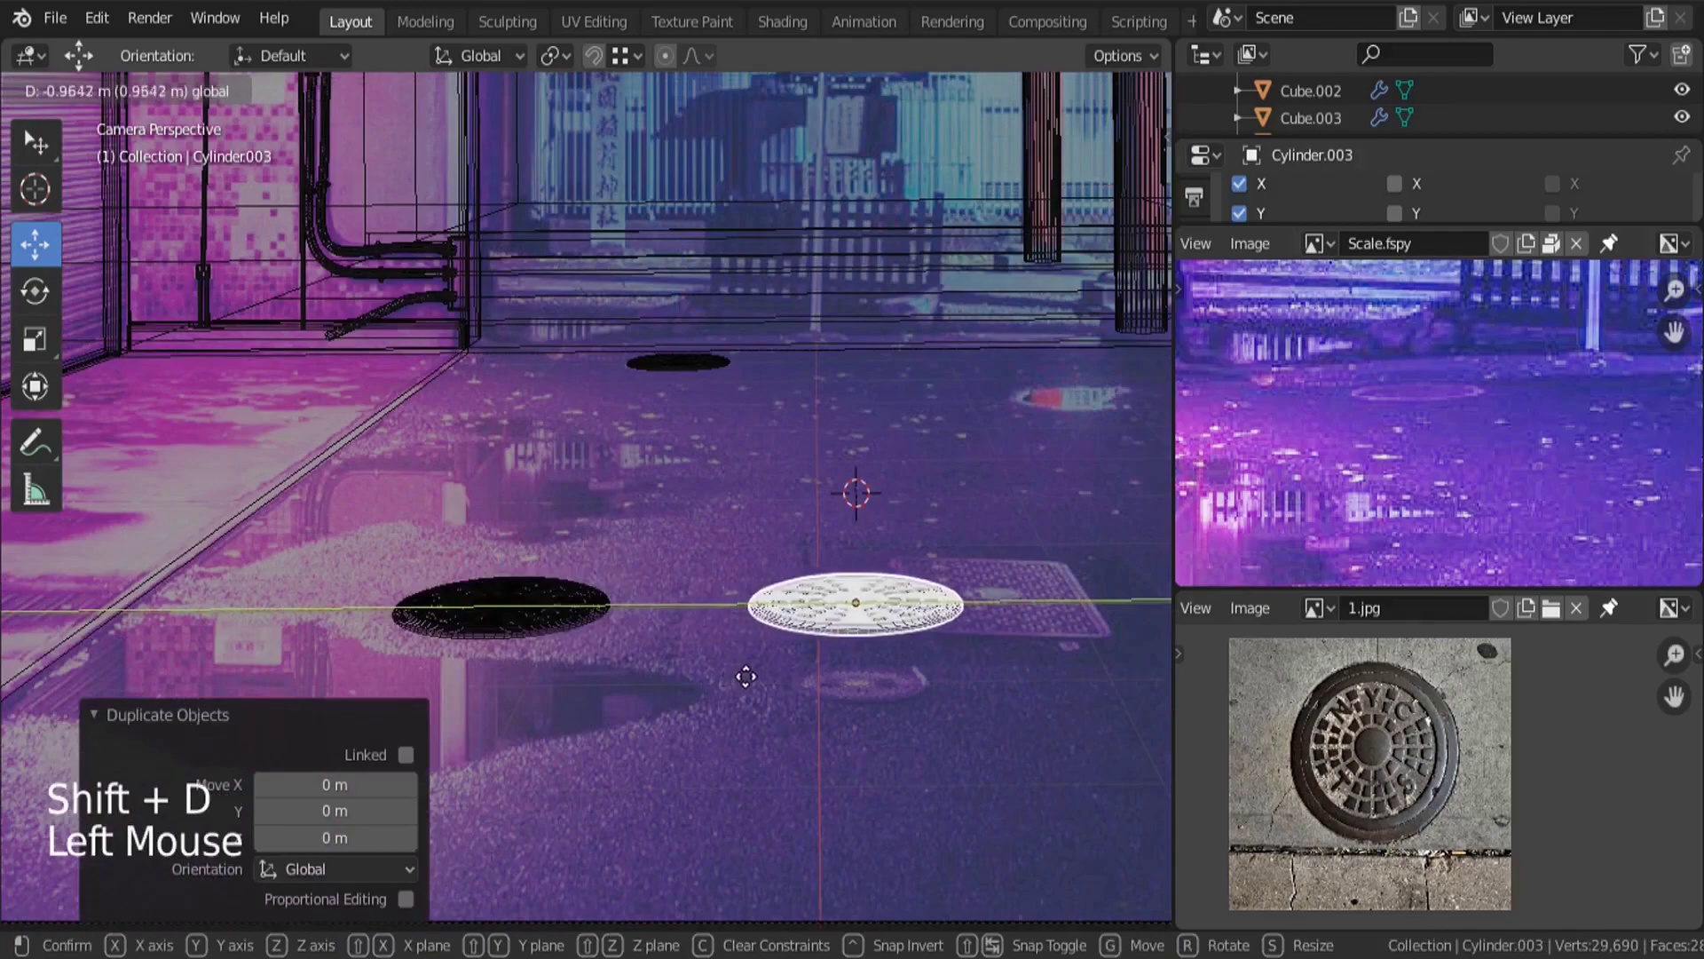
key("g")
key("s")
scroll(903, 703, "up", 5)
left_click(726, 697)
key("g")
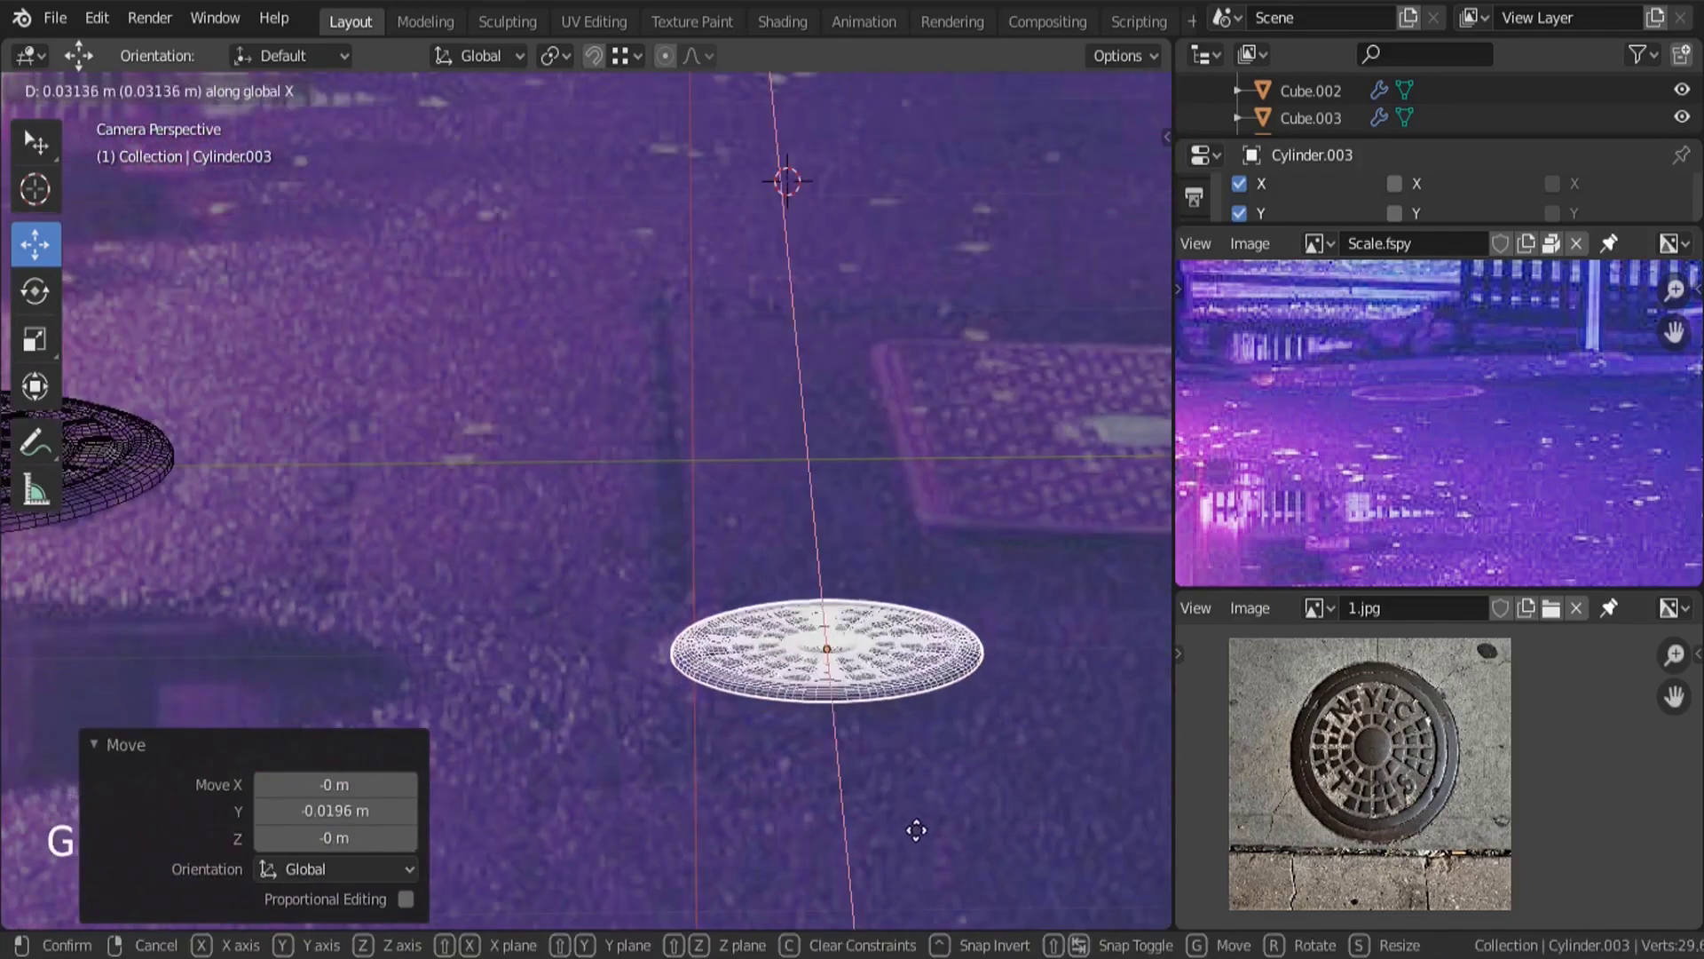
left_click(795, 750)
Deselect everything and check the placement of the three covers in perspective against the alley reference.
key("a")
key("a")
key("a")
scroll(444, 540, "down", 4)
scroll(443, 540, "down", 1)
middle_click_drag(444, 540, 767, 561)
scroll(1403, 364, "down", 3)
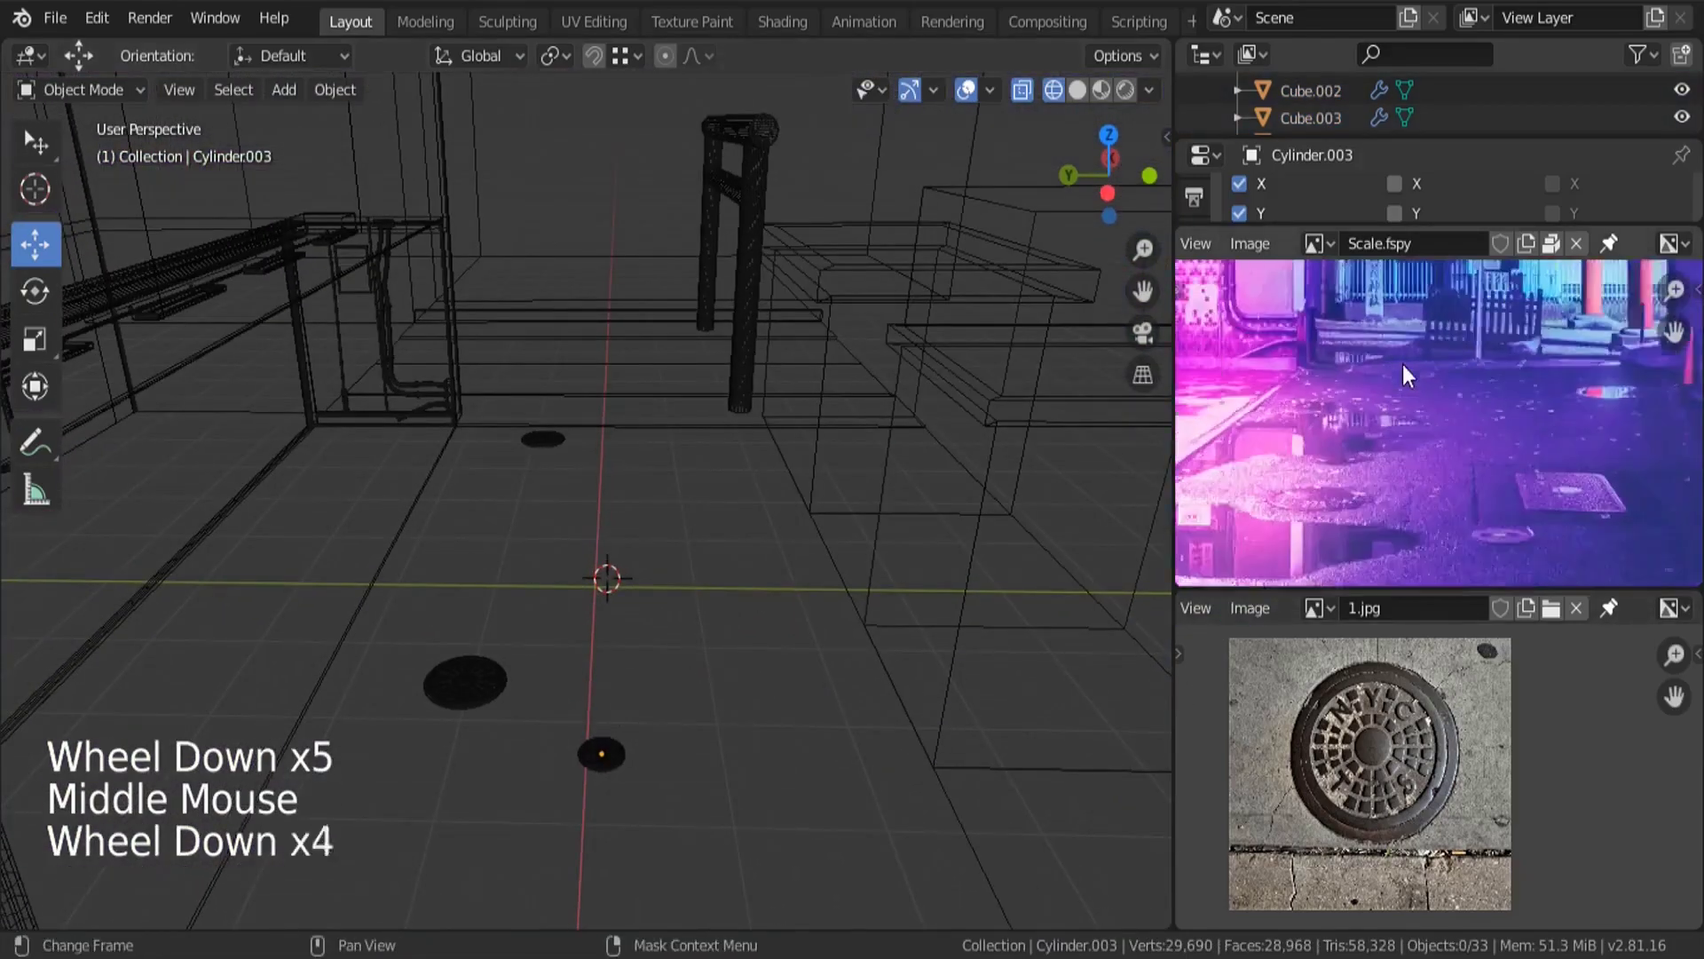
Add a cube, scale it to 0.329 and flatten it to 0.1 along Z.
key("shift+a")
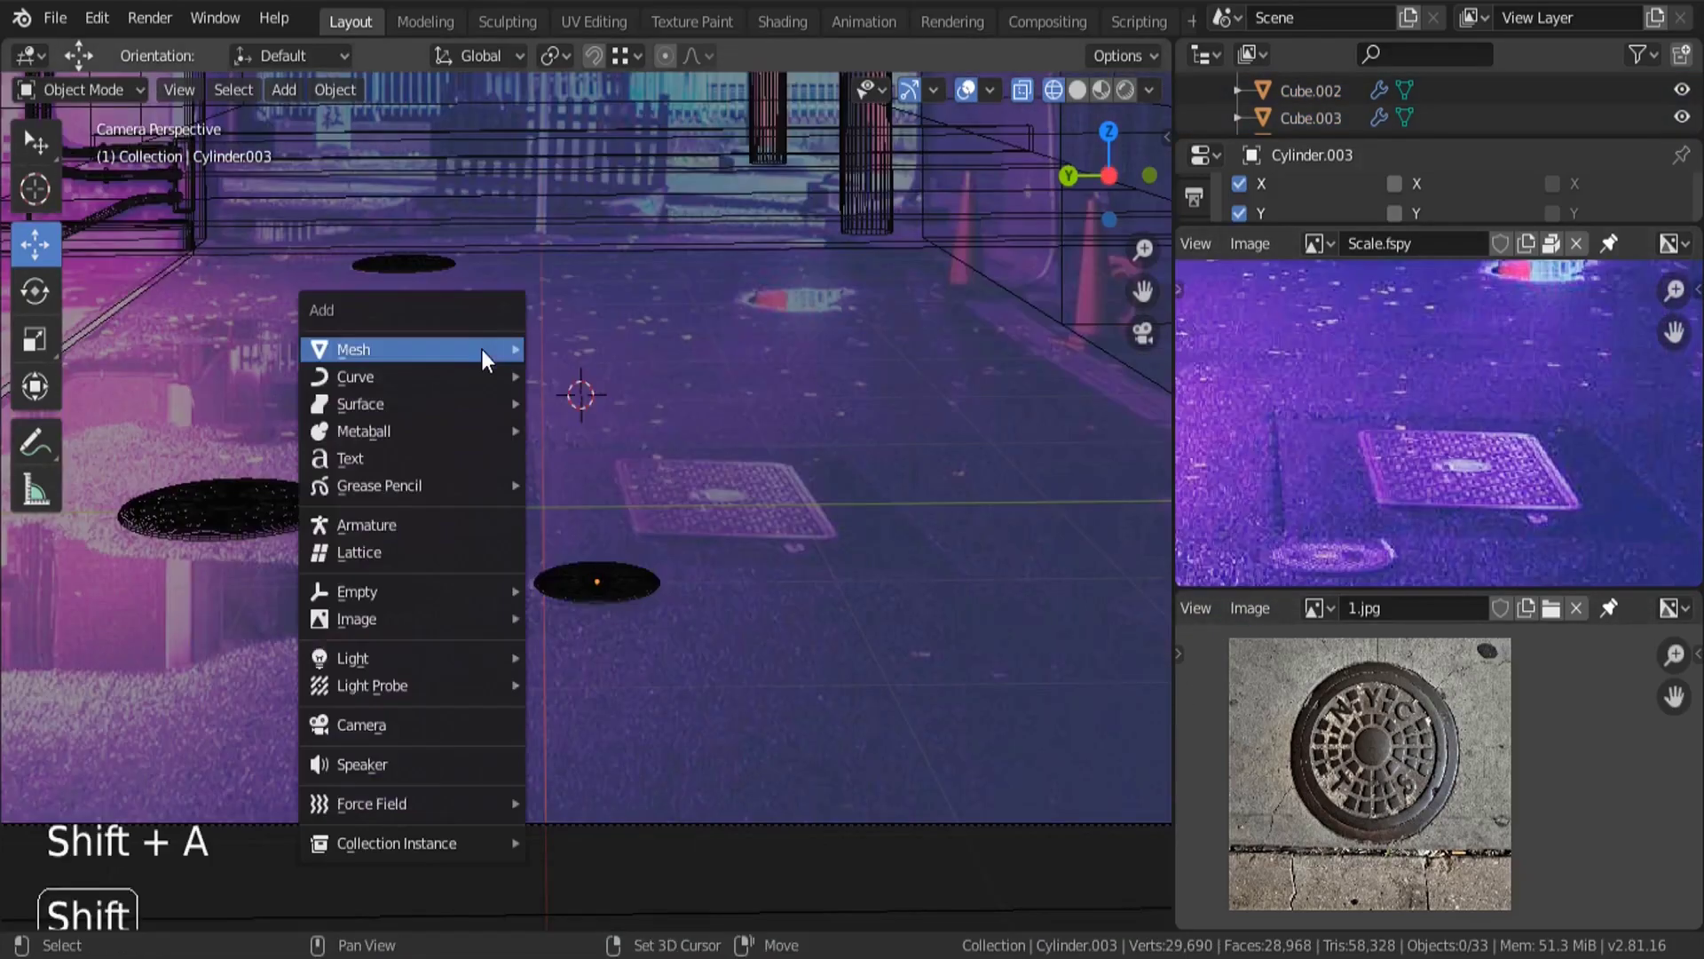
mouse_move(478, 347)
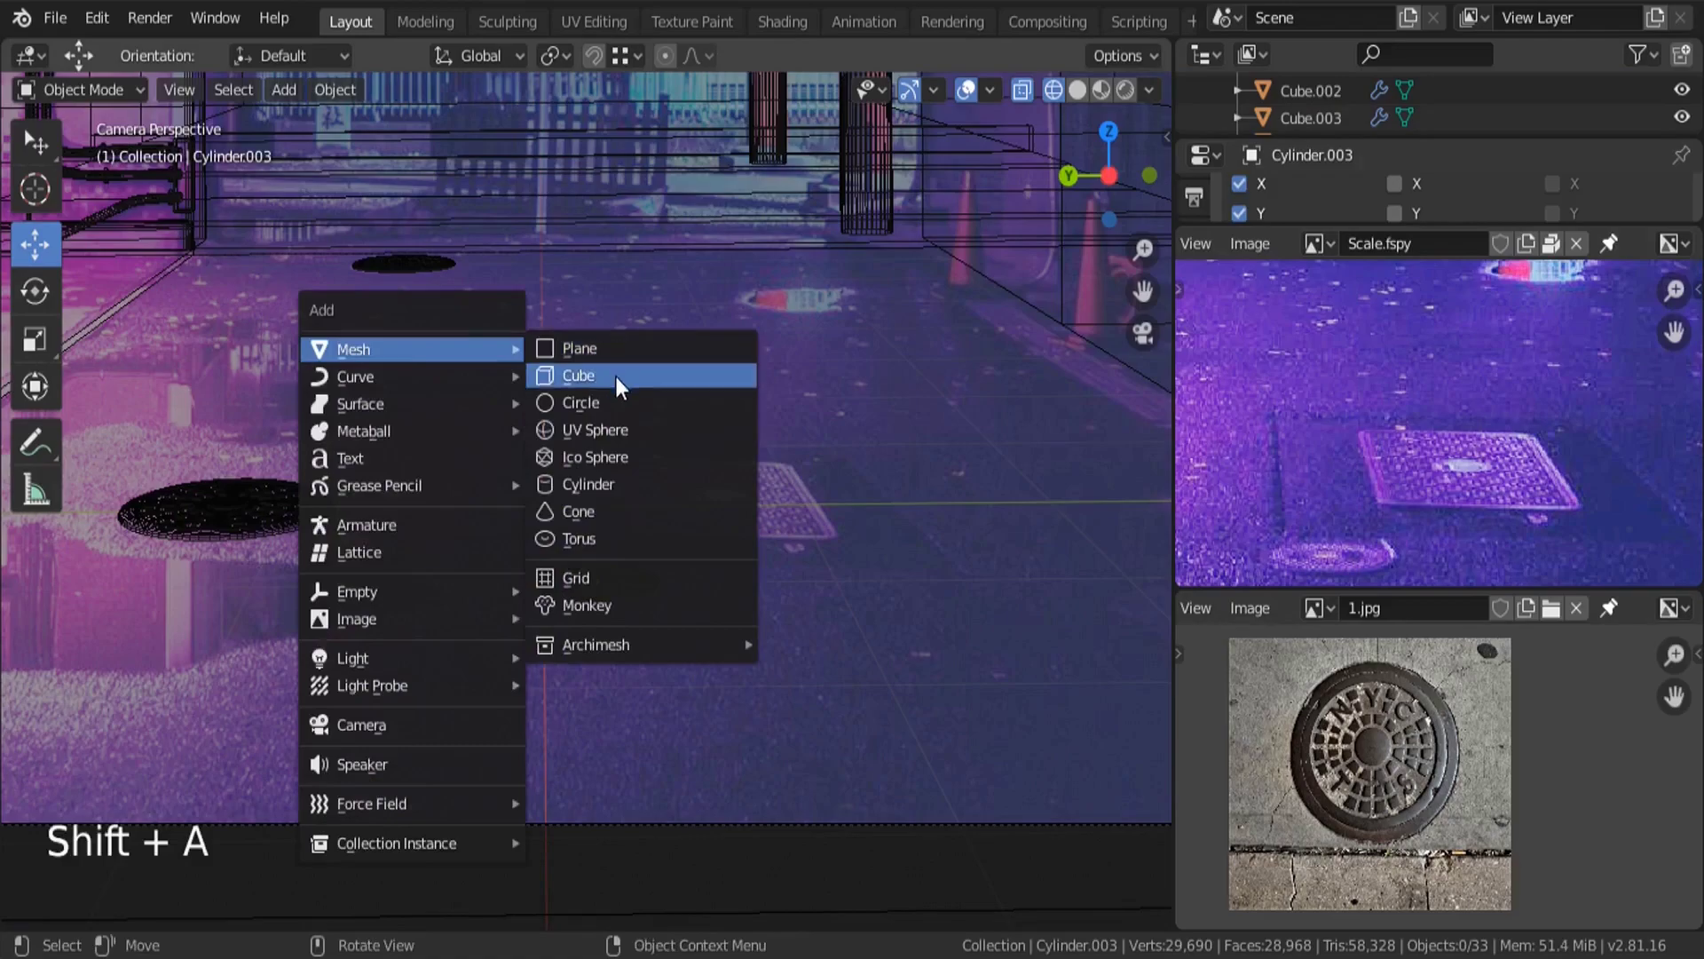
left_click(616, 376)
key("s")
left_click(765, 610)
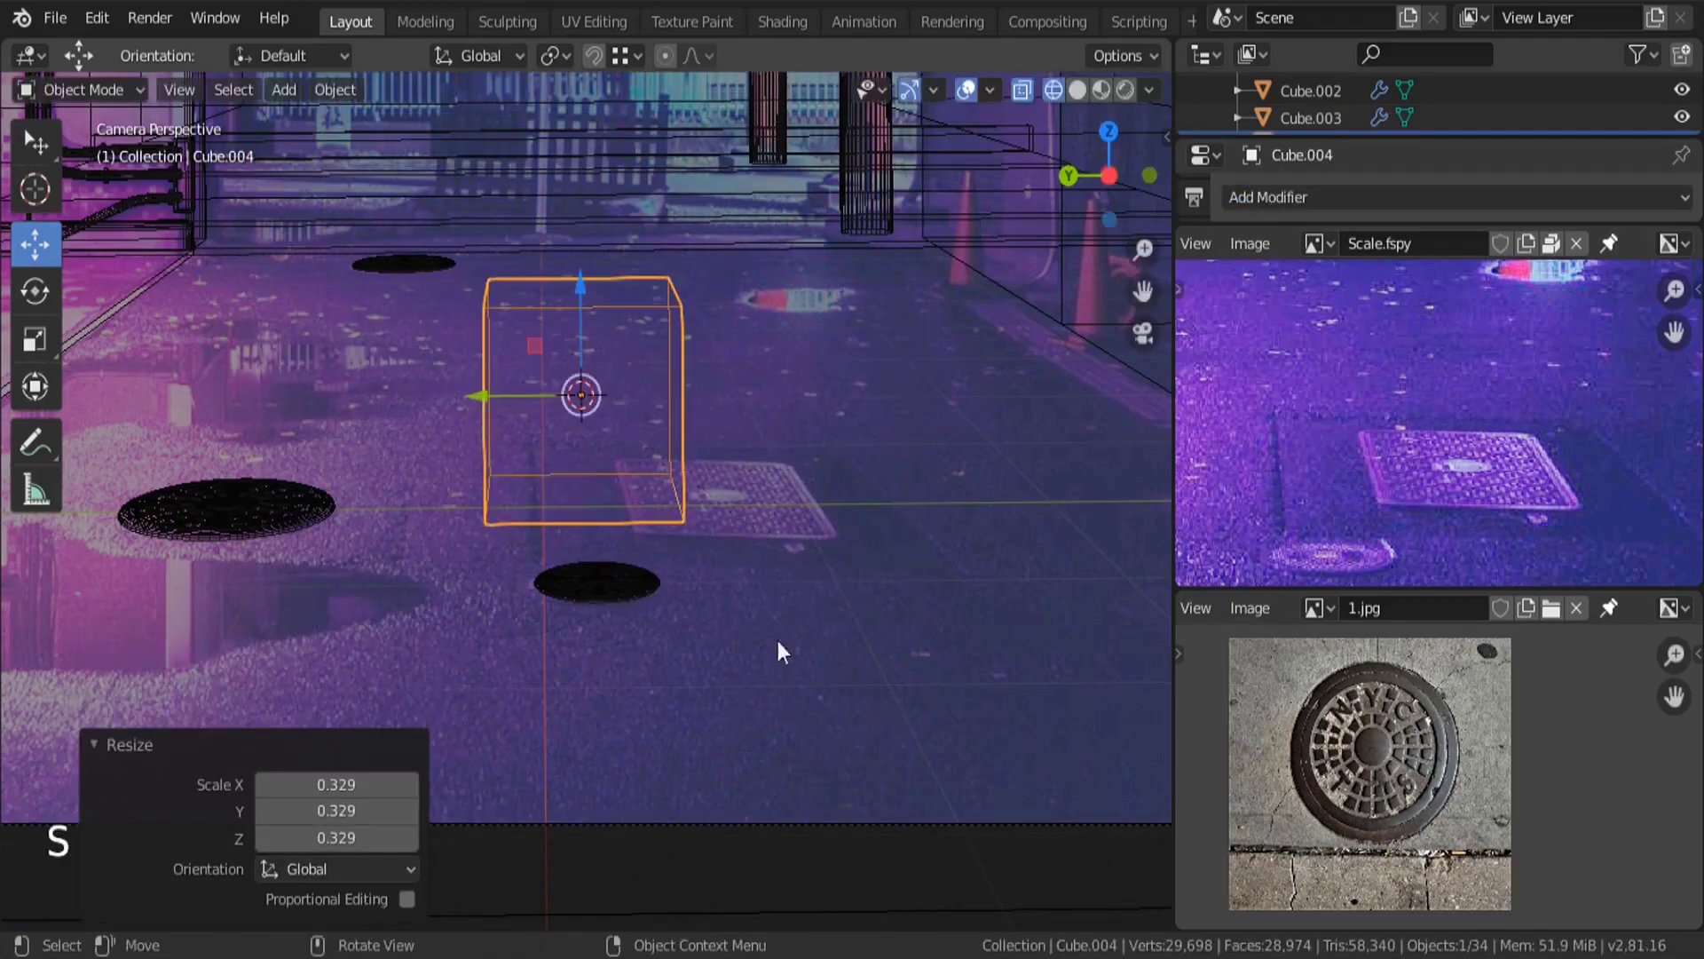
key("s")
key("z")
left_click(814, 612)
Move the flattened cube onto the rectangular road cover in the photo and scale it to 0.729 along Y.
key("g")
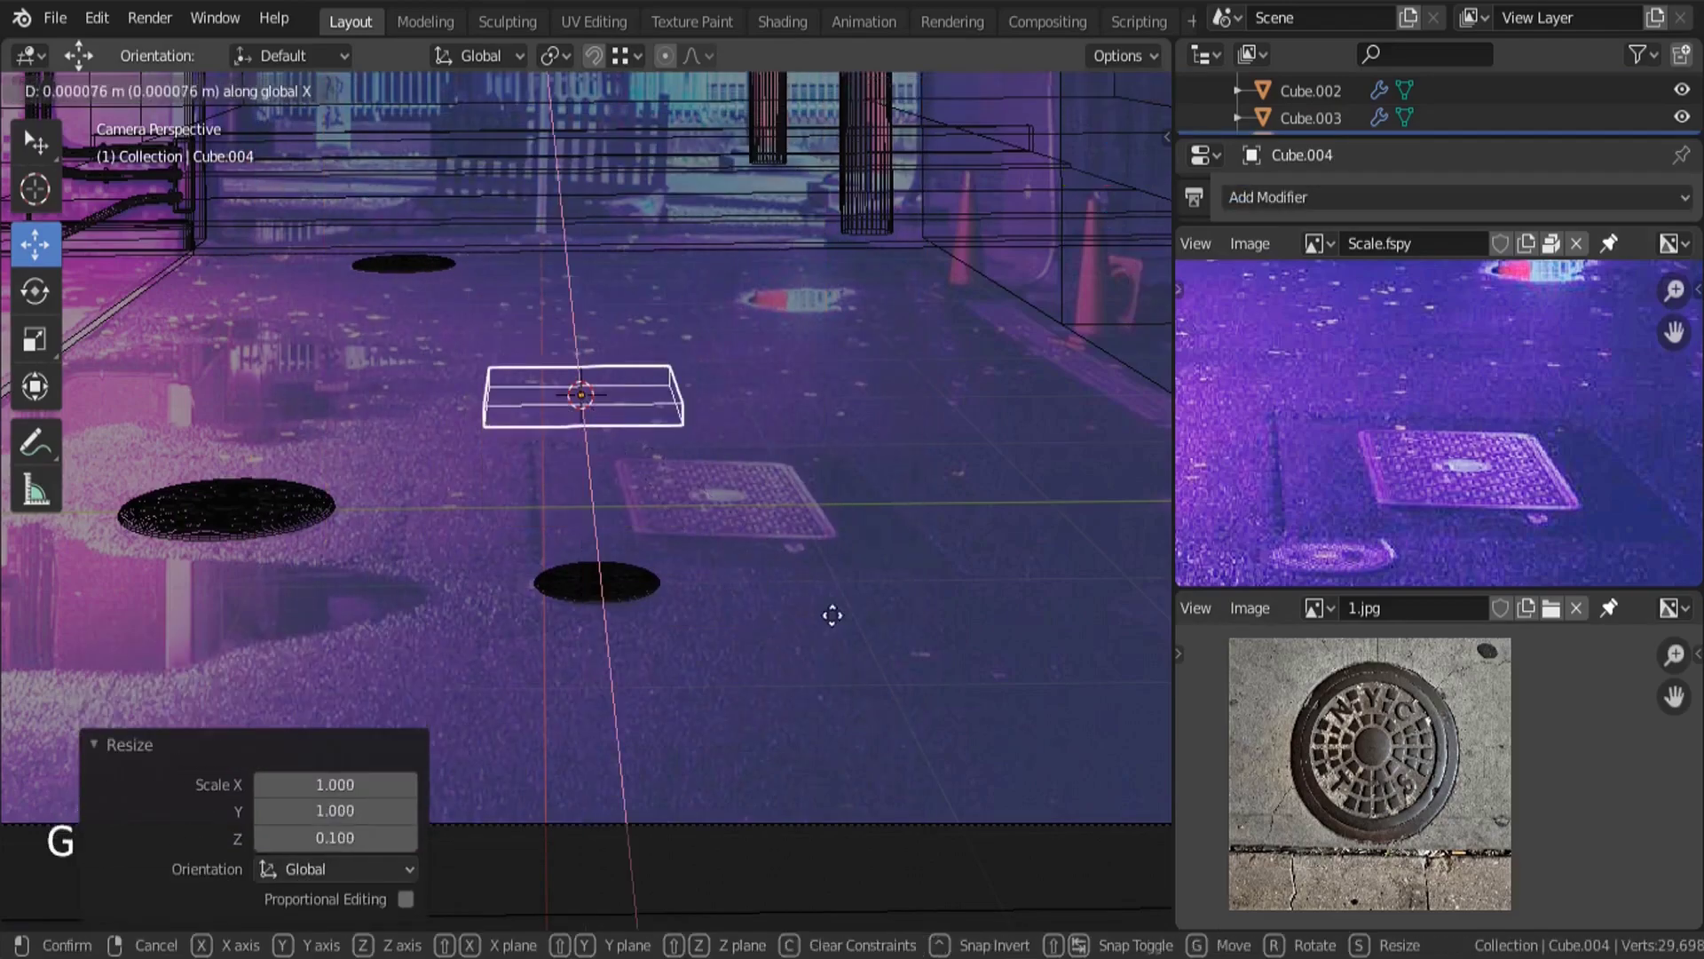
left_click(947, 323)
key("g")
left_click(943, 327)
key("s")
key("y")
left_click(890, 635)
Scale the rectangular cover block to 0.5 along Z and 1.211 along X to fit the photo.
scroll(832, 568, "up", 3)
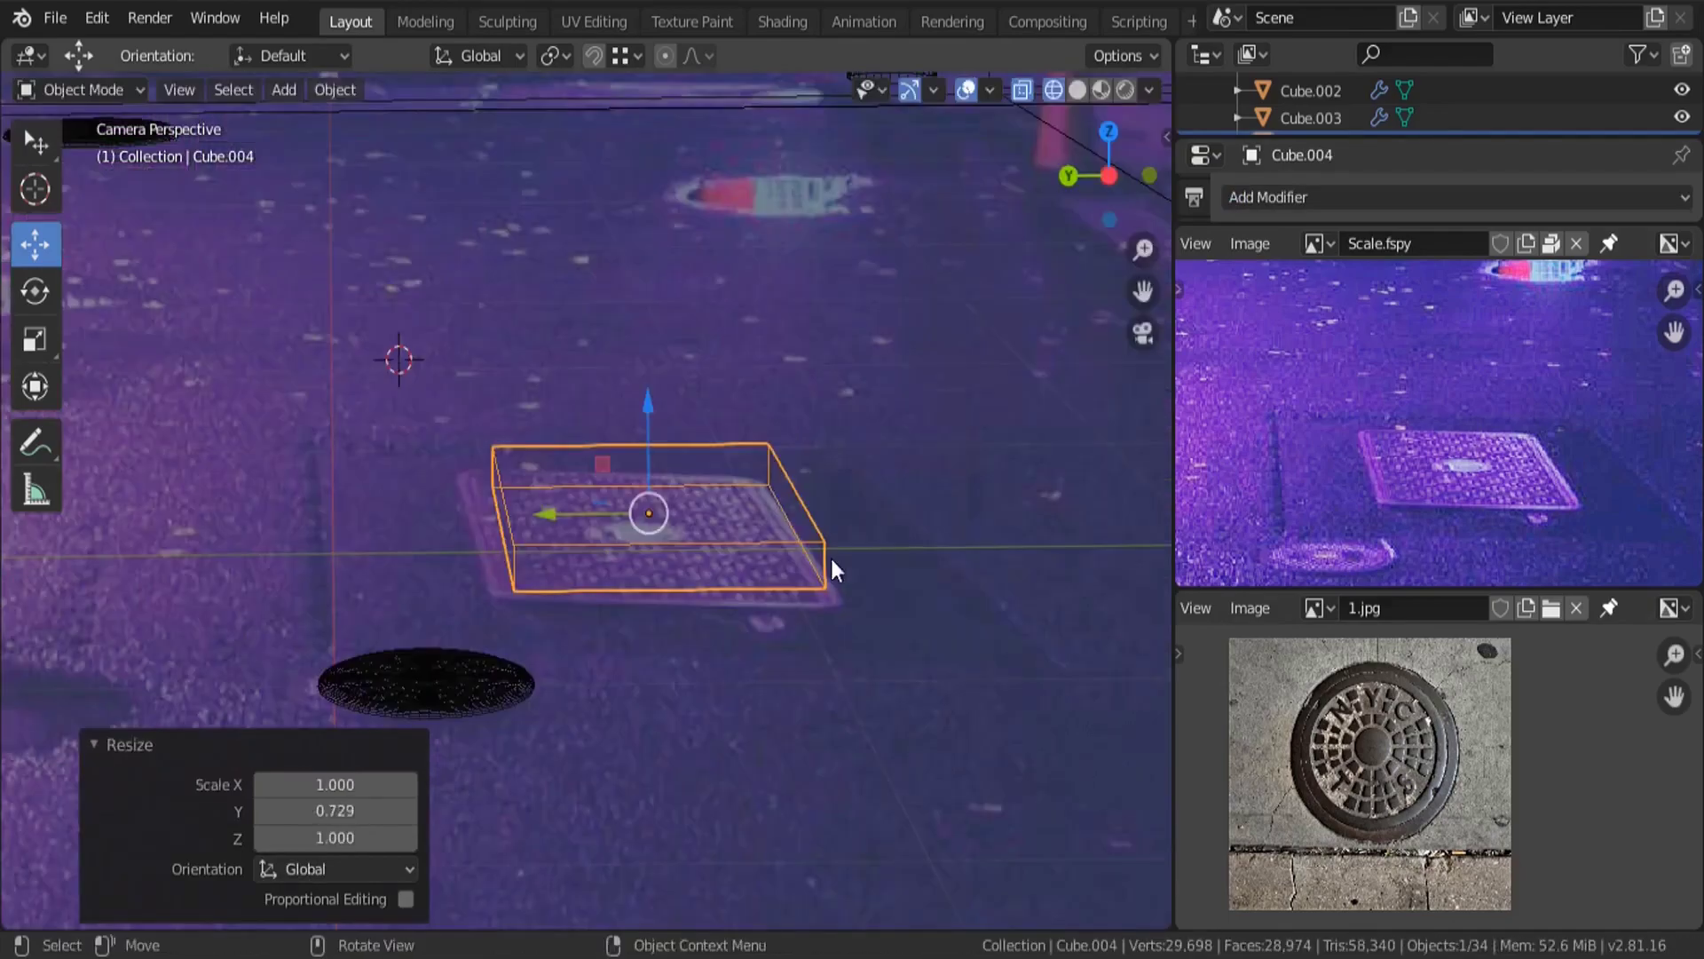
type("sz0.1")
key("Escape")
type("sz0.5")
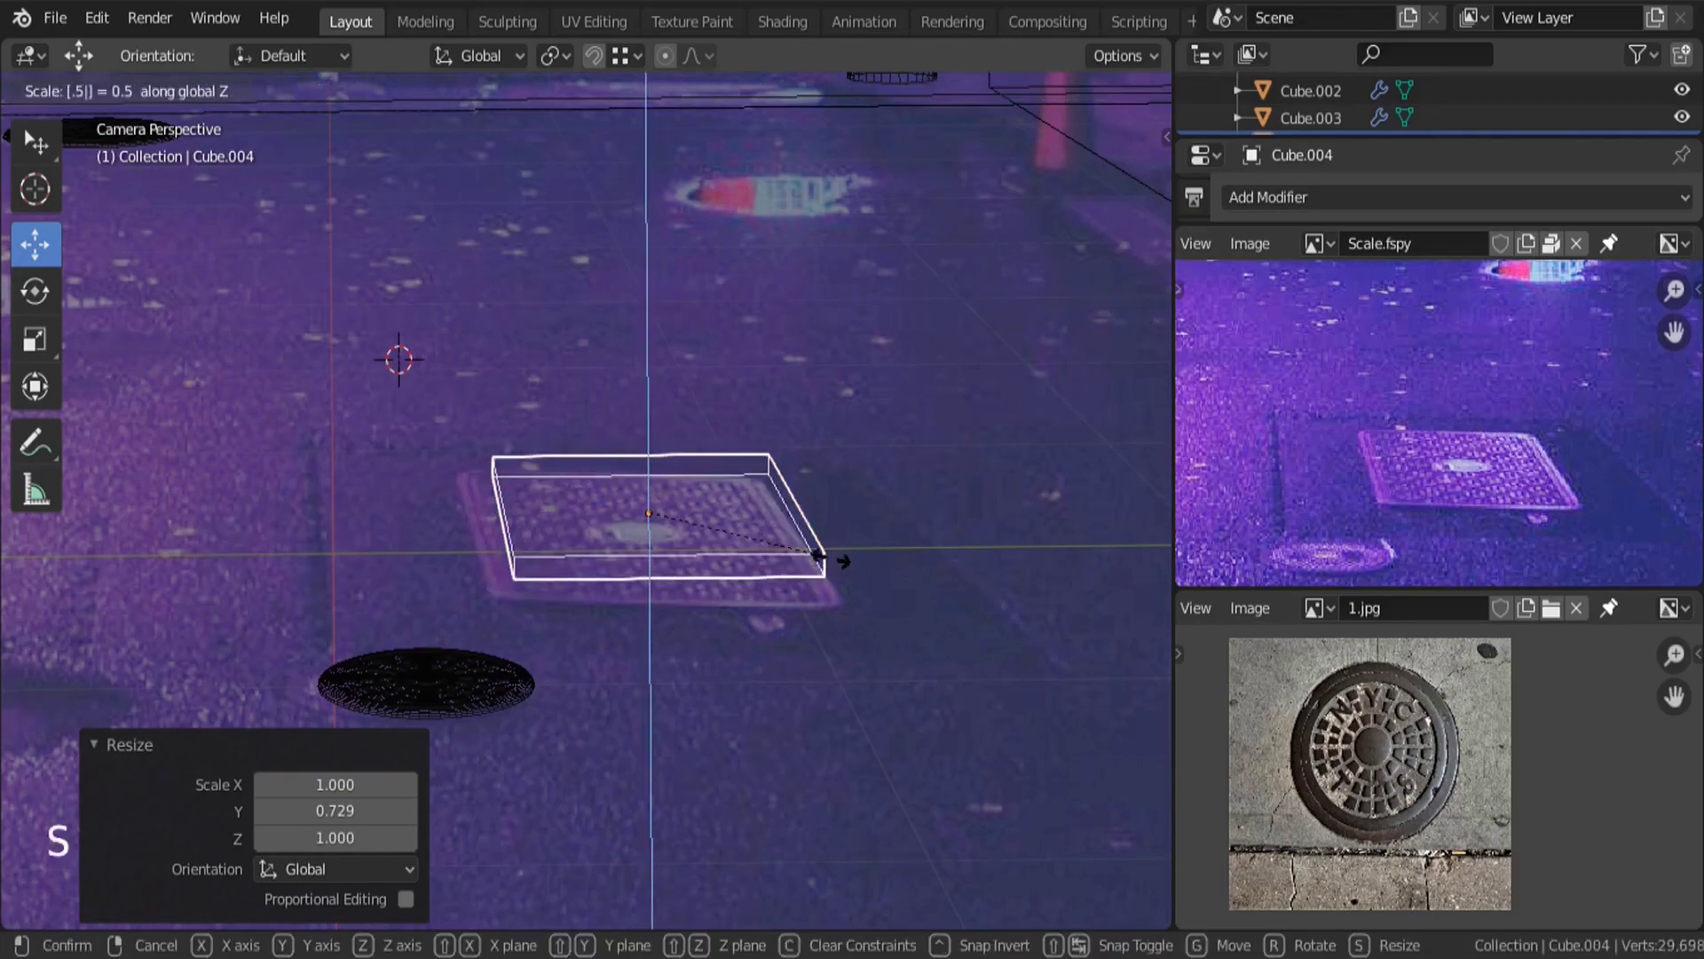
key("Return")
scroll(831, 569, "up", 2)
key("s")
key("x")
left_click(628, 630)
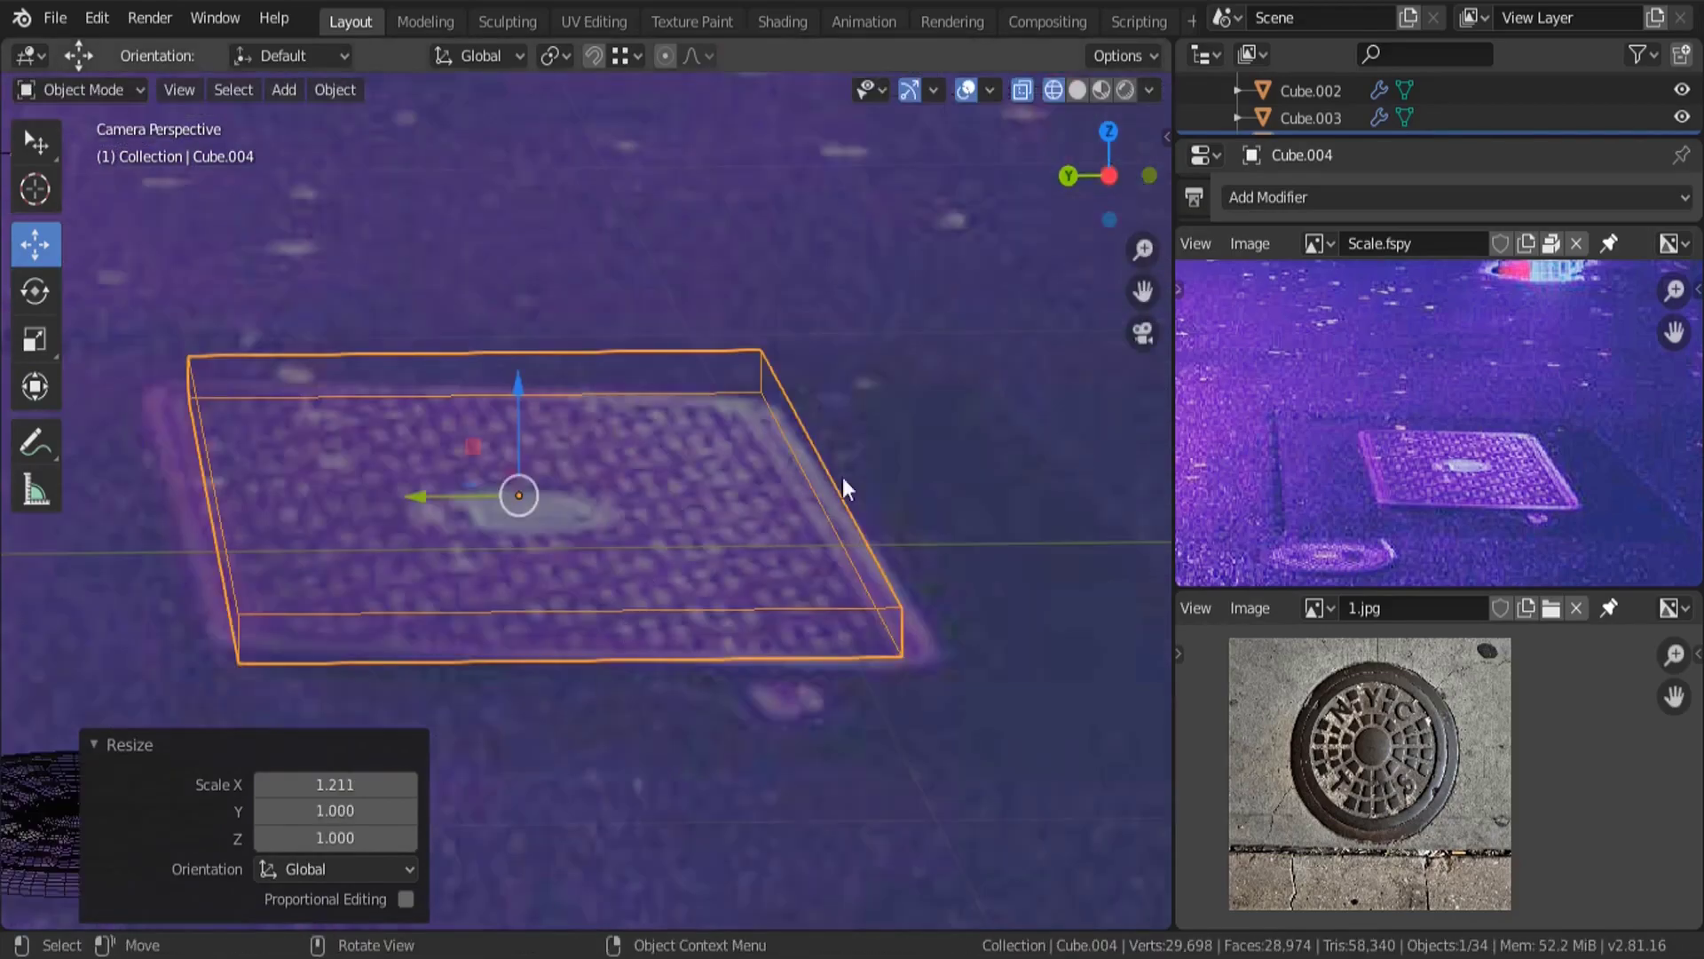
Show the rectangular cover block in solid shading and lower its top face by about 0.009 m along Z.
middle_click_drag(843, 480, 699, 526)
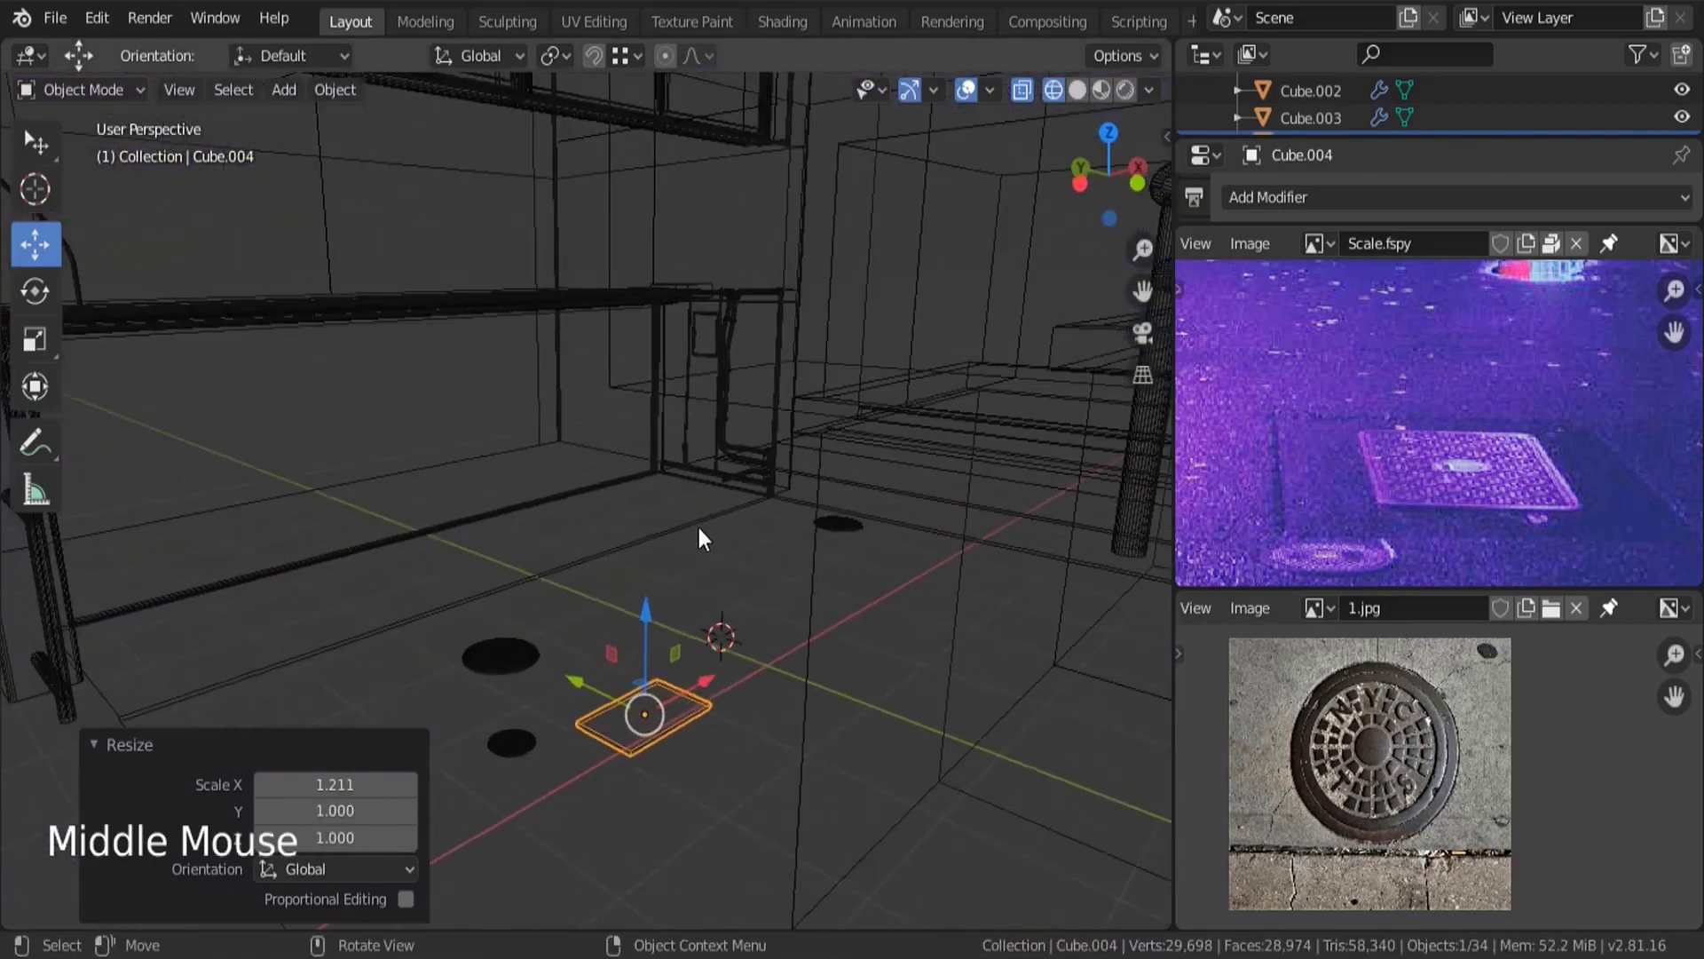
key("KP_Decimal")
key("z")
left_click(850, 533)
mouse_move(851, 533)
middle_mouse_down()
mouse_move(696, 533)
mouse_move(700, 517)
middle_mouse_up()
key("Tab")
scroll(698, 528, "up", 6)
left_click(636, 534)
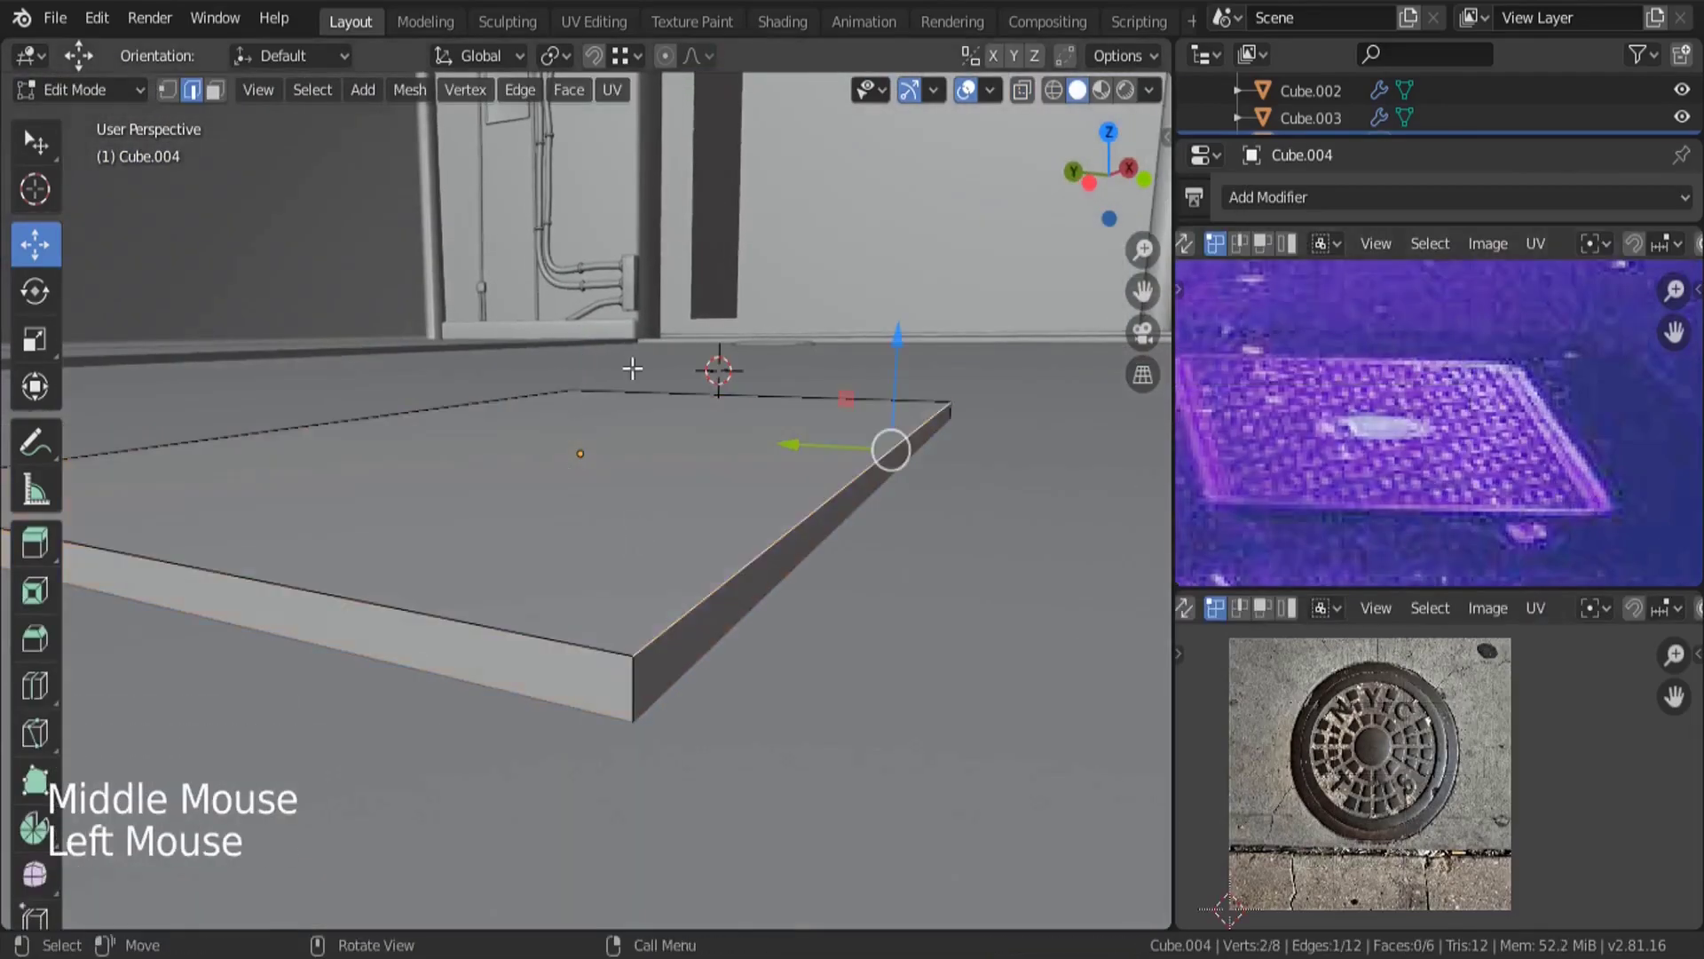
left_click(214, 90)
left_click(572, 446)
left_click_drag(578, 329, 587, 346)
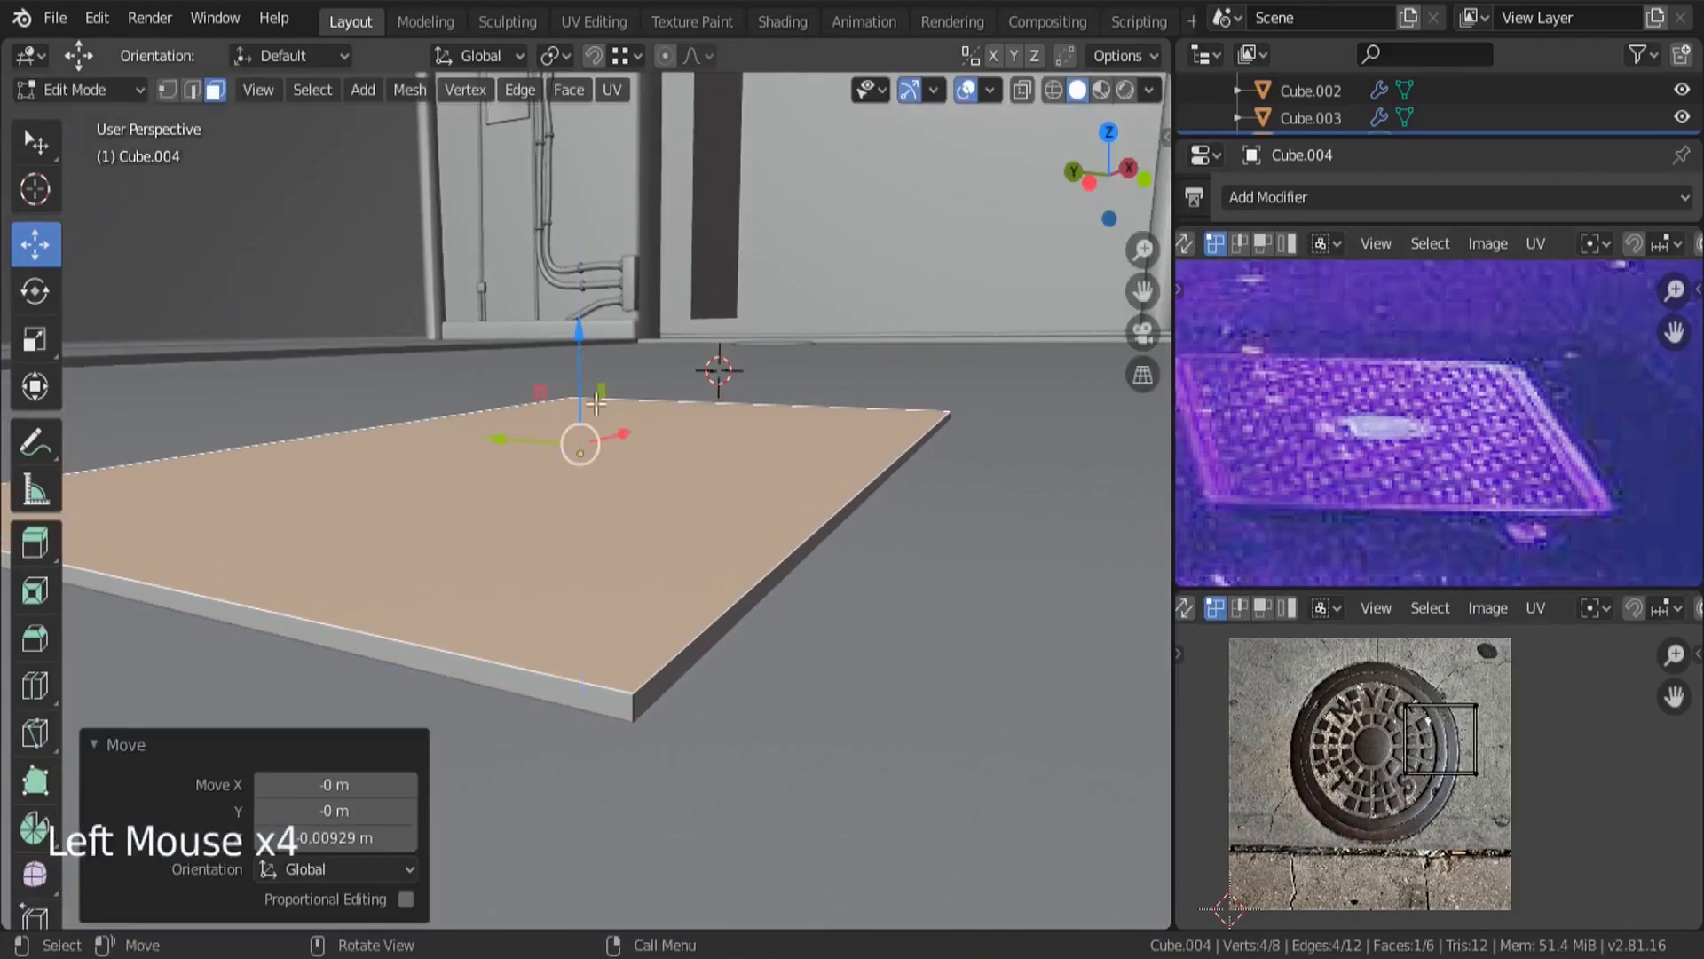
Extrude the cover's top face scaled to 0.961 to form a rim, and extrude the inner face about 0.007 m down.
middle_click_drag(764, 586, 787, 609)
key("e")
key("s")
left_click(777, 602)
key("e")
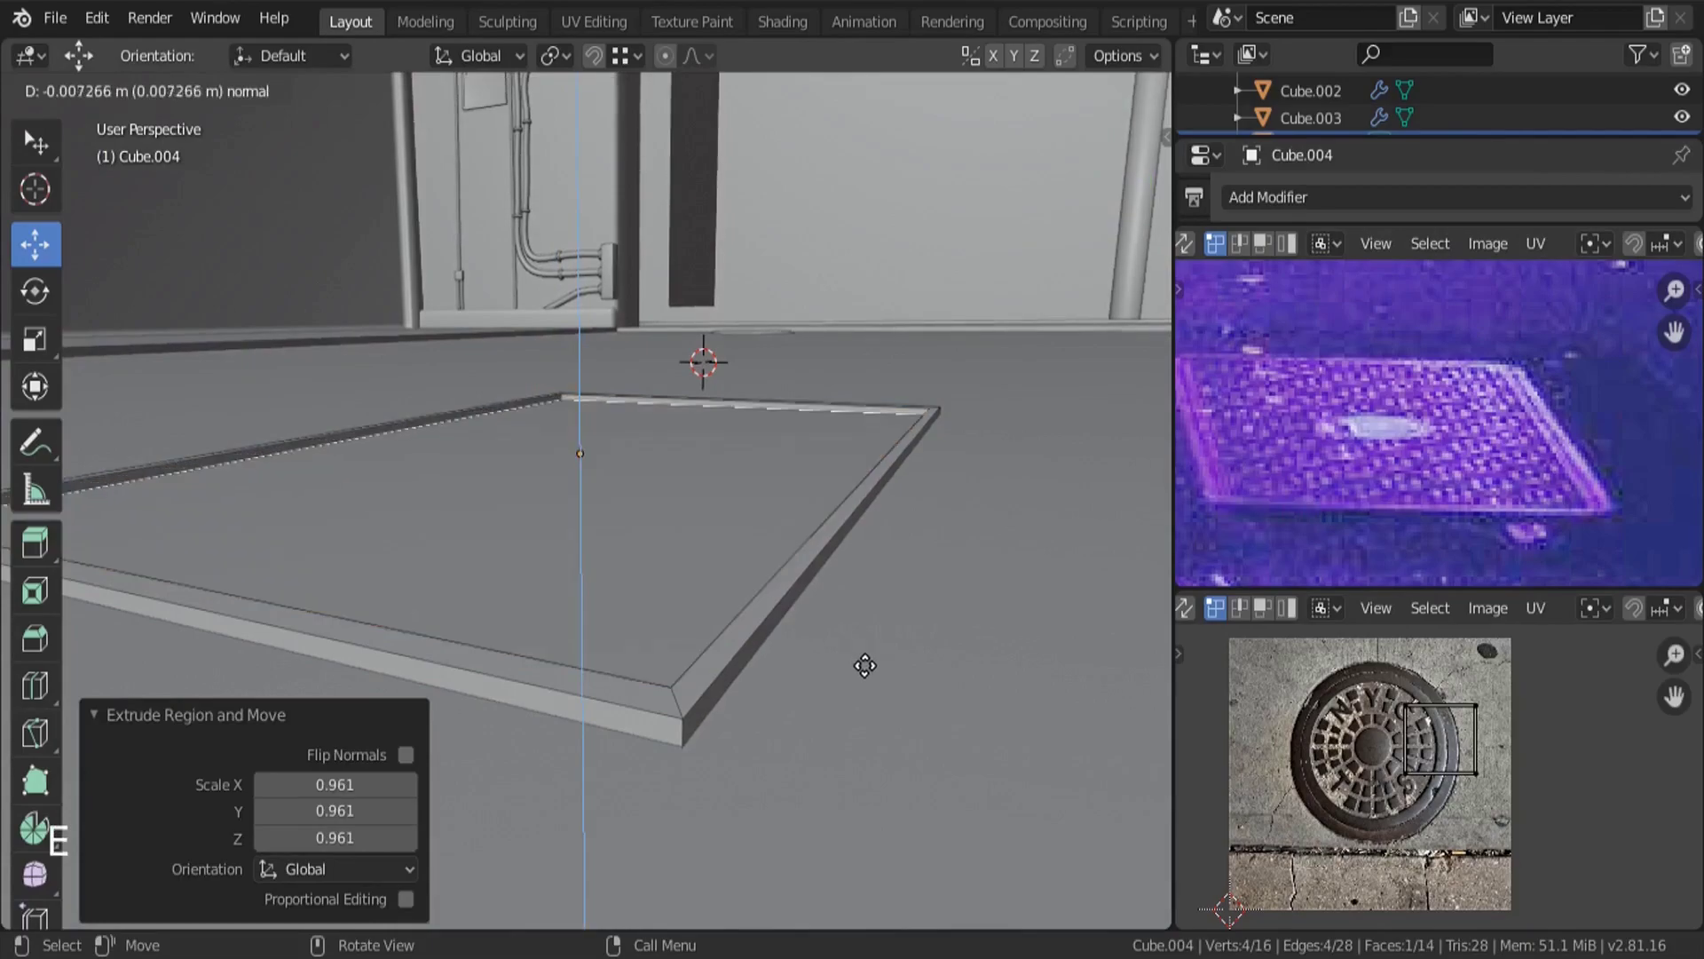
left_click(864, 665)
middle_click_drag(866, 665, 870, 661)
scroll(870, 661, "up", 1)
key("KP_Decimal")
middle_click_drag(870, 661, 888, 639)
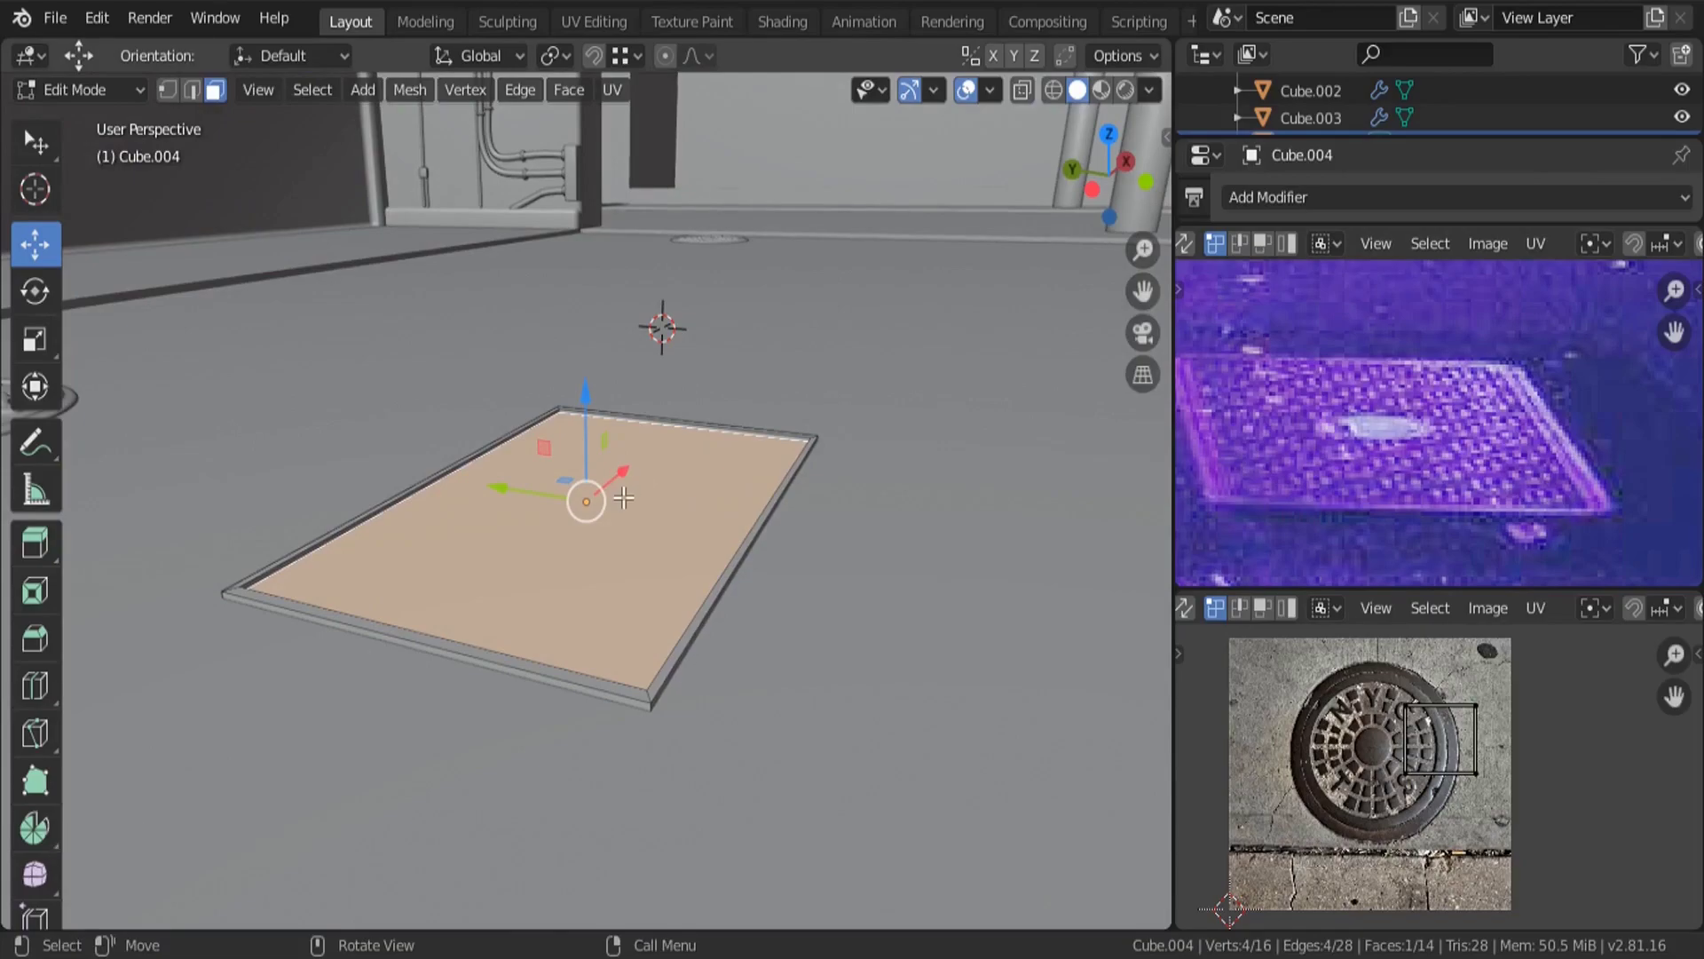
Snap the 3D cursor to the recessed inner face and return to Object Mode.
key("shift+s")
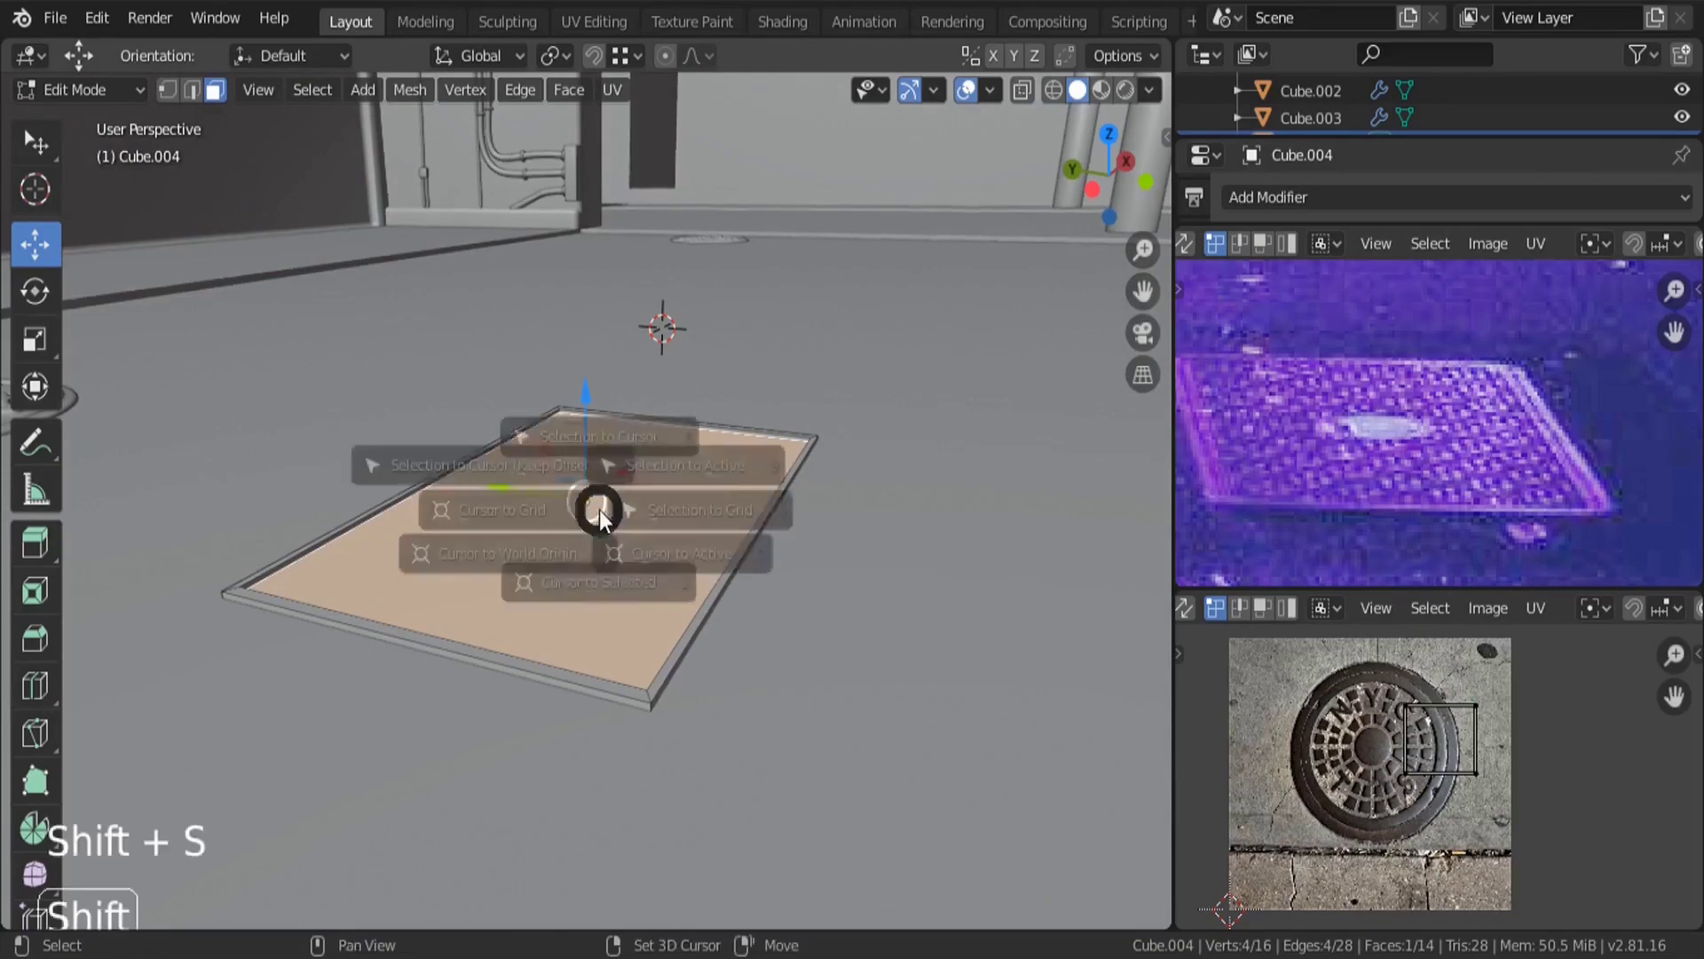
key("shift+s")
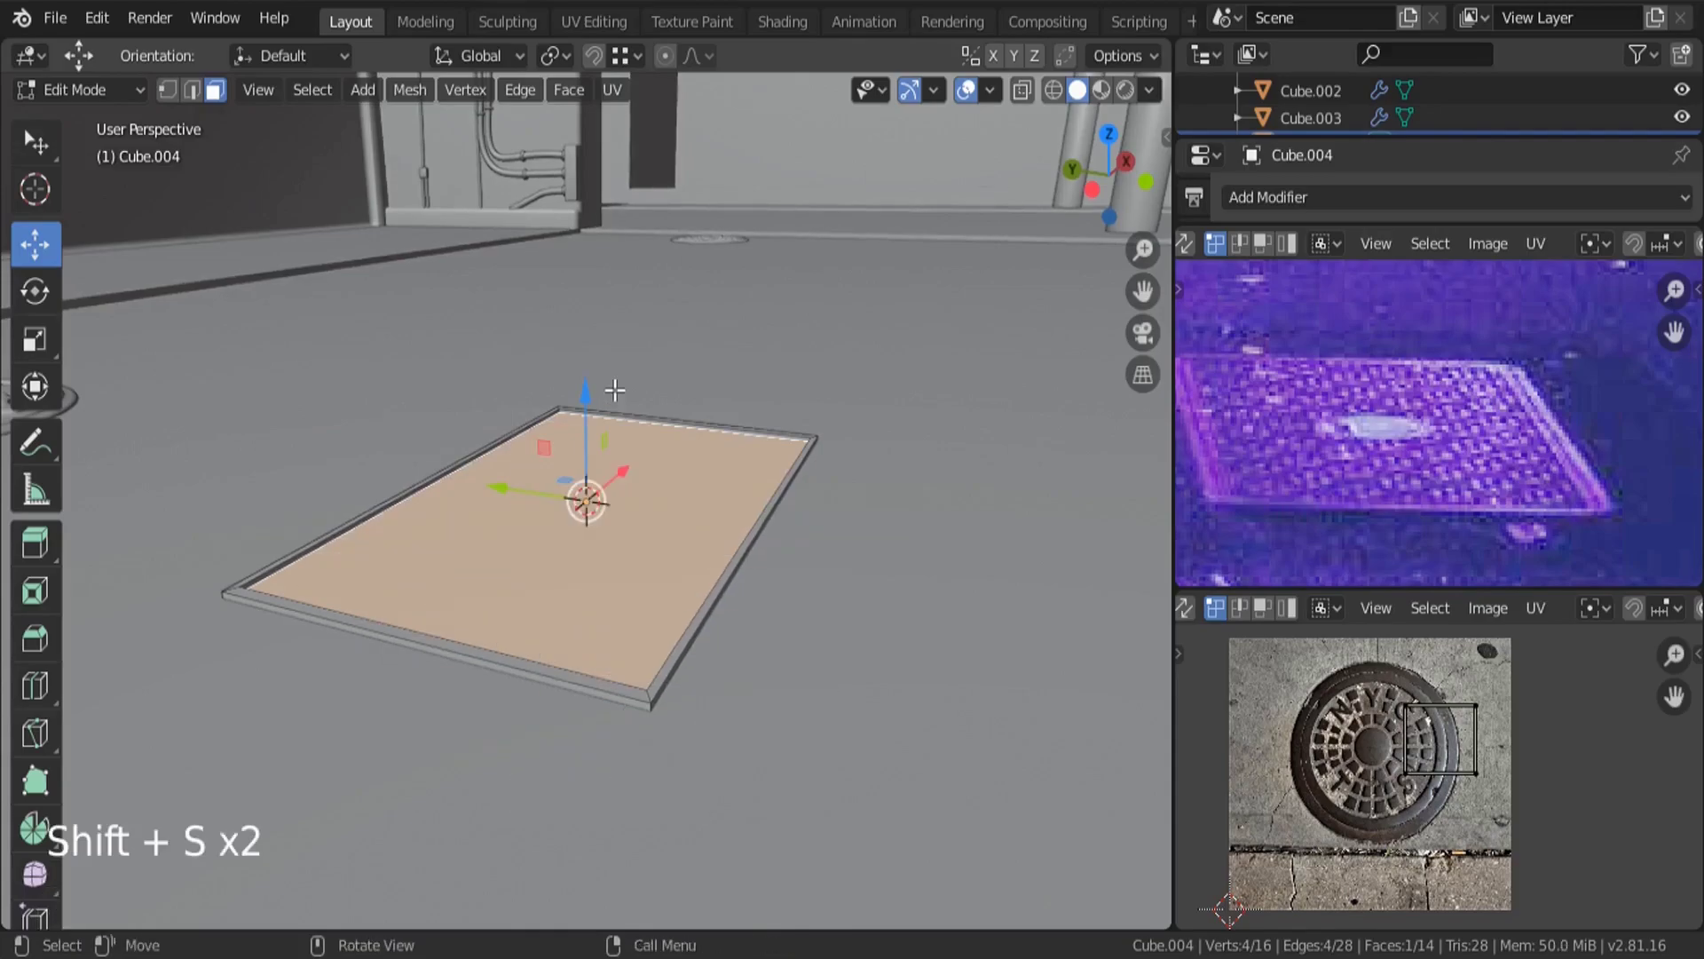
key("shift+s")
key("Tab")
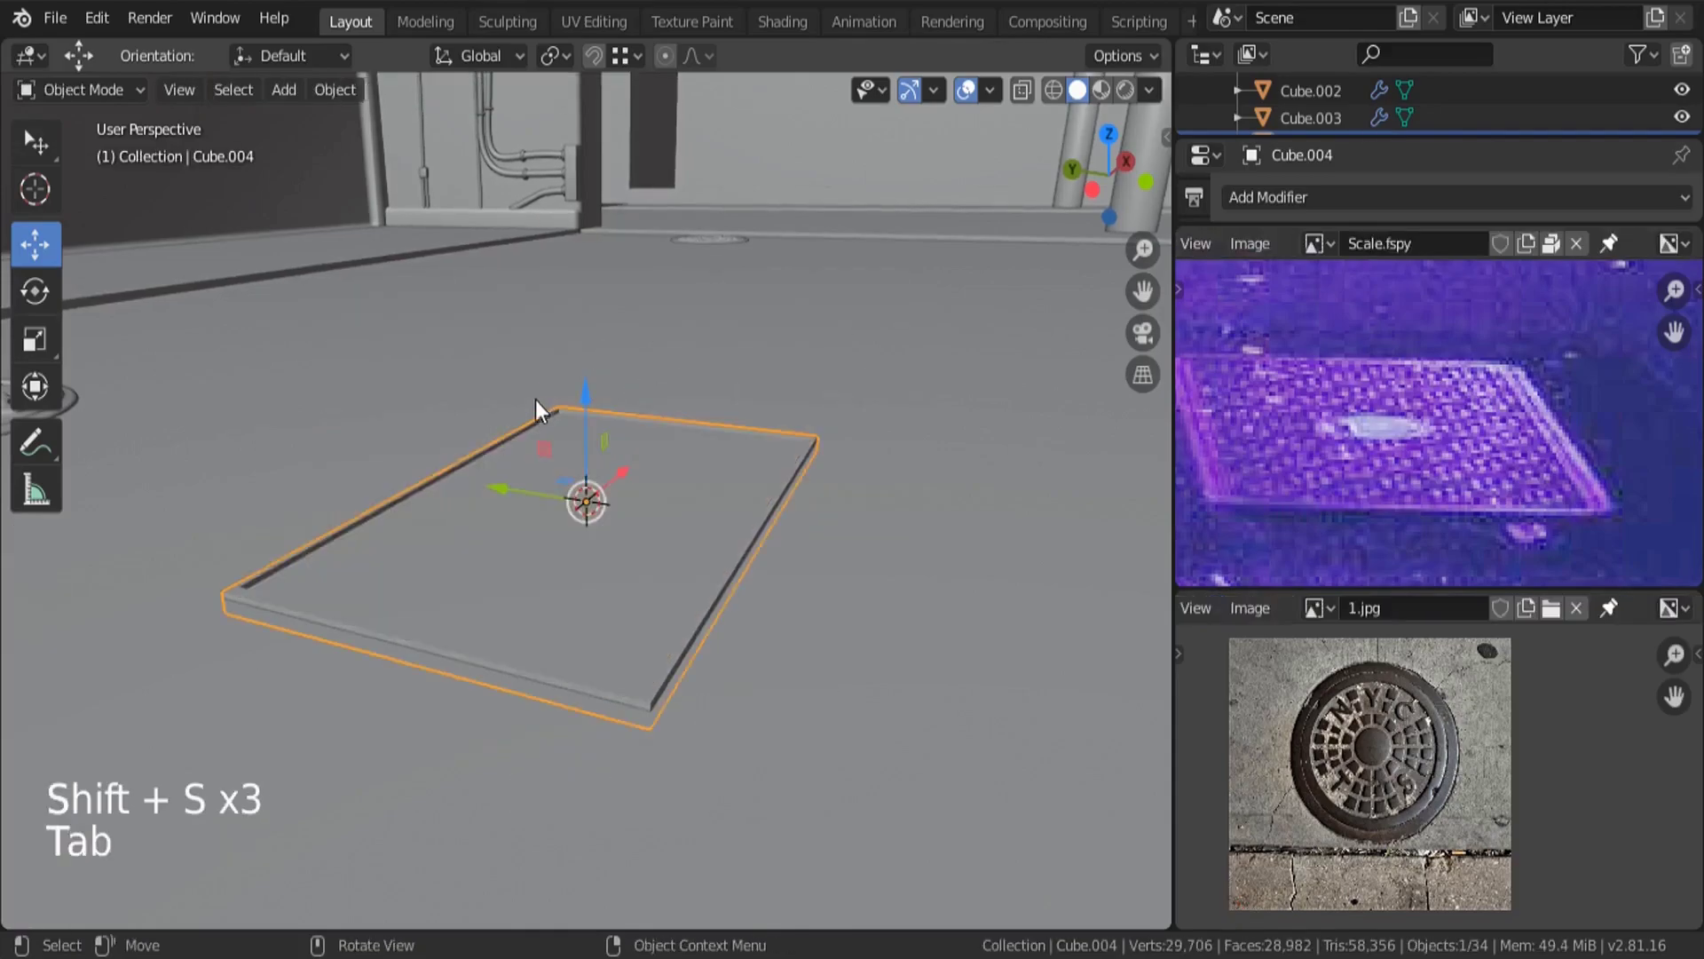
Add a cube at the 3D cursor, scale it to 0.261 and thin it in X and Z into a bar along Y.
key("shift+a")
mouse_move(530, 375)
left_click(639, 398)
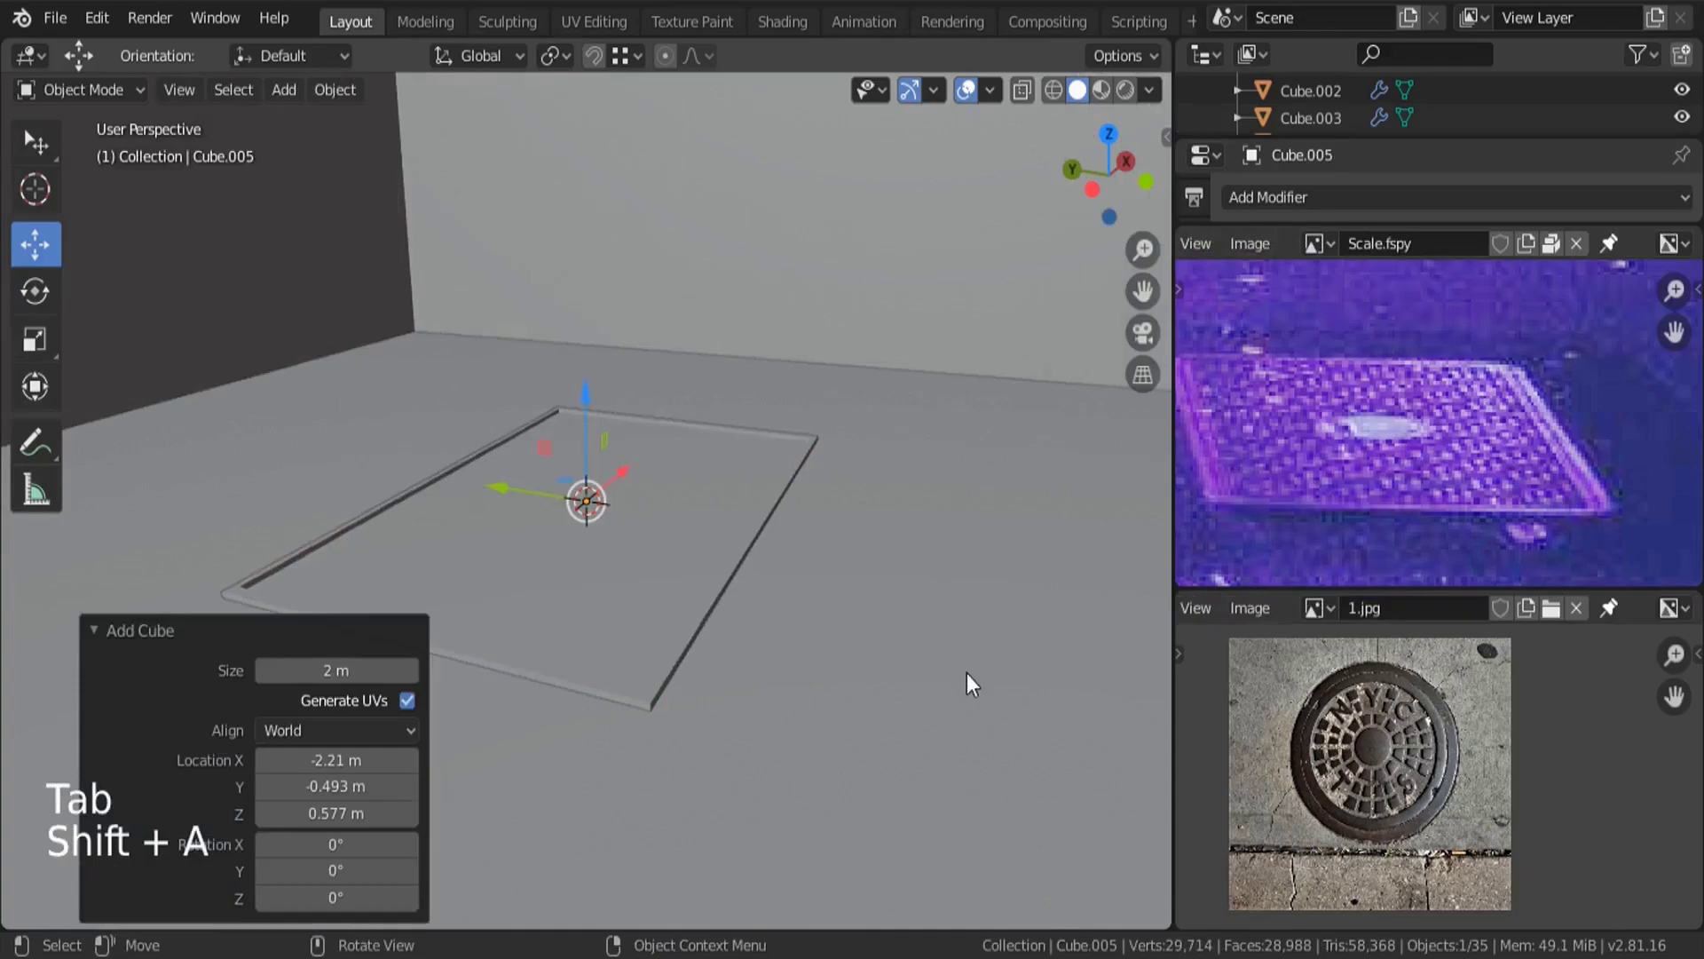
key("s")
left_click(692, 481)
key("s")
key("shift+y")
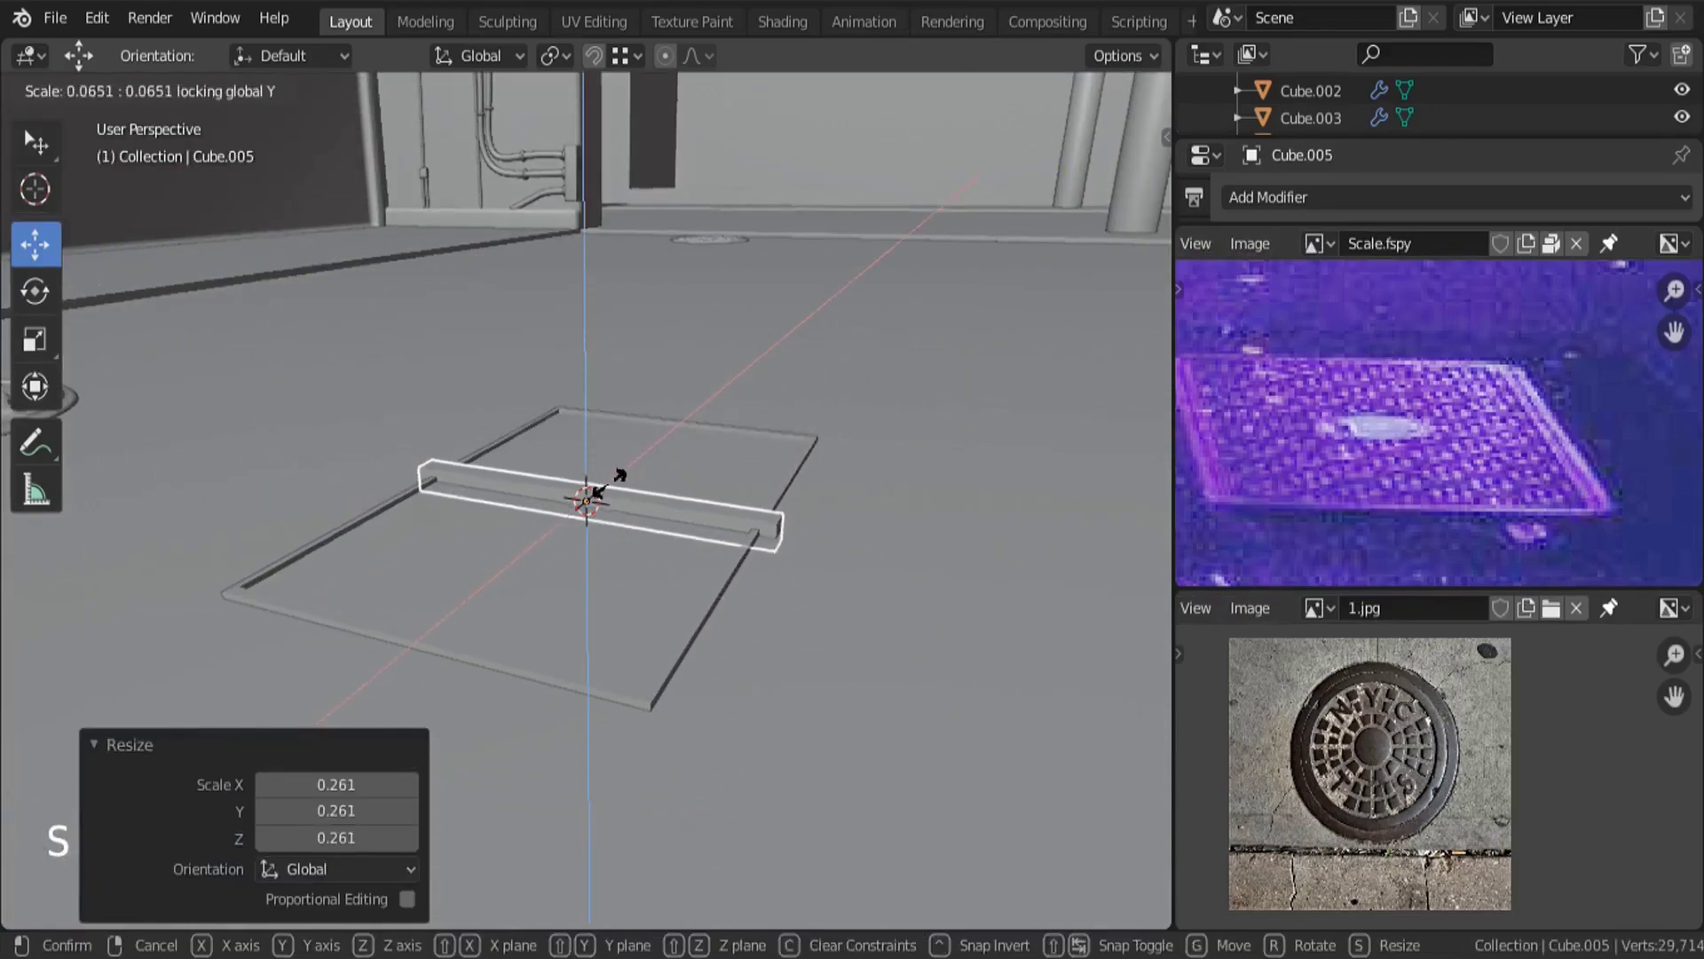
left_click(611, 484)
Move the bar -0.357 m along X to the short end of the cover in top view.
key("KP_7")
type("gx-0.357")
key("Return")
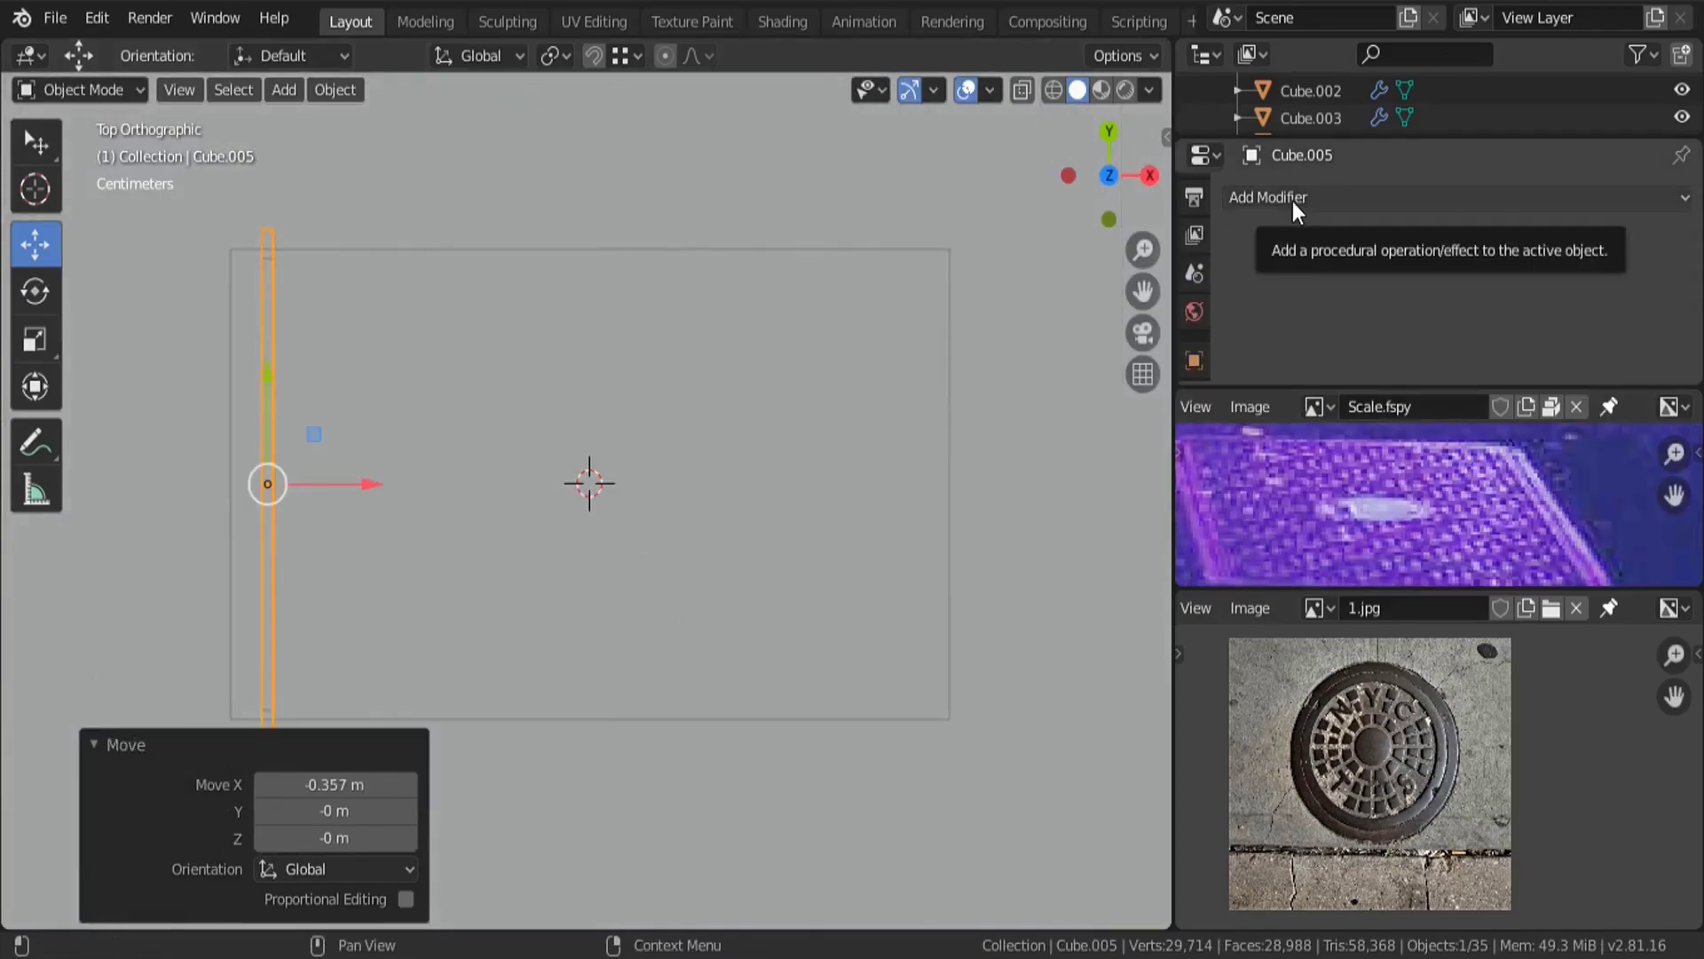
Add an Array modifier to the bar with a relative X offset of -2.5.
left_click(1292, 200)
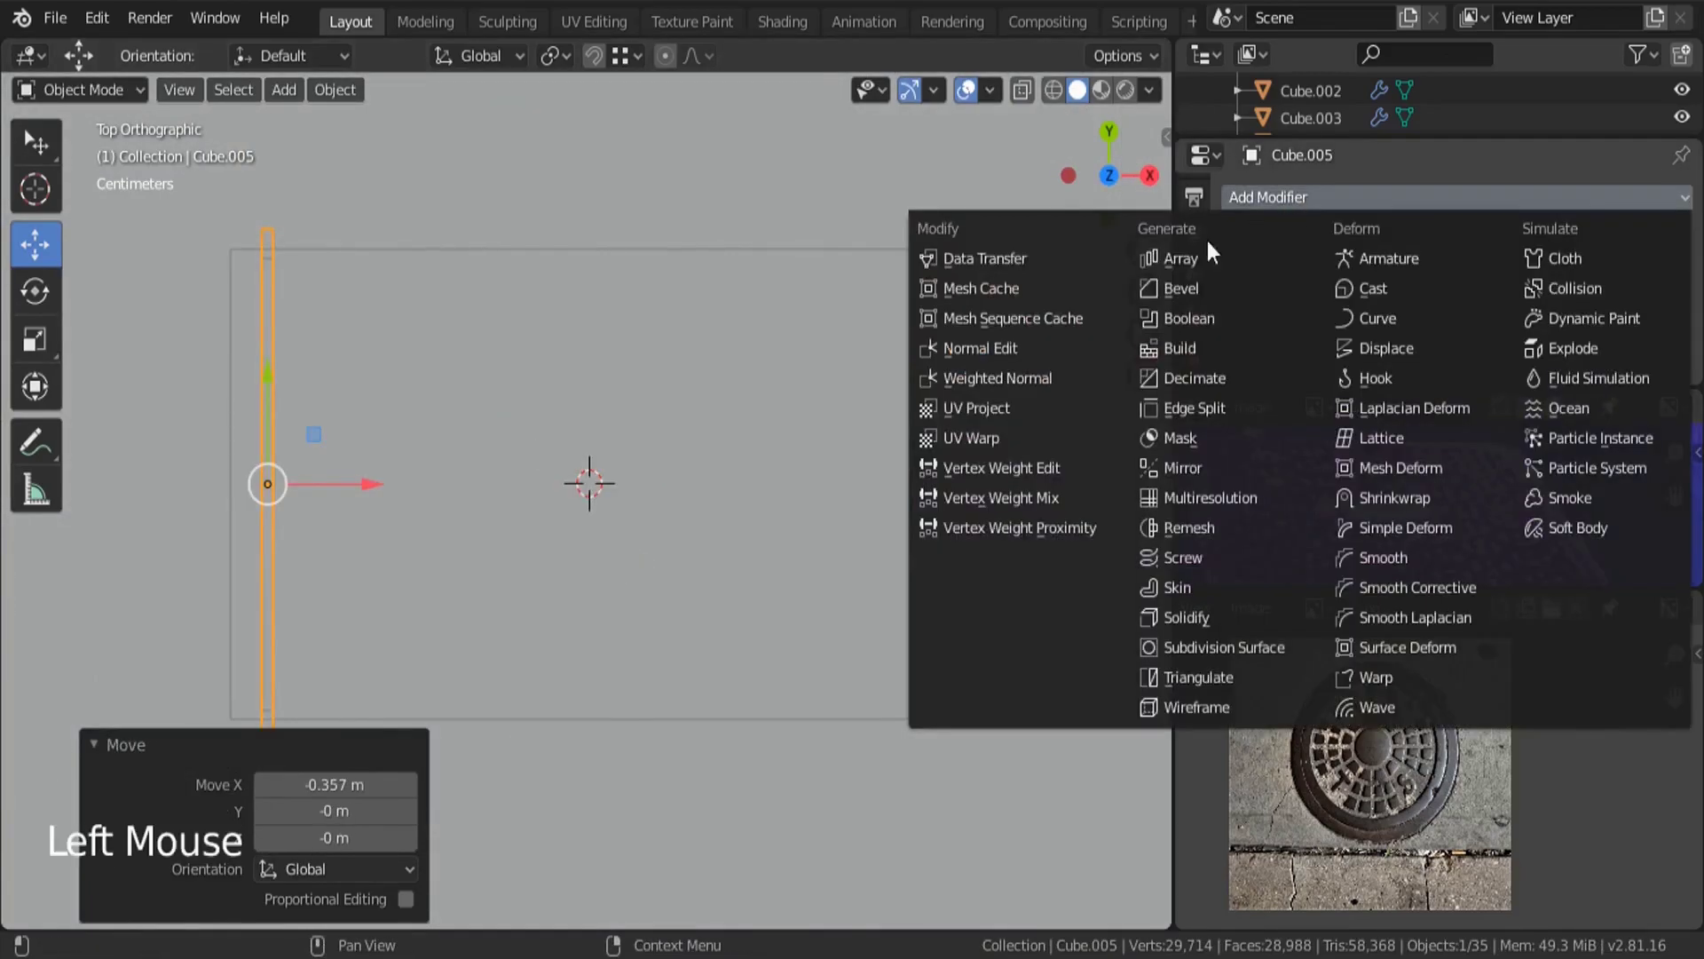
left_click(1179, 265)
scroll(1558, 317, "down", 2)
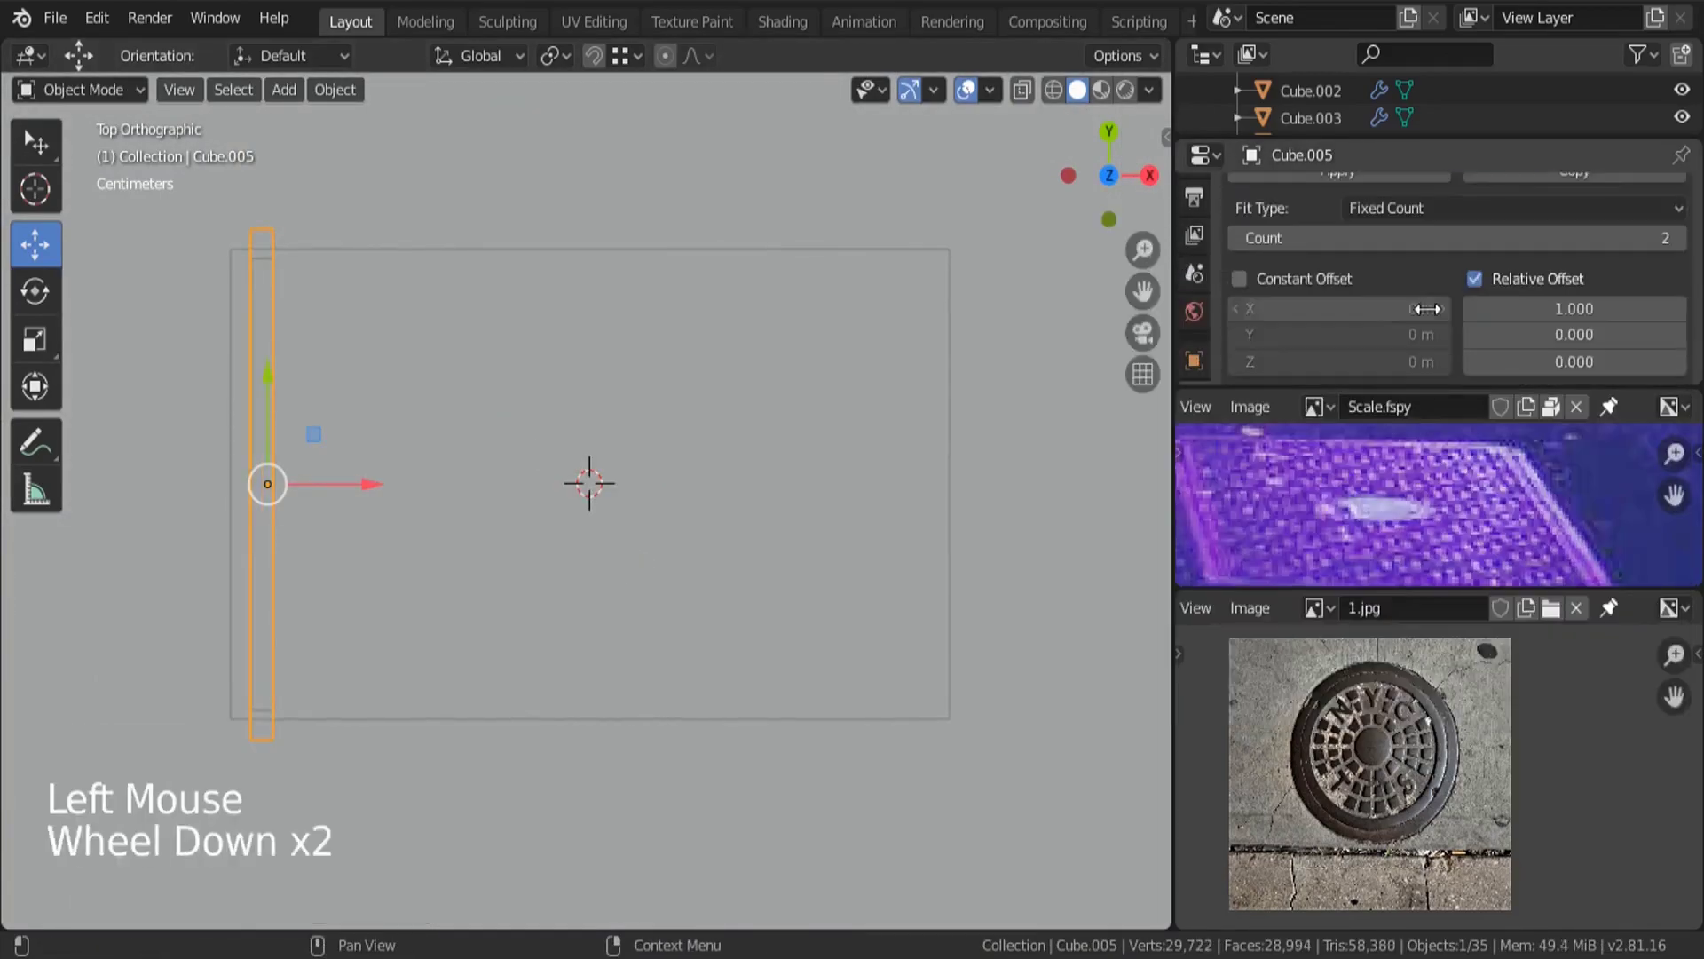
left_click_drag(1557, 318, 1483, 318)
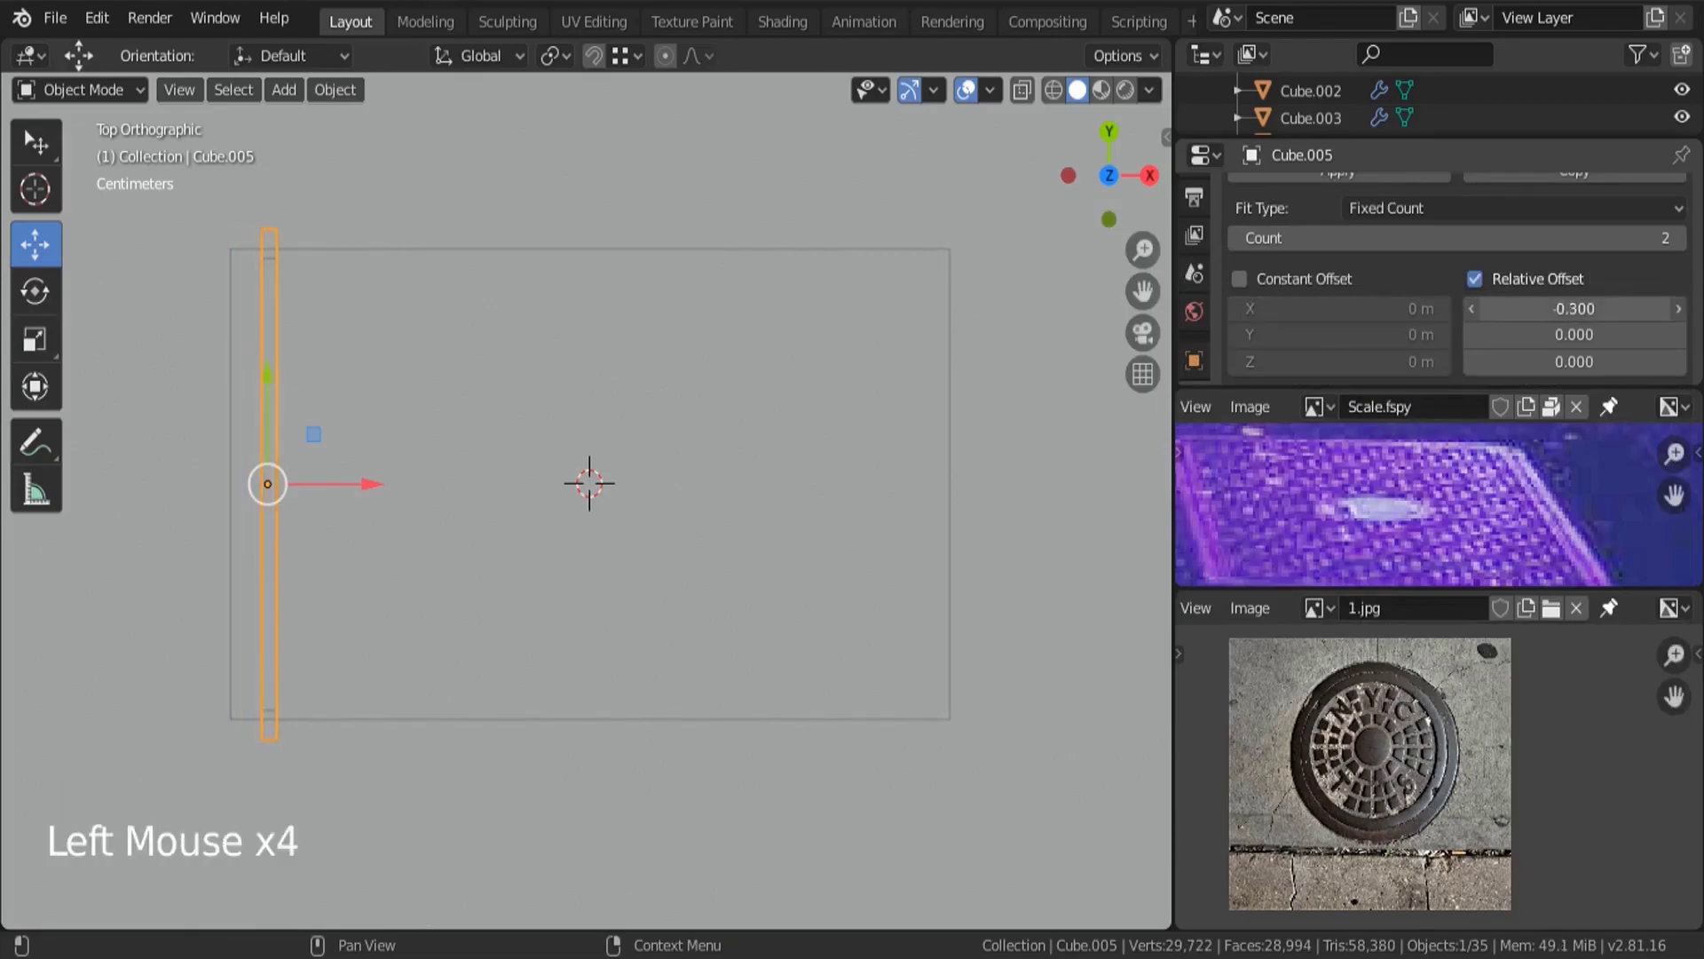
left_click(1535, 308)
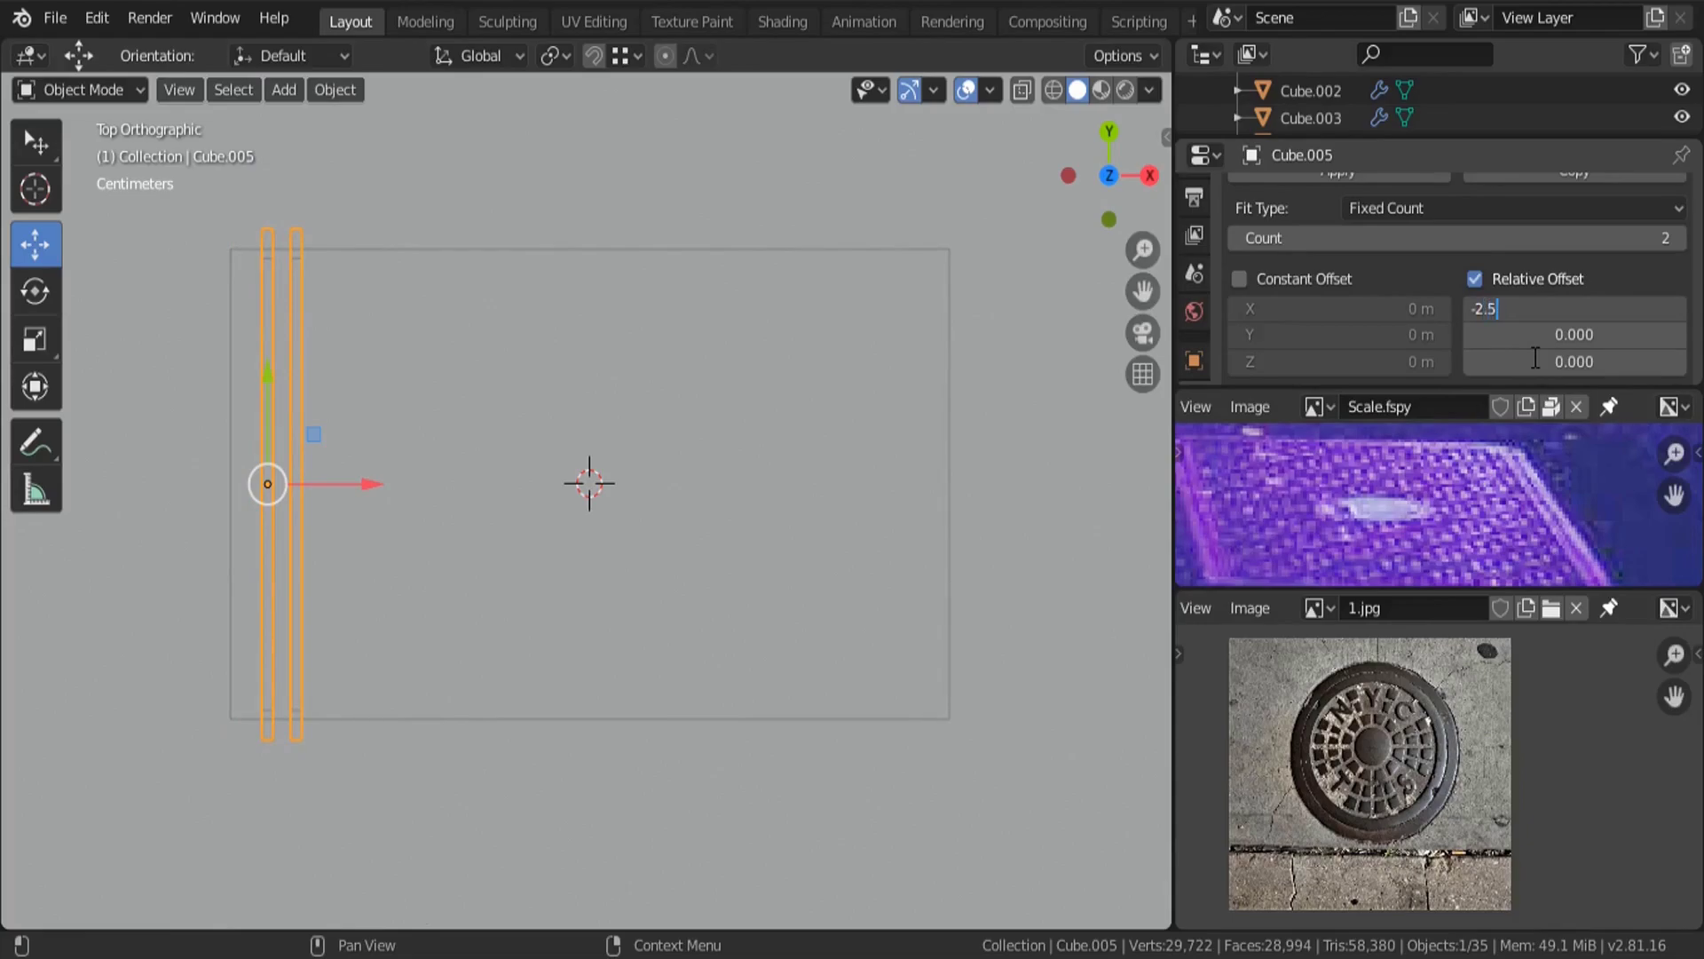
Set the bar array's count to 30, after trying 20 and 25.
left_click(1611, 243)
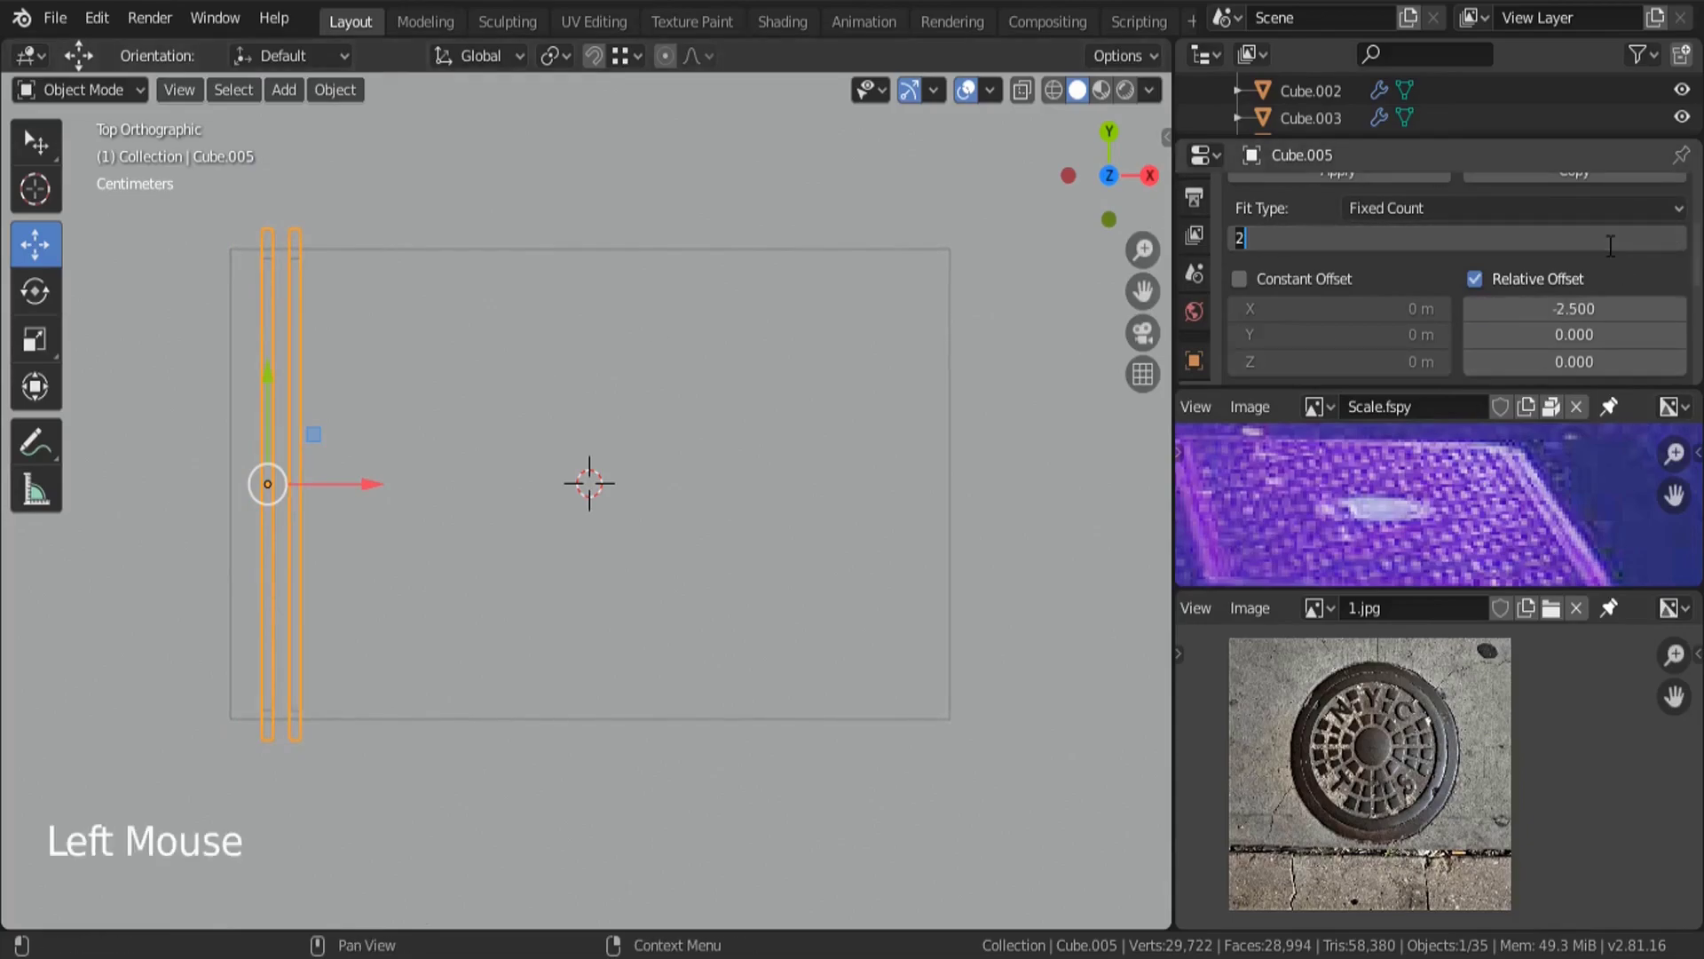
key("Return")
left_click(1609, 243)
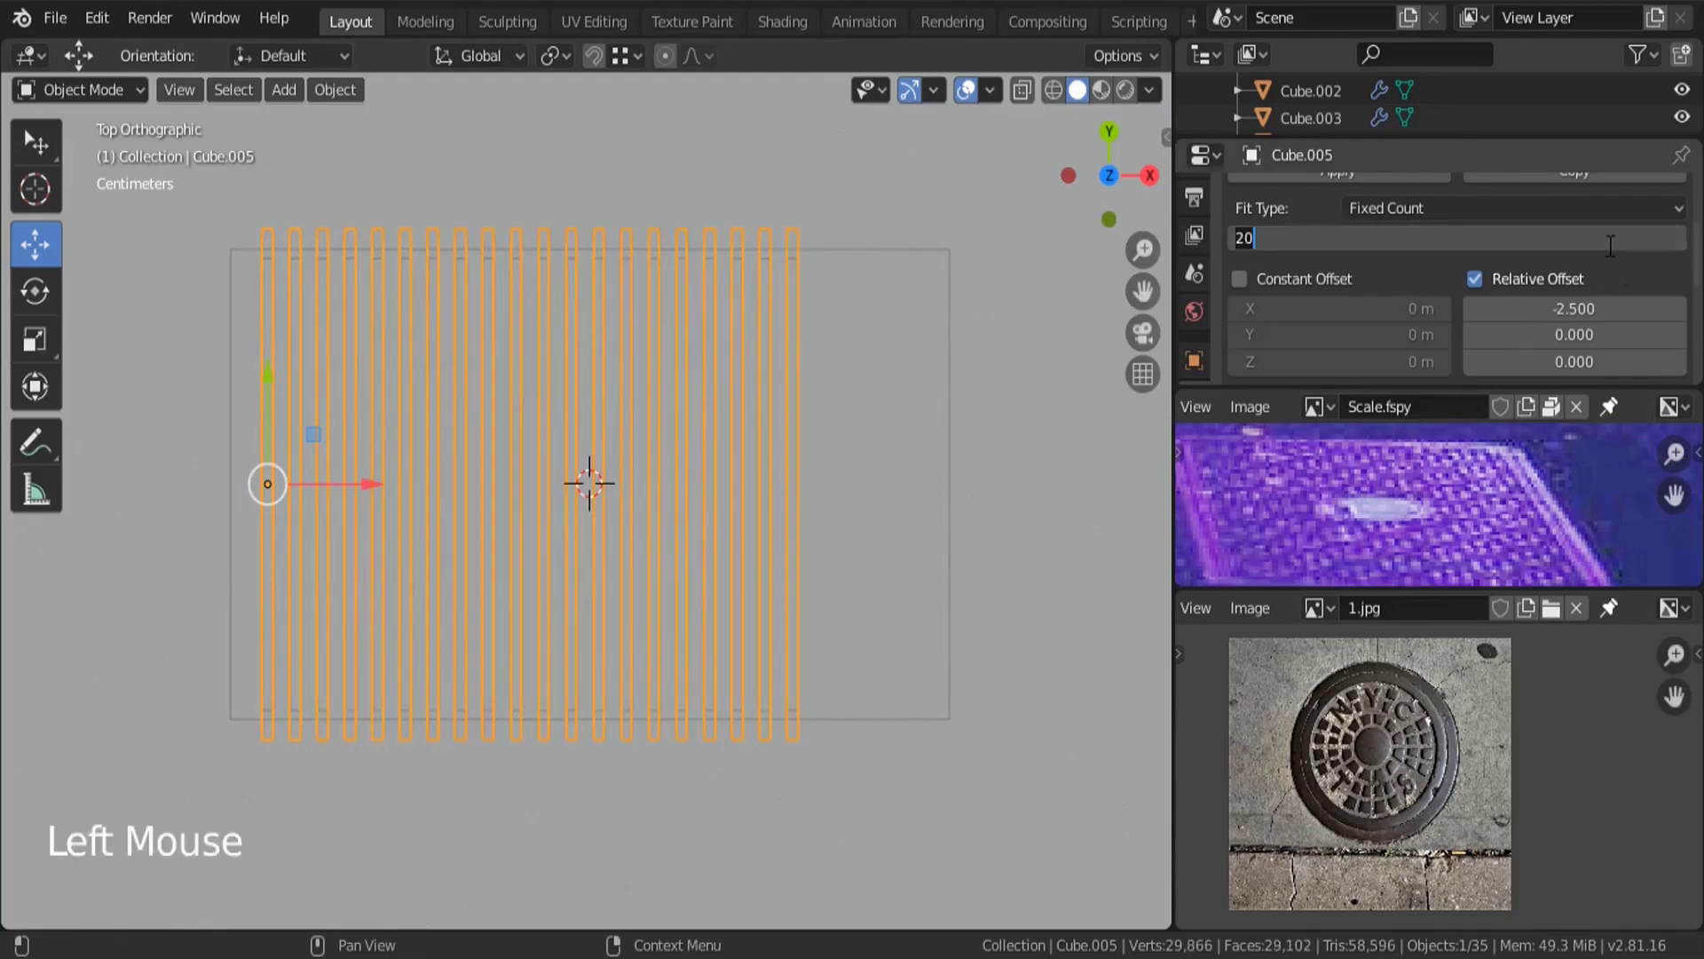
type("25")
key("Return")
left_click(1587, 244)
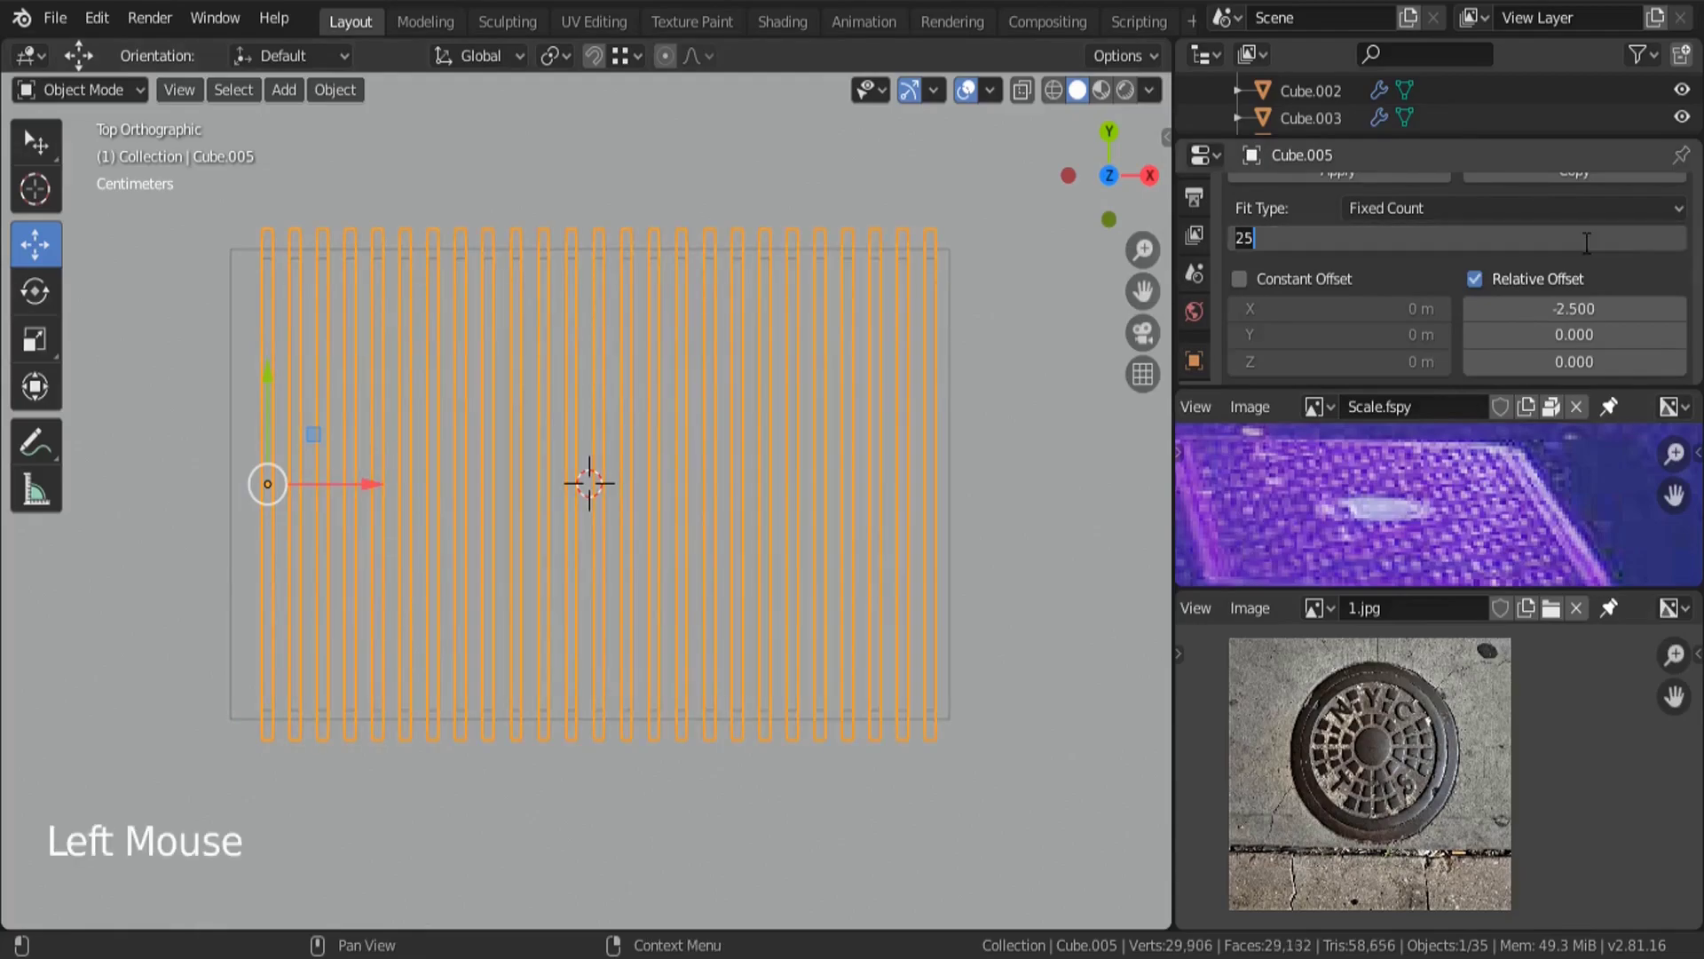
type("30")
key("Return")
Shift the bar array along X so it overhangs both short ends of the cover, and inspect it in perspective.
double_click(359, 479)
key("Tab")
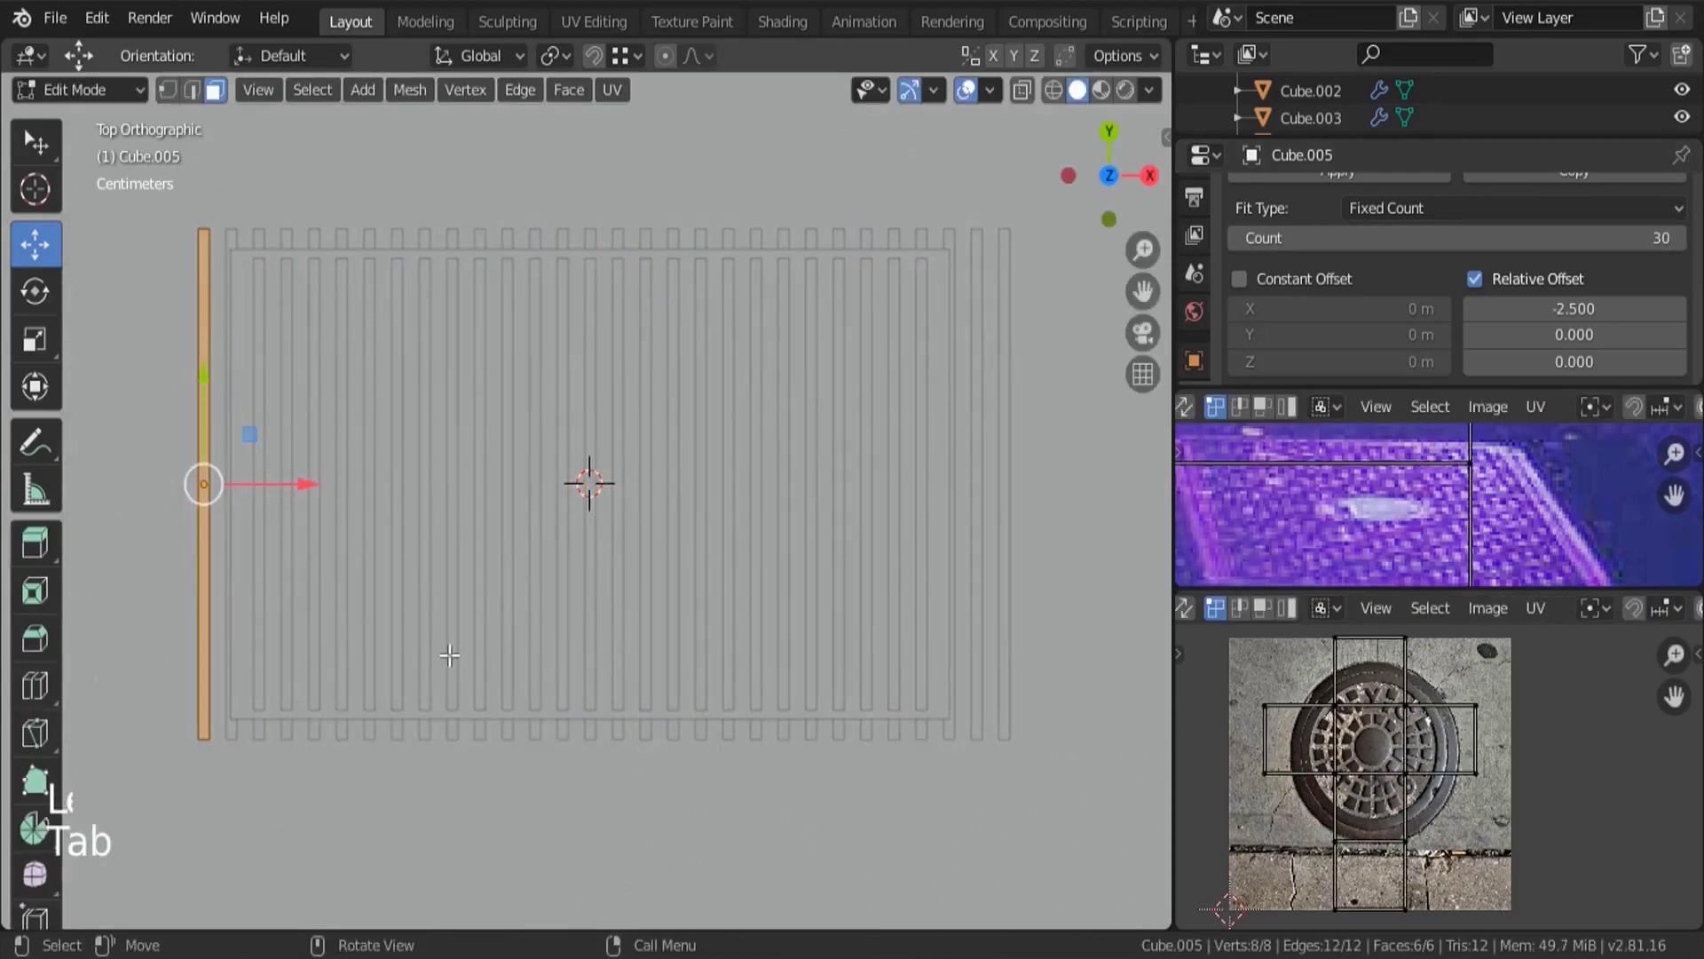
middle_click_drag(205, 750, 325, 528)
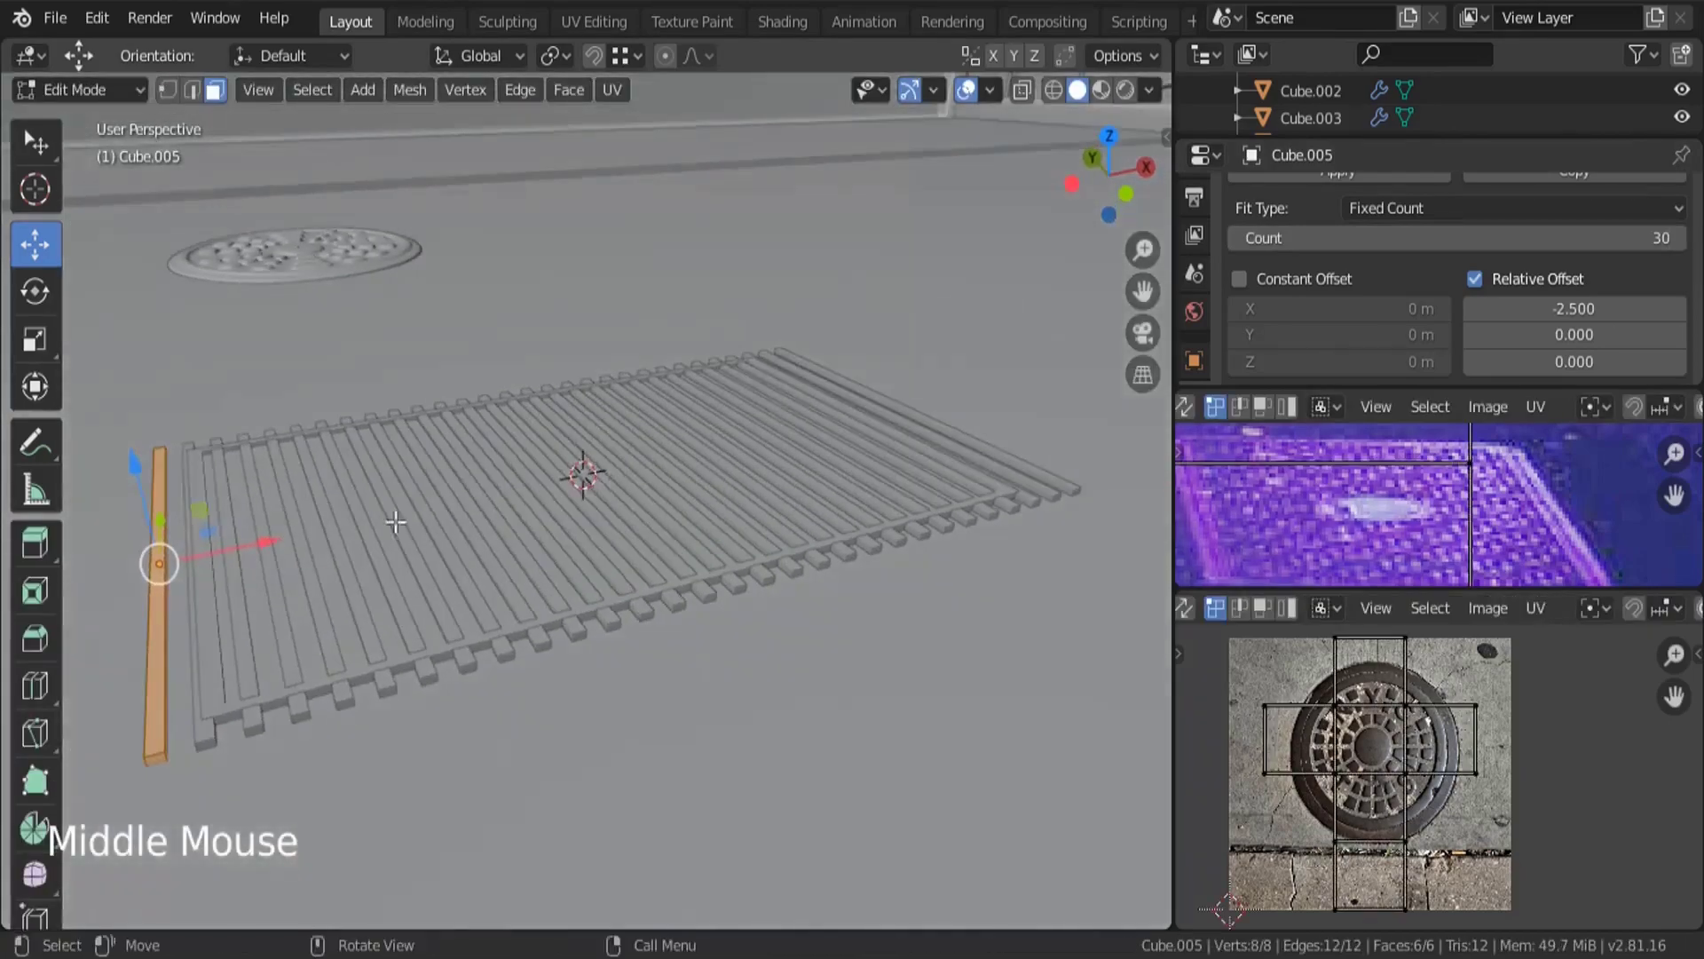
key("Tab")
middle_click_drag(613, 537, 636, 647)
scroll(732, 591, "down", 2)
middle_click_drag(731, 591, 563, 685)
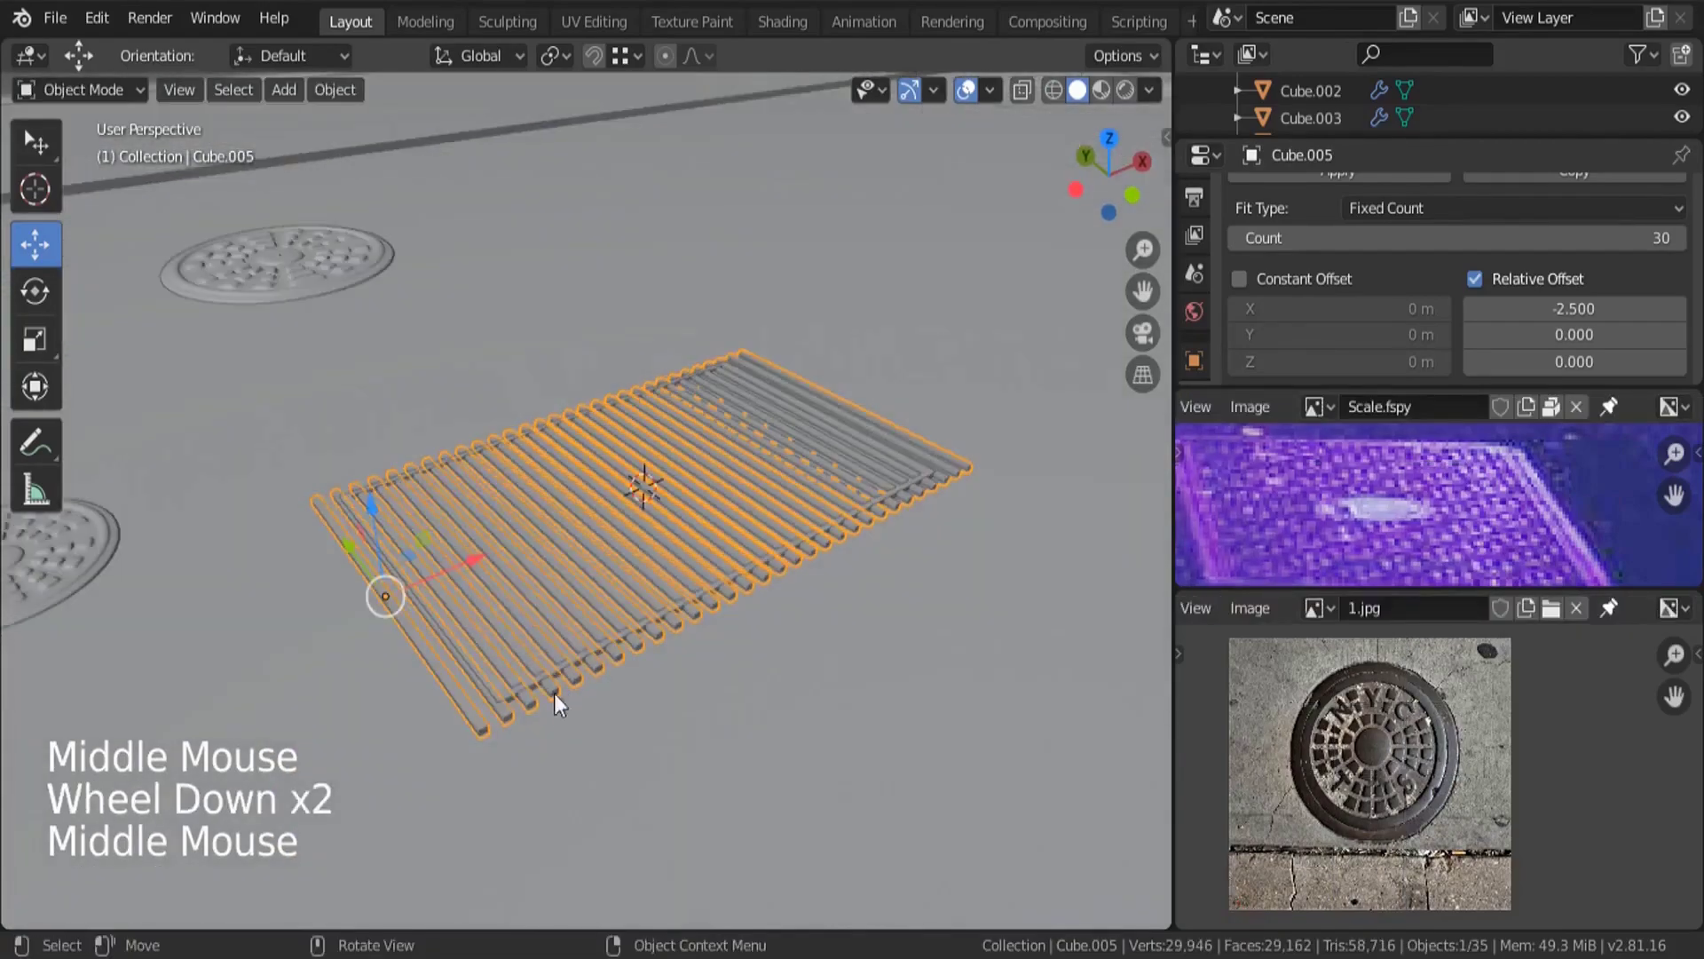
Slant the bars by moving one end face of the original bar along X in Edit Mode.
scroll(495, 717, "up", 2)
key("Tab")
left_click(464, 752)
left_click_drag(546, 719, 647, 654)
key("Tab")
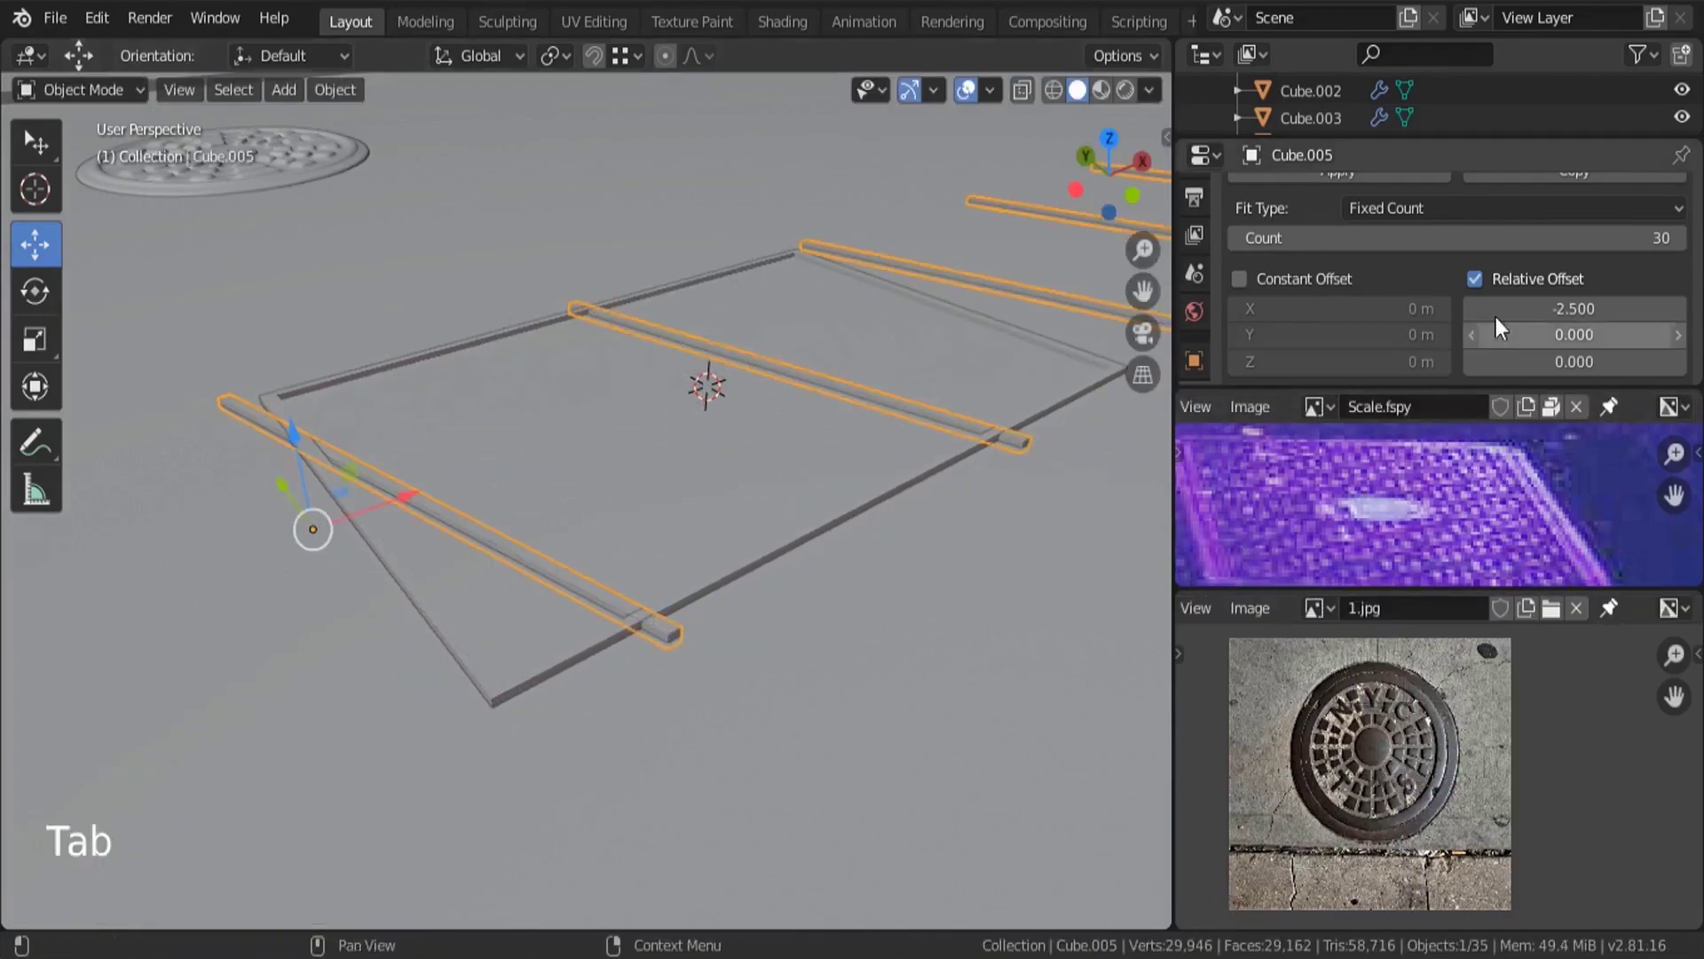
Set the array's relative X offset to -0.2 and reposition the slanted bars along X over the cover.
left_click_drag(1571, 308, 1624, 308)
middle_click_drag(443, 426, 455, 471)
left_click_drag(390, 573, 285, 663)
scroll(293, 487, "down", 4)
middle_click_drag(293, 488, 355, 510)
Raise the slanted bar array 0.00615 m along Z and check how it overlaps the cover's corner.
key("a")
key("a")
key("a")
scroll(265, 502, "up", 3)
left_click(220, 524)
left_click_drag(220, 526, 220, 523)
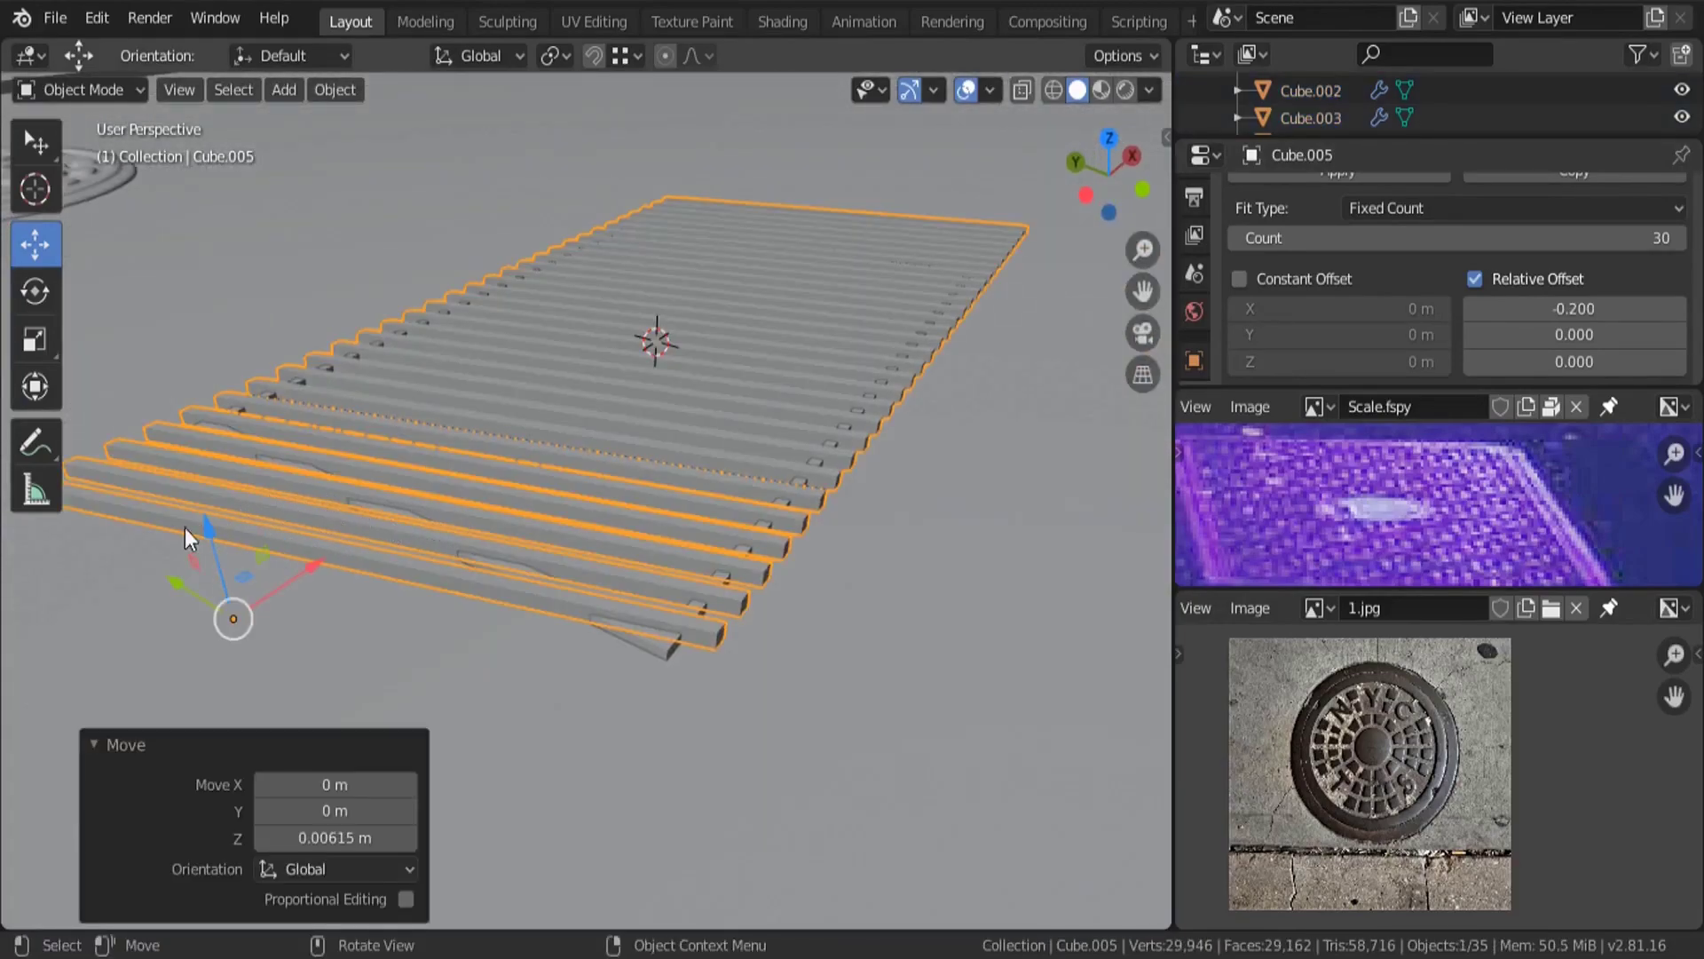
left_click_drag(215, 535, 696, 470)
middle_click_drag(696, 470, 689, 486)
scroll(689, 506, "up", 2)
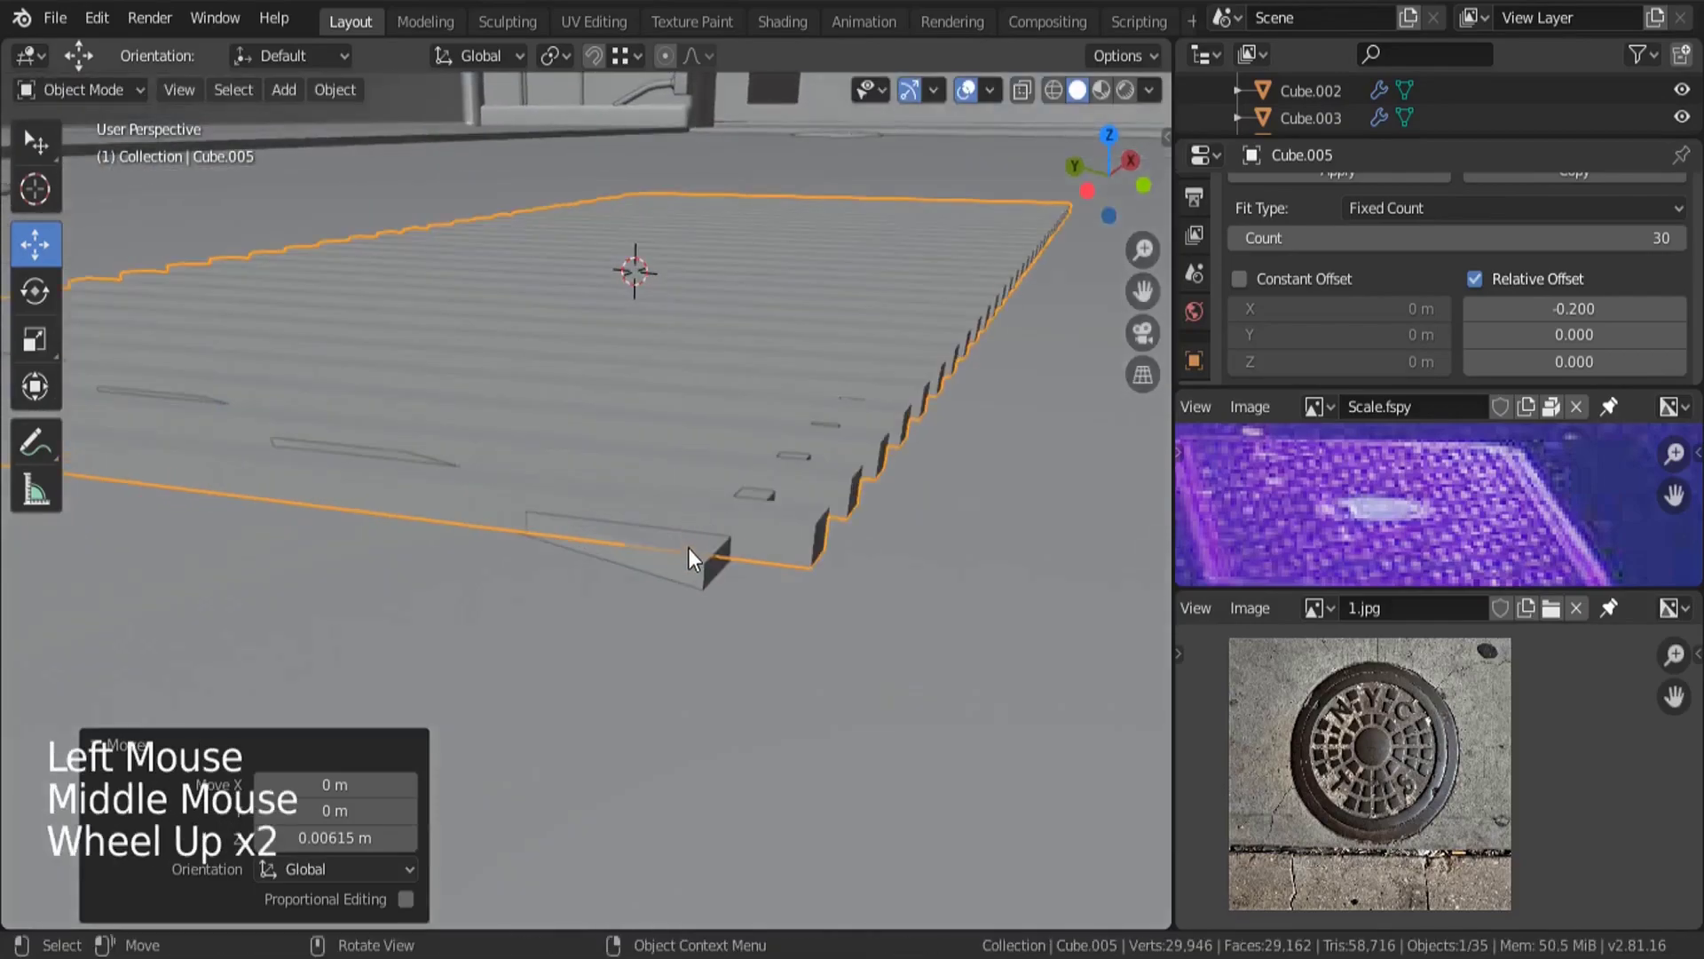
Lift the slanted bars 0.15 m above the cover and apply their Array modifier.
scroll(689, 547, "down", 4)
left_click_drag(401, 486, 395, 346)
scroll(1310, 244, "up", 3)
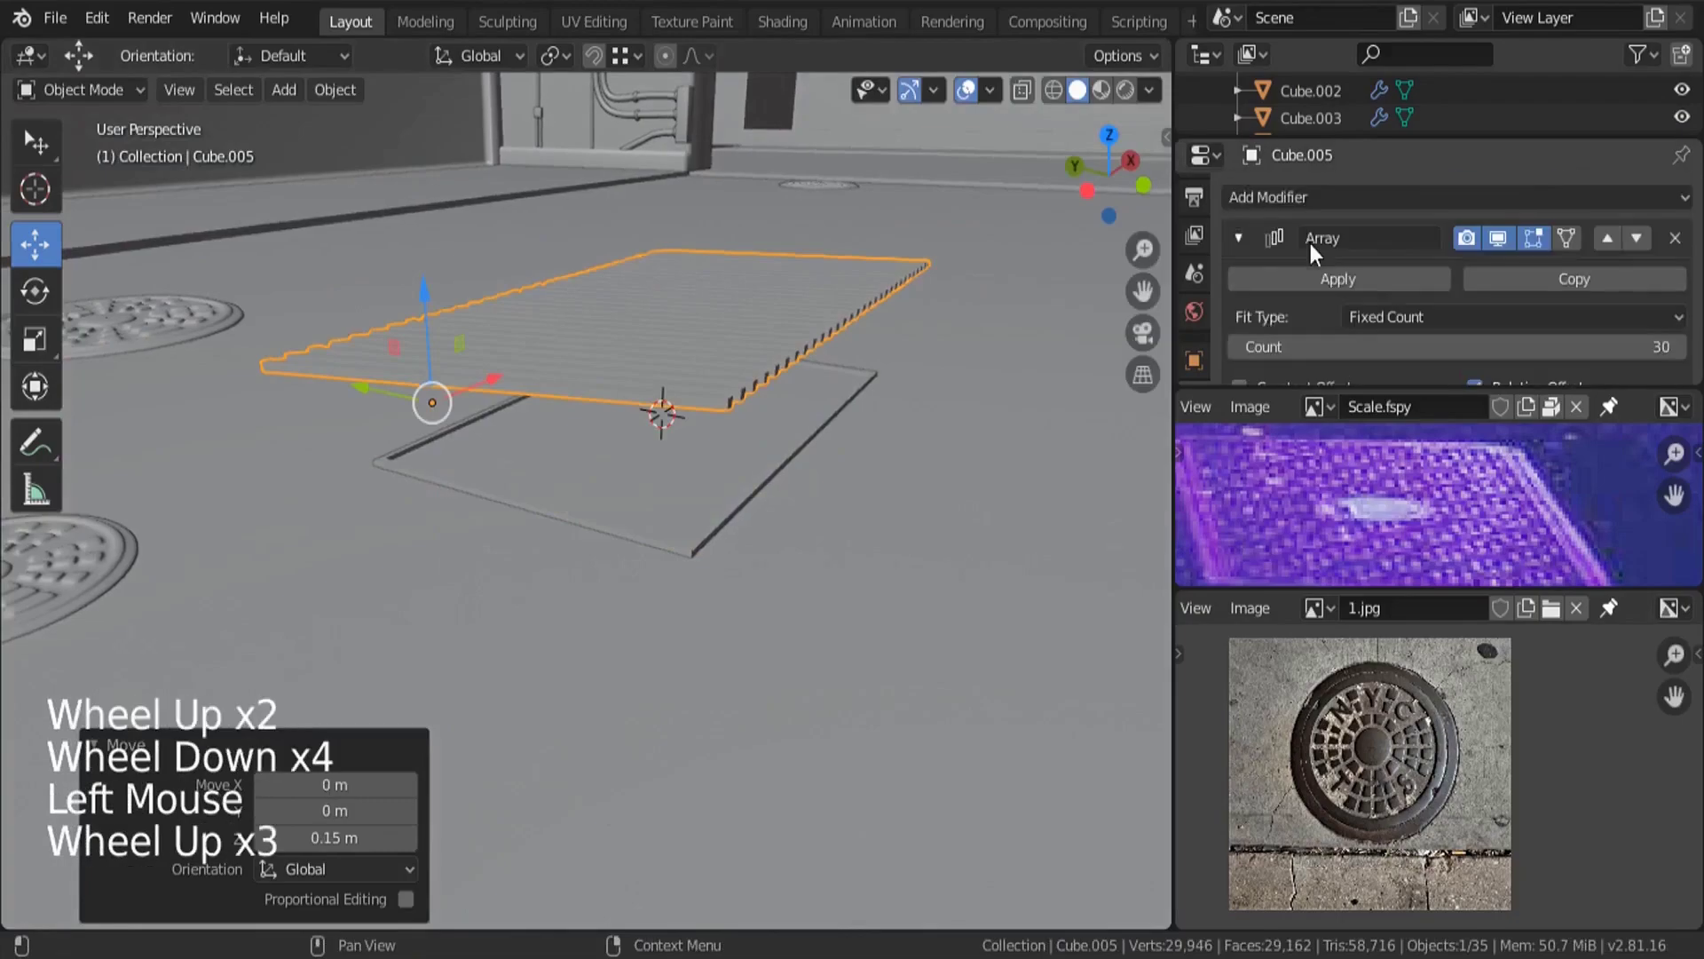
left_click(1311, 277)
Raise the rectangular cover's recessed inner face along Z up to the level of the slanted bars.
scroll(632, 530, "up", 3)
left_click(699, 503)
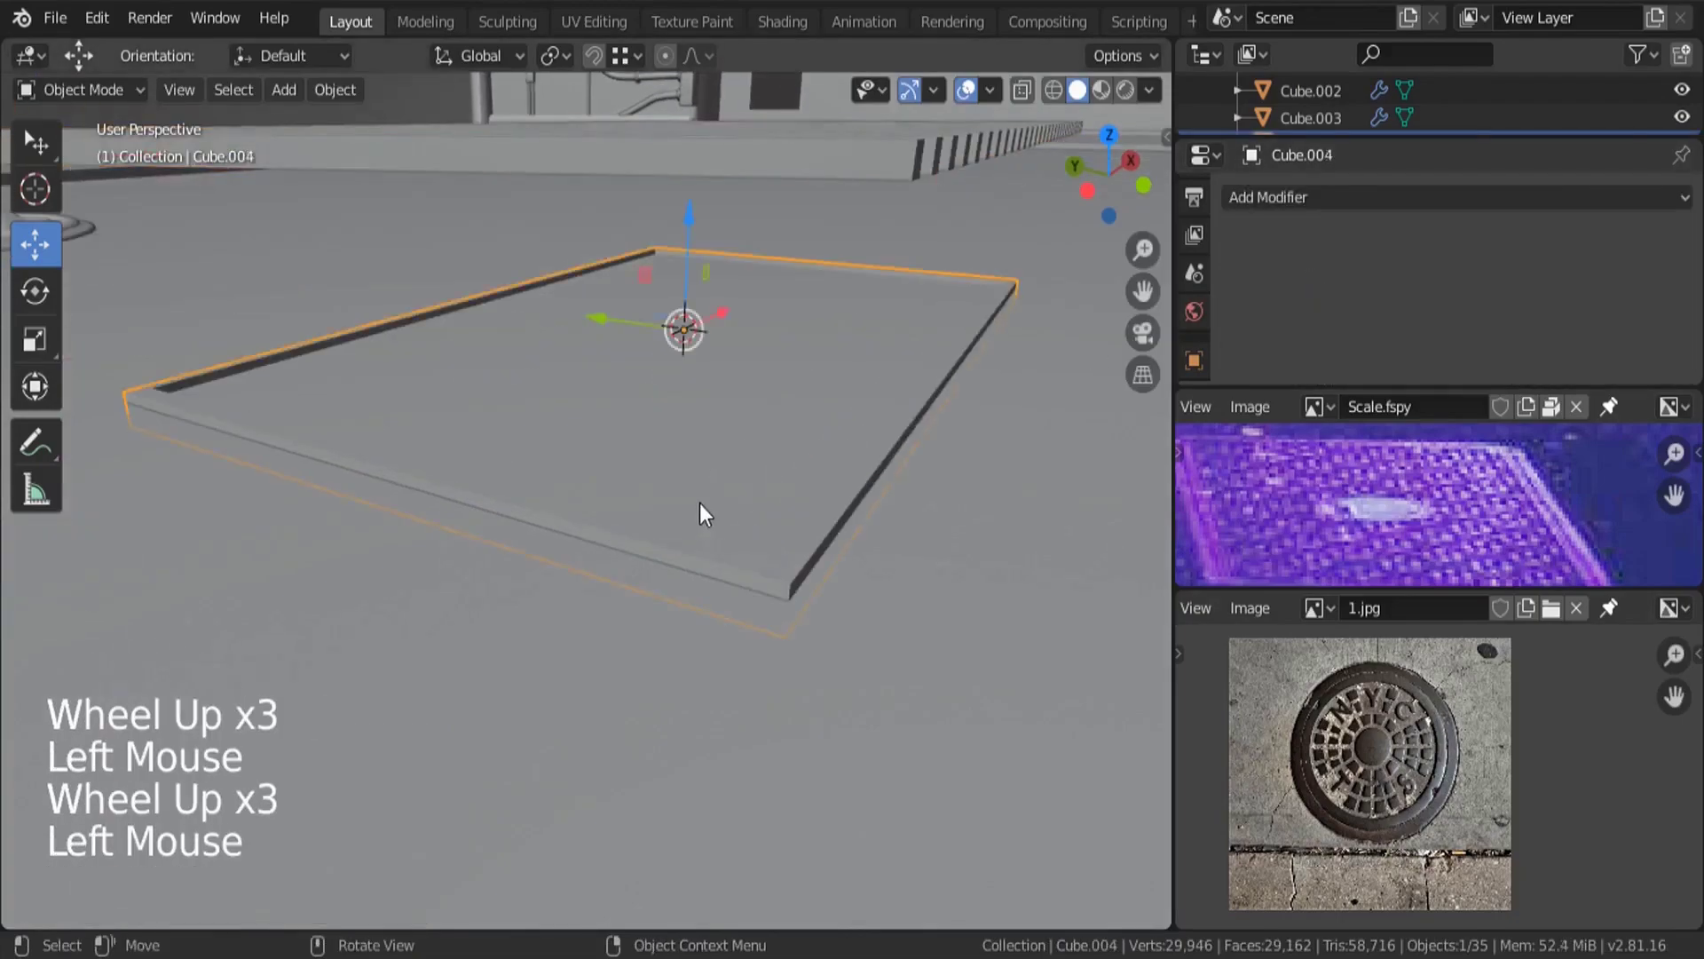
key("Tab")
scroll(688, 338, "down", 3)
middle_click_drag(688, 337, 691, 321)
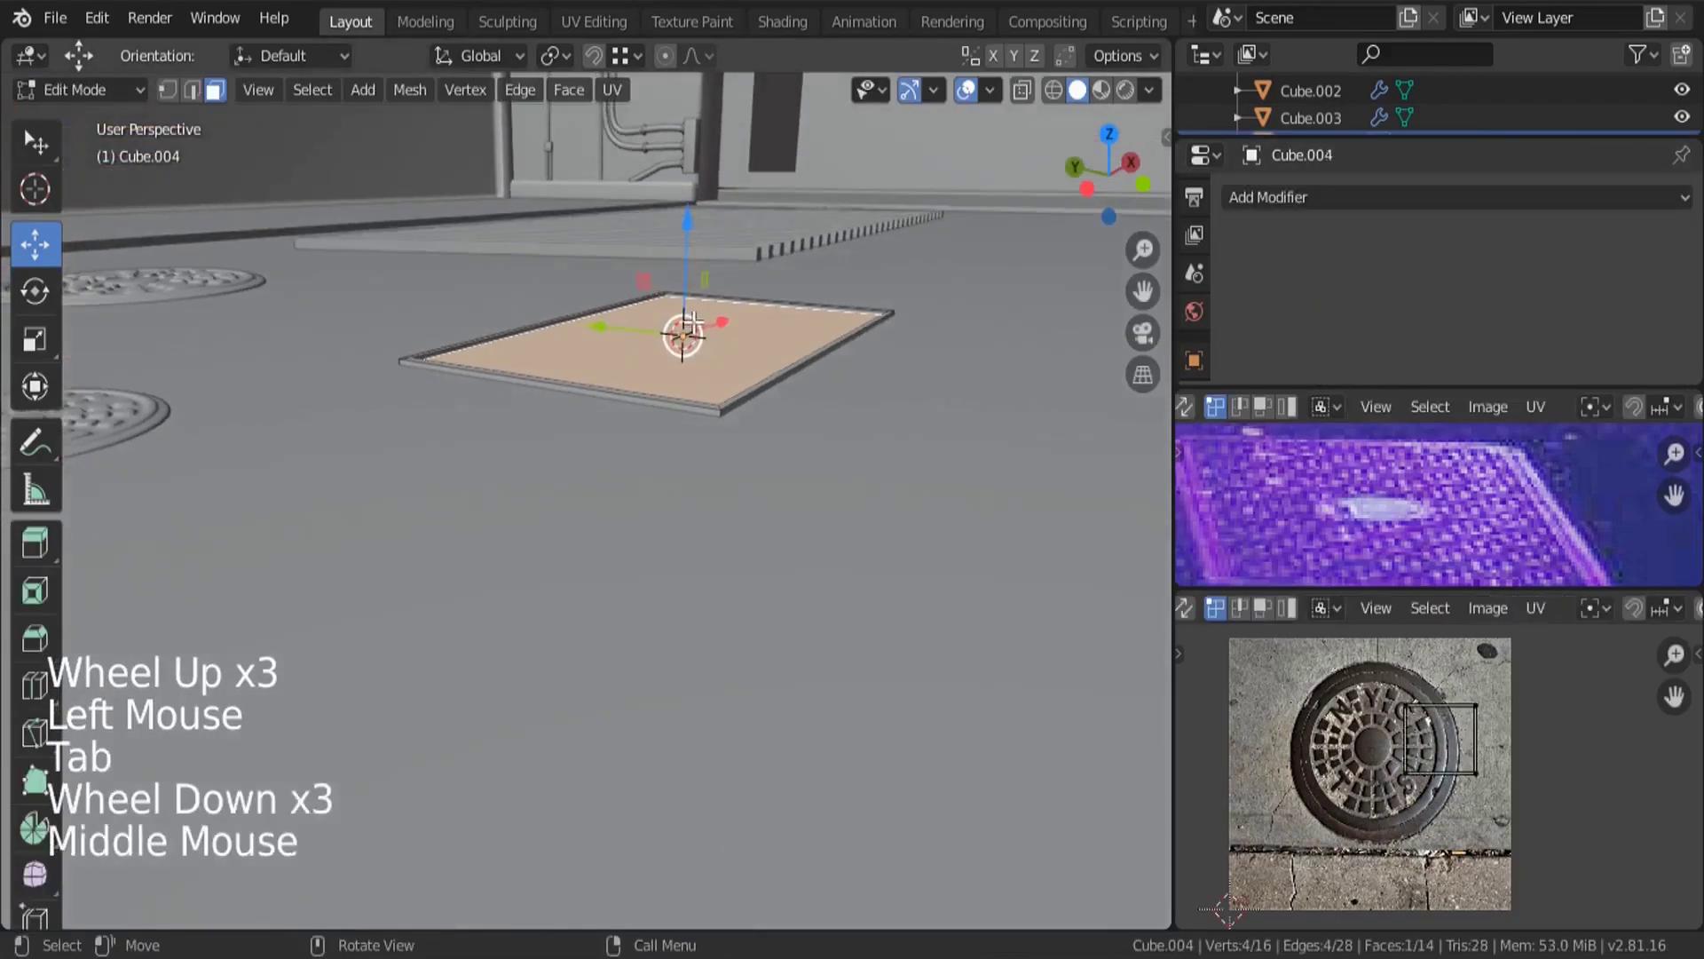
left_click_drag(690, 259, 715, 140)
scroll(737, 200, "up", 4)
middle_click_drag(741, 209, 742, 228)
Fine-tune the raised face's height so it sits within the bars' thickness, and return to Object Mode.
middle_click_drag(696, 506, 697, 218)
scroll(677, 426, "down", 2)
scroll(555, 285, "up", 2)
left_click_drag(701, 213, 705, 220)
middle_click_drag(705, 222, 750, 431)
key("Tab")
scroll(711, 255, "down", 3)
key("g")
key("Escape")
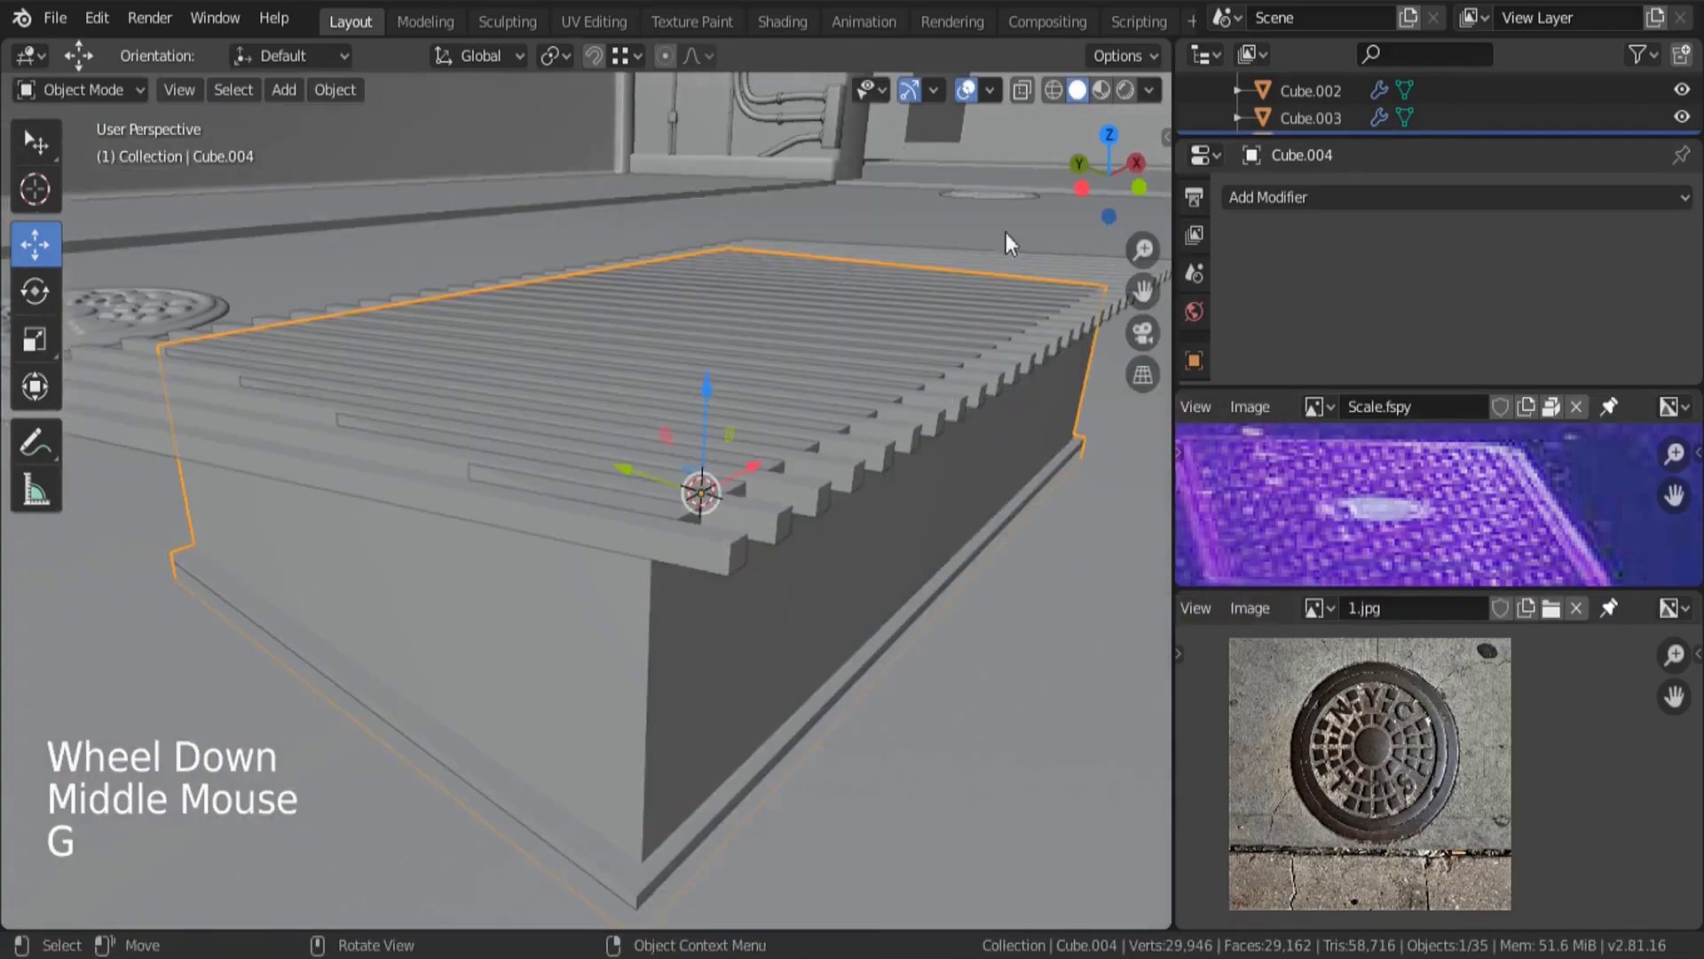
Add a Boolean modifier to the cover with operation Difference and the slanted bars as its object, and apply it.
left_click(1302, 196)
left_click(1196, 322)
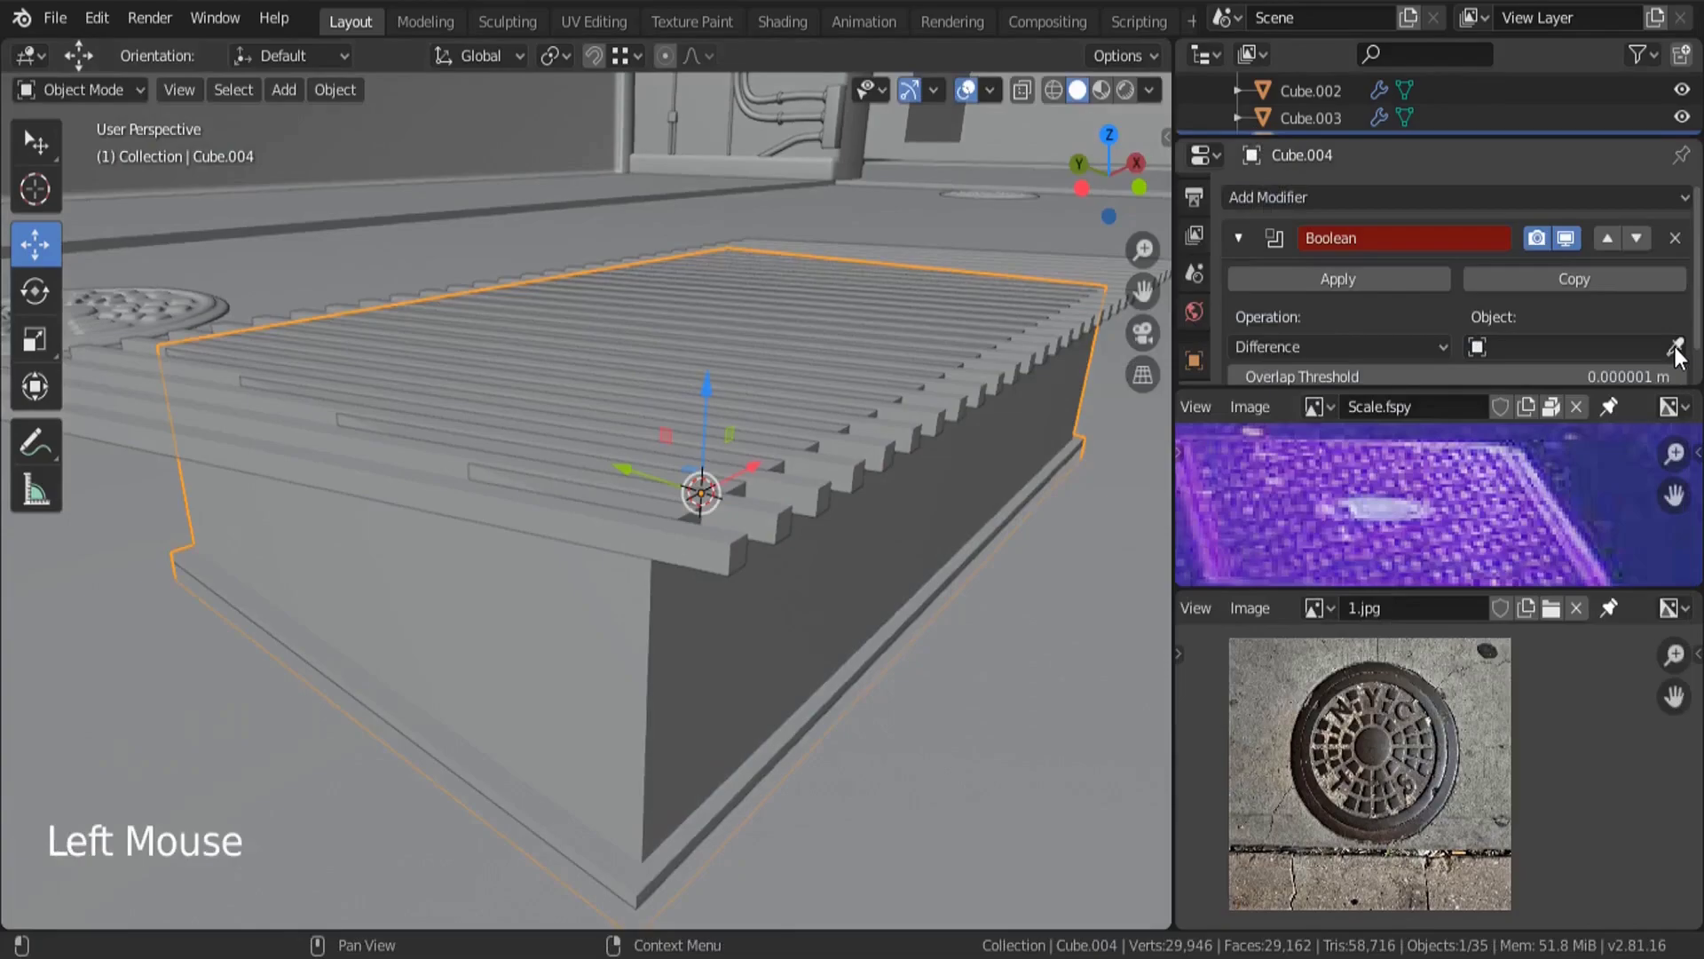
left_click_drag(1669, 392, 1668, 504)
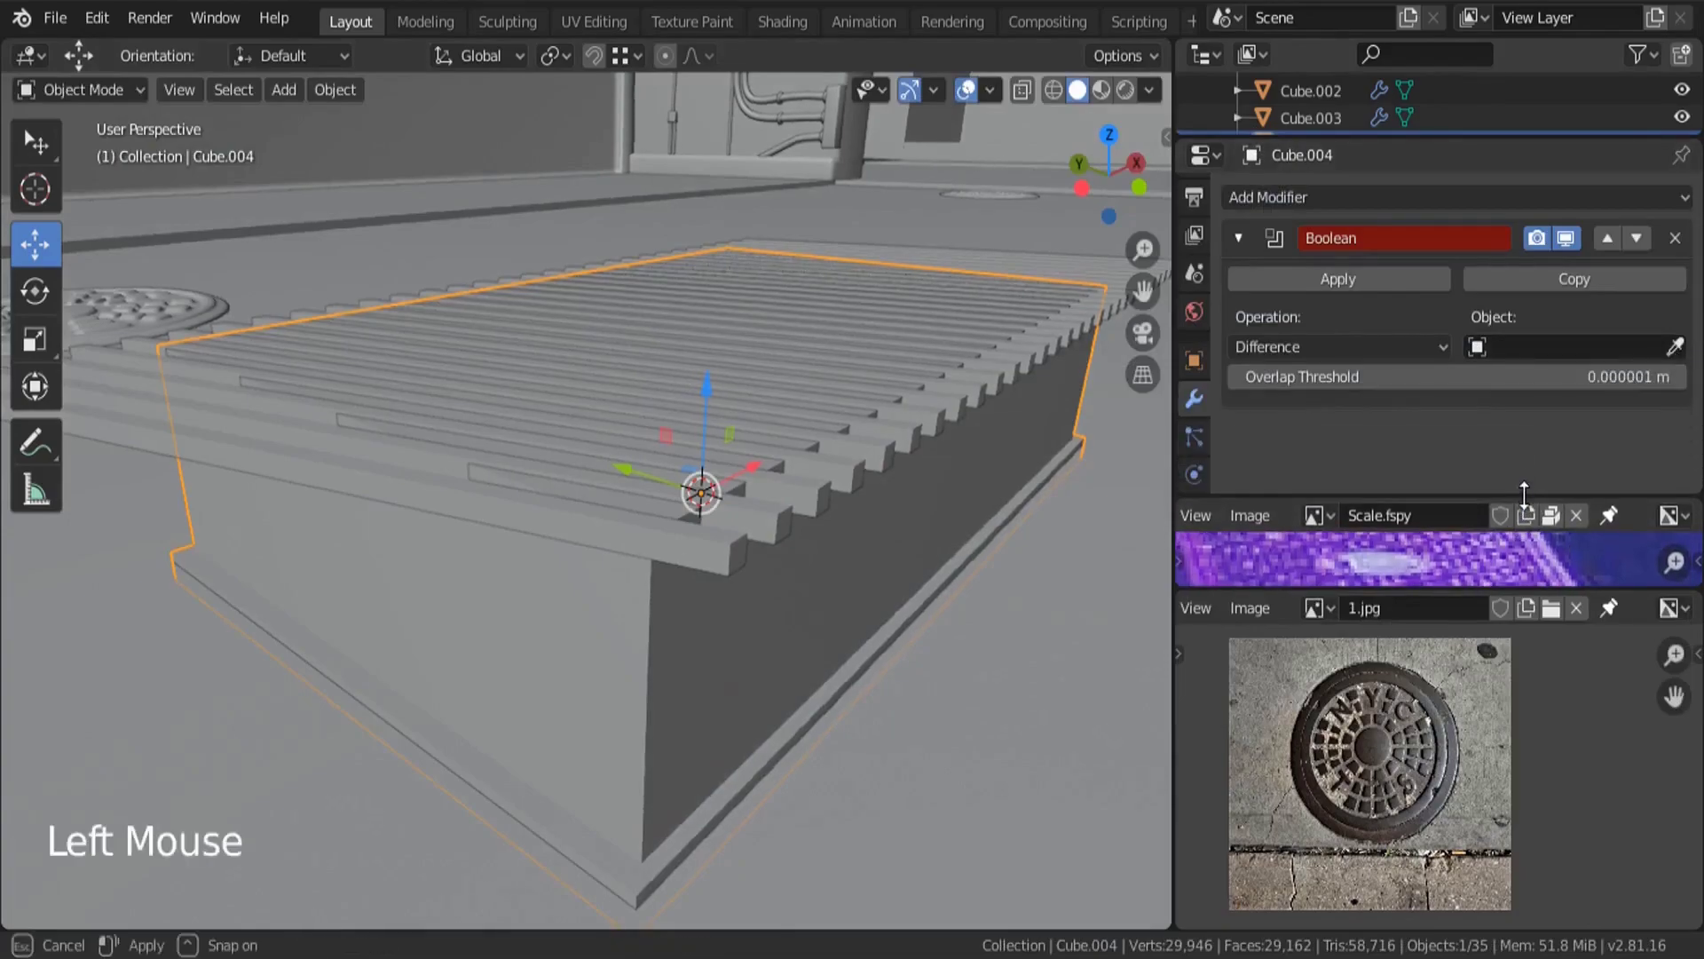
left_click(1675, 347)
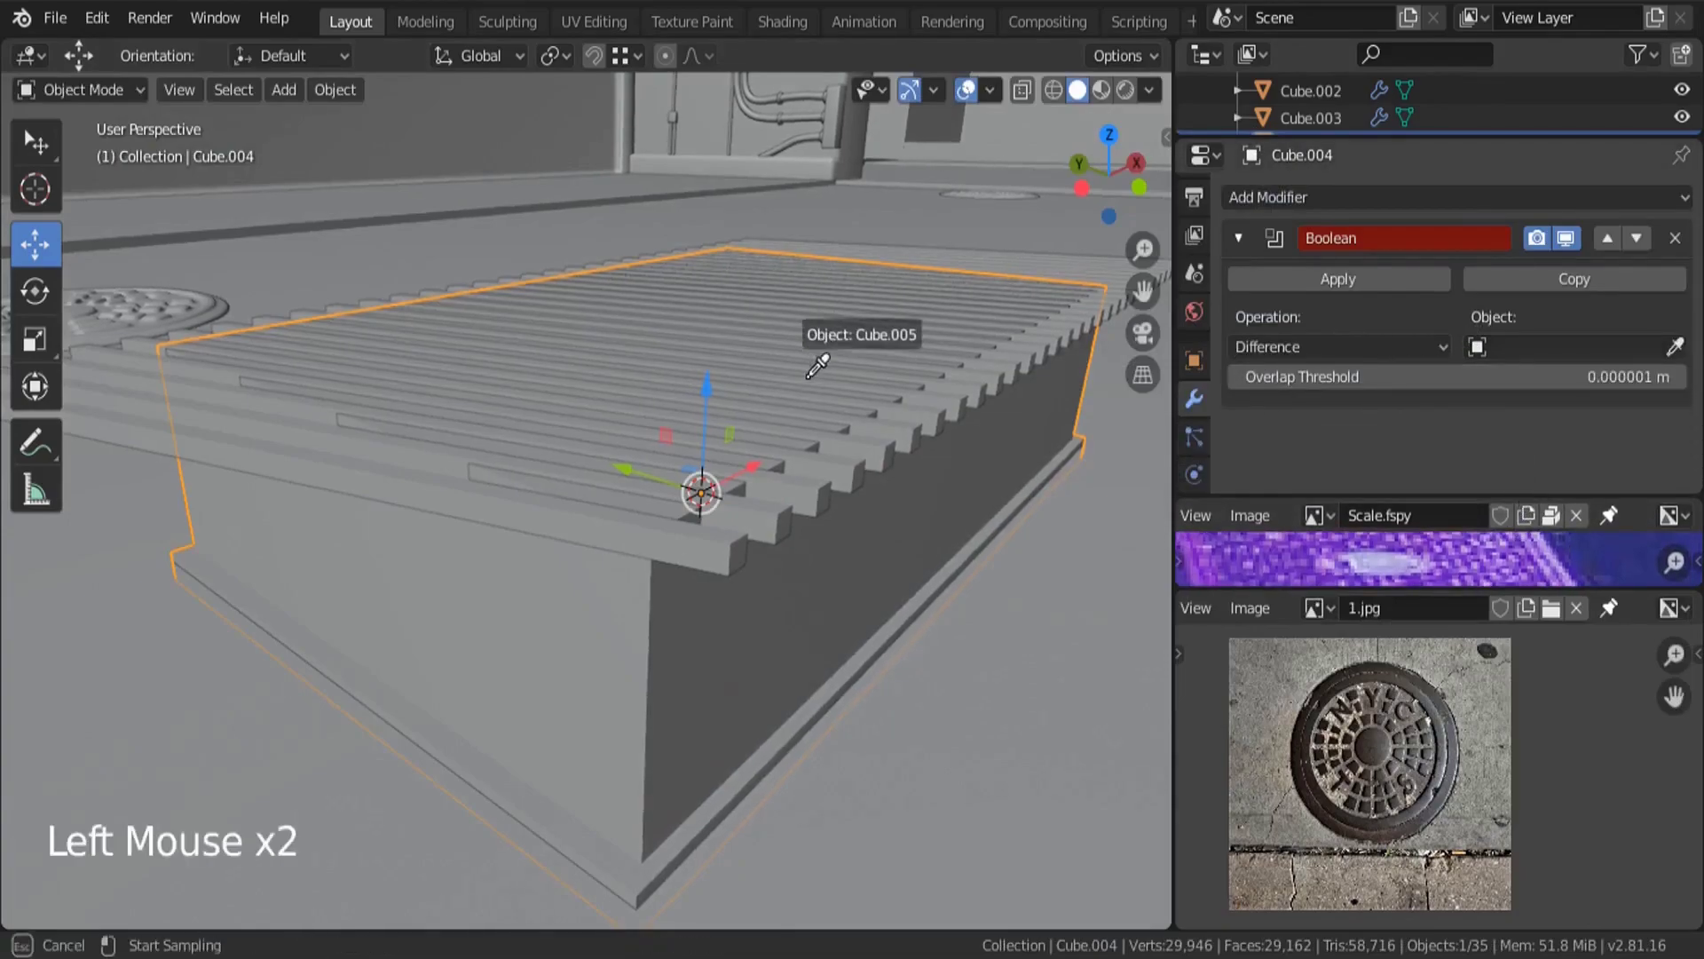
left_click(839, 457)
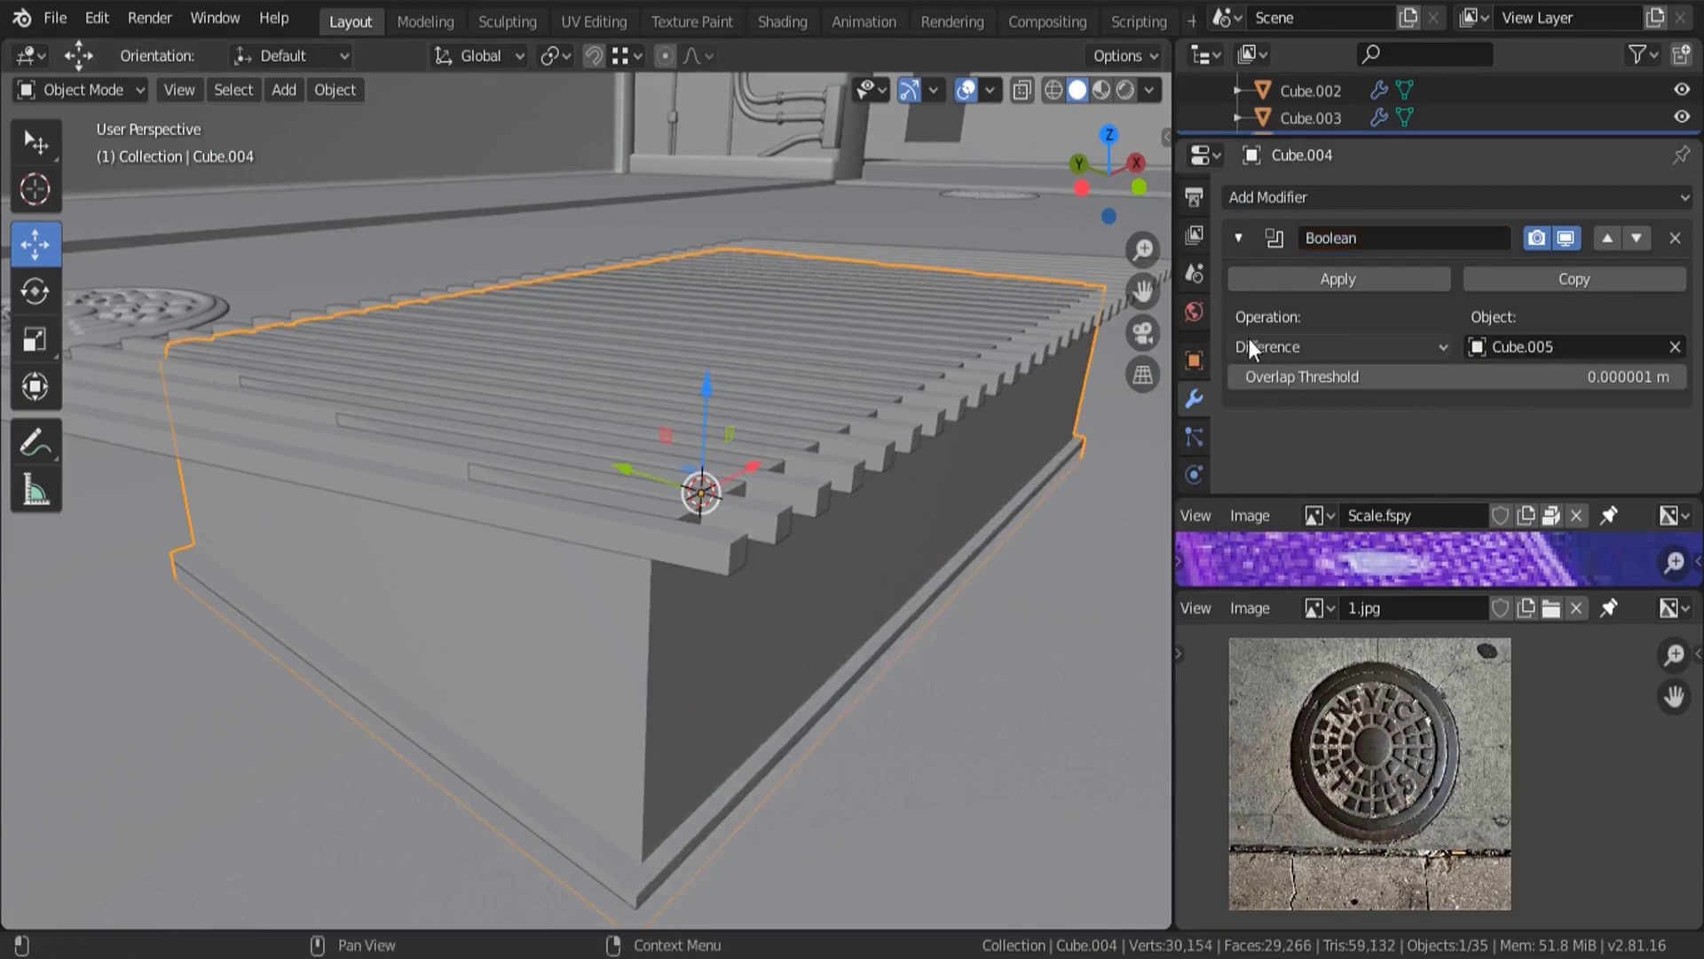
left_click(1376, 279)
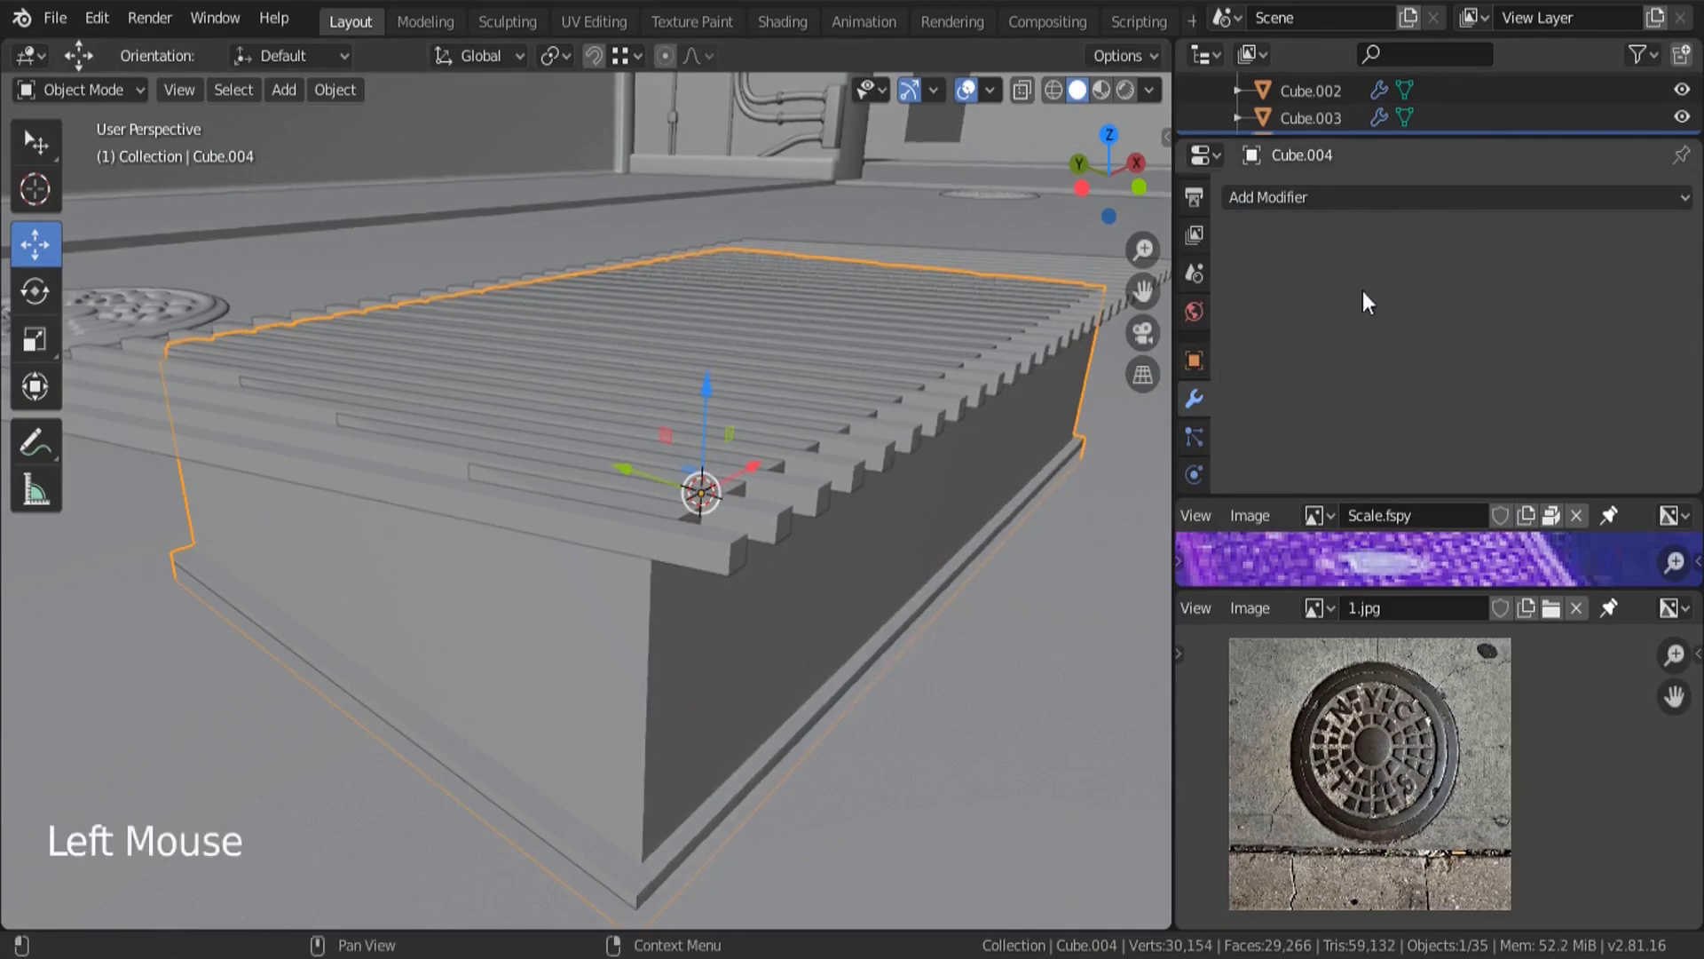
Move the slanted bars up off the cover, and open the grooved cover in Edit Mode.
left_click(749, 419)
key("g")
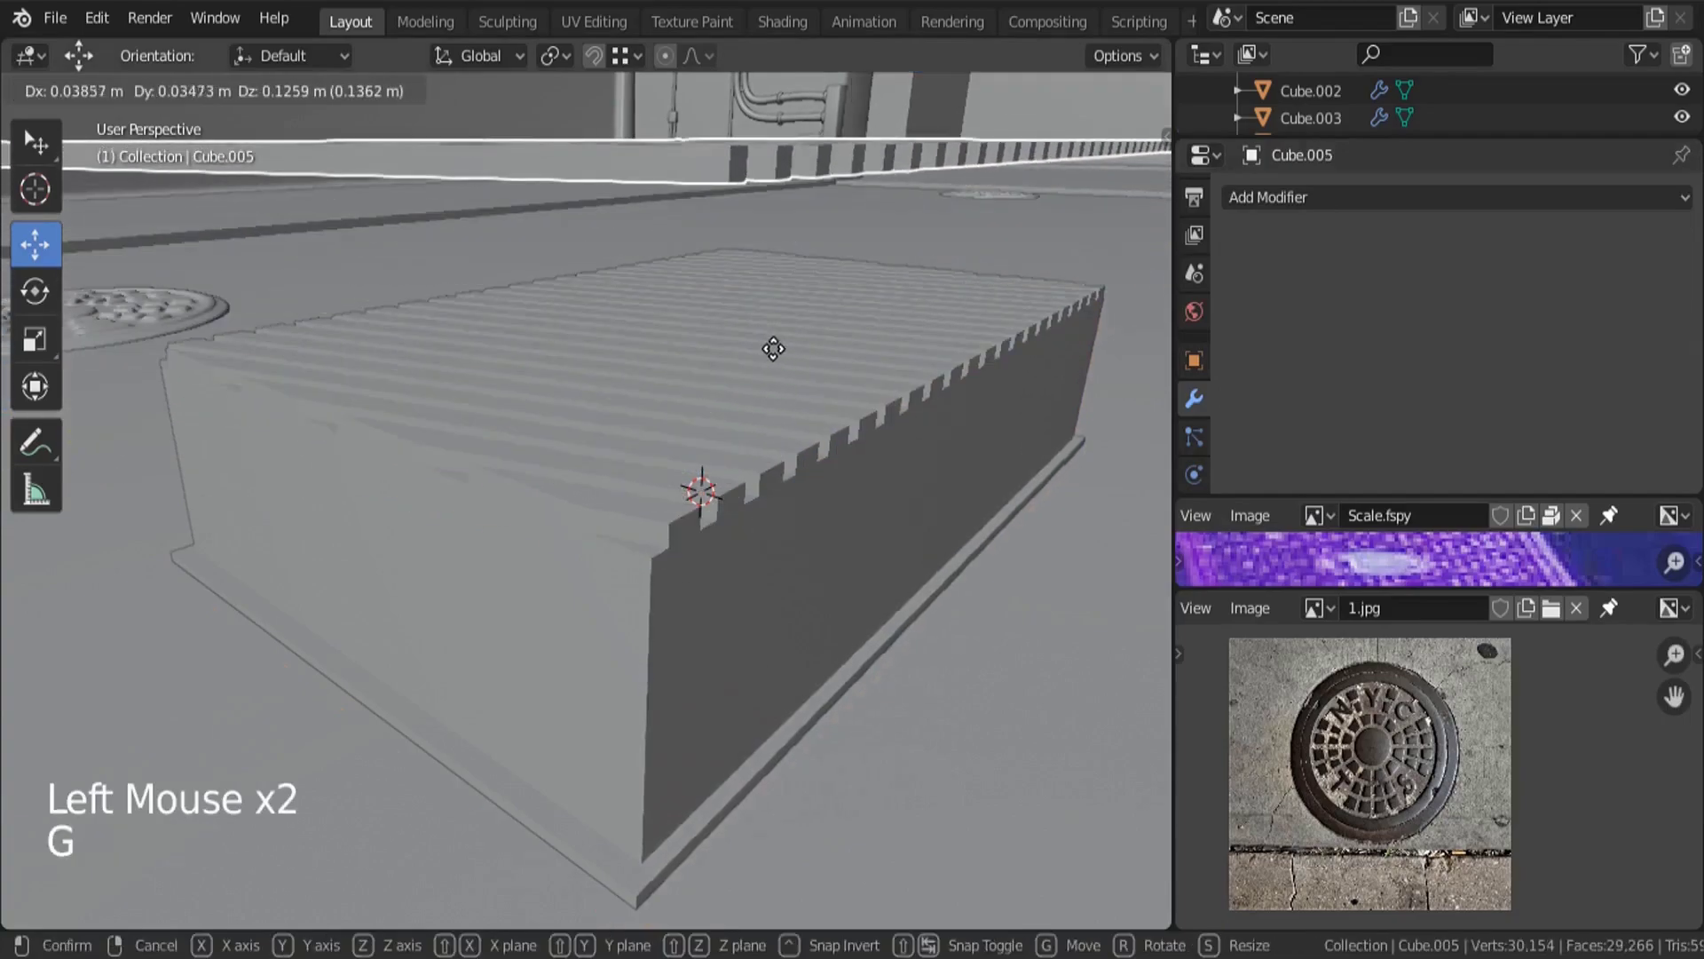
left_click(876, 411)
middle_click_drag(876, 412, 580, 363)
scroll(514, 288, "down", 2)
left_click(577, 371)
key("Tab")
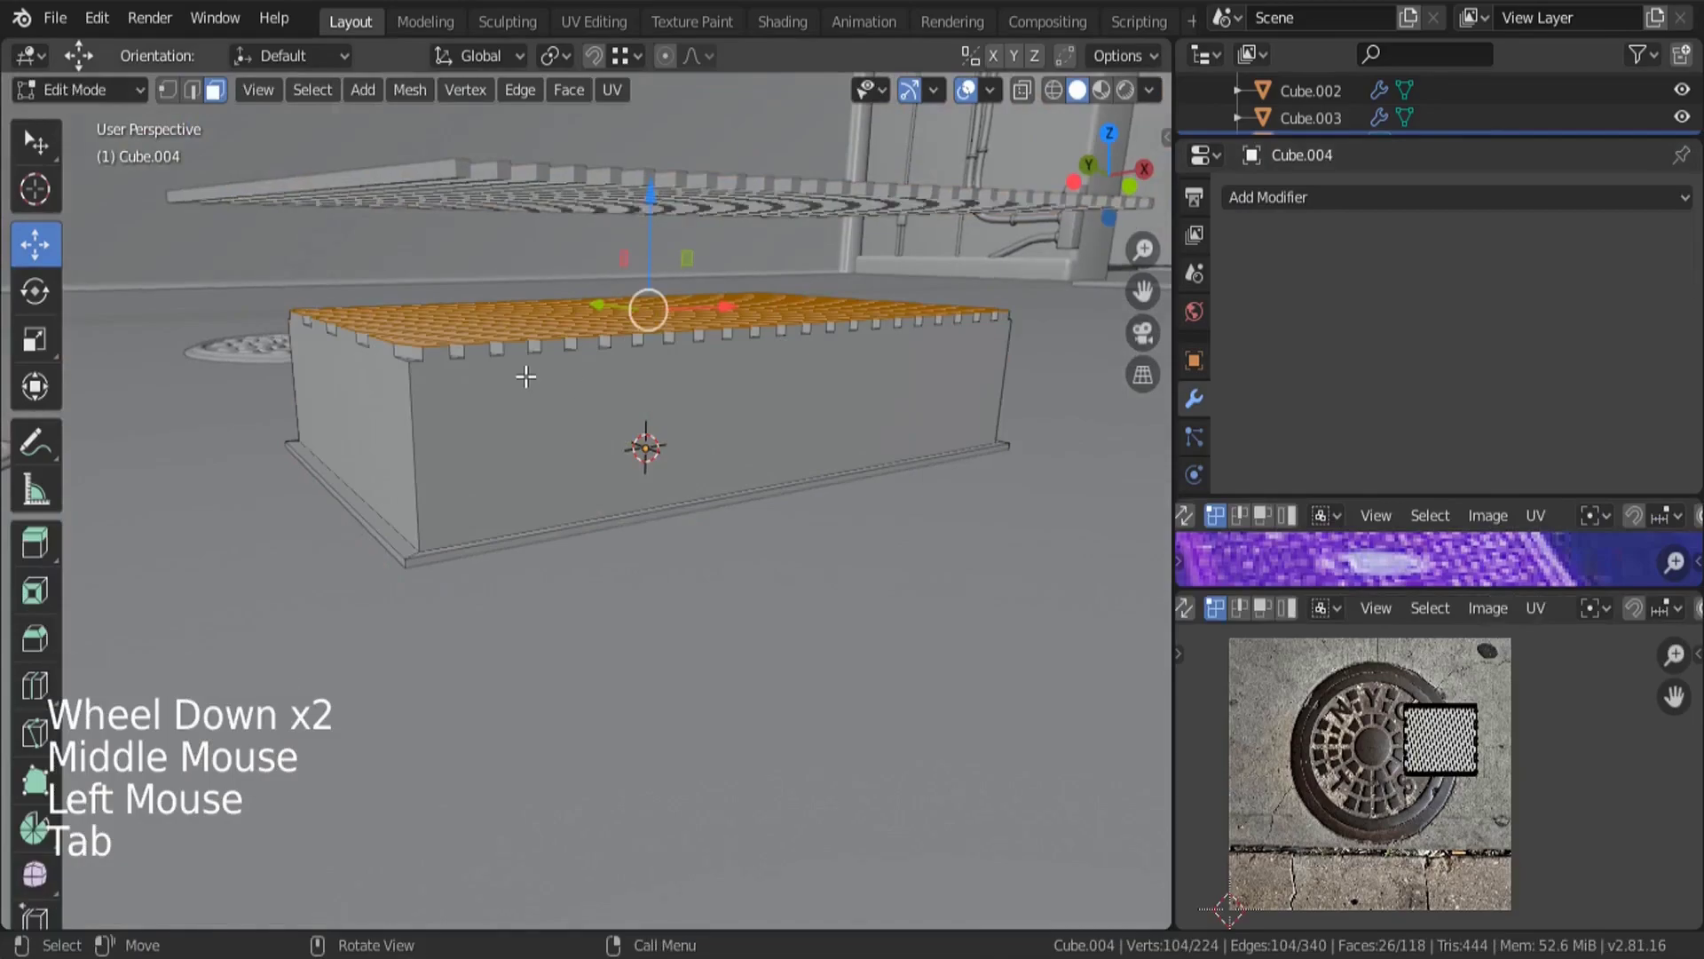
Select all vertices of the grooved top layer from the right view and lower them along Z until only a low raised slab remains.
key("KP_3")
key("z")
left_click(346, 381)
scroll(485, 281, "up", 4)
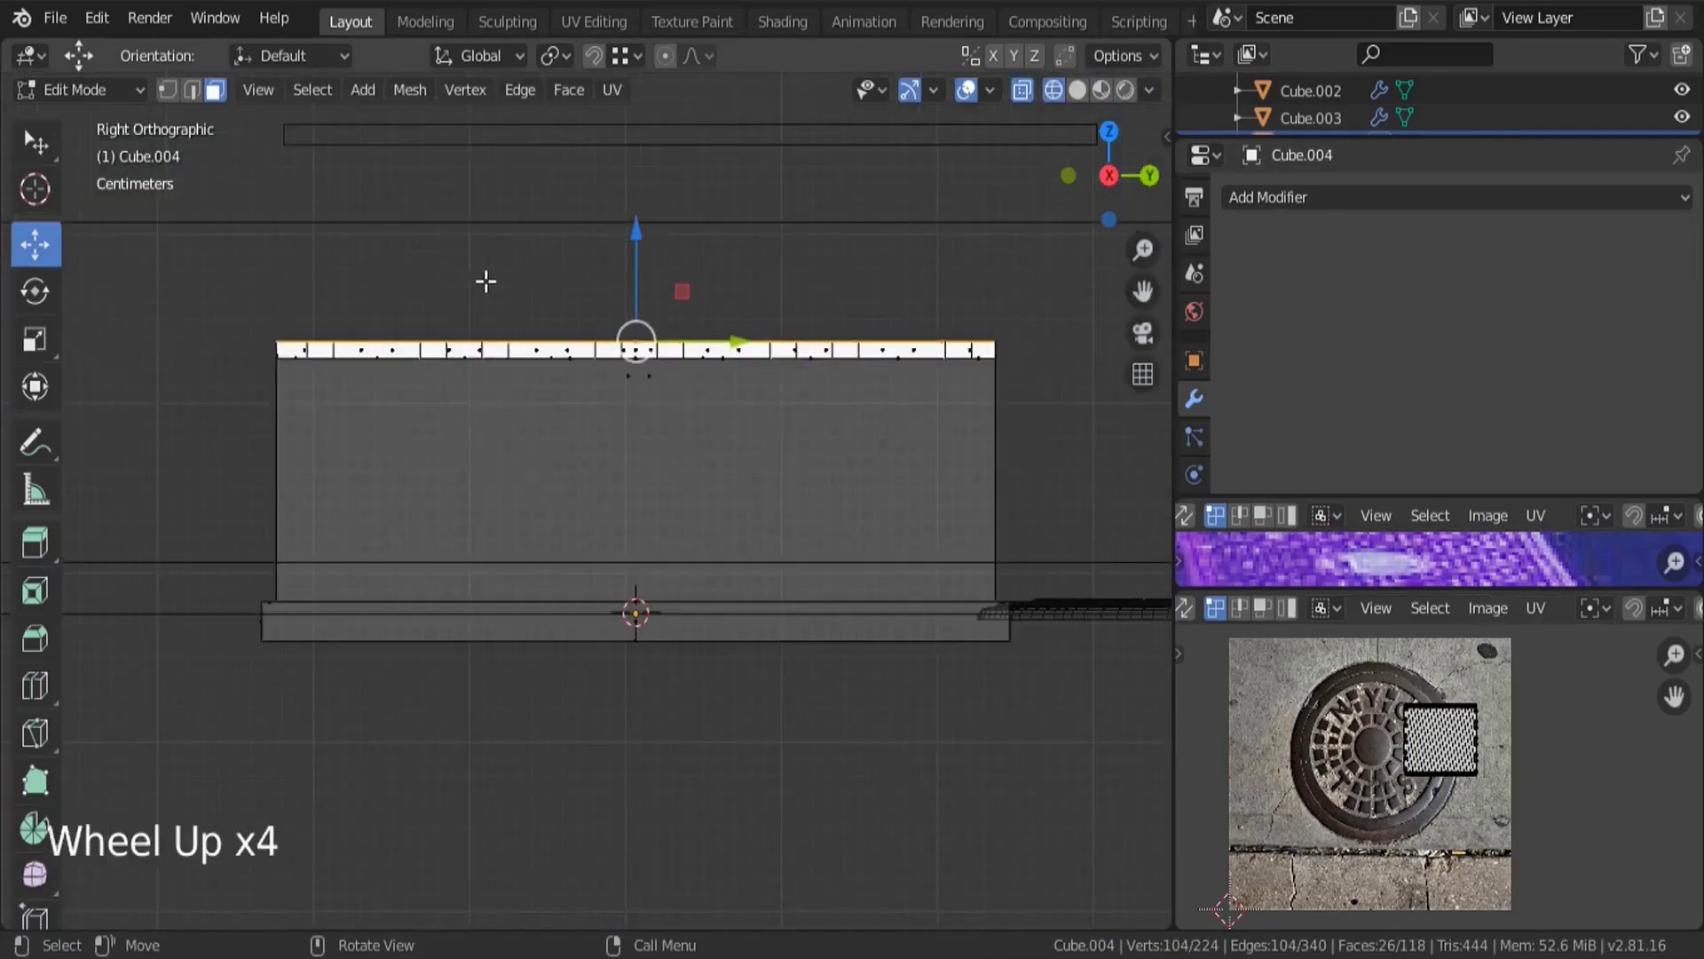
key("a")
key("a")
key("a")
key("z")
left_click(167, 90)
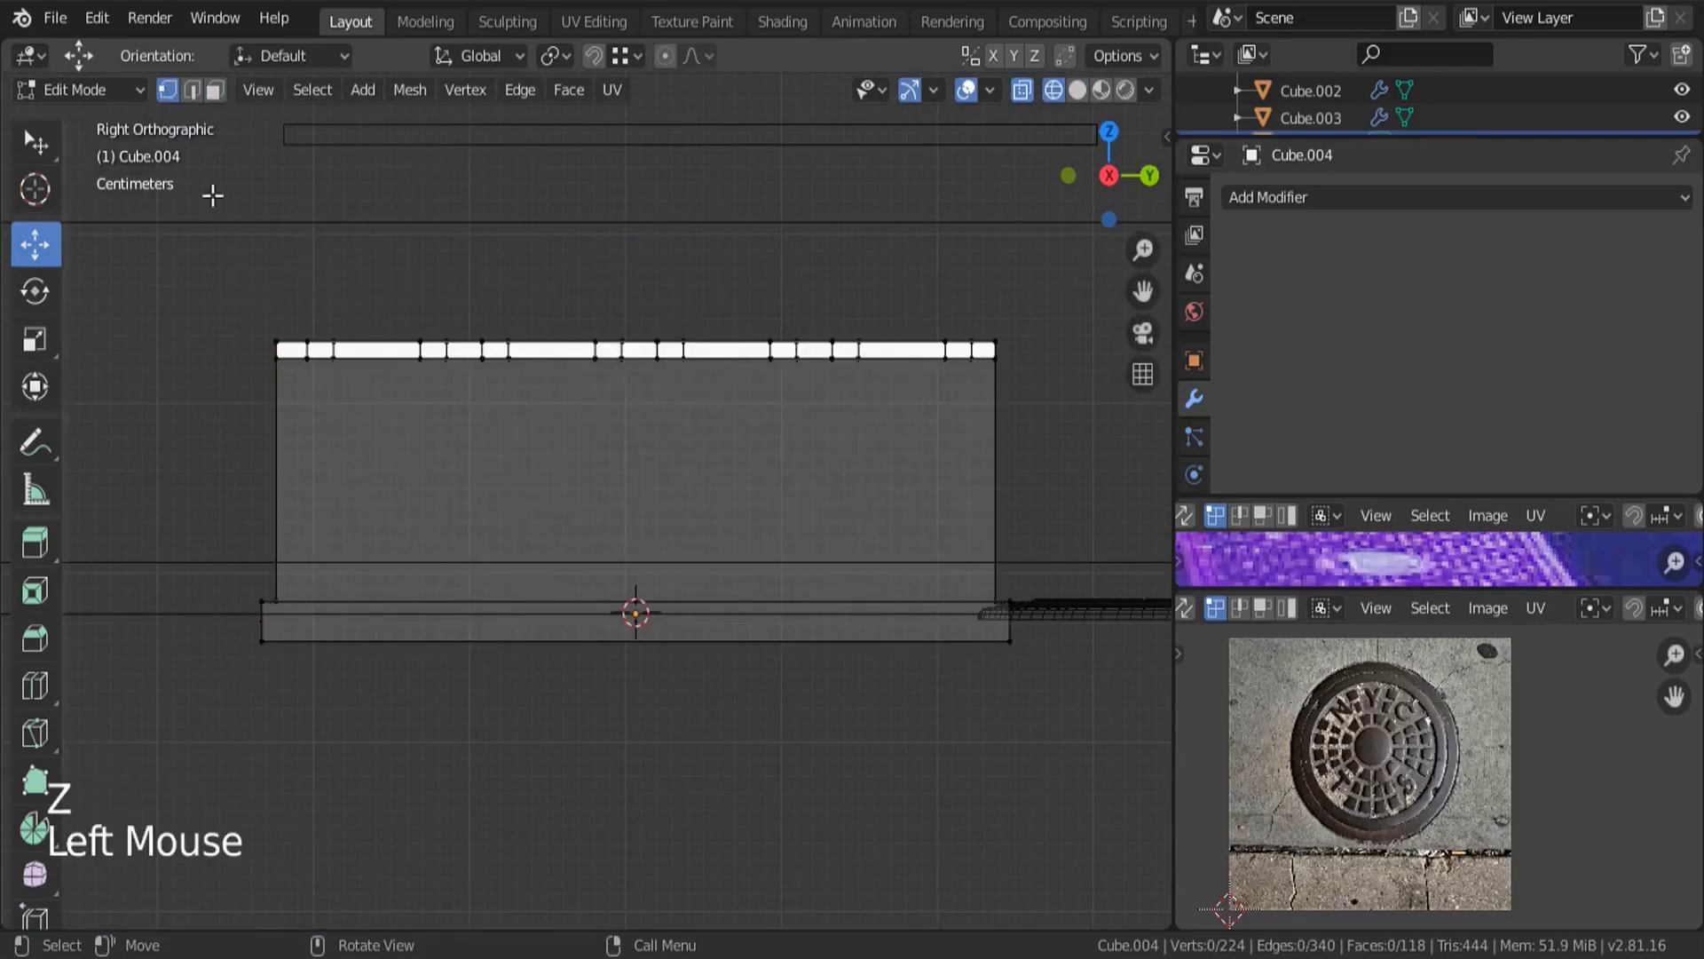
key("b")
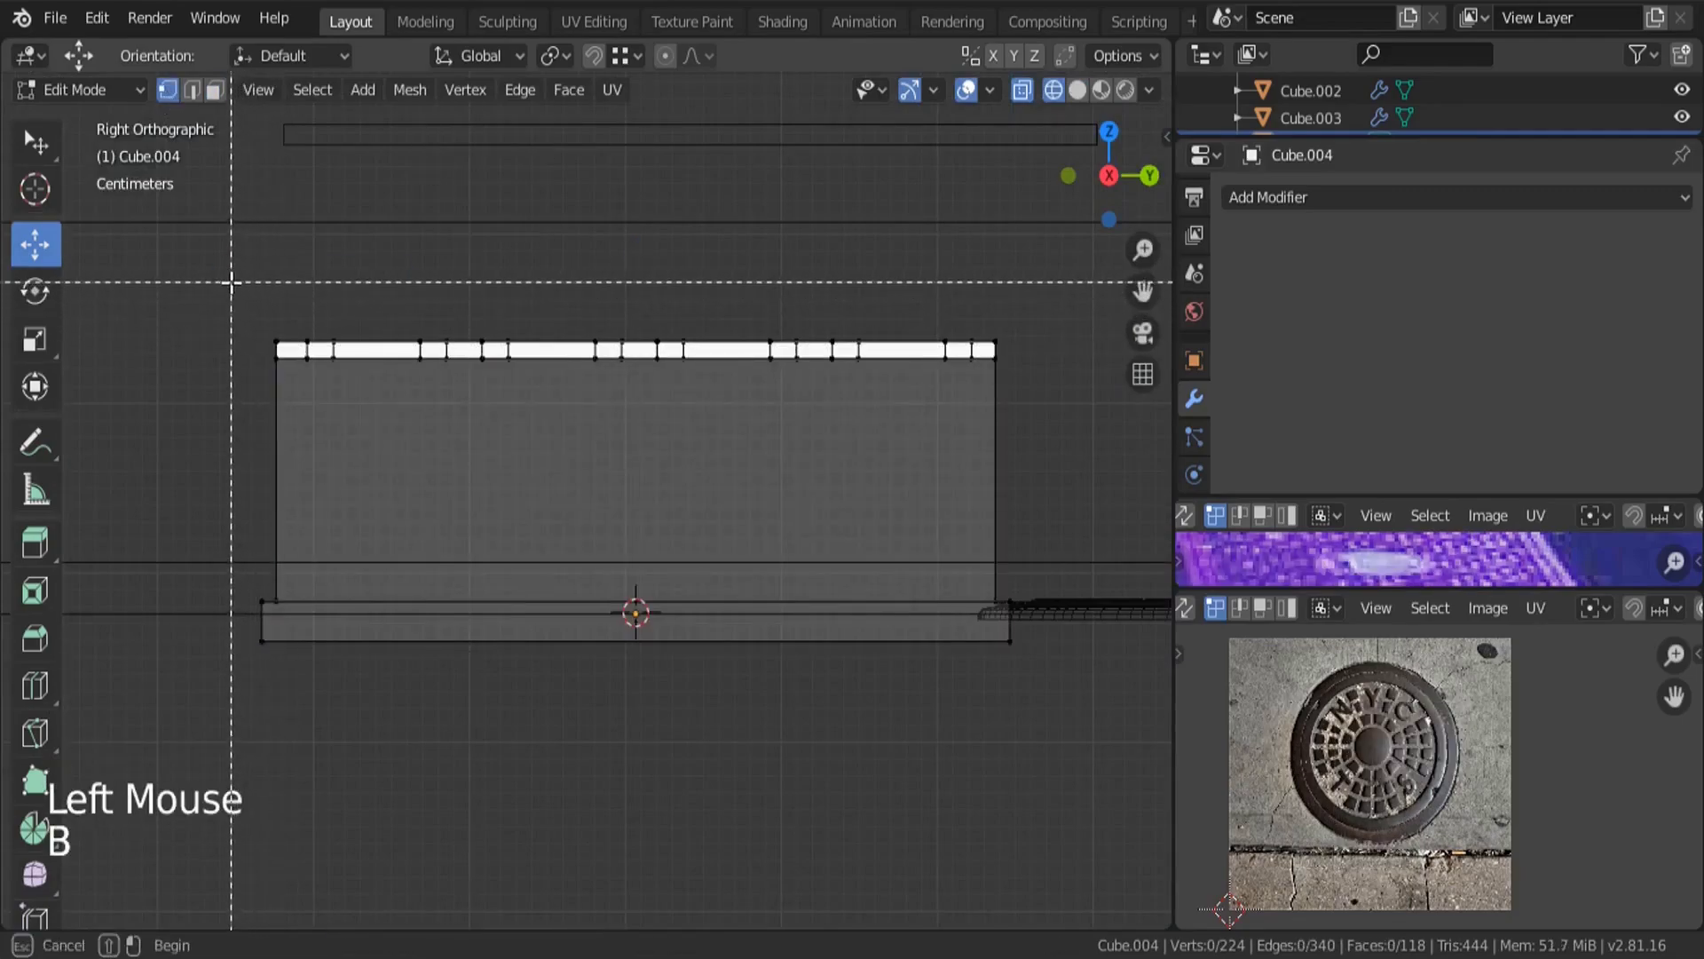
left_click_drag(231, 282, 1086, 416)
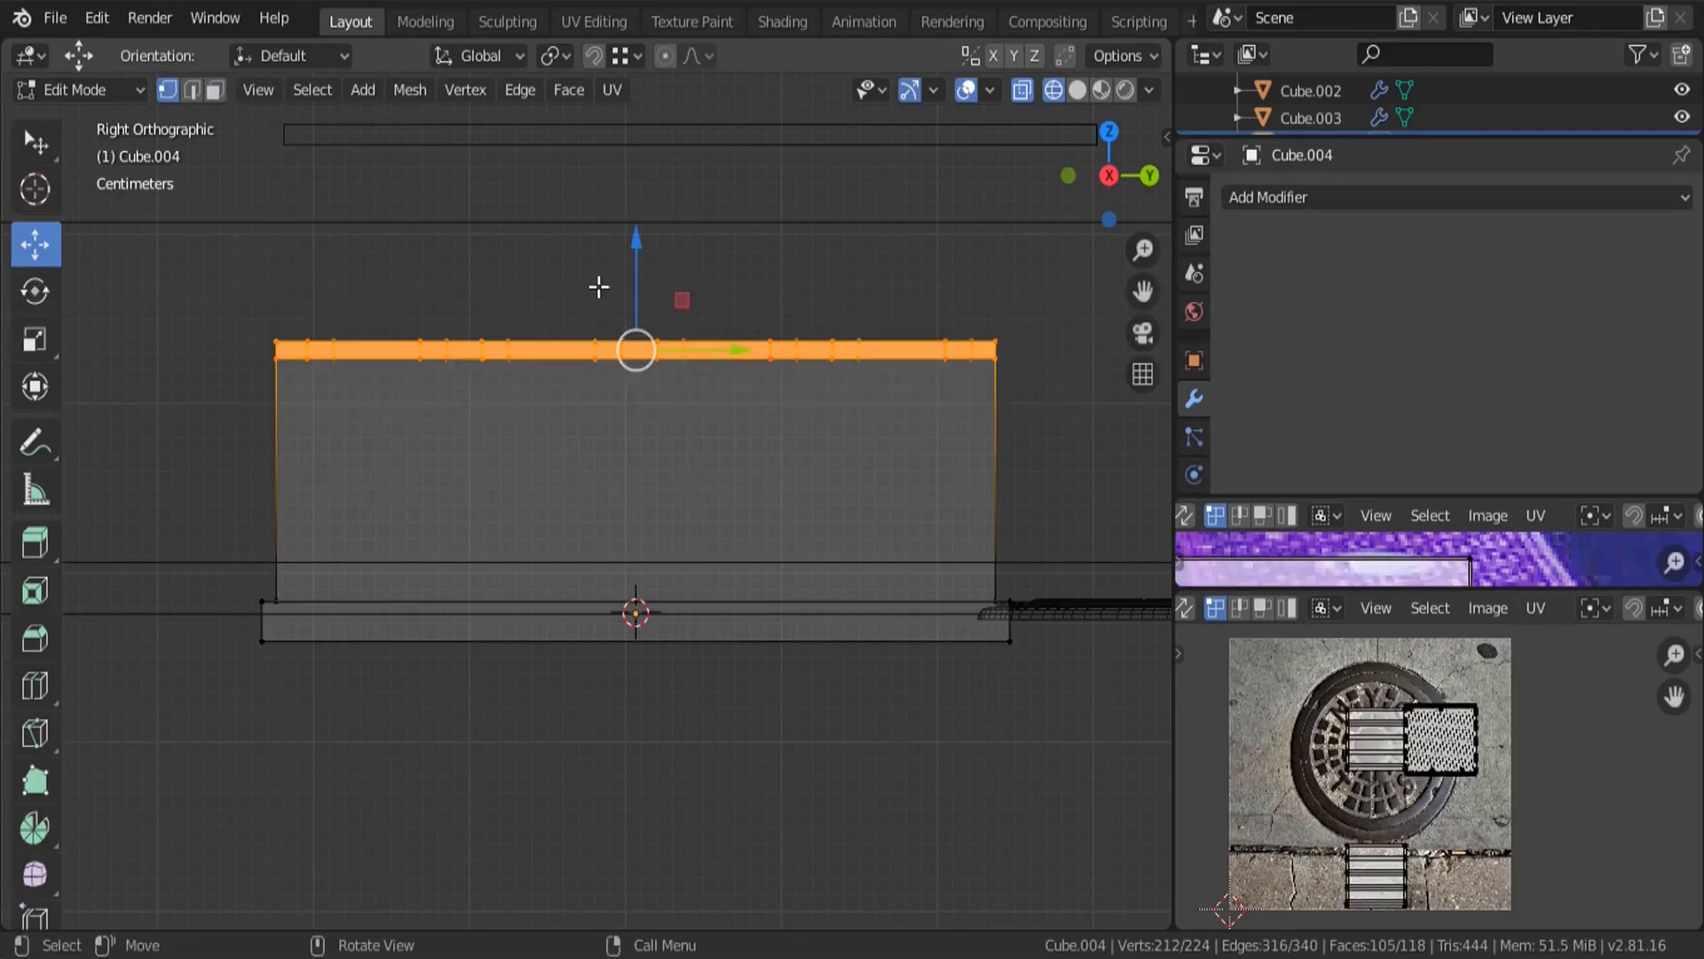
left_click_drag(642, 269, 643, 503)
middle_click_drag(643, 503, 780, 530)
key("z")
scroll(807, 381, "down", 3)
Return to Object Mode and flatten the whole grooved cover along Z to about 0.0107 m thick.
mouse_move(807, 381)
middle_mouse_down()
mouse_move(674, 506)
mouse_move(674, 391)
middle_mouse_up()
scroll(675, 506, "up", 1)
left_click_drag(674, 390, 675, 387)
key("Tab")
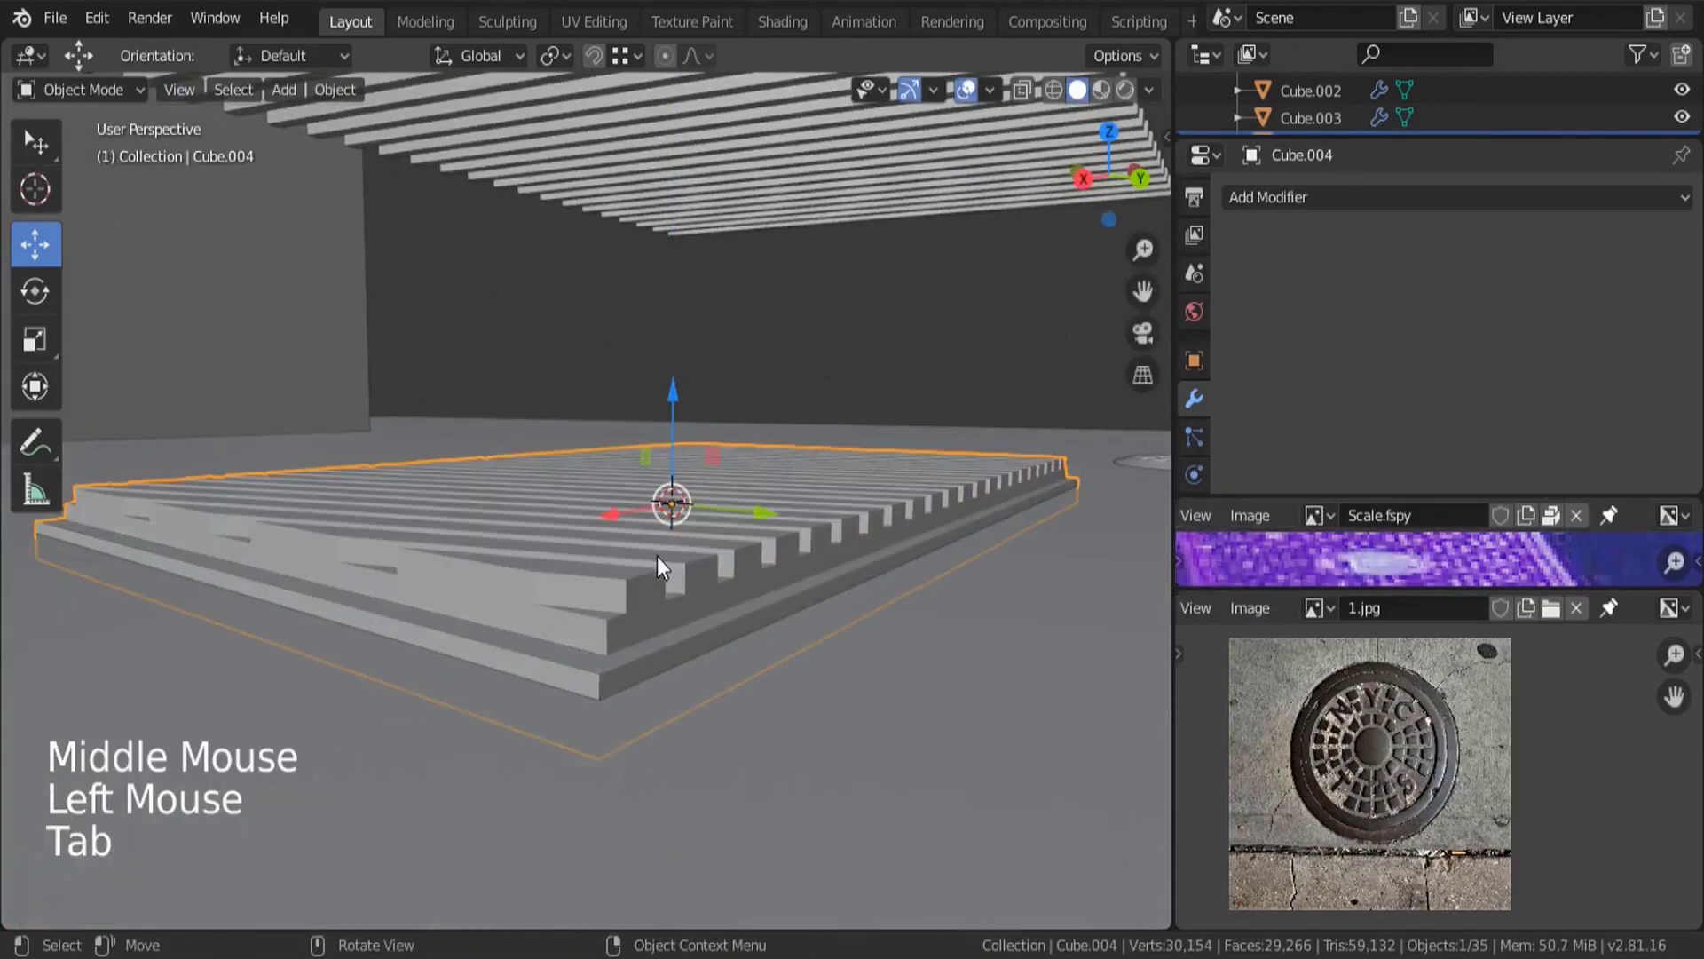
key("s")
key("z")
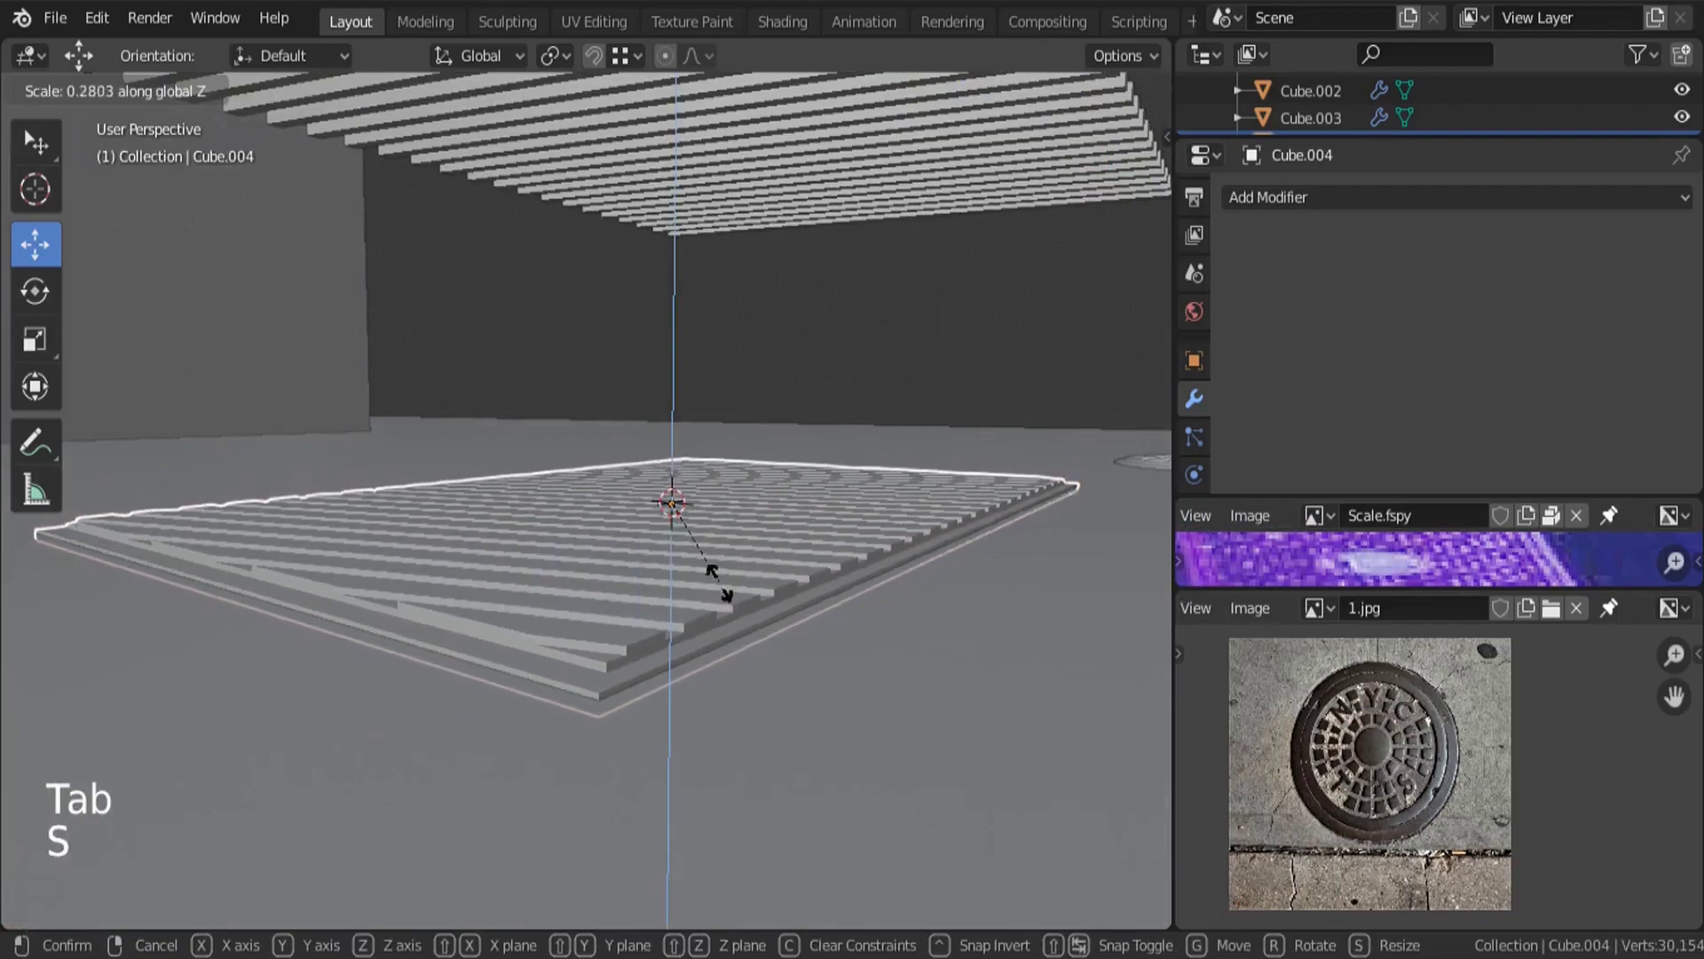
left_click(714, 572)
Add a Bevel modifier to the flattened rectangular cover.
key("a")
key("a")
key("a")
middle_click_drag(714, 573, 638, 653)
left_click(519, 631)
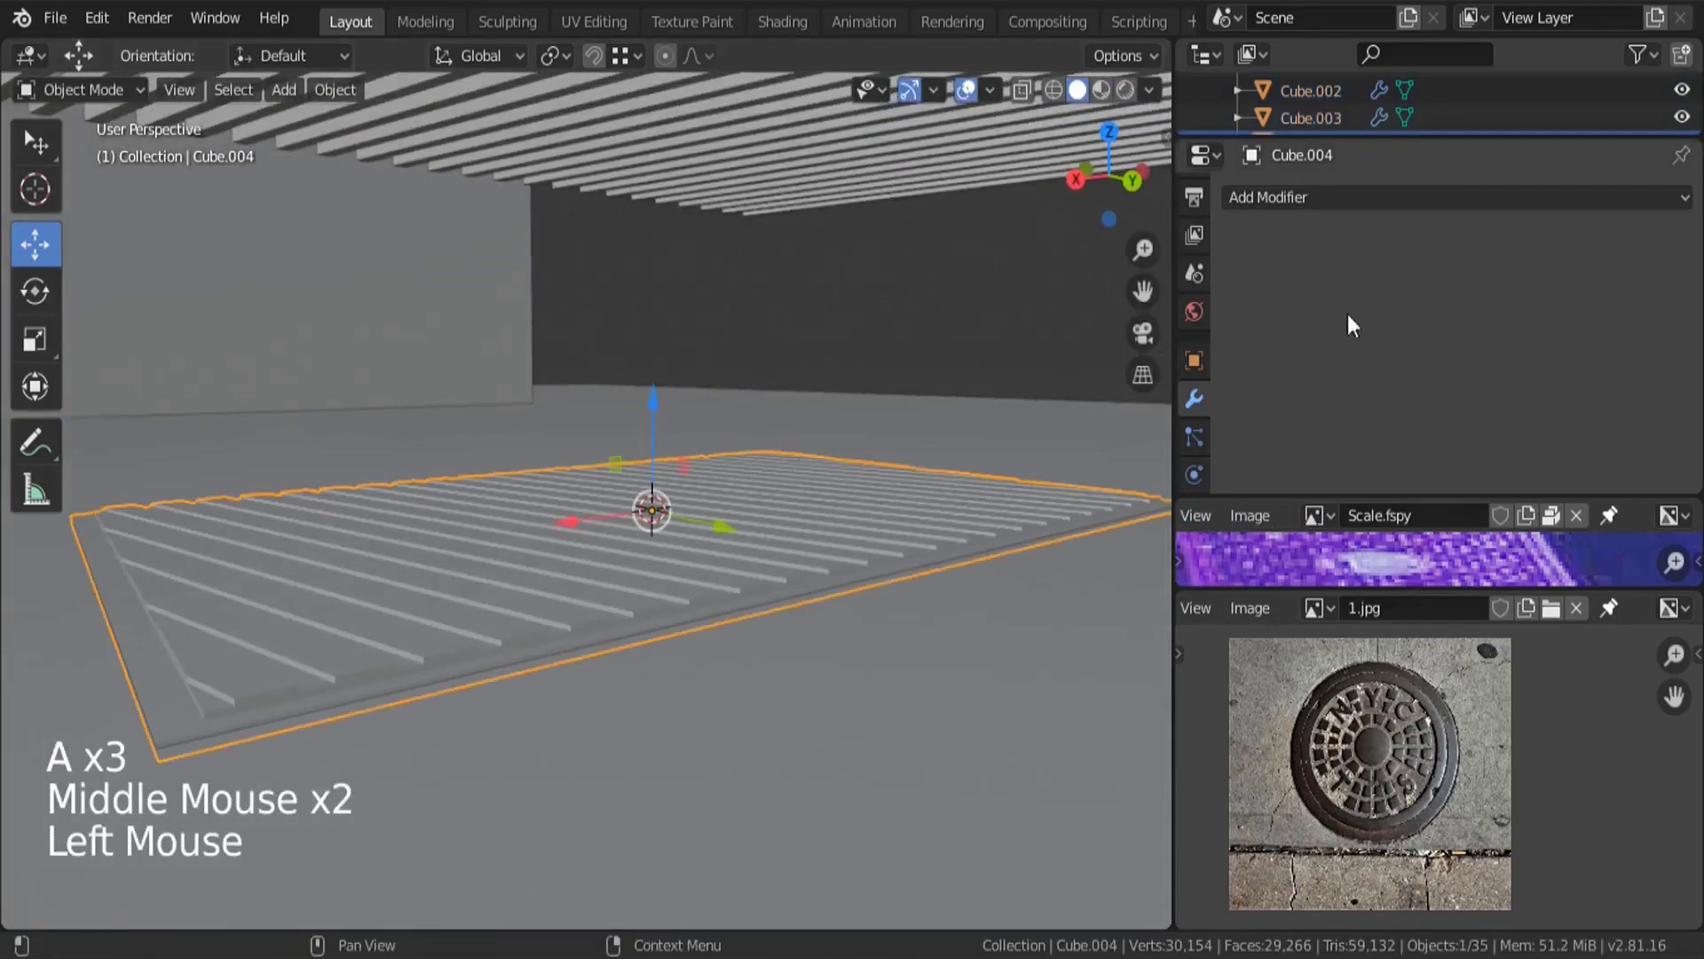
left_click(1366, 202)
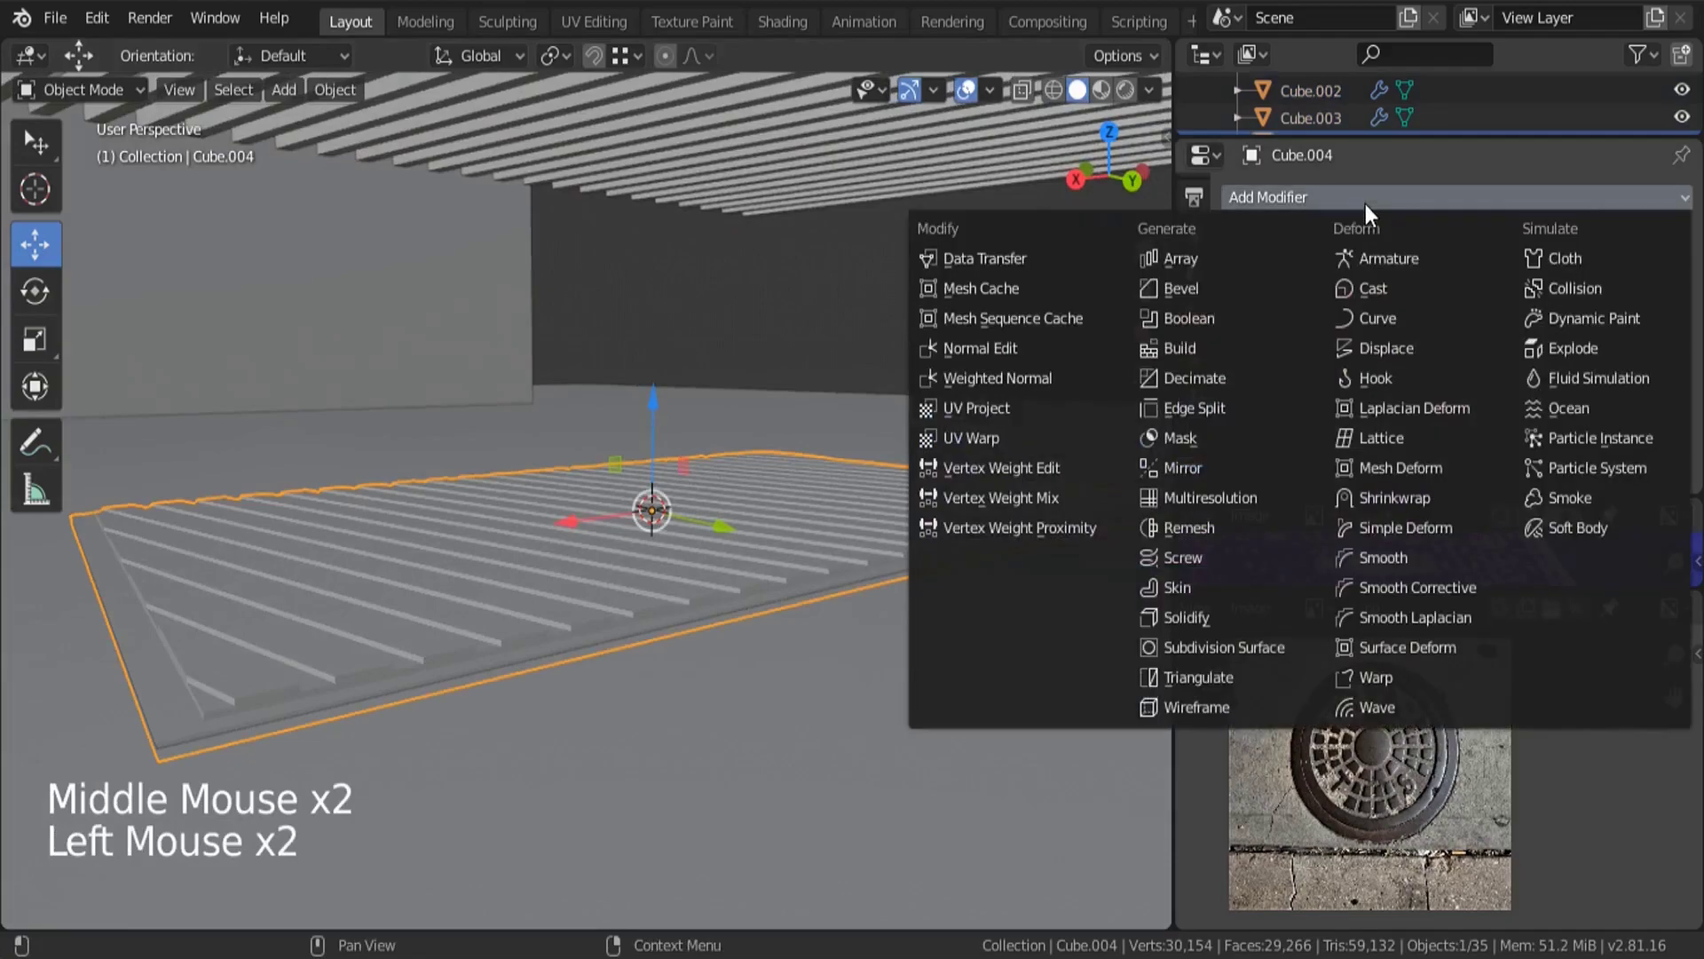
left_click(1186, 293)
Check the cover's transform values and apply its scale so the bevel is even.
middle_click_drag(727, 568, 752, 554)
key("n")
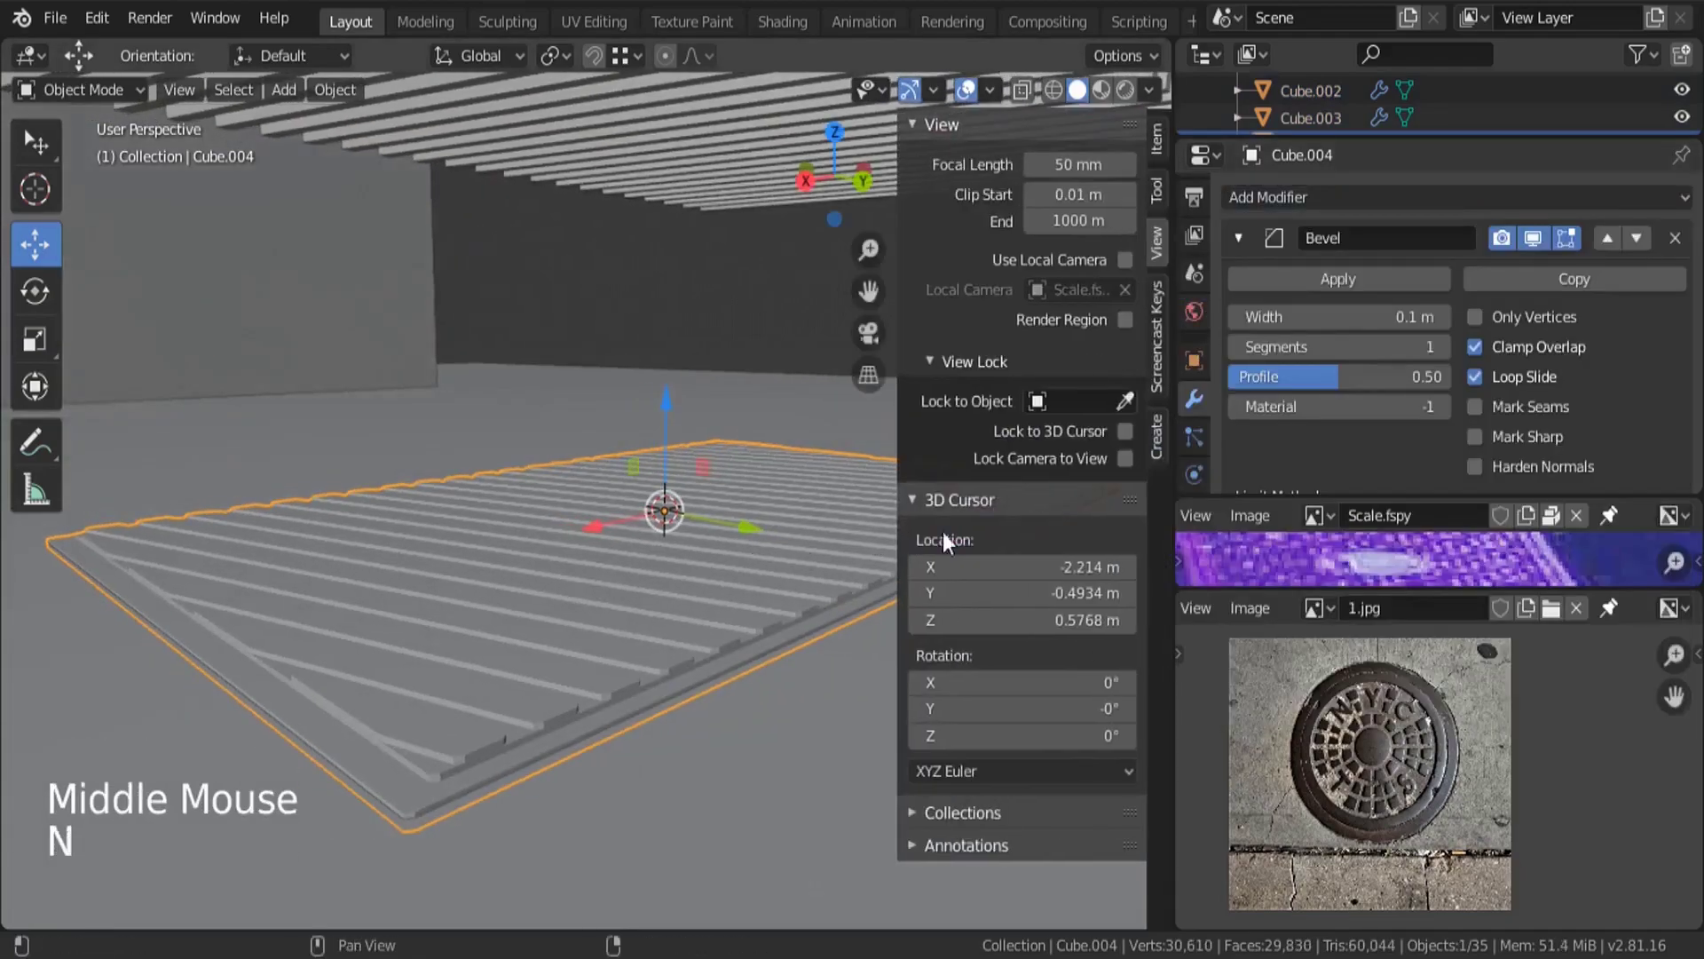
left_click(1161, 142)
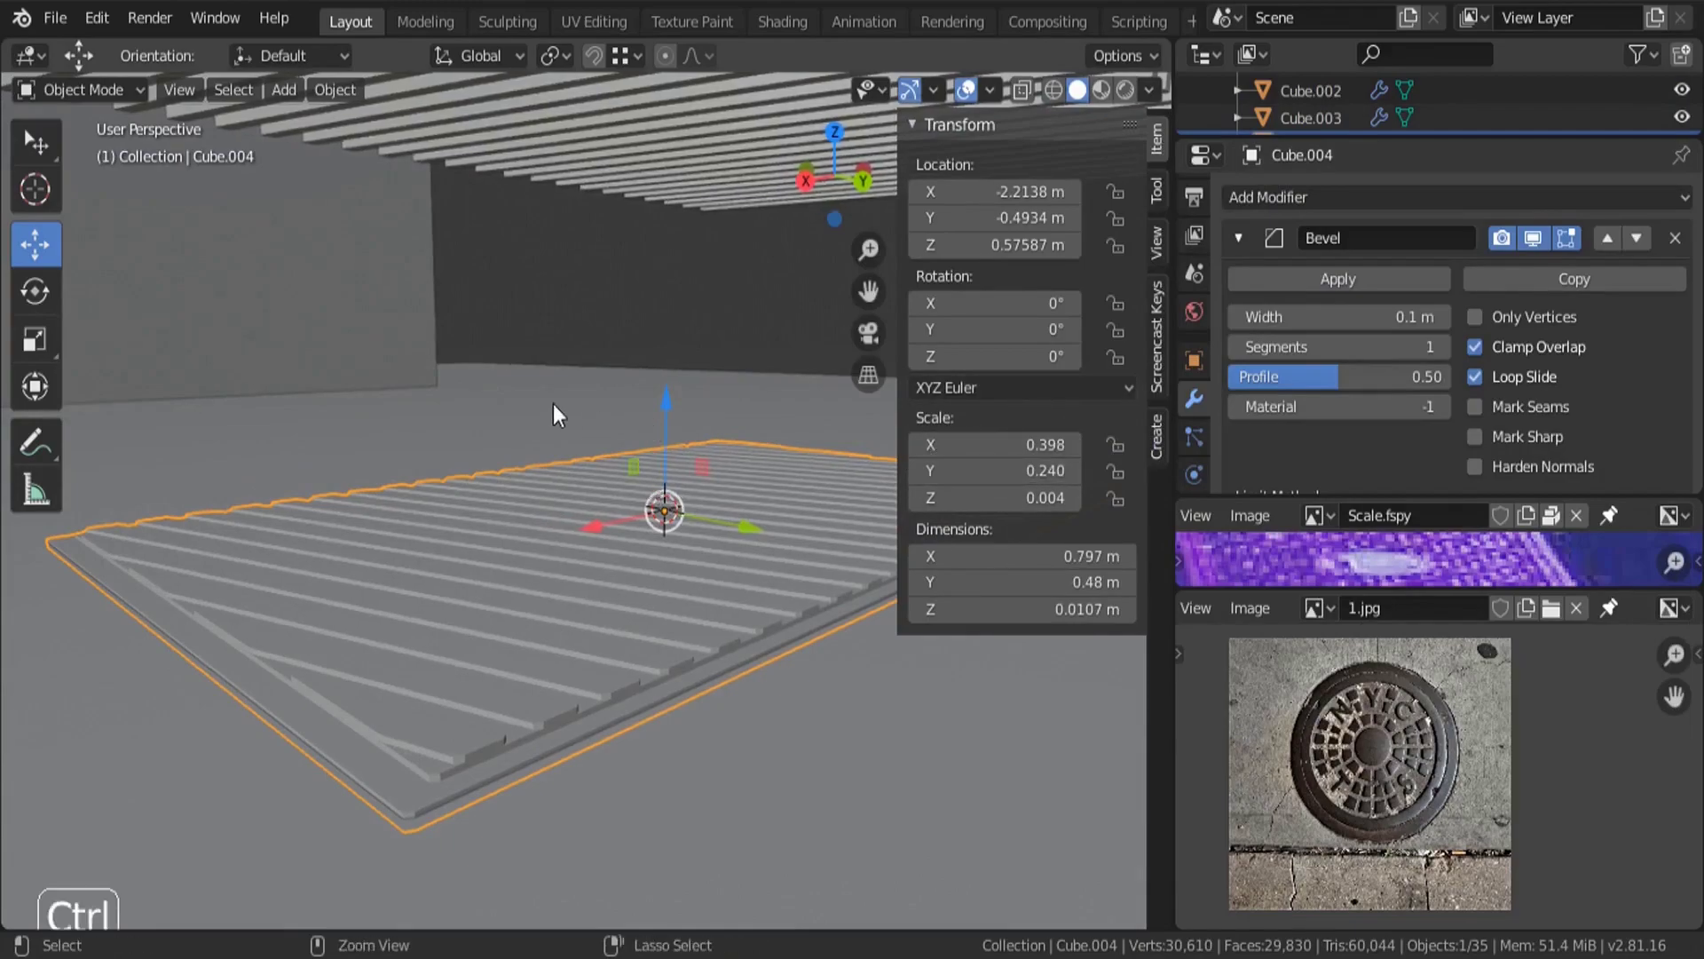
key("ctrl+a")
left_click(451, 457)
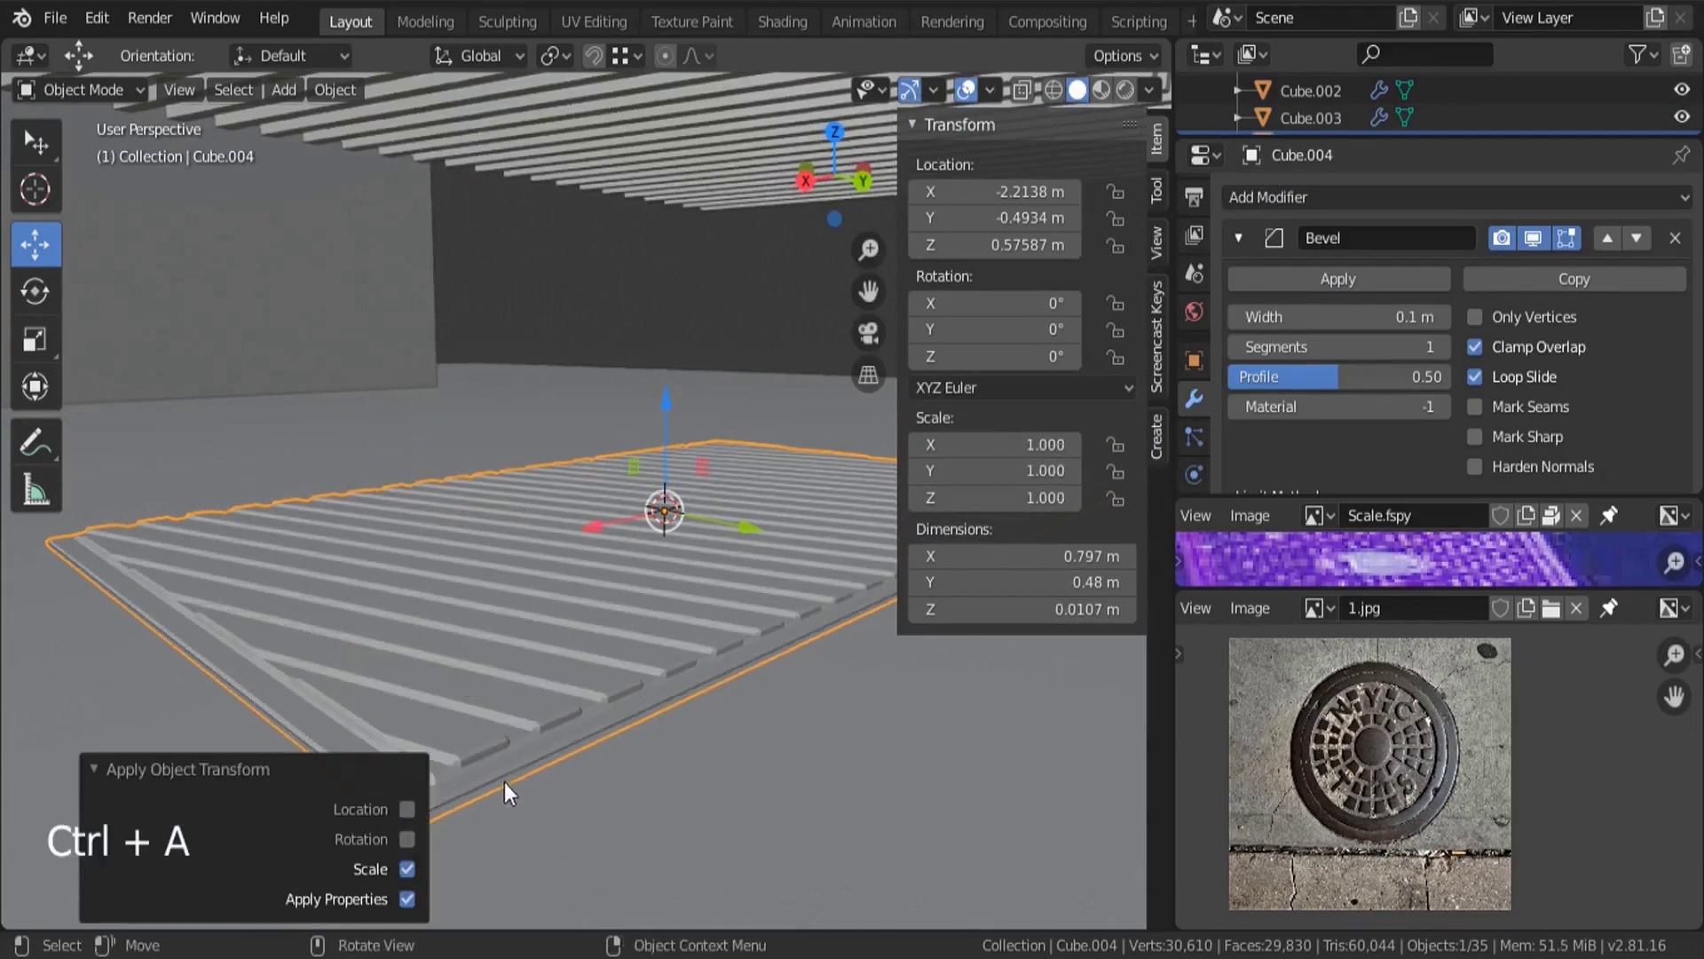
Set the cover's Bevel modifier to 3 segments.
scroll(501, 780, "up", 2)
middle_click_drag(534, 701, 986, 545)
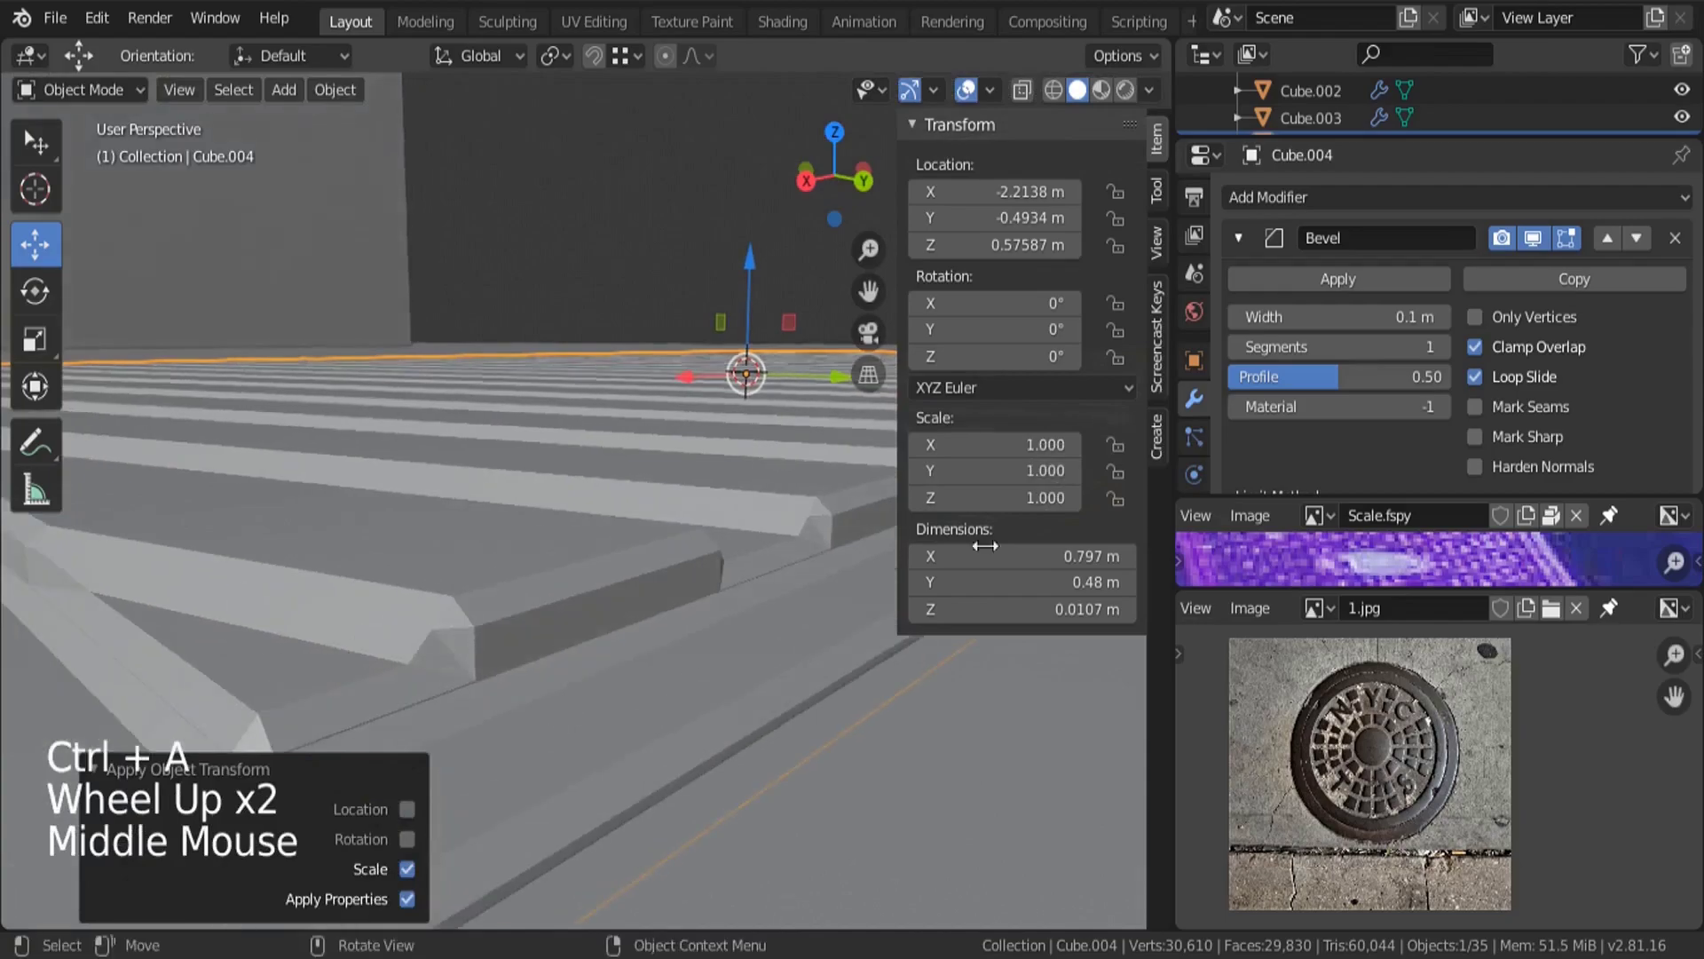
left_click(1444, 346)
left_click(1446, 343)
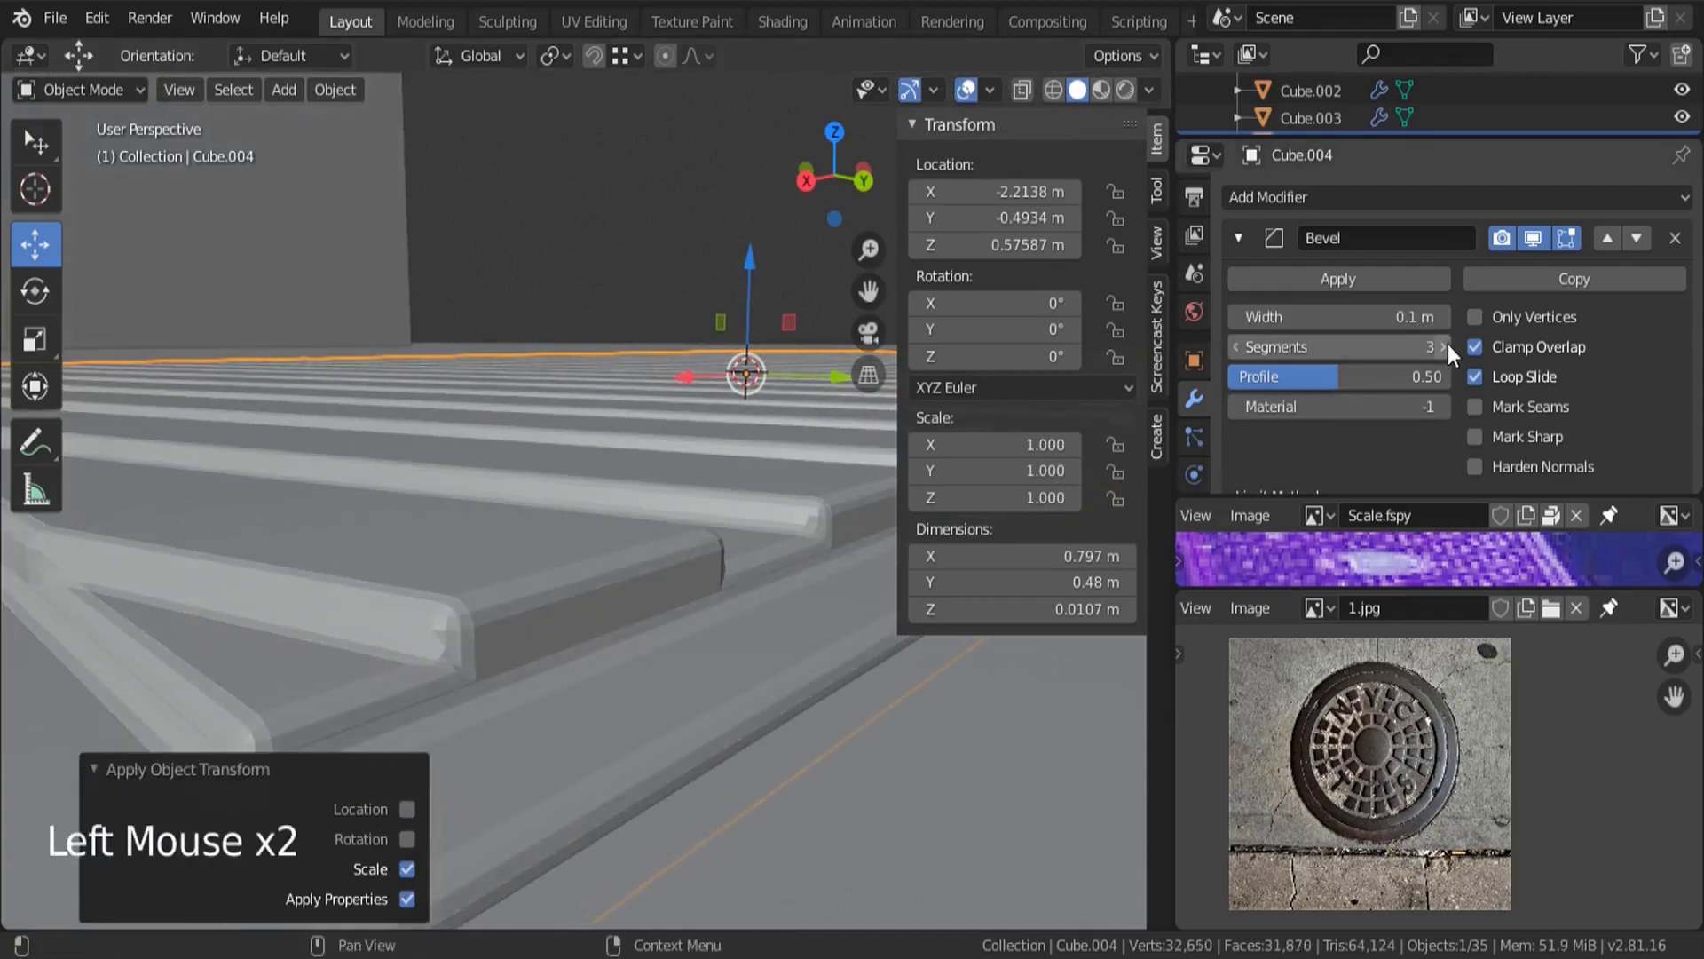
Apply smooth shading to the beveled rectangular cover.
scroll(664, 434, "down", 2)
middle_click_drag(664, 433, 653, 625)
scroll(432, 231, "up", 1)
left_click(328, 96)
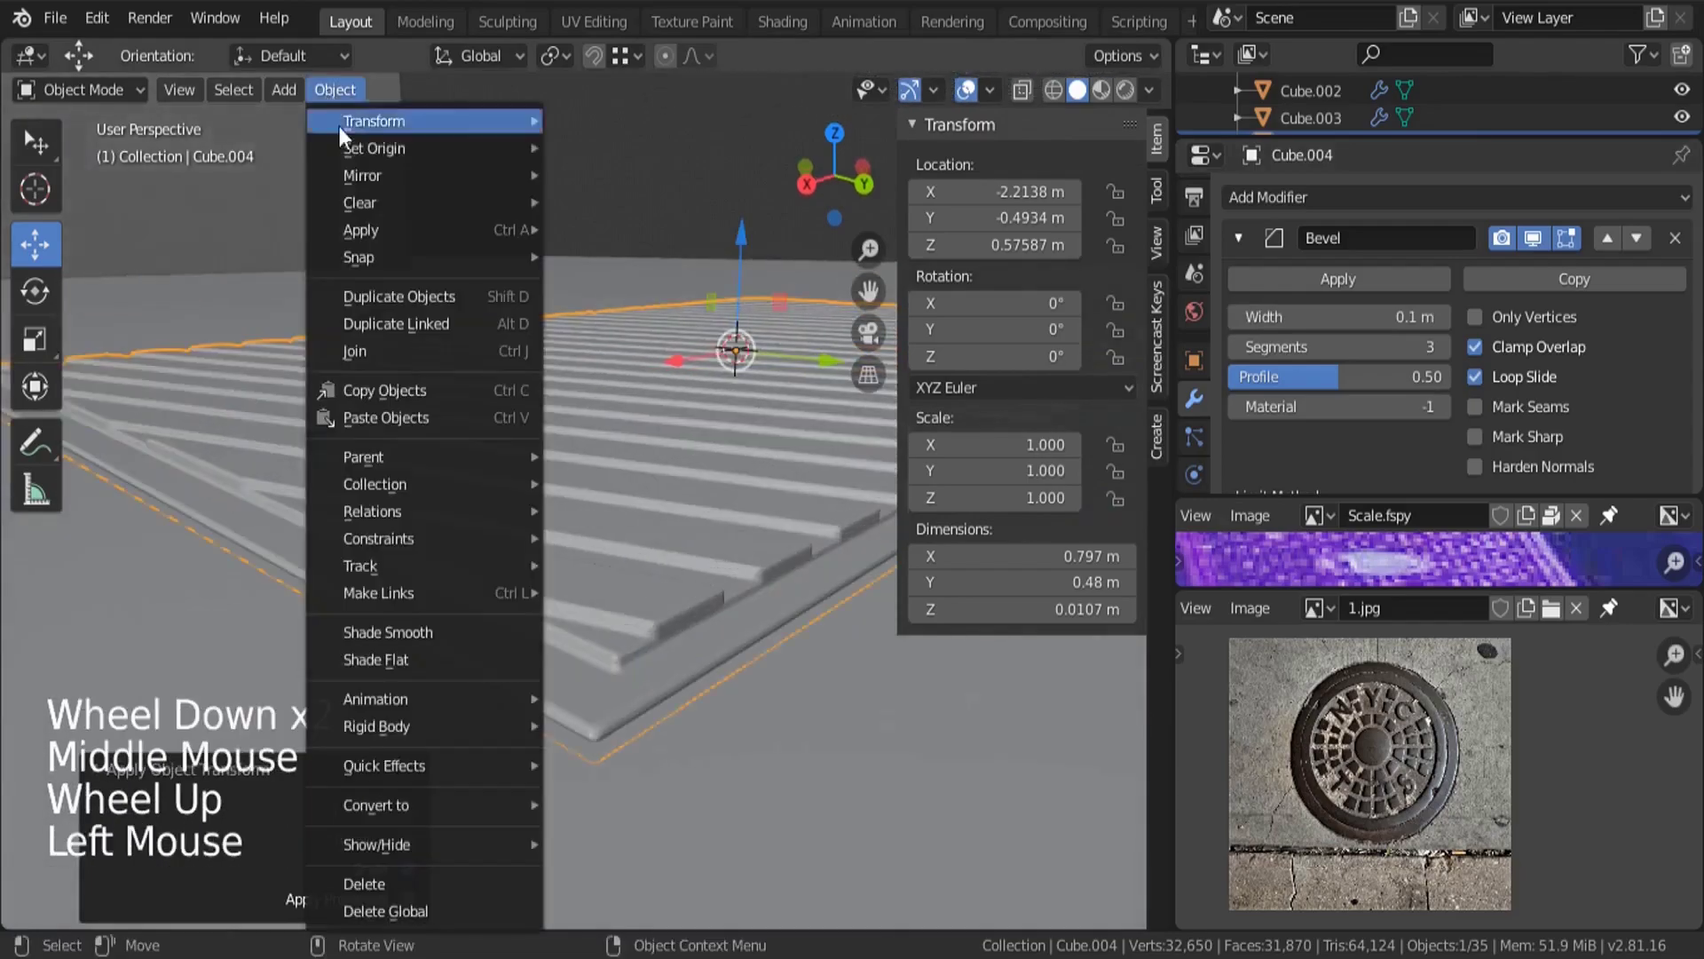
left_click(402, 632)
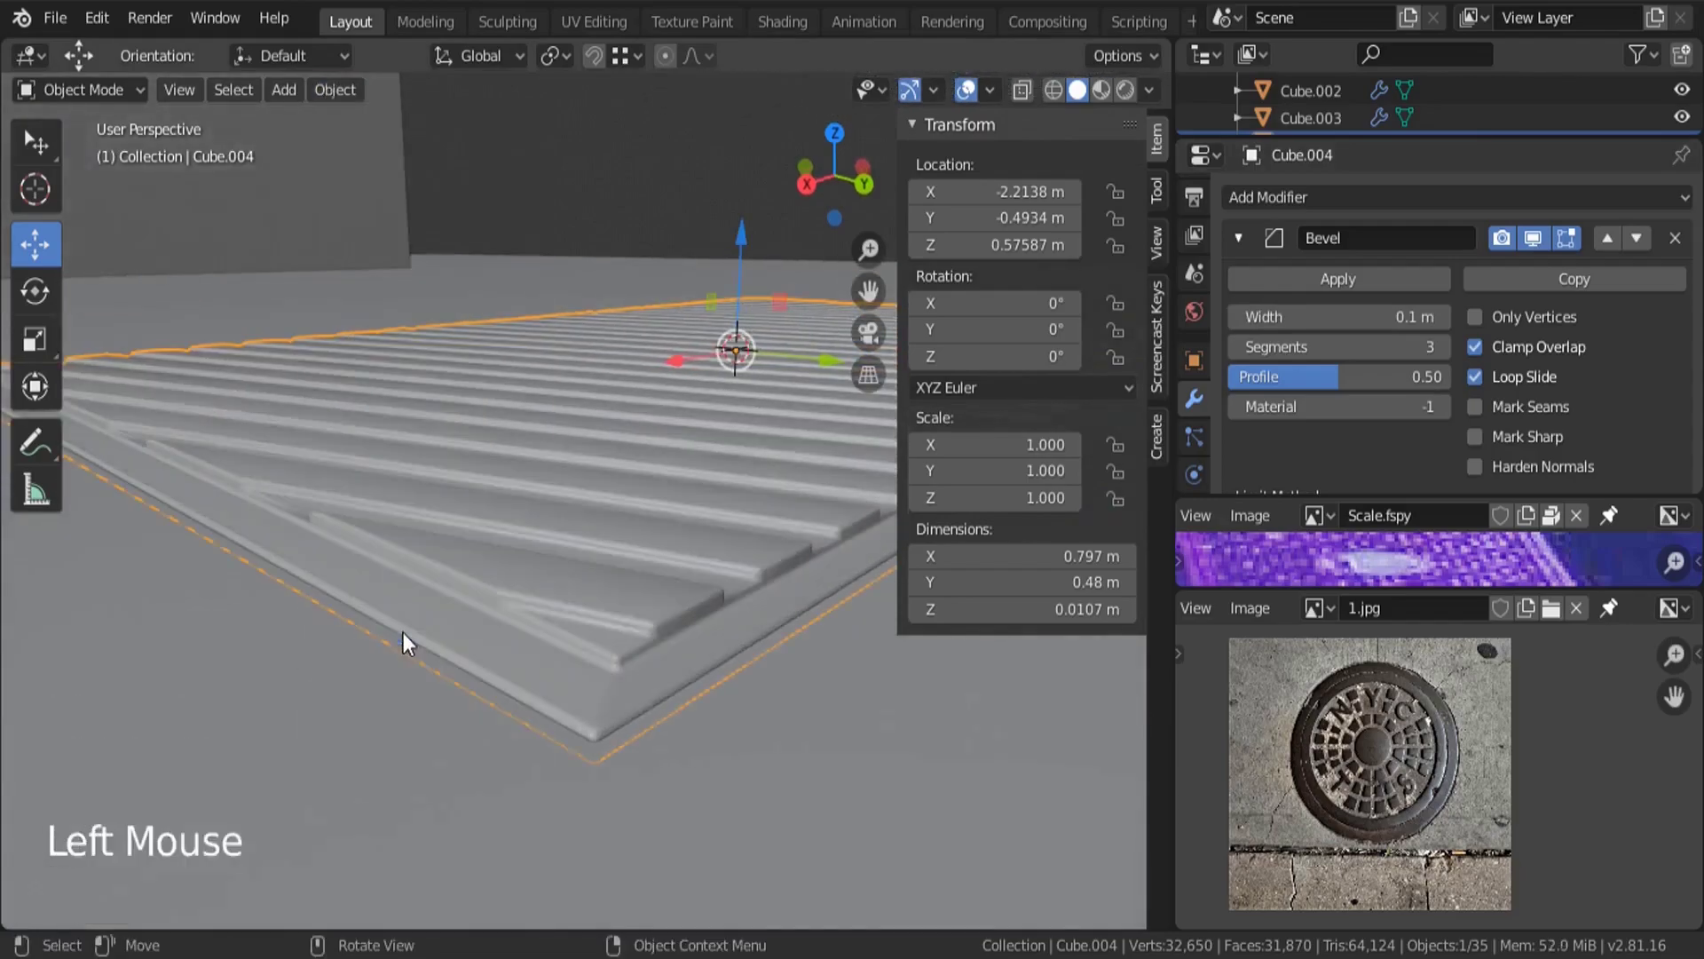
Delete the slanted cutter bars floating above the cover.
scroll(376, 557, "down", 4)
middle_click_drag(391, 496, 474, 481)
left_click(615, 273)
key("x")
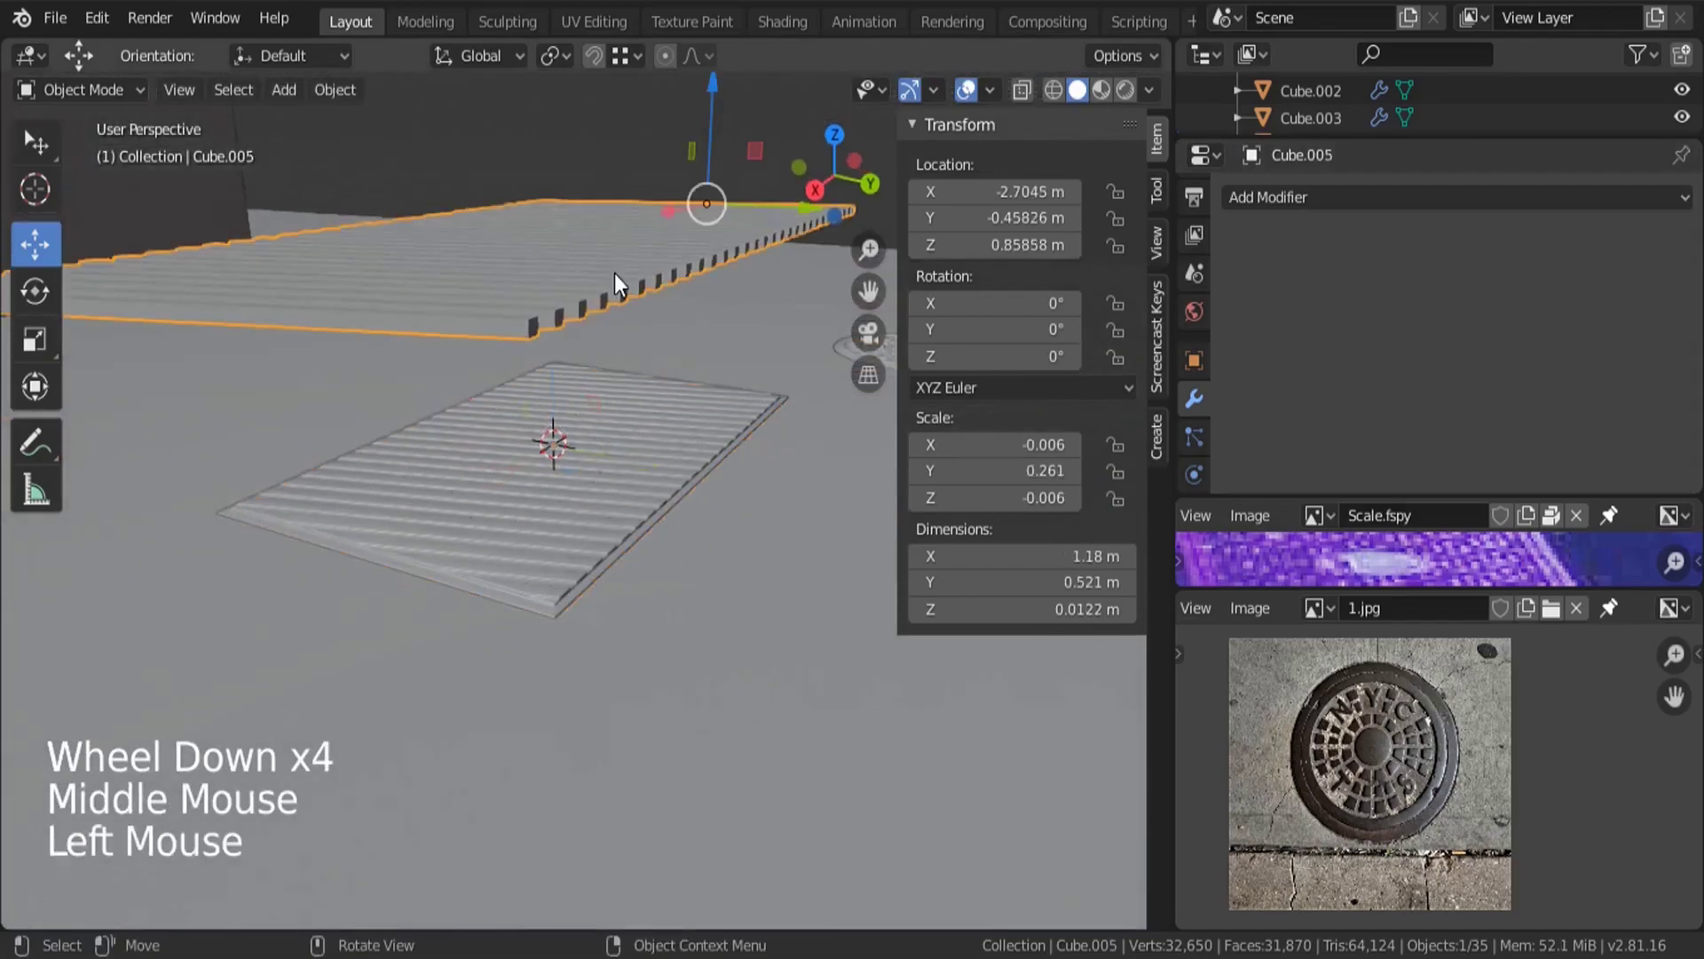
left_click(624, 305)
Enlarge the Scale.fspy reference image area and compare its rectangular cover up close with the modeled one.
middle_click_drag(611, 338, 626, 591)
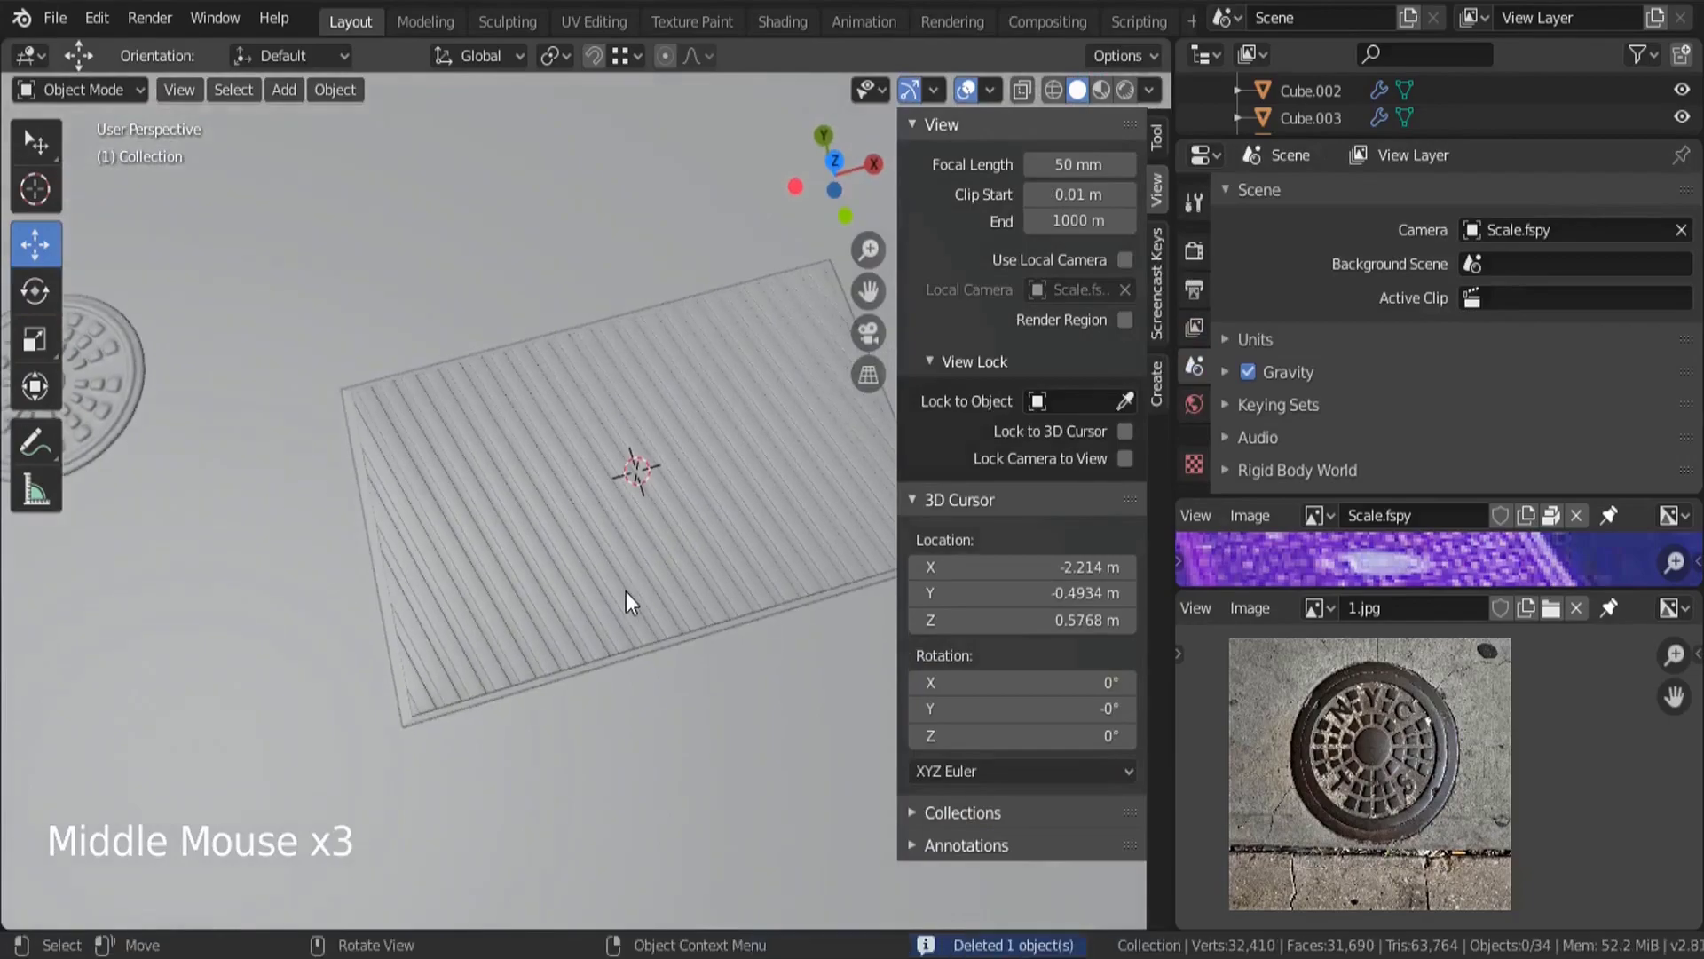
scroll(302, 538, "down", 2)
middle_click_drag(544, 529, 1225, 577)
left_click_drag(1304, 499, 1313, 337)
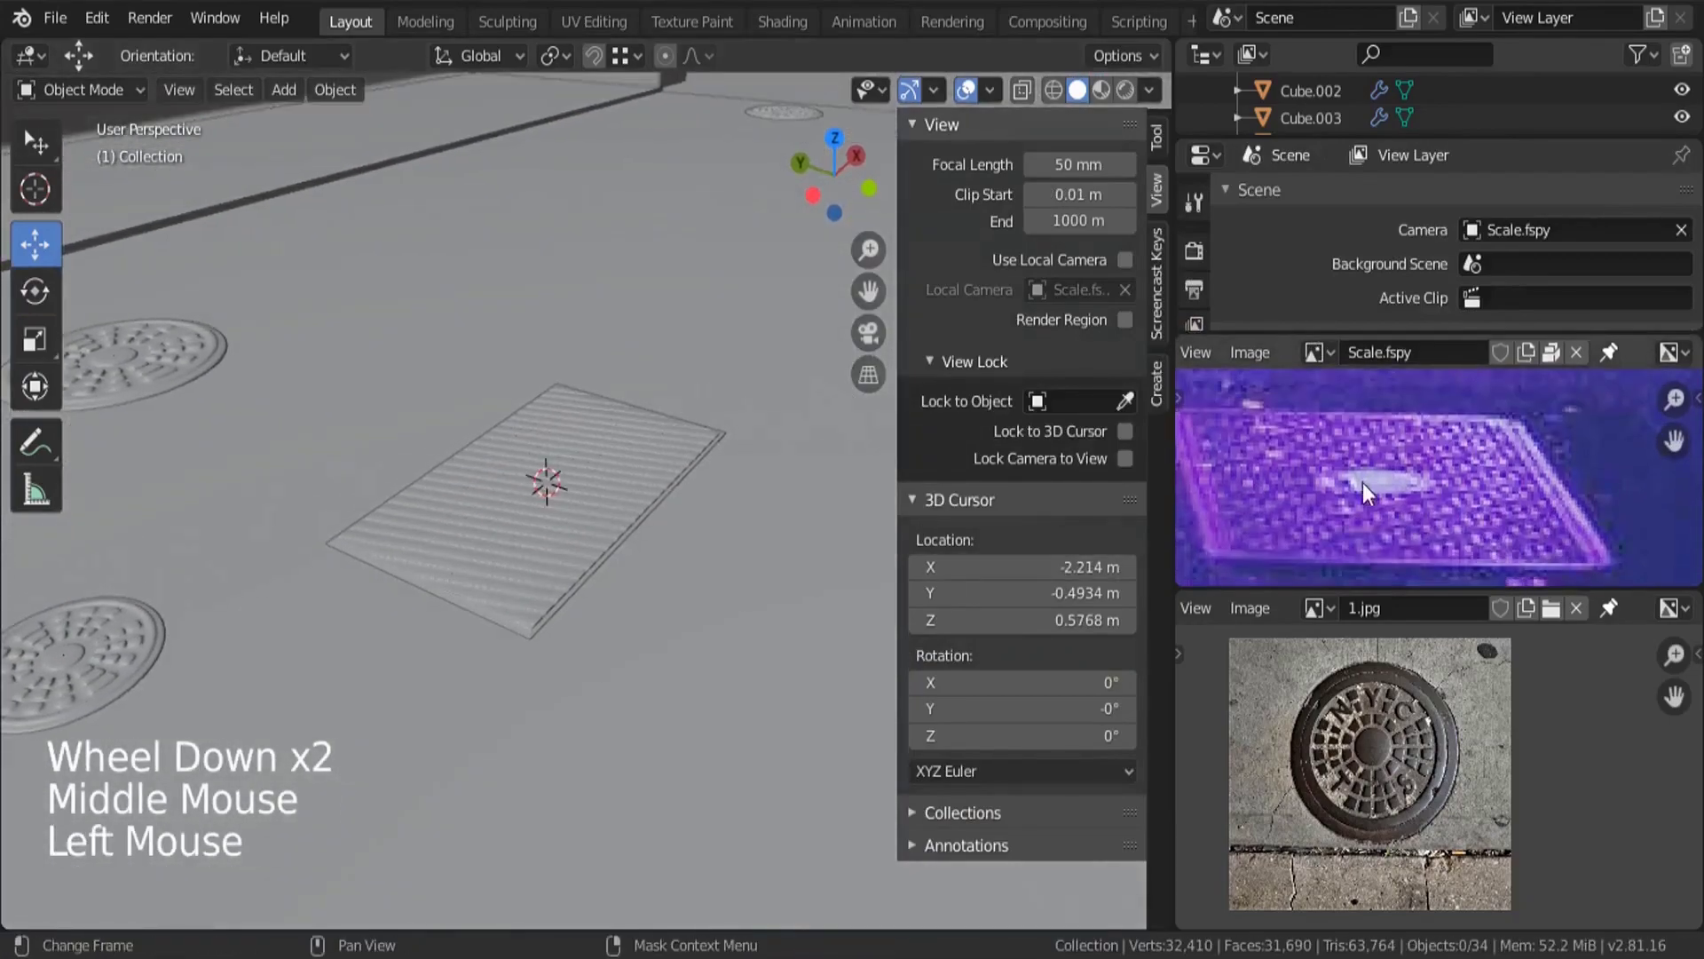
scroll(1408, 446, "up", 4)
middle_click_drag(669, 533, 406, 524)
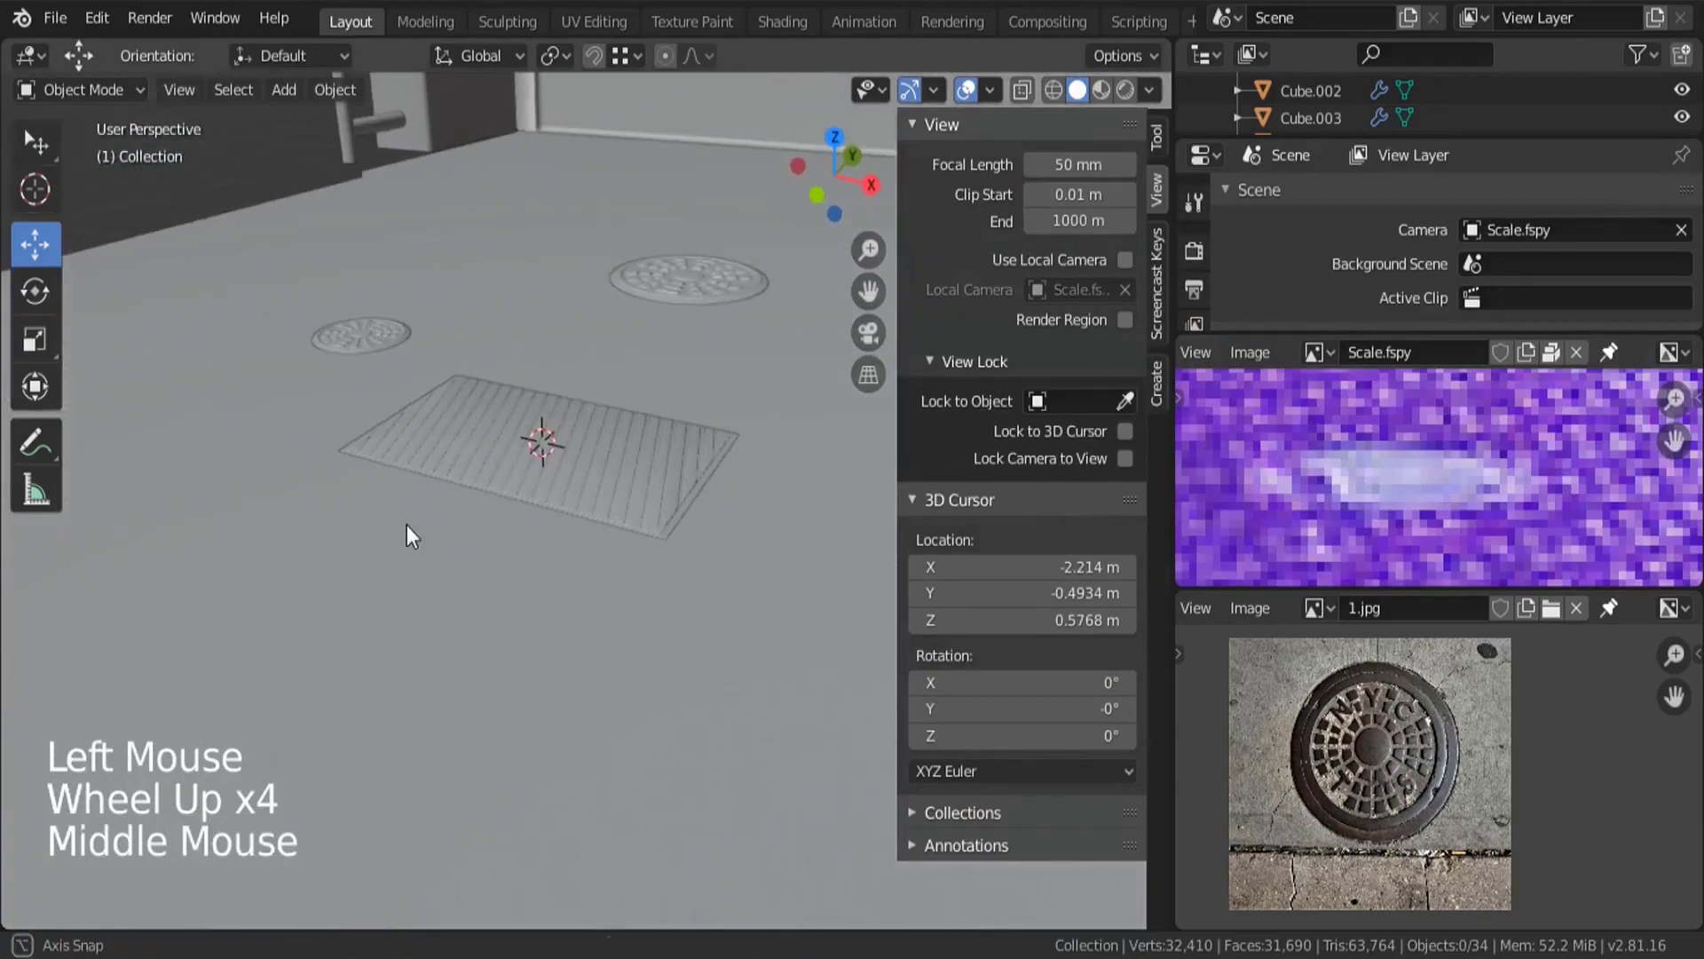
Hide the sidebar, view the scene through the camera, and compare the covers and surrounding ground with the Scale.fspy reference.
key("n")
key("KP_0")
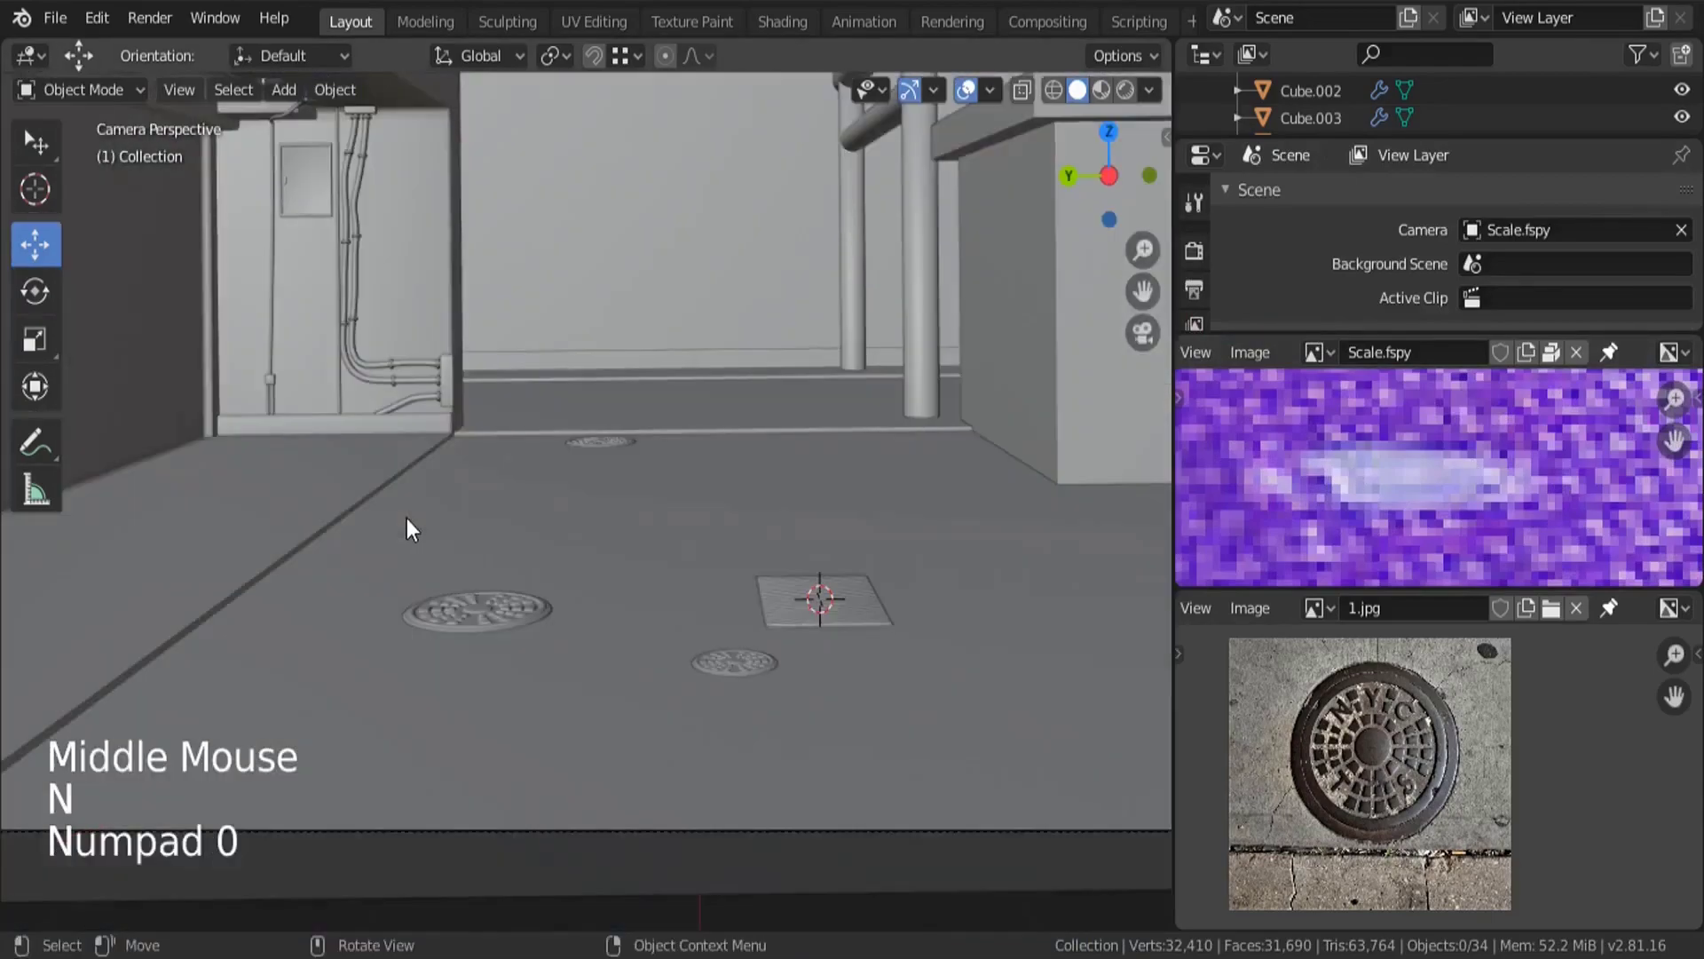
scroll(194, 470, "down", 3)
scroll(632, 498, "up", 4)
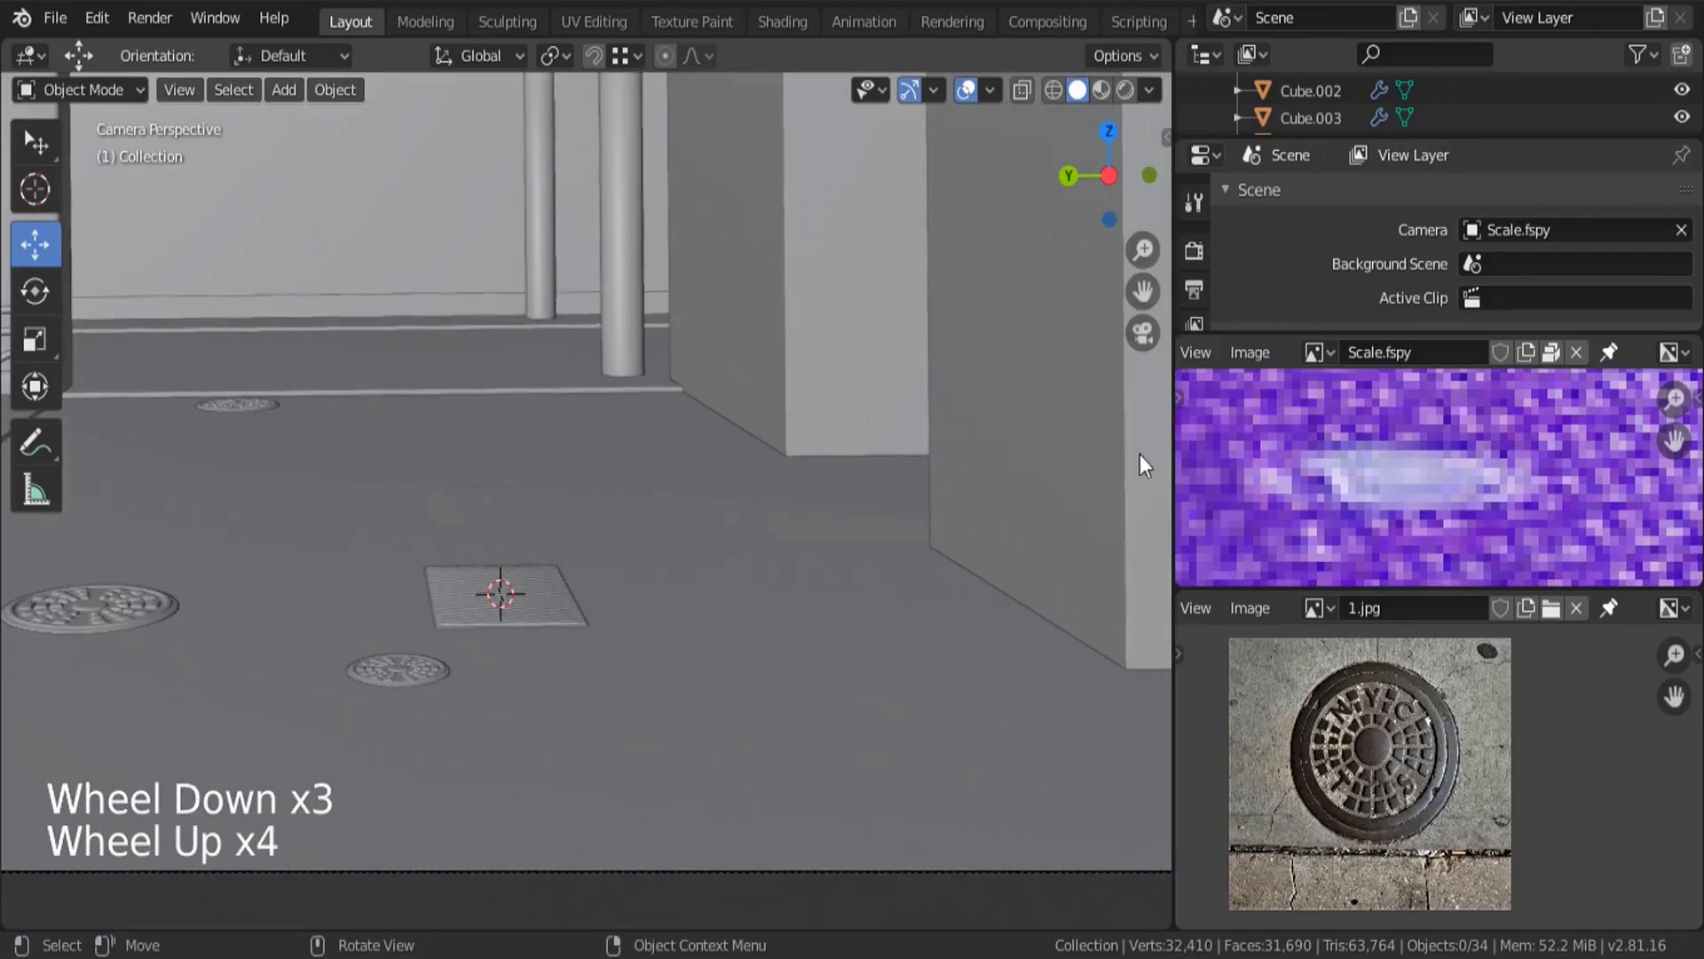
scroll(1248, 460, "down", 11)
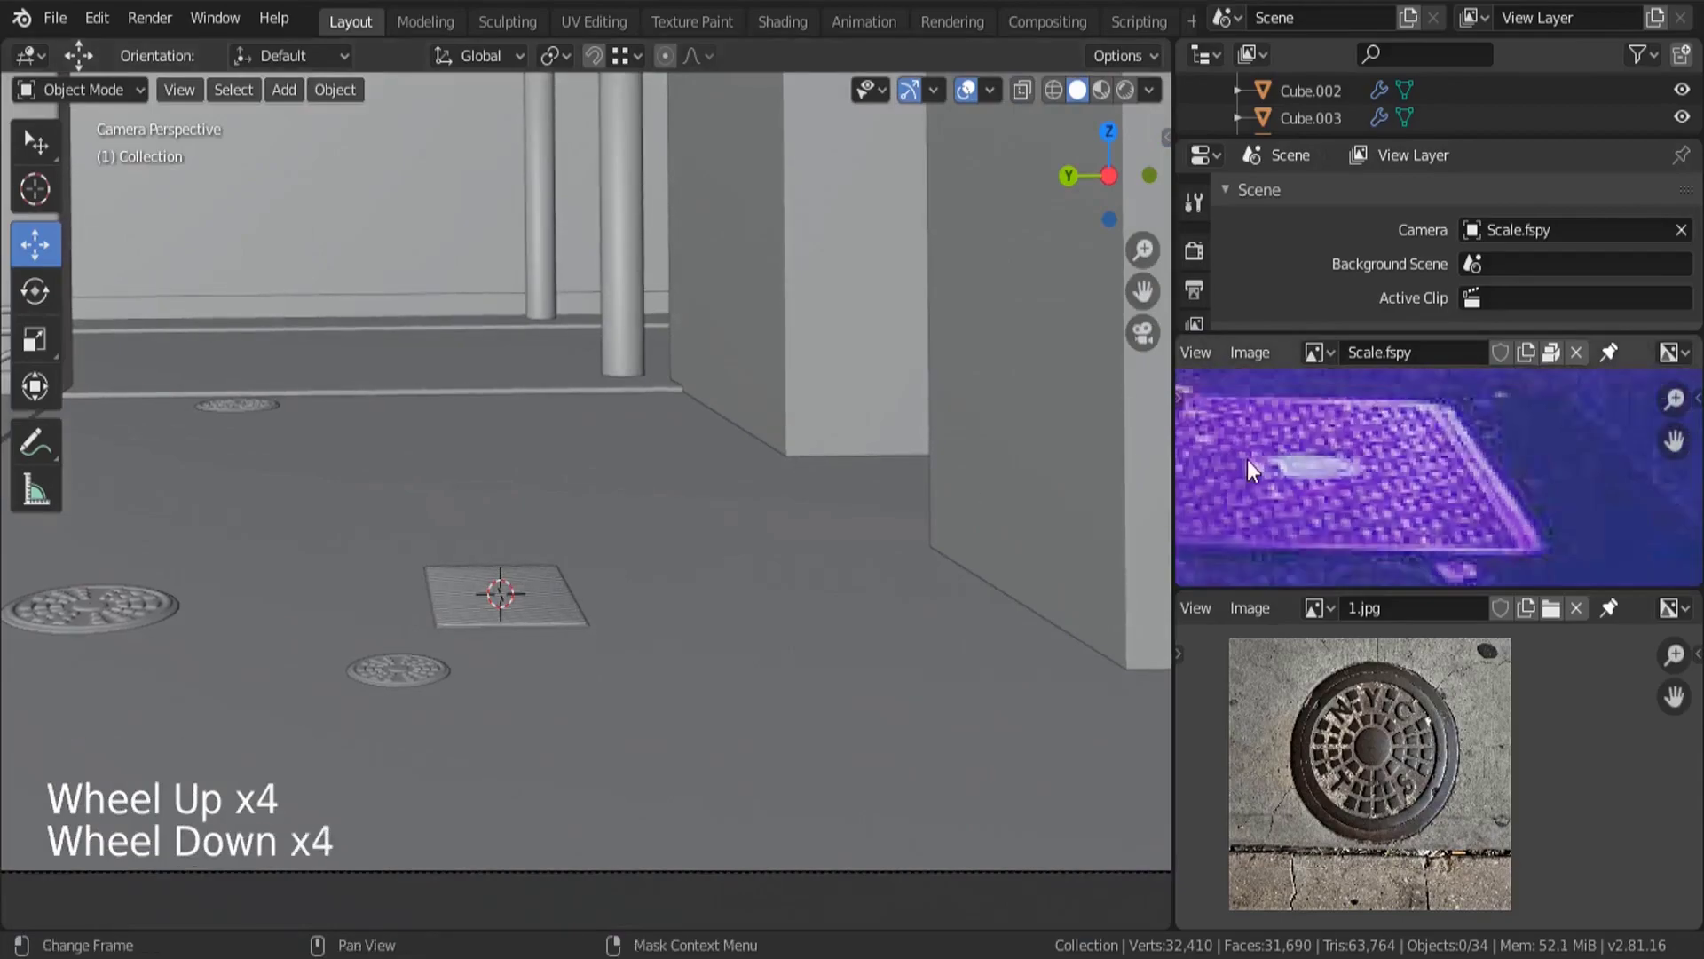
middle_click_drag(1347, 453, 1286, 467)
scroll(1286, 467, "up", 1)
scroll(1348, 482, "down", 2)
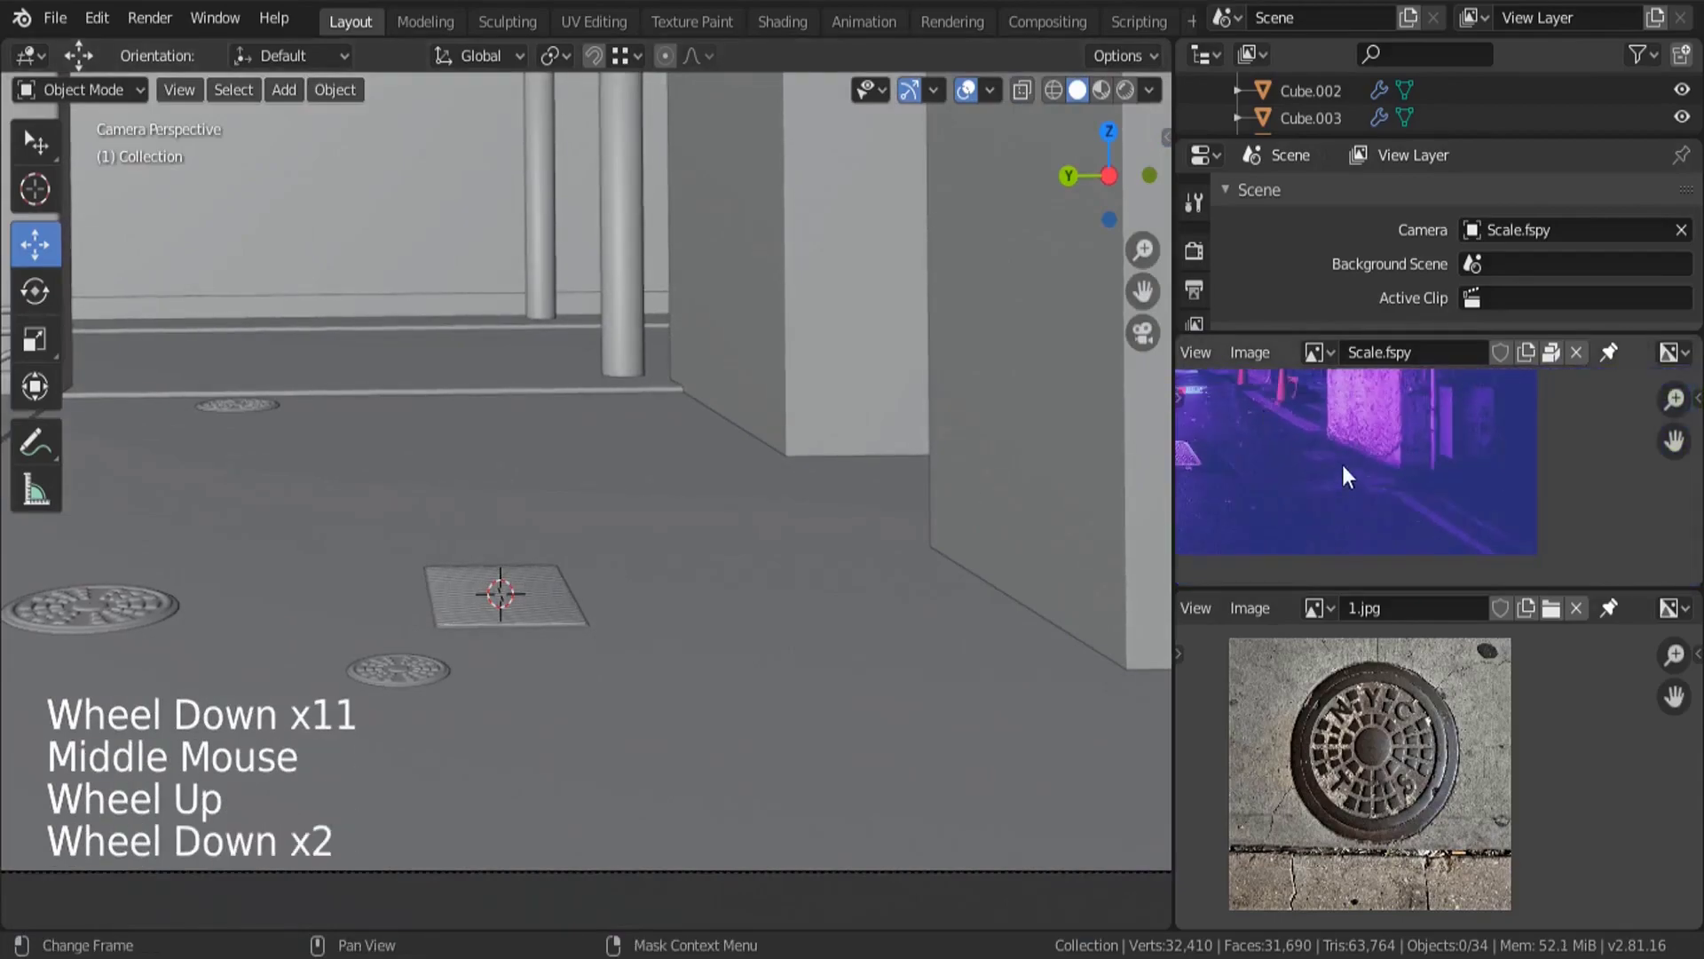